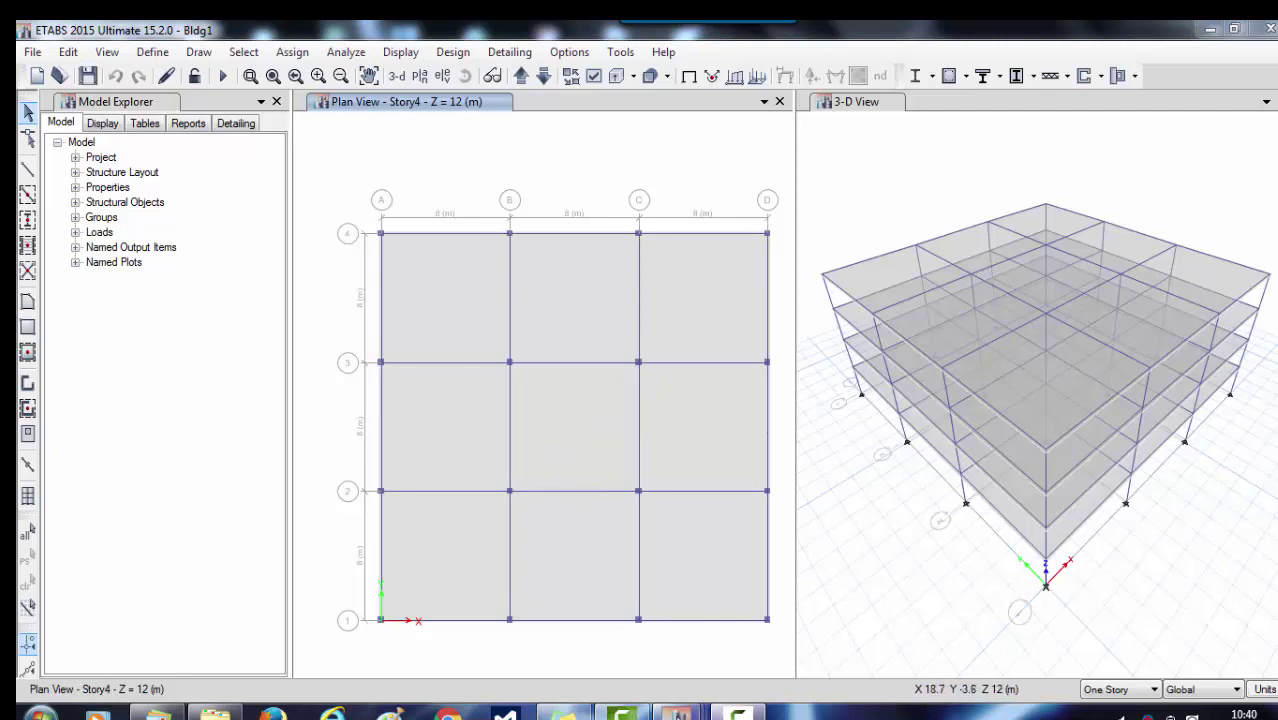
Step: Look over the plan and 3-D views of the open Bldg2 and Bldg3 models
mouse_move(678, 712)
left_click(673, 655)
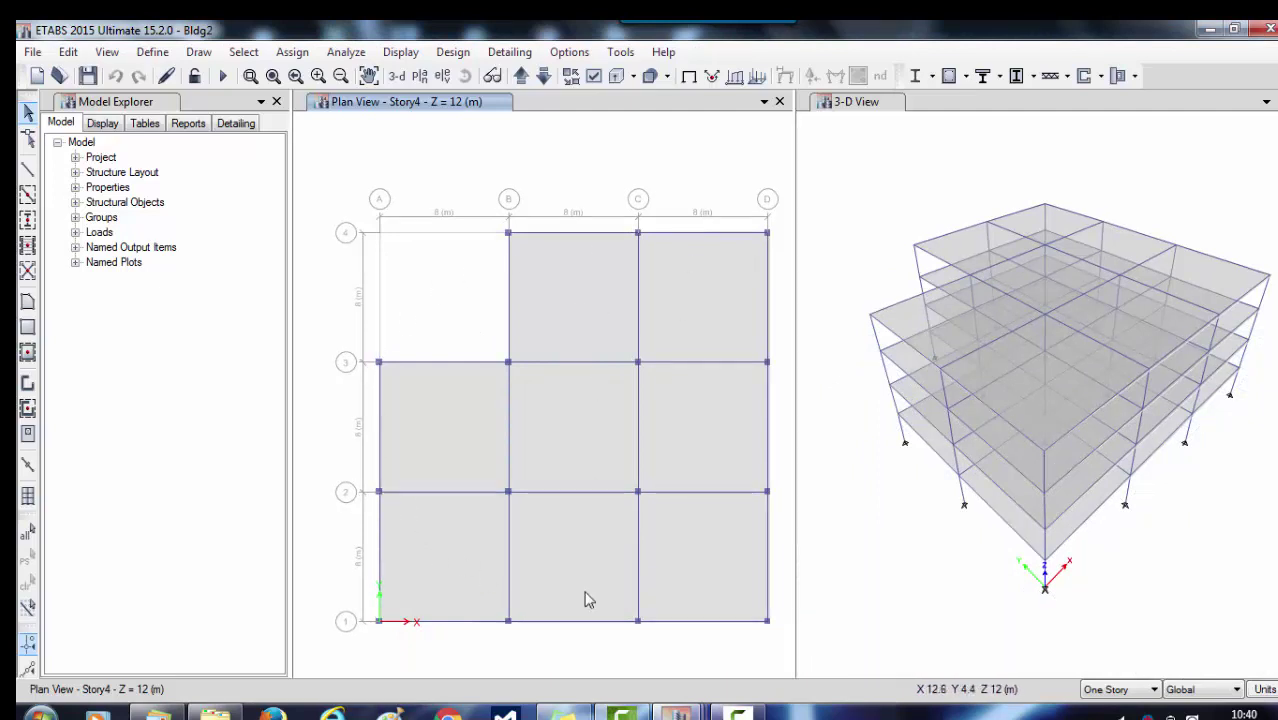
mouse_move(680, 712)
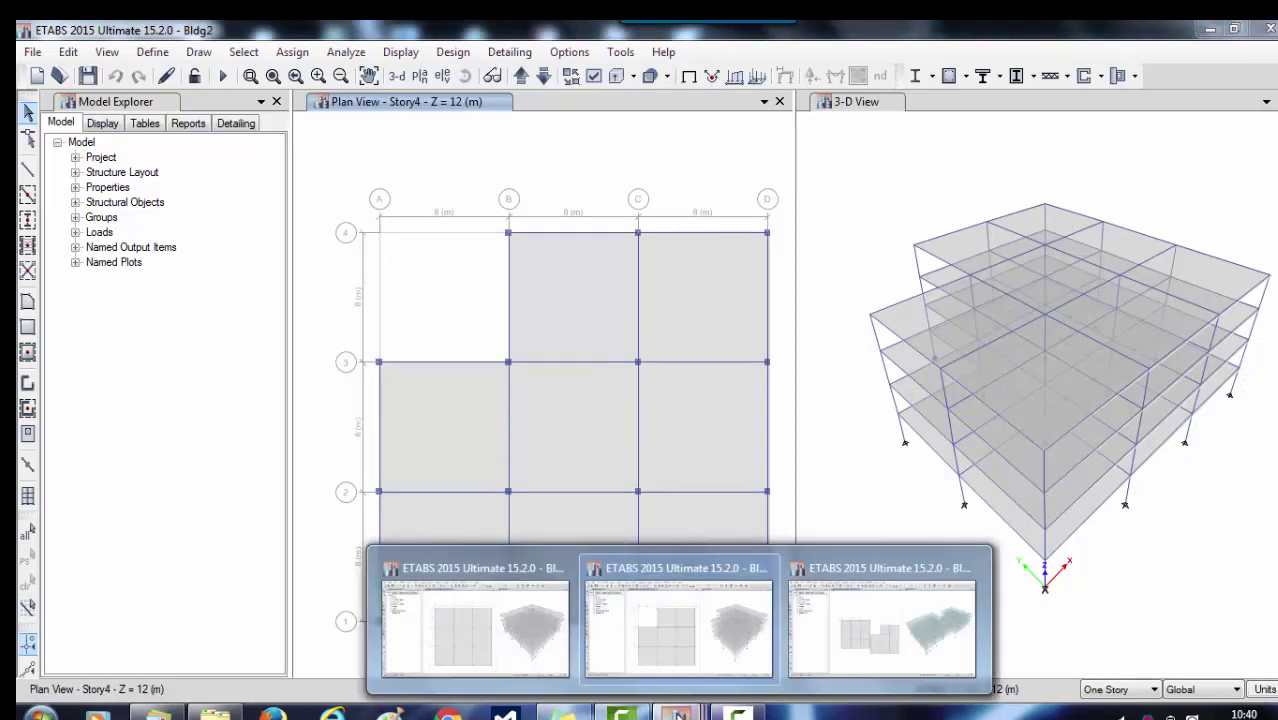
left_click(822, 655)
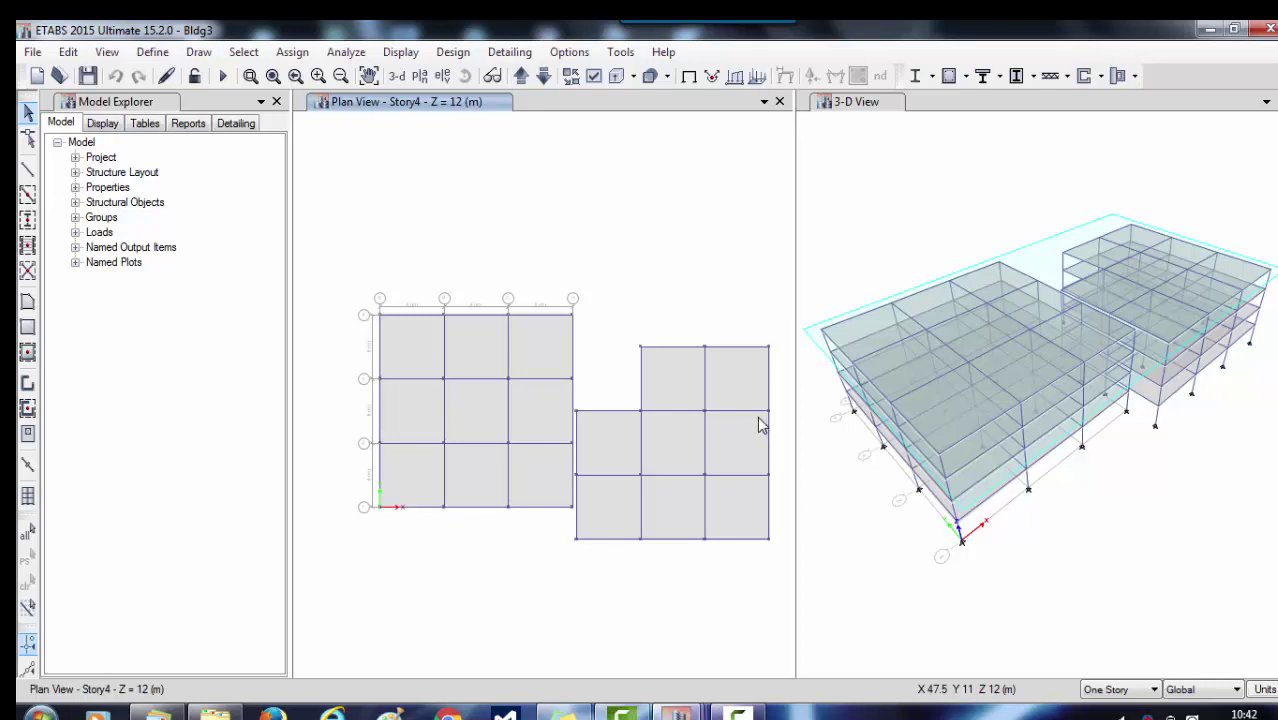
Step: Switch to the Bldg1 model, check its defined load patterns and run its analysis
mouse_move(676, 712)
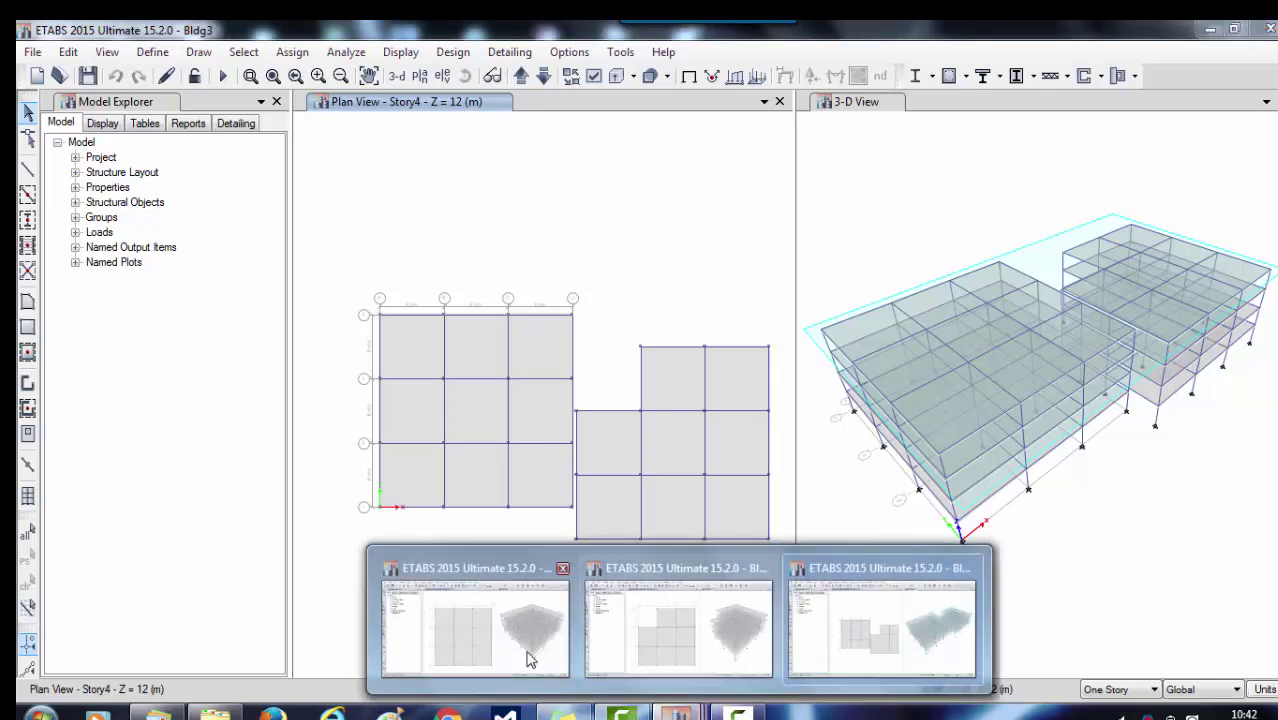
left_click(516, 645)
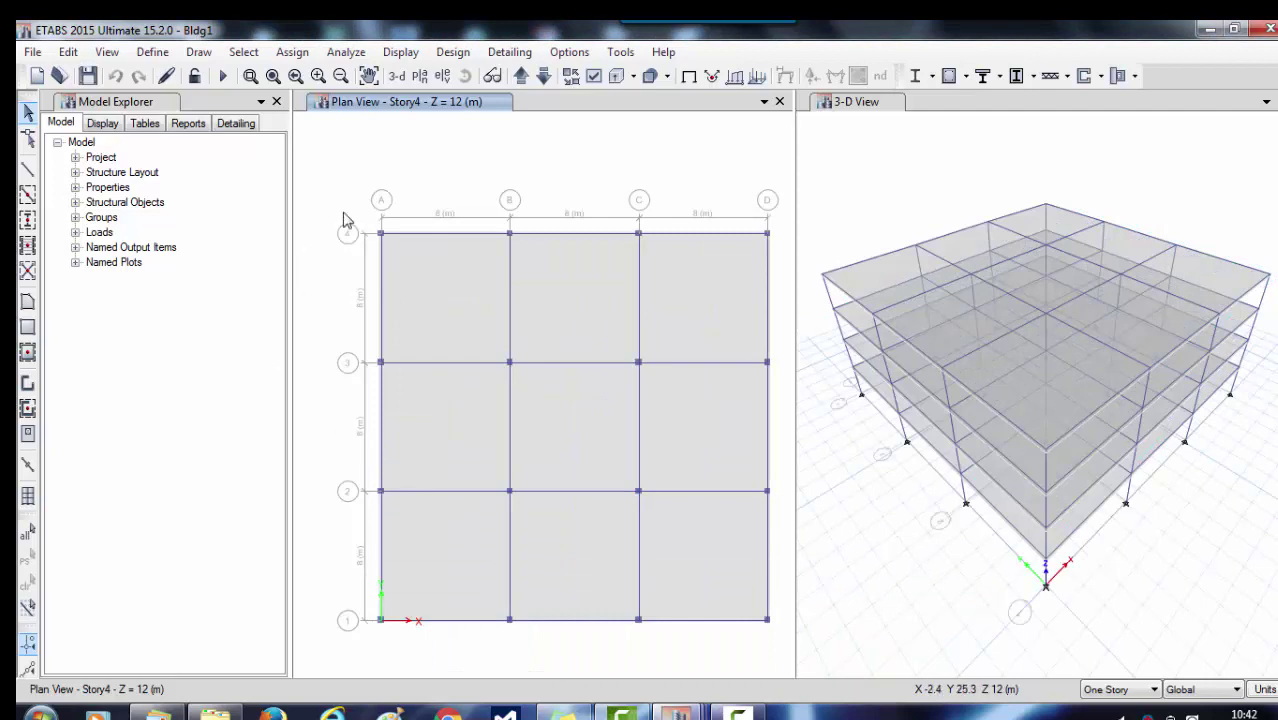
left_click(155, 52)
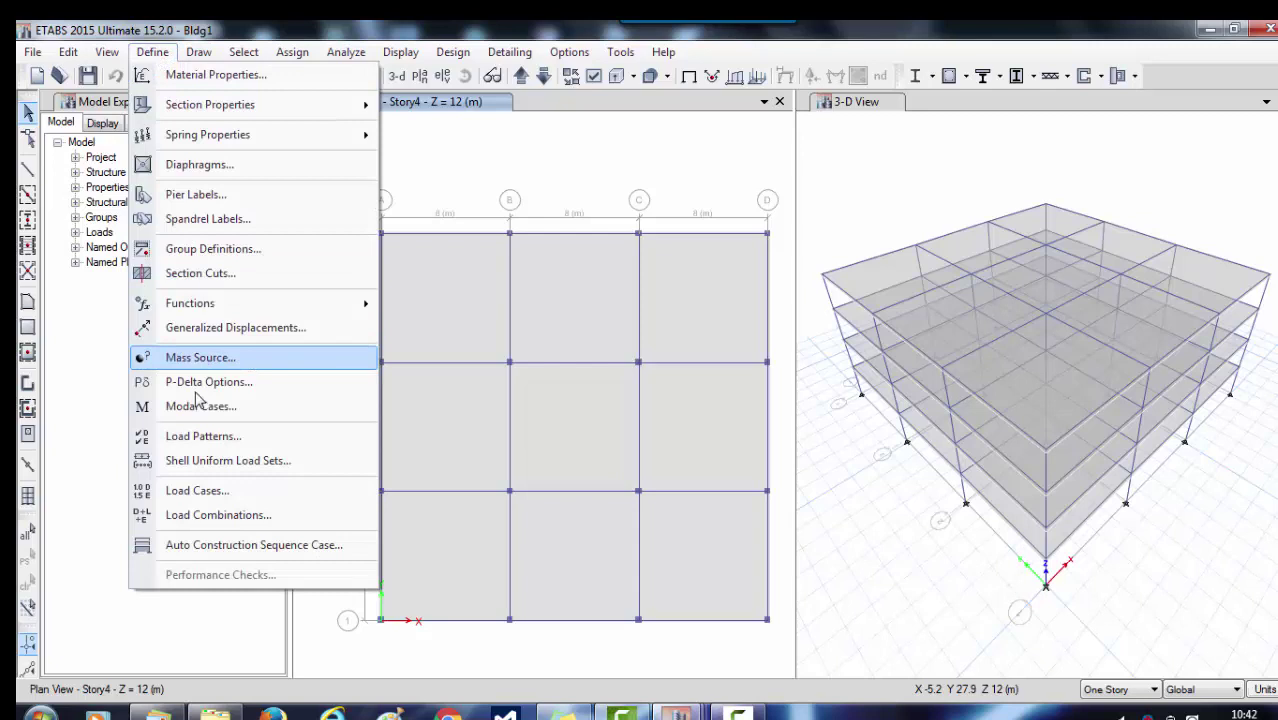
left_click(224, 438)
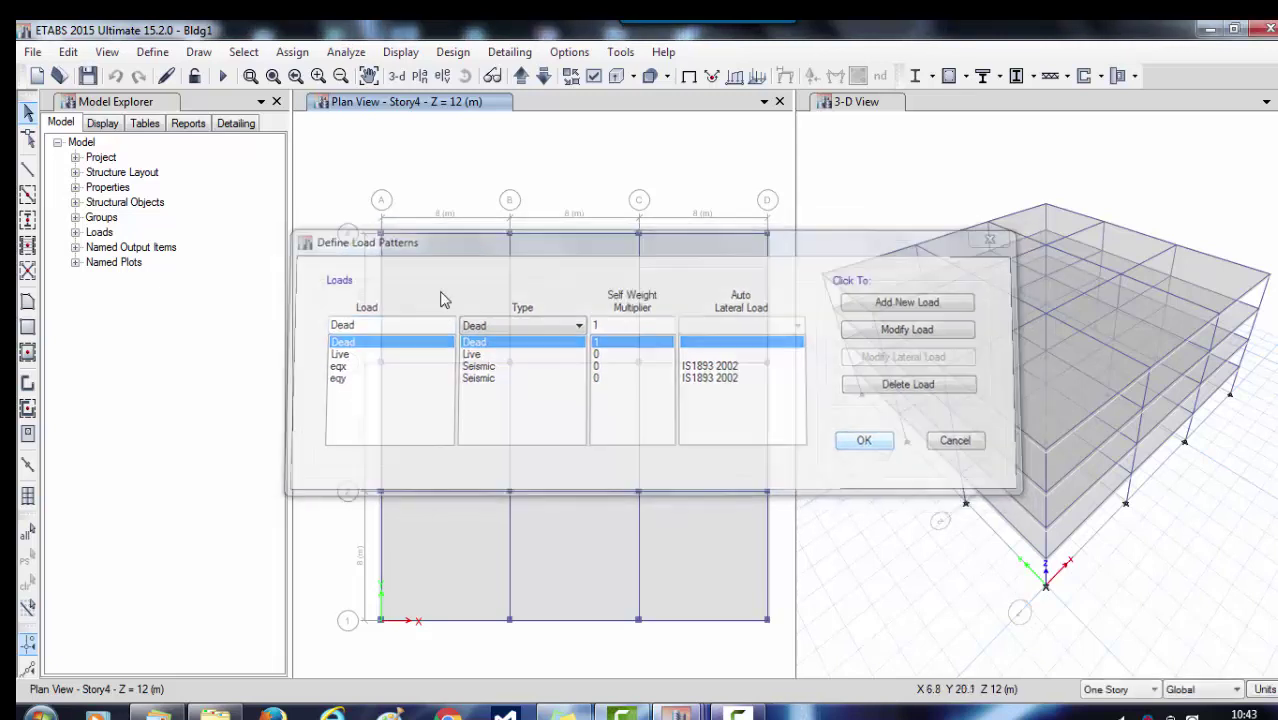
left_click(223, 78)
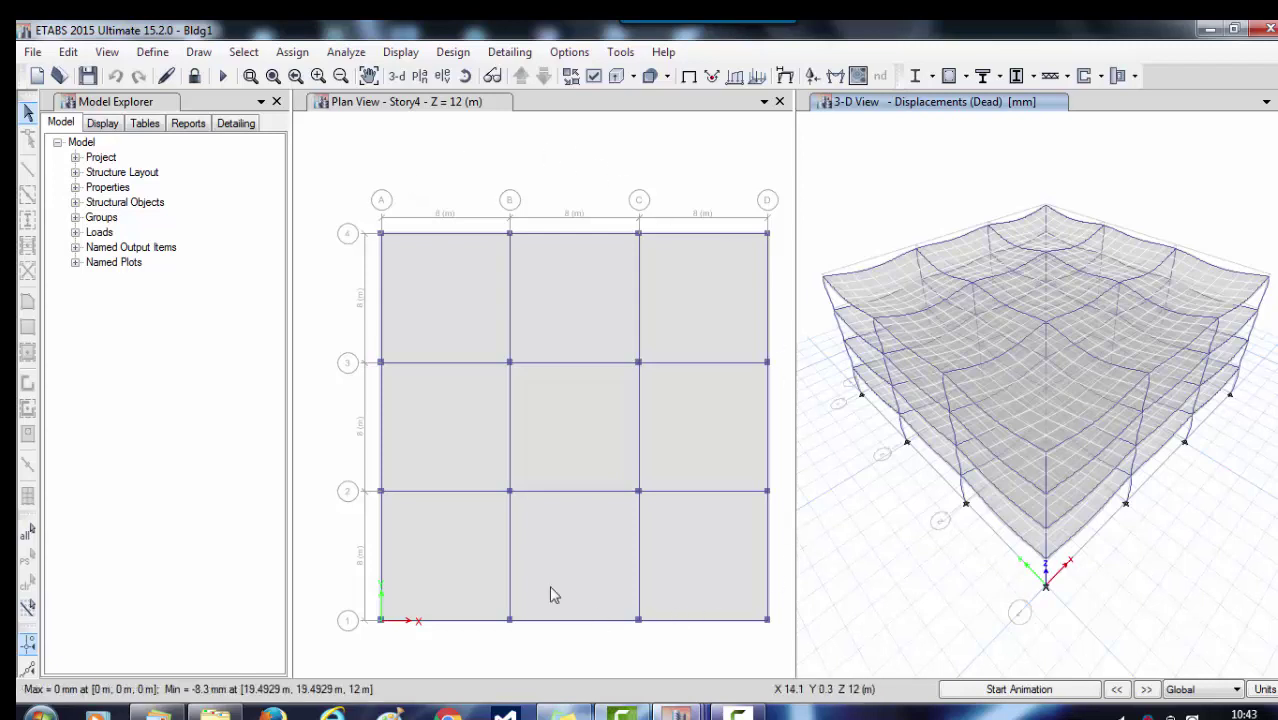
Step: Set up a SAFE V12 .f2k export of the Base story with floor loads and loads from above for cases Dead, Live, eqx and eqy
left_click(32, 52)
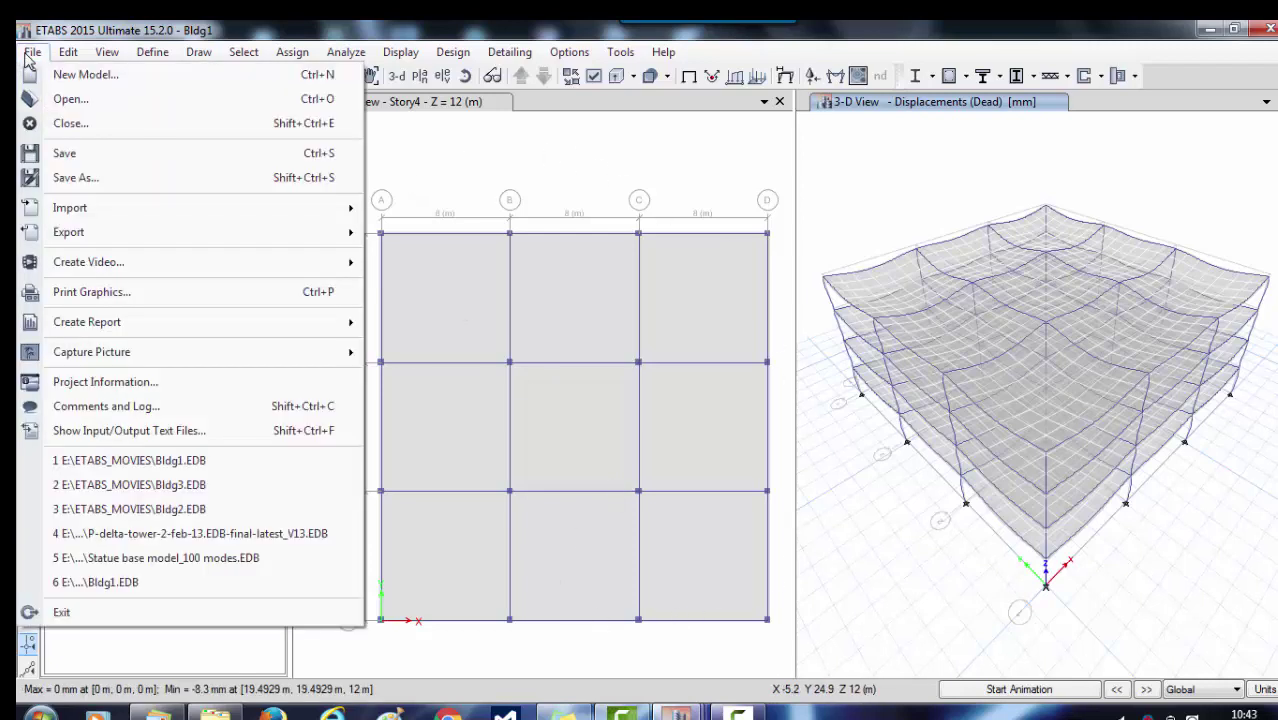
mouse_move(94, 234)
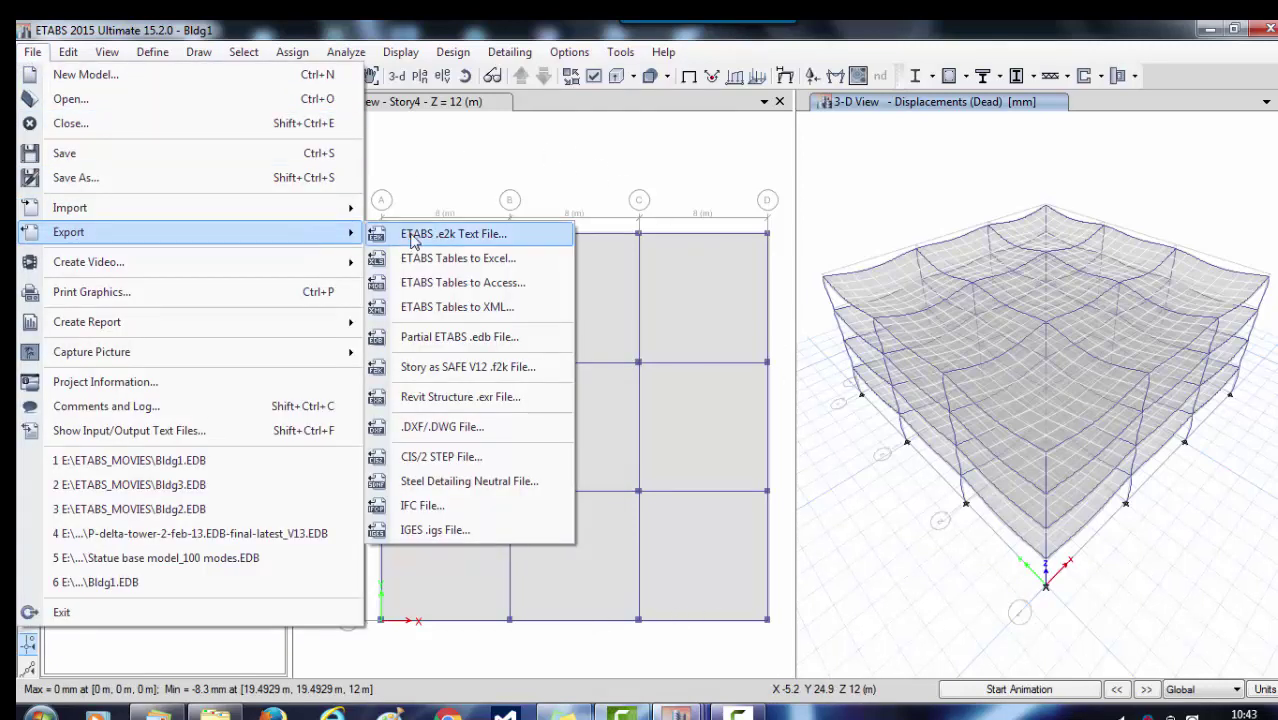
left_click(463, 368)
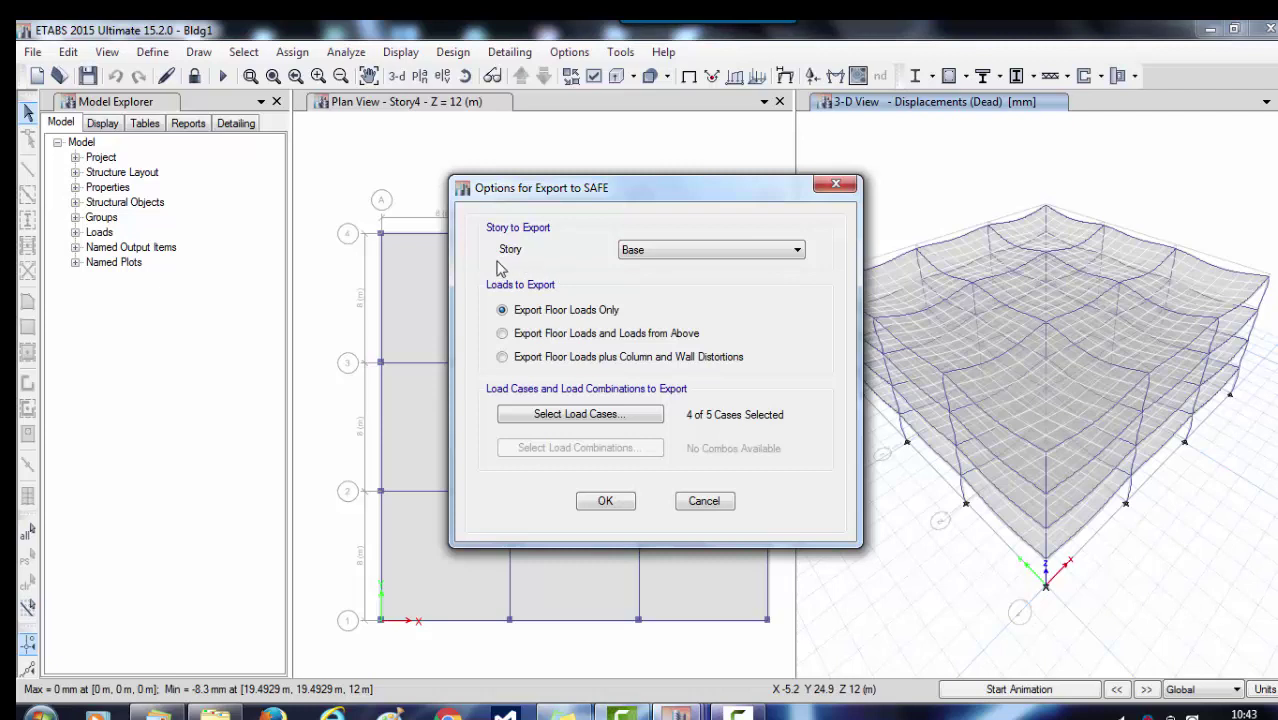
left_click(501, 336)
left_click(619, 416)
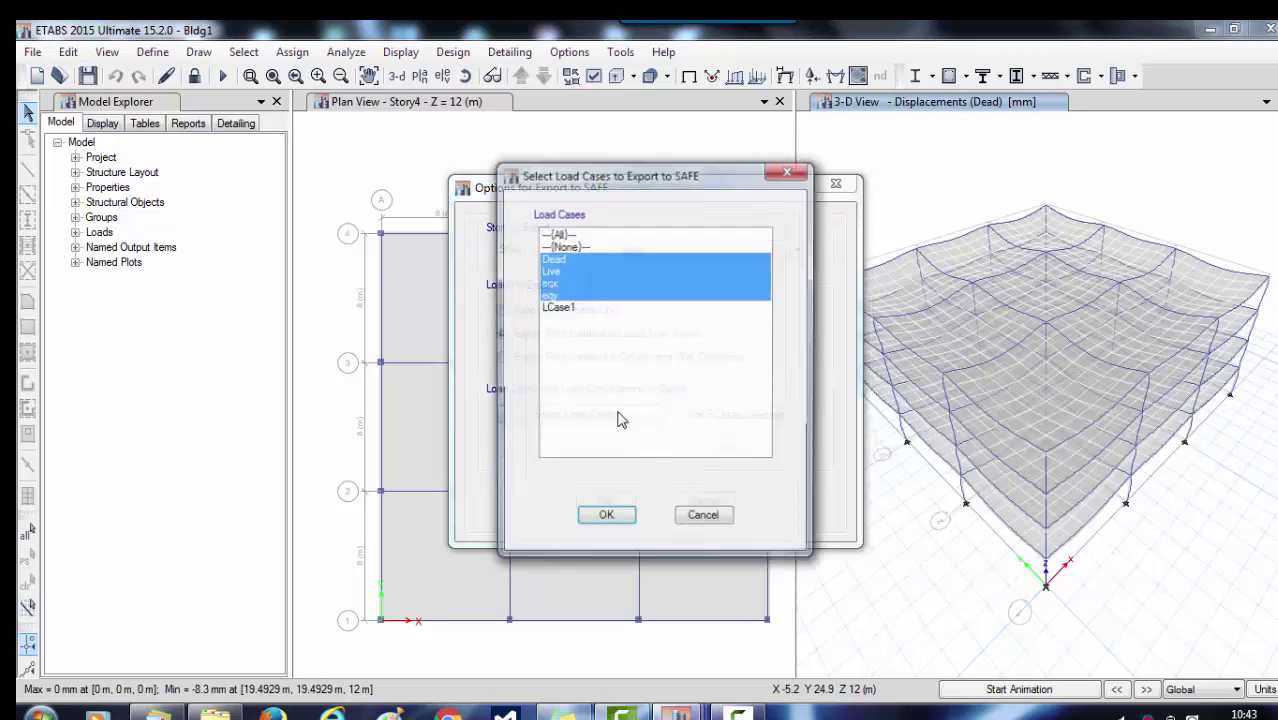
left_click_drag(565, 259, 574, 303)
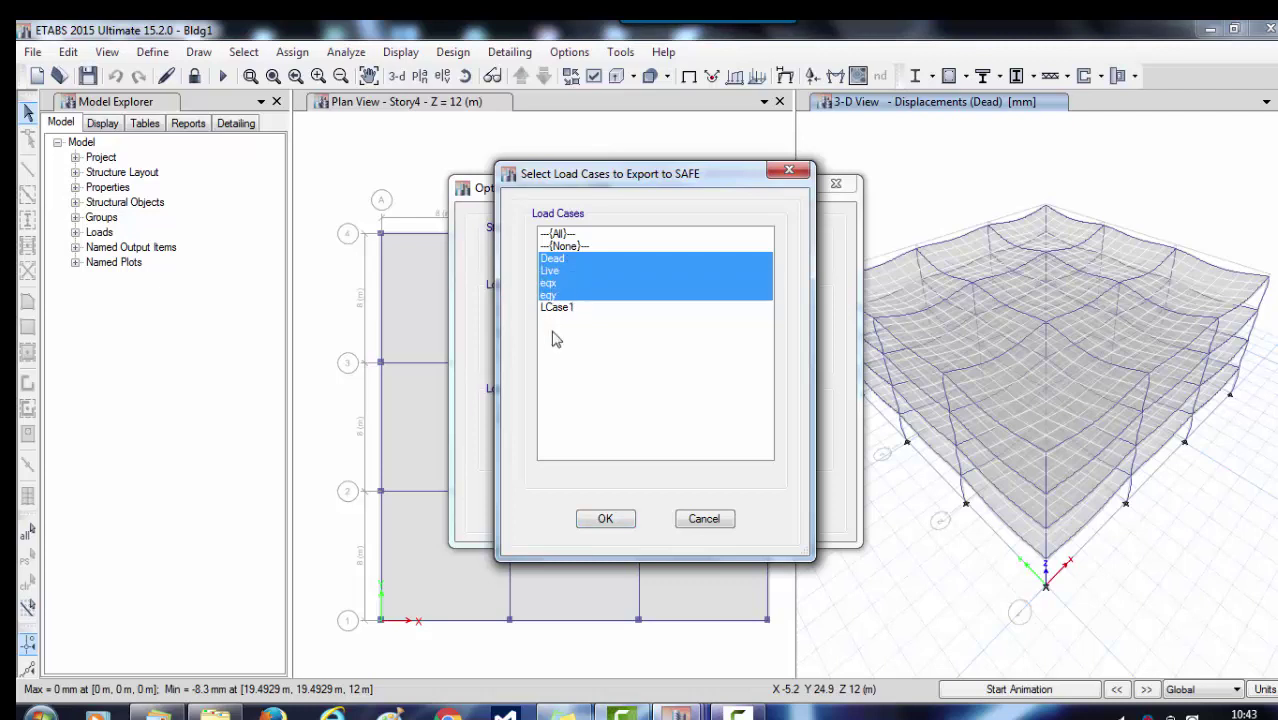
left_click(606, 520)
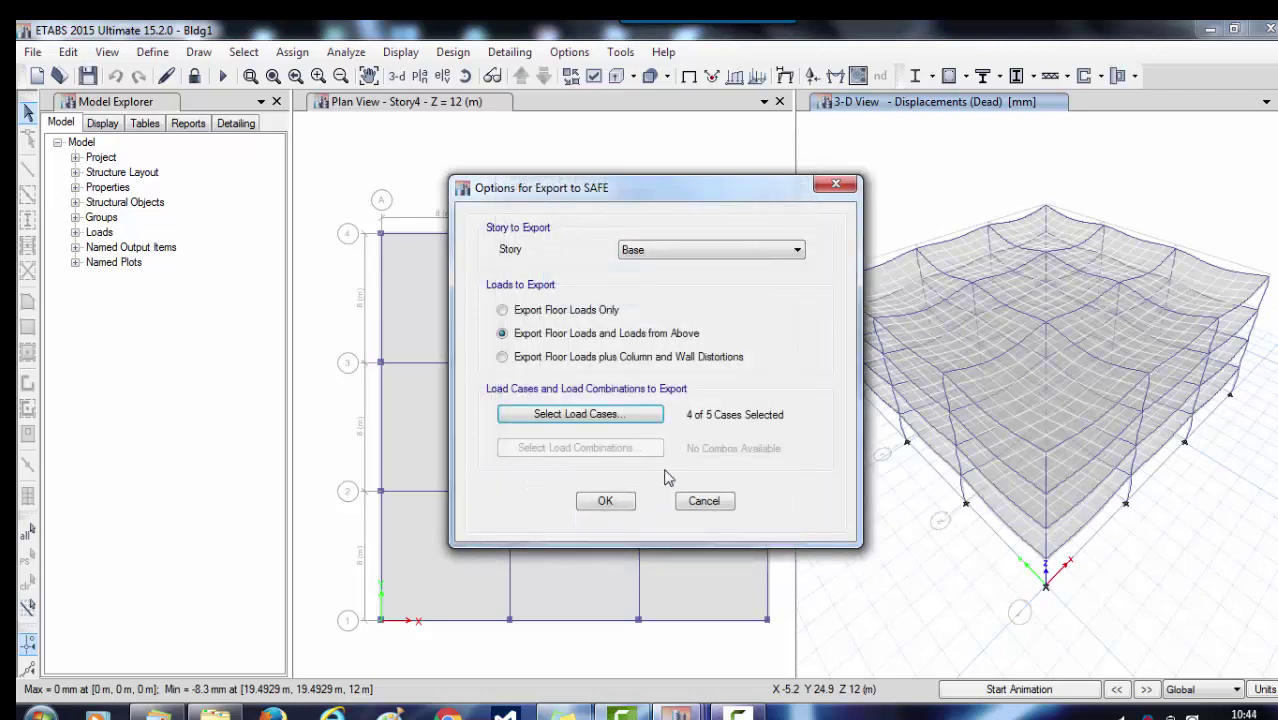
Step: Save the SAFE text file export as modelA in the ETABS_MOVIES folder
left_click(612, 503)
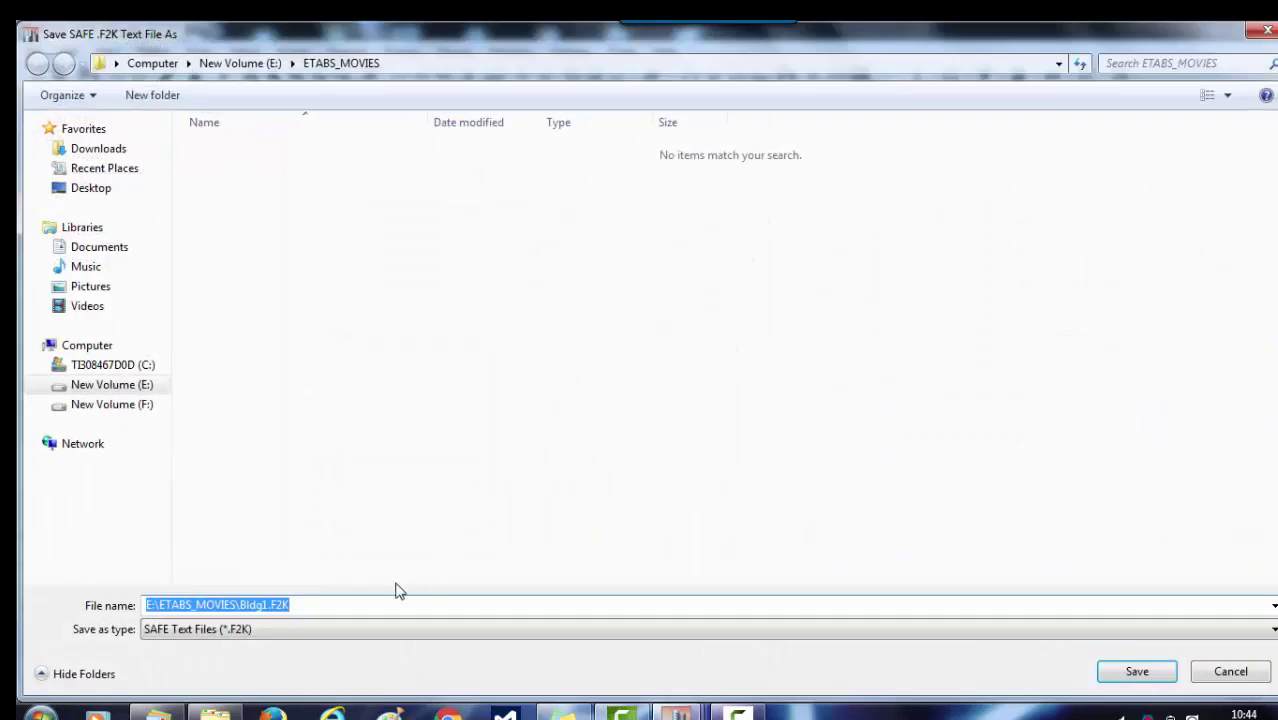
type("modelA")
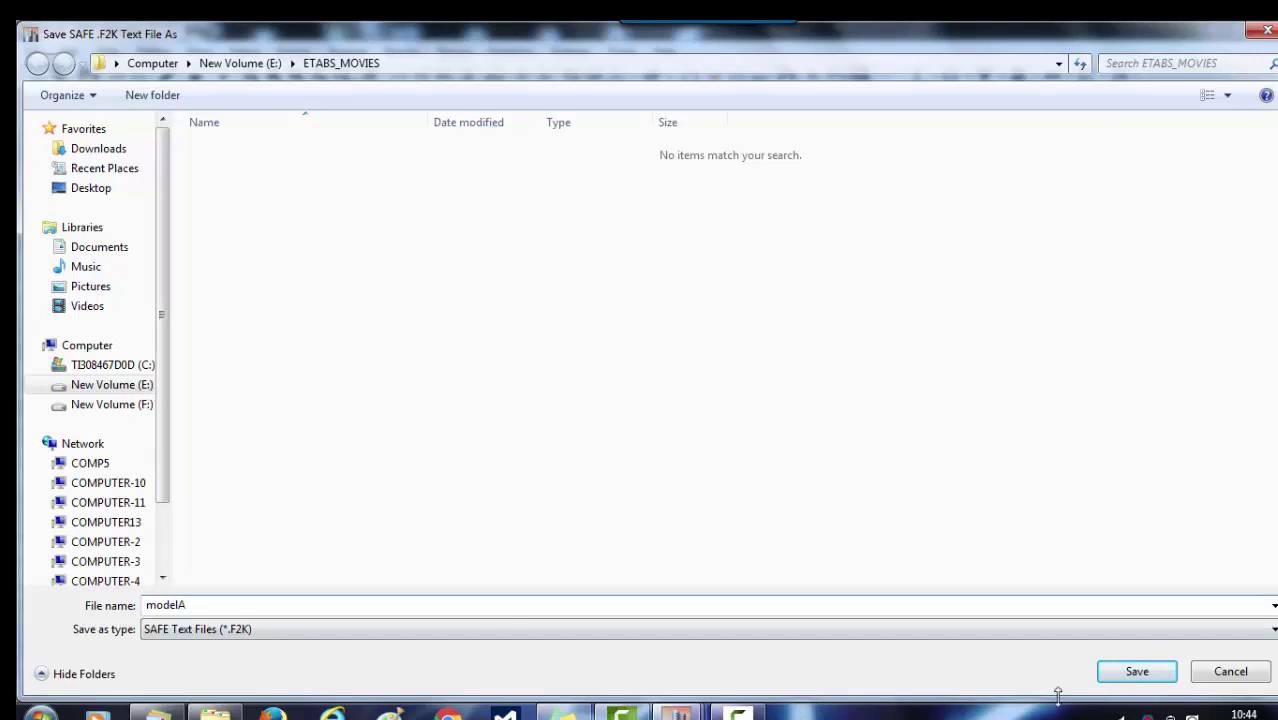
left_click(1137, 672)
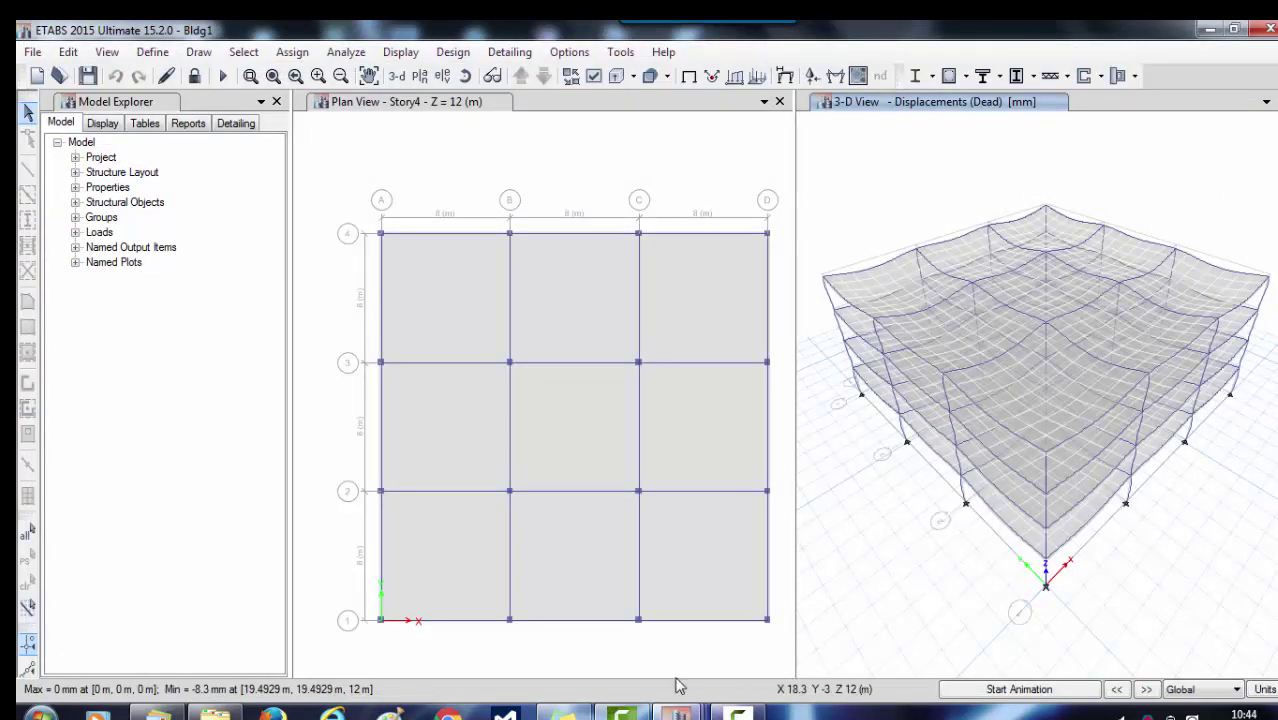
Step: Switch to the Bldg2 model and rename its seismic load pattern eqx as eqxB
mouse_move(680, 712)
left_click(676, 646)
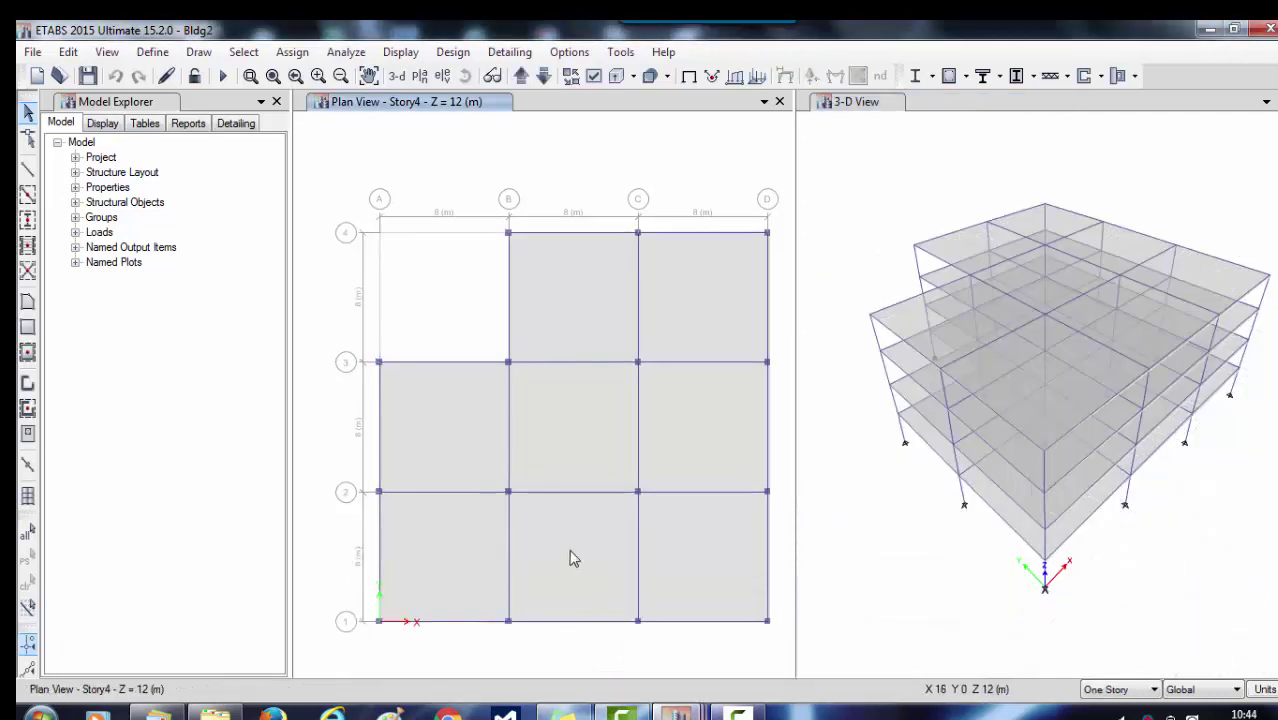
left_click(222, 76)
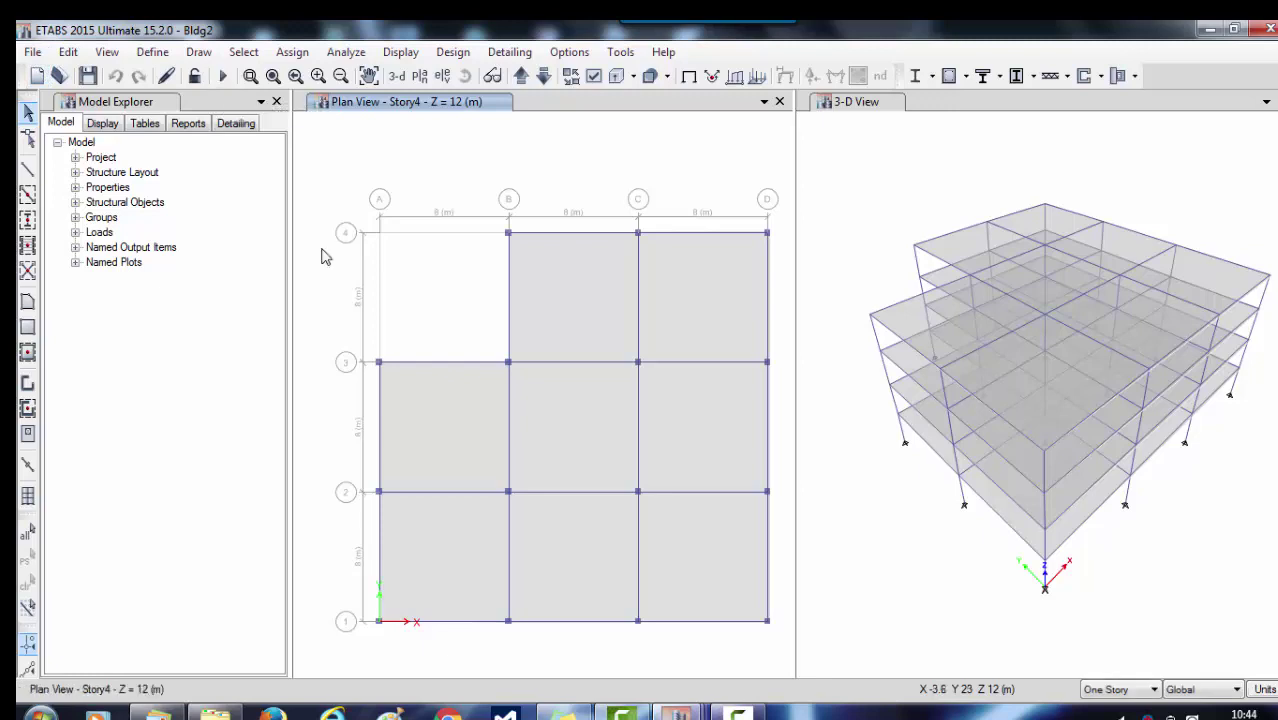
left_click(150, 53)
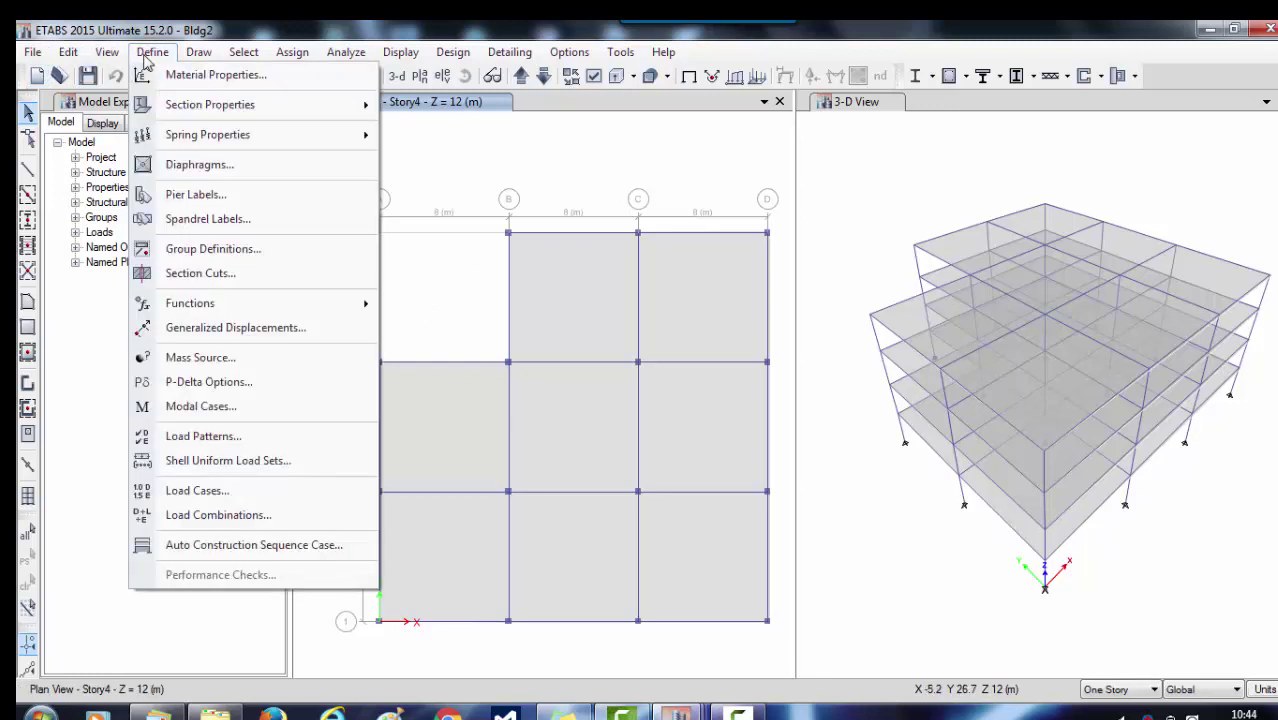
left_click(204, 437)
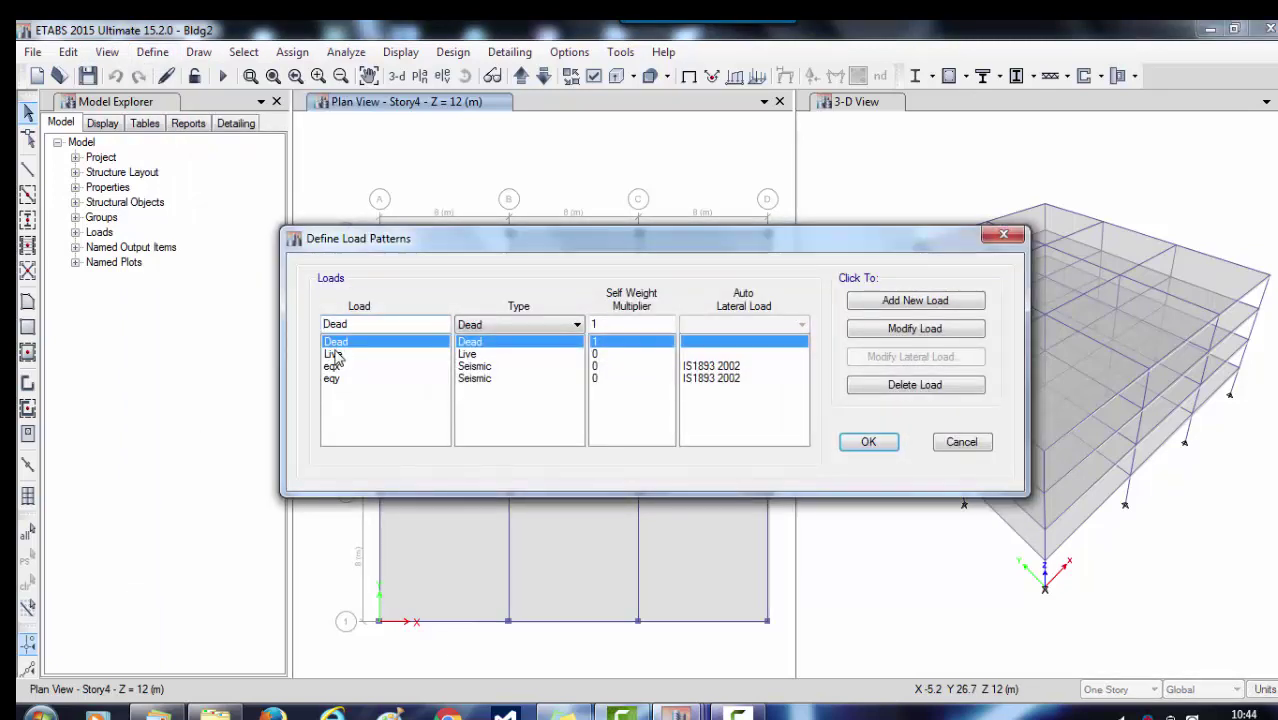
left_click(334, 355)
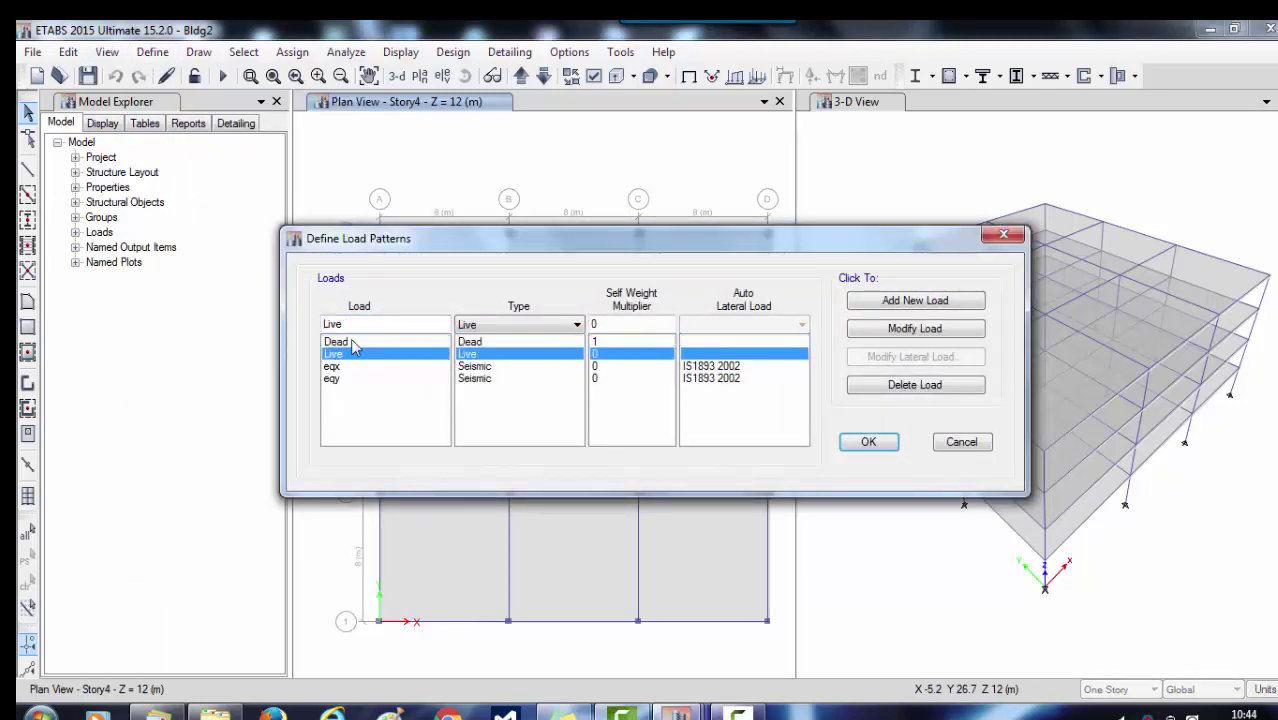
left_click(352, 343)
left_click(351, 355)
left_click(333, 367)
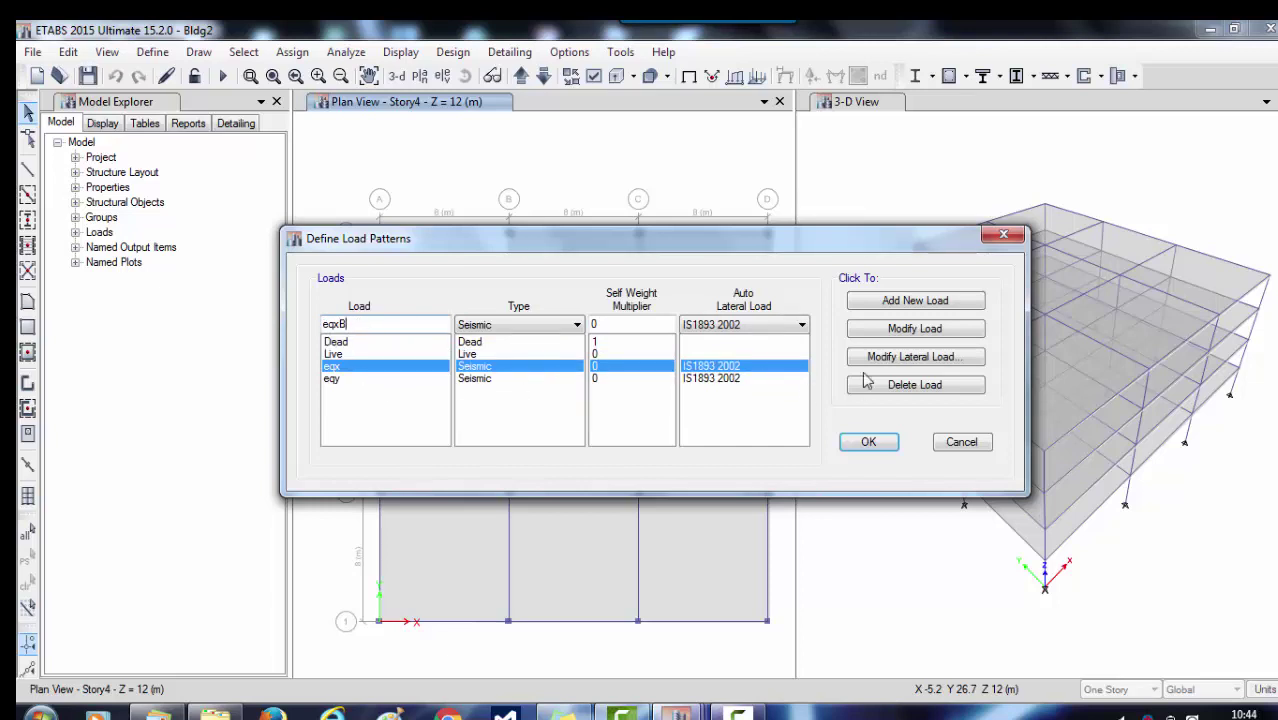
left_click(905, 330)
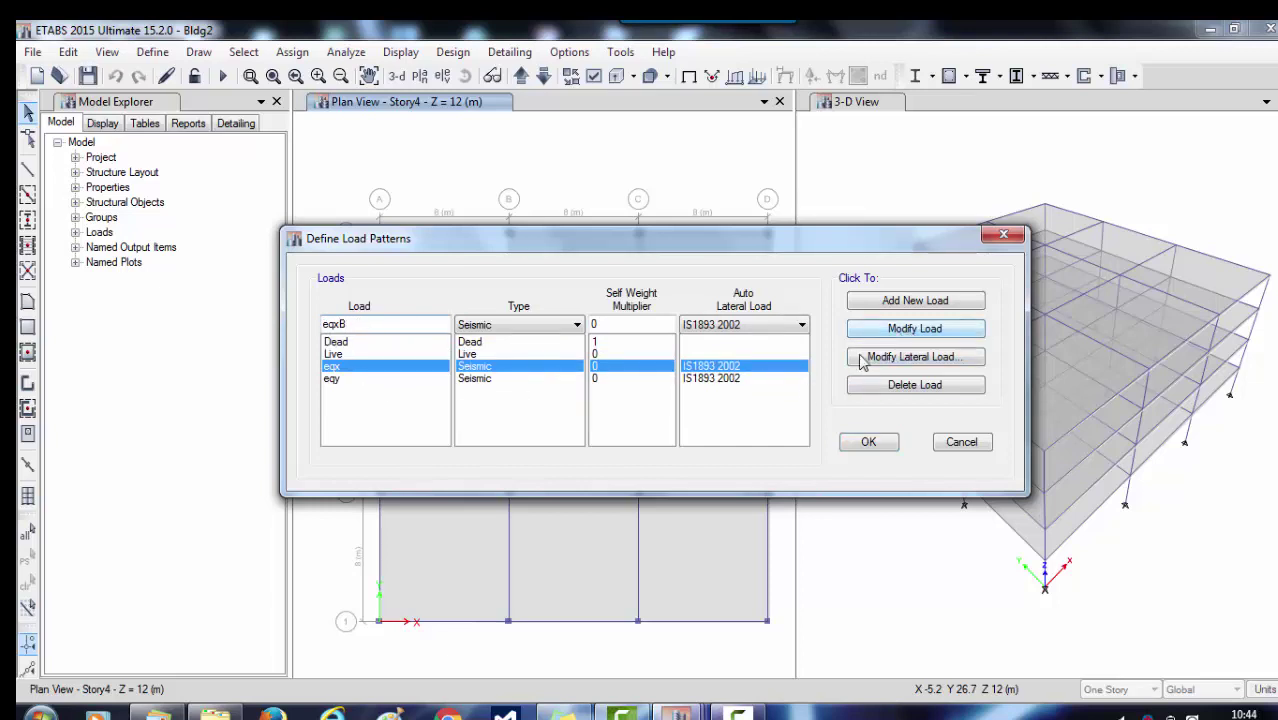
Step: Rename the seismic load pattern eqy as eqyB and accept the load pattern definitions
left_click(338, 381)
left_click(372, 324)
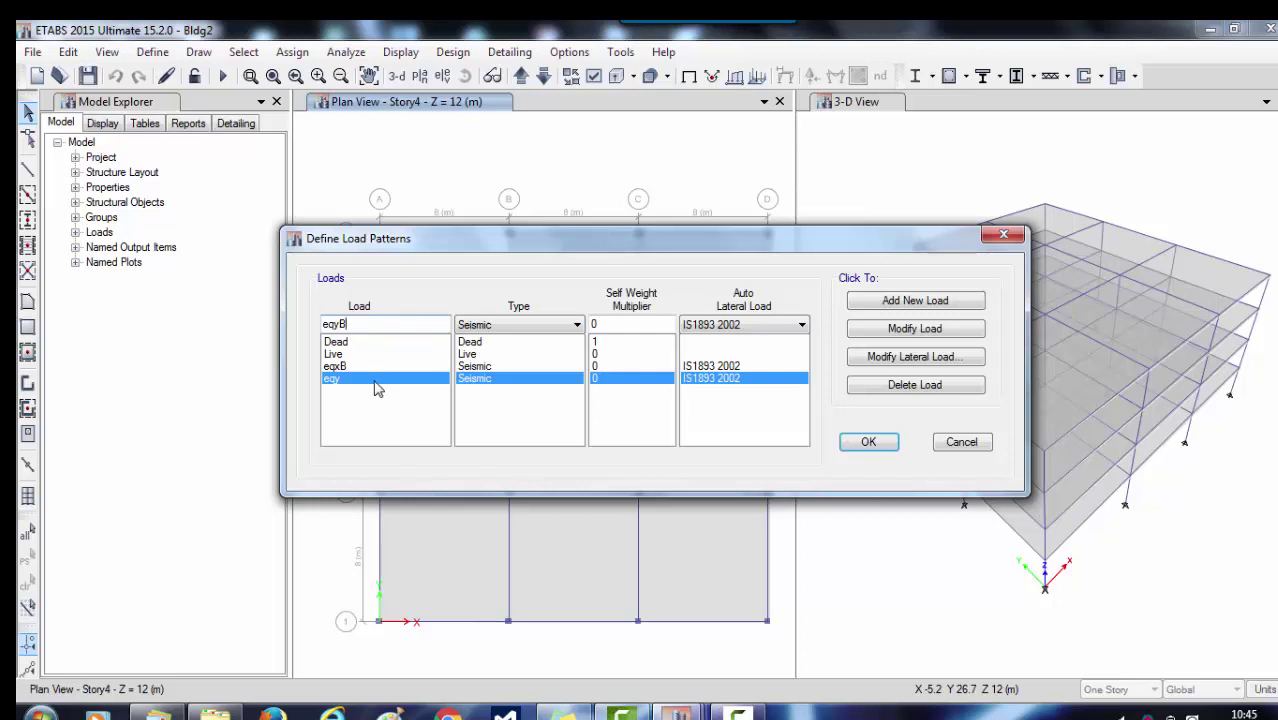
left_click(915, 330)
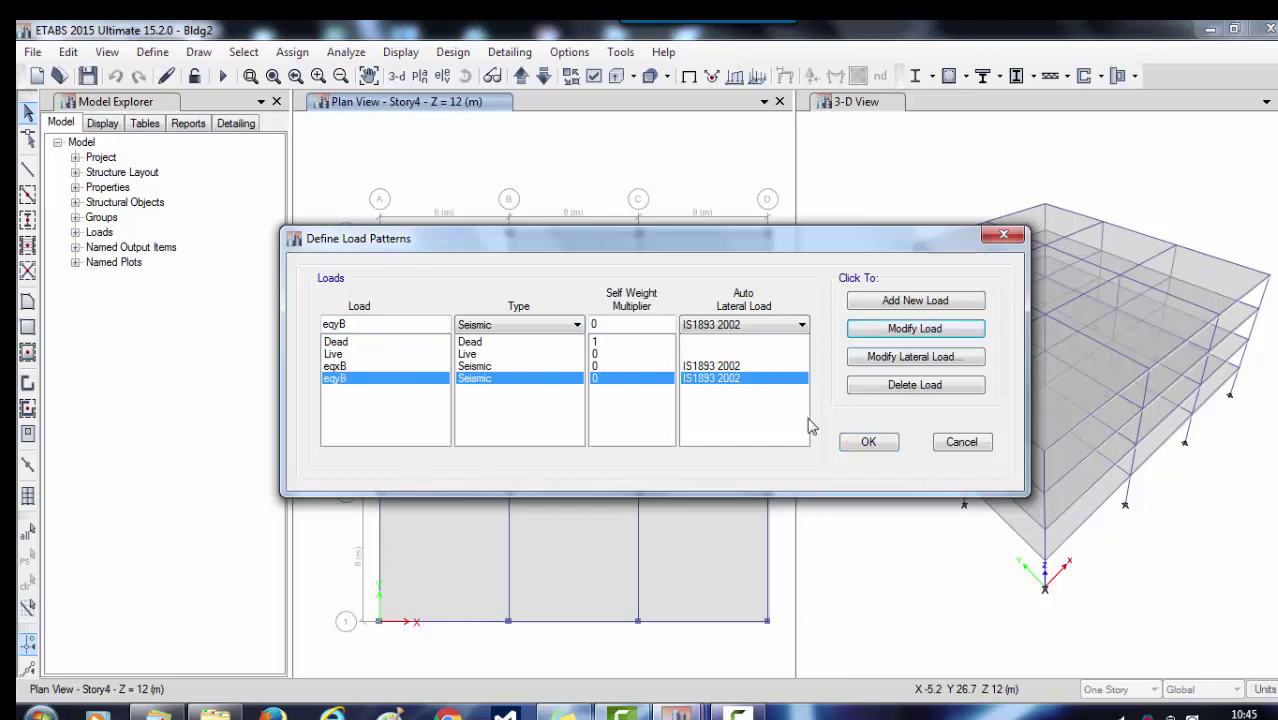
left_click(868, 443)
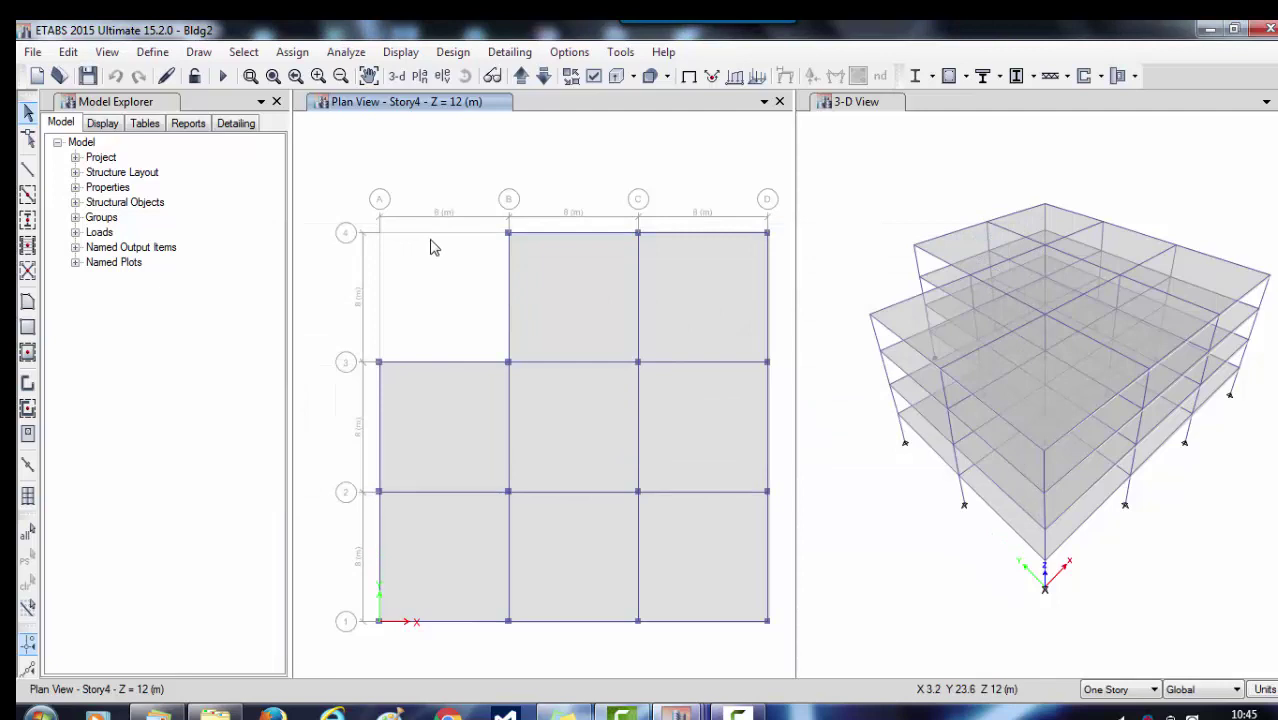
Step: Rename the linear static load case eqx as eqxb in the Bldg2 model
left_click(152, 52)
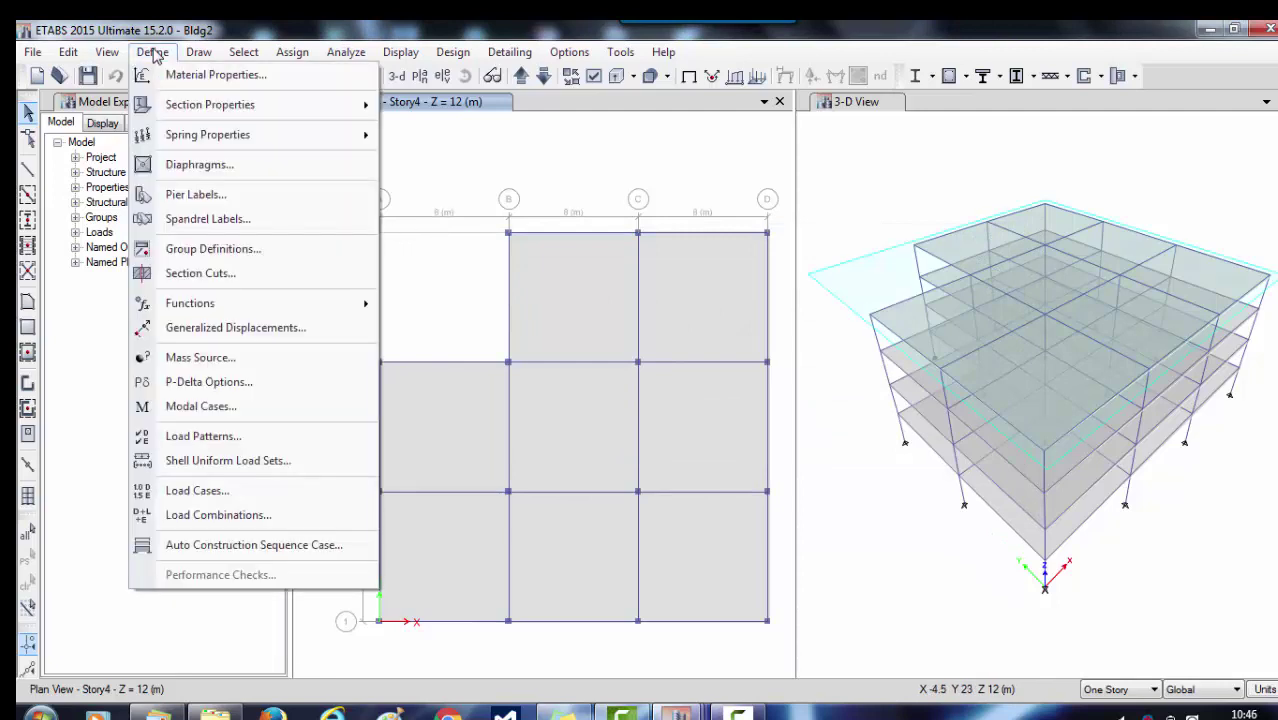
left_click(196, 490)
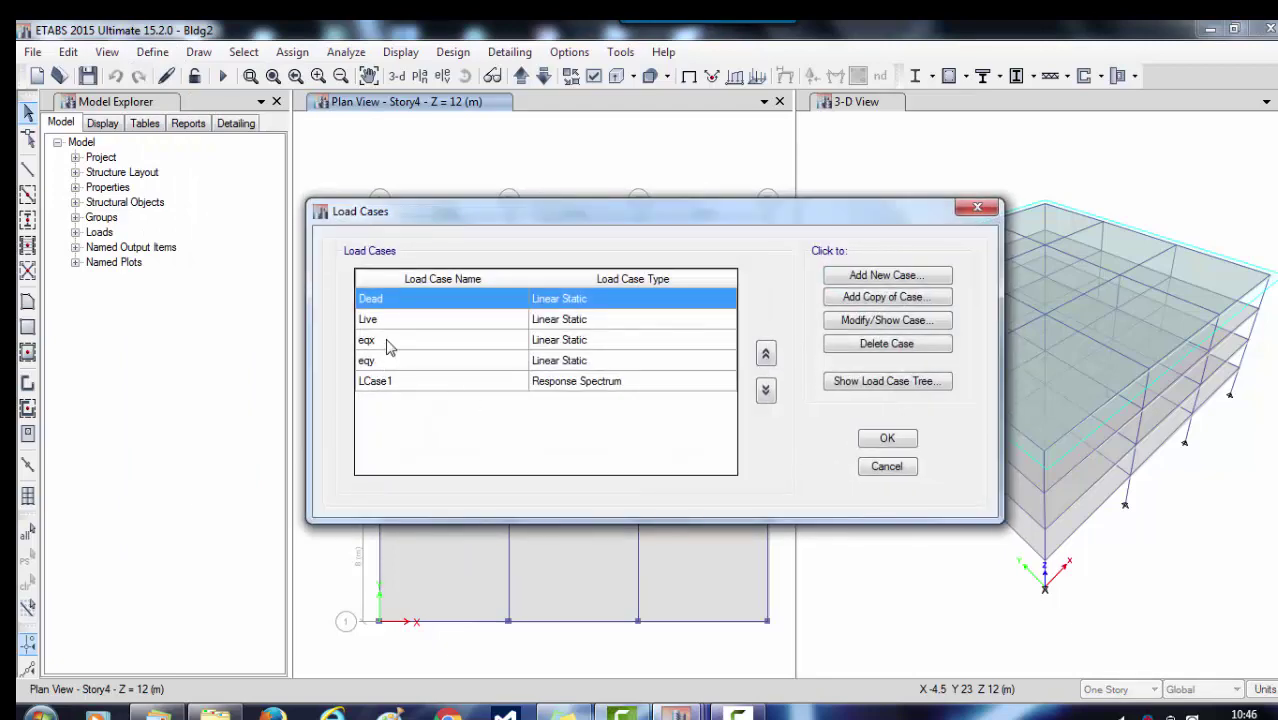
left_click(388, 341)
left_click(862, 323)
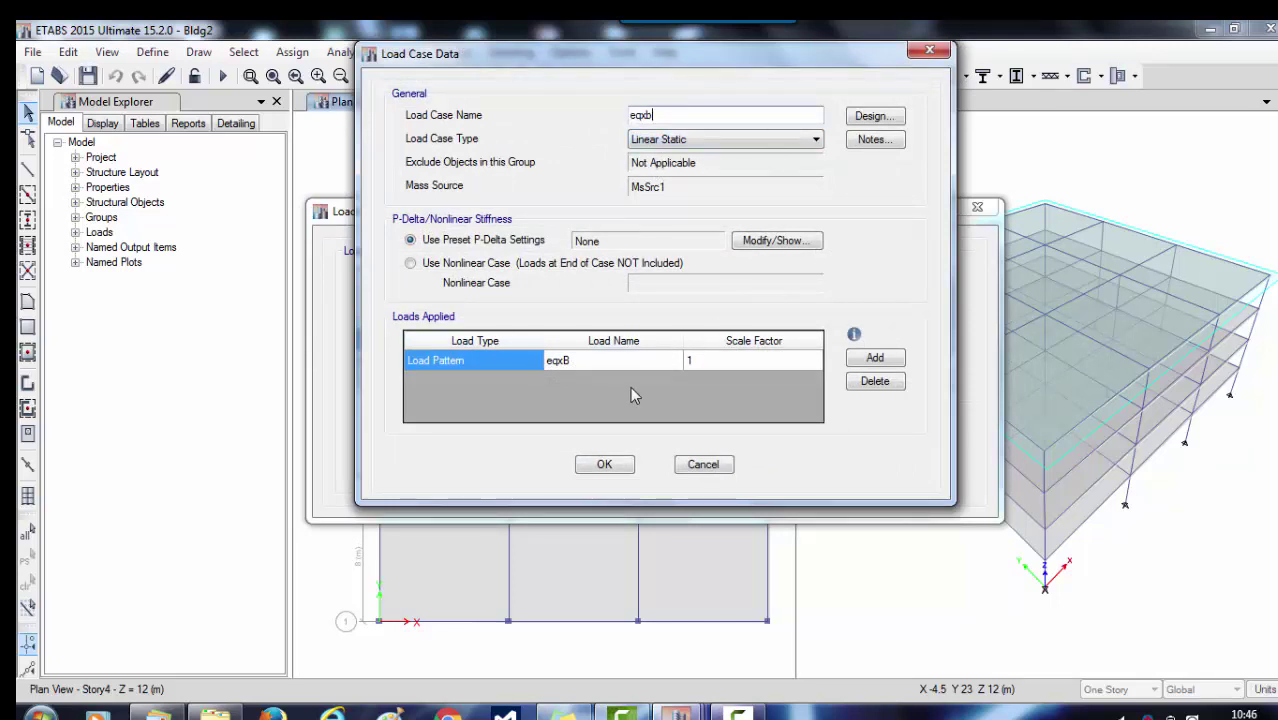
left_click(603, 464)
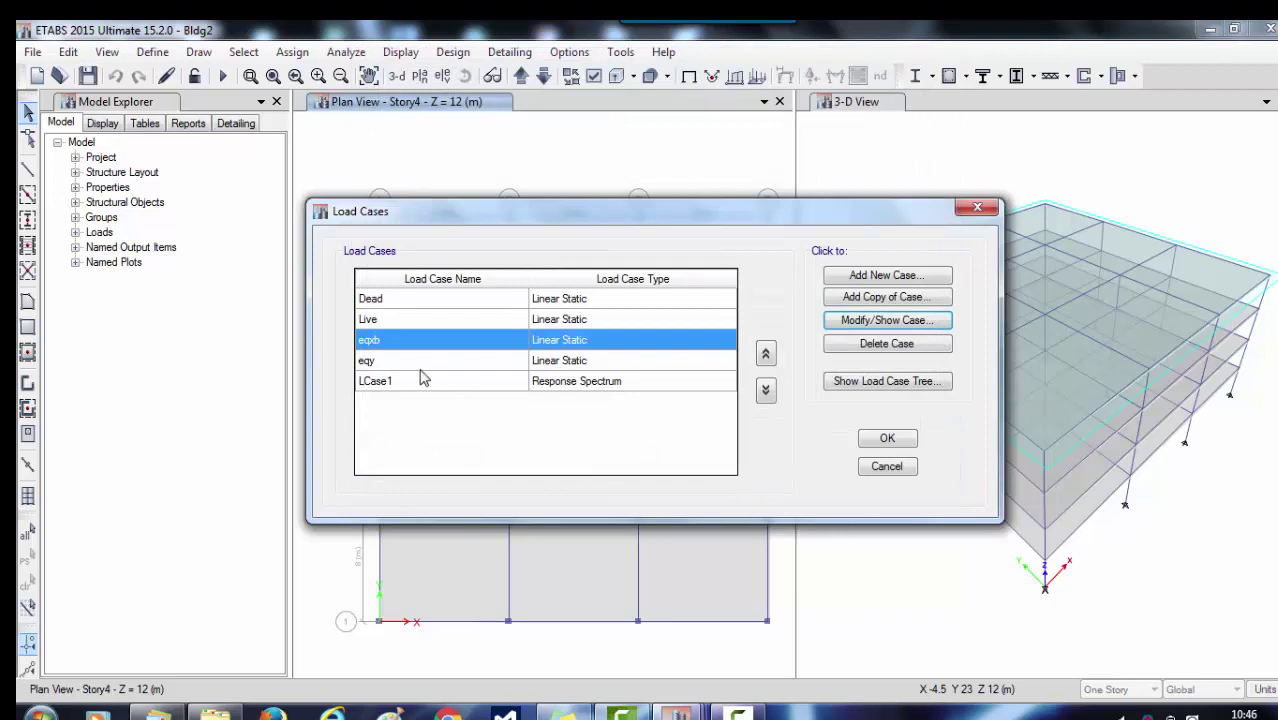
Step: Rename the linear static load case eqy as eqyb and run the analysis of Bldg2
left_click(428, 362)
left_click(872, 322)
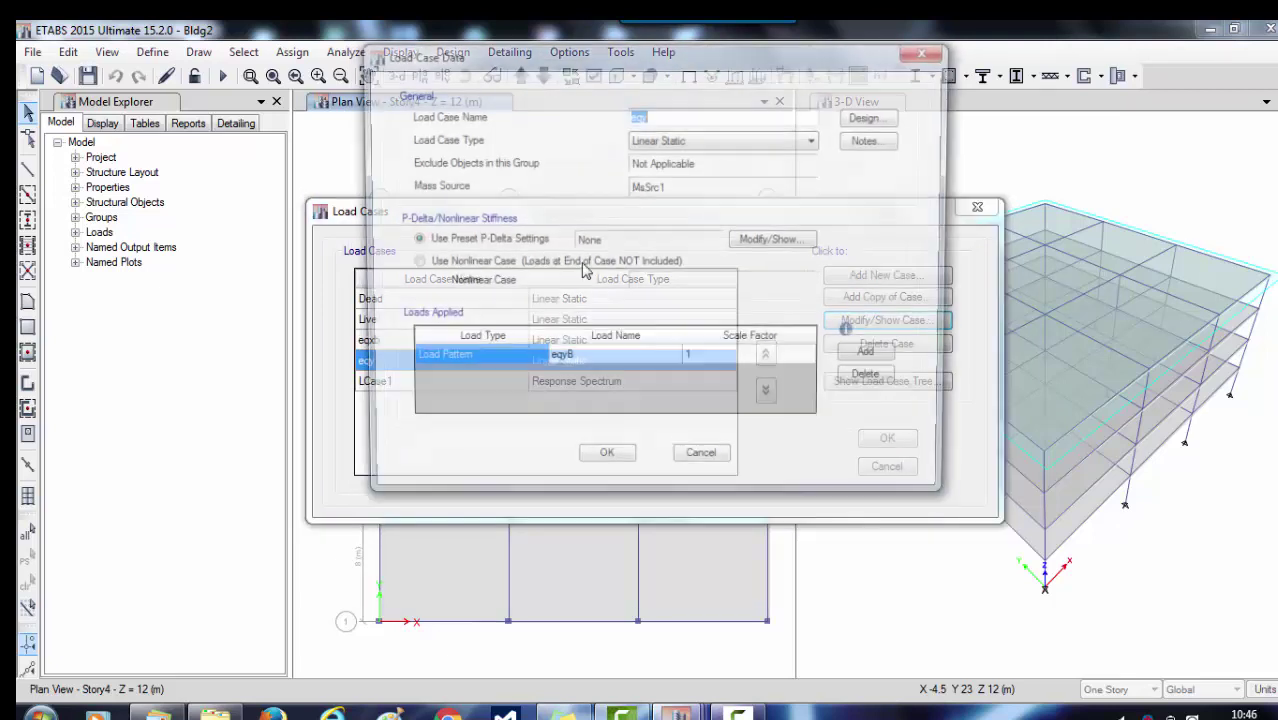
left_click(684, 116)
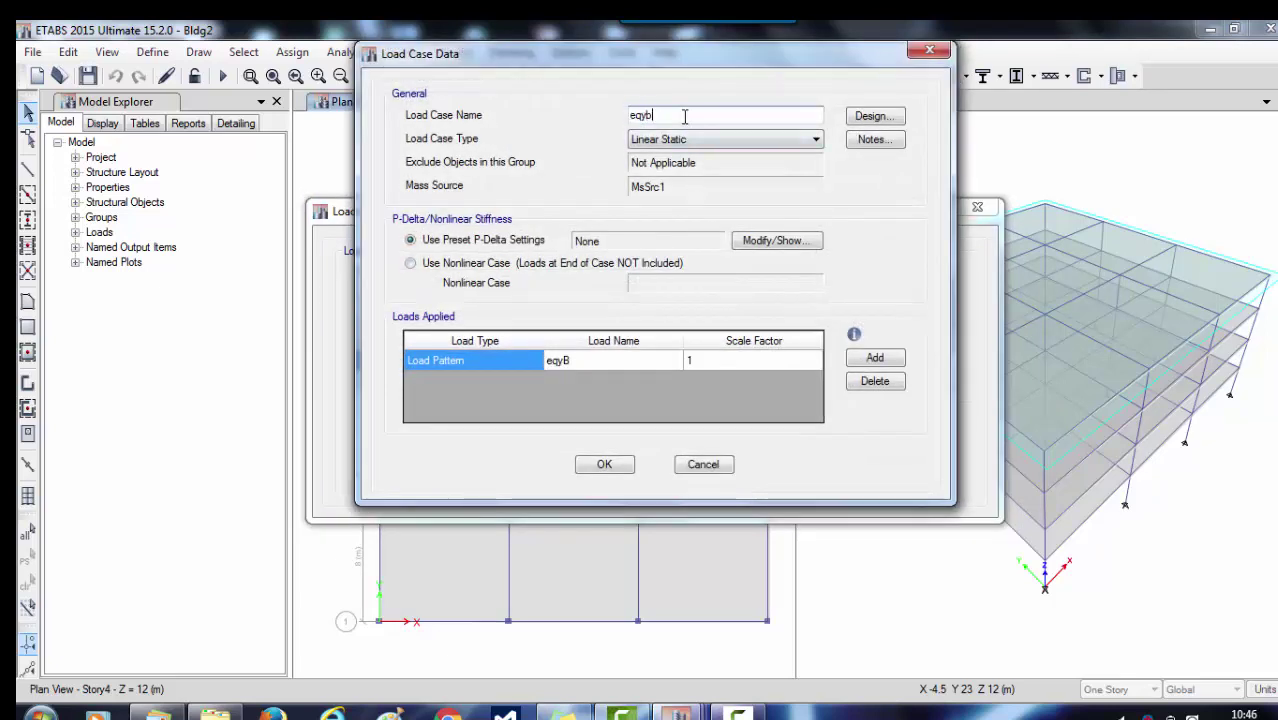
left_click(604, 466)
left_click(885, 438)
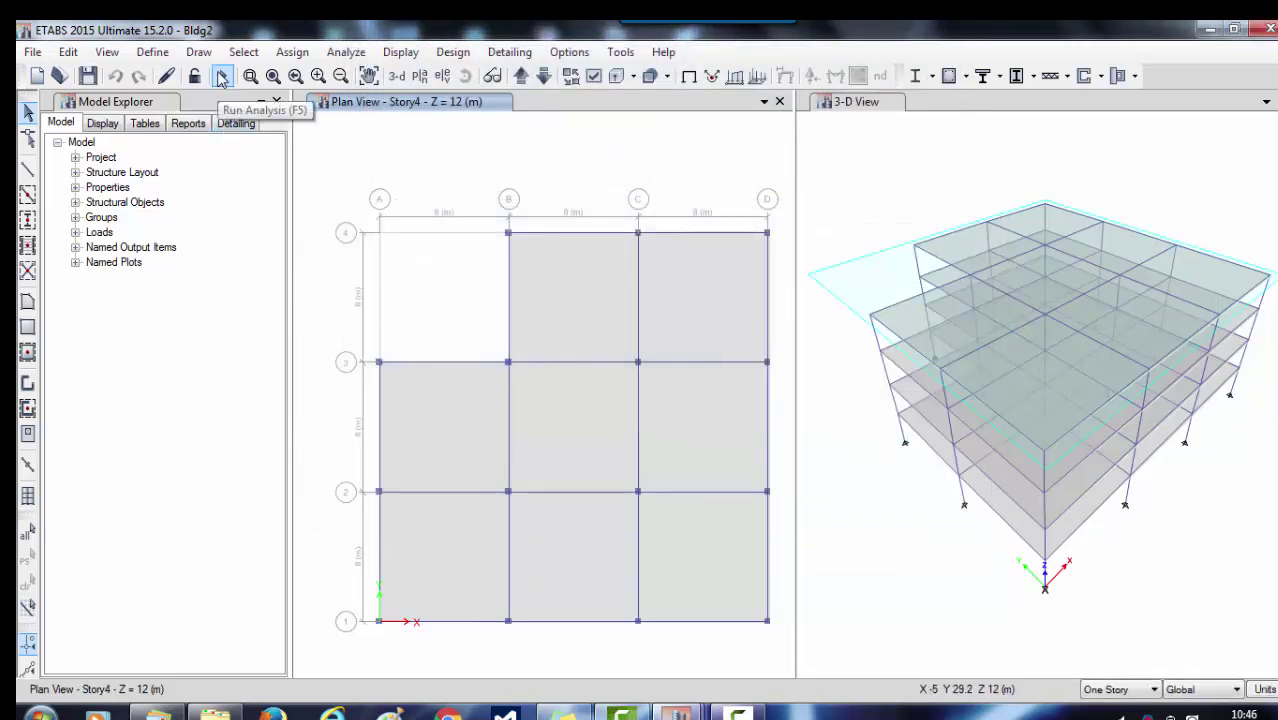
left_click(222, 78)
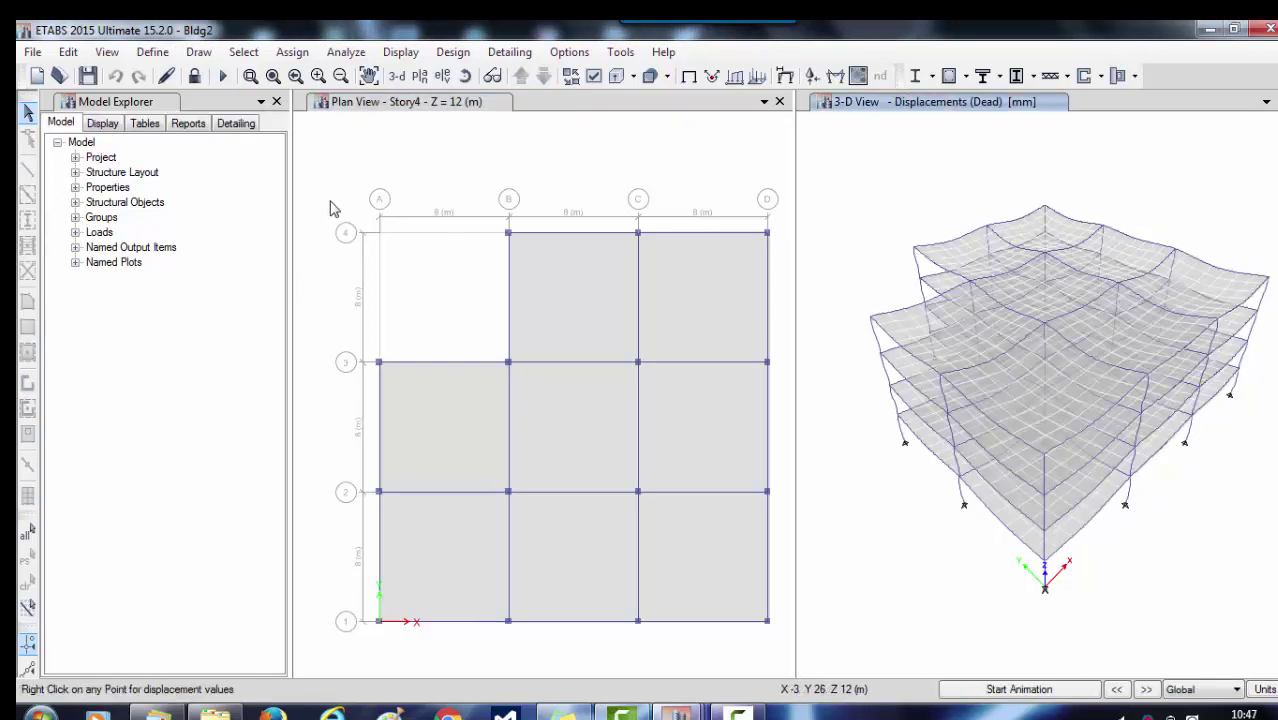
Step: Set up the SAFE export of the Base story with floor loads and loads from above for the Dead, Live, eqxb and eqyb cases
left_click(34, 52)
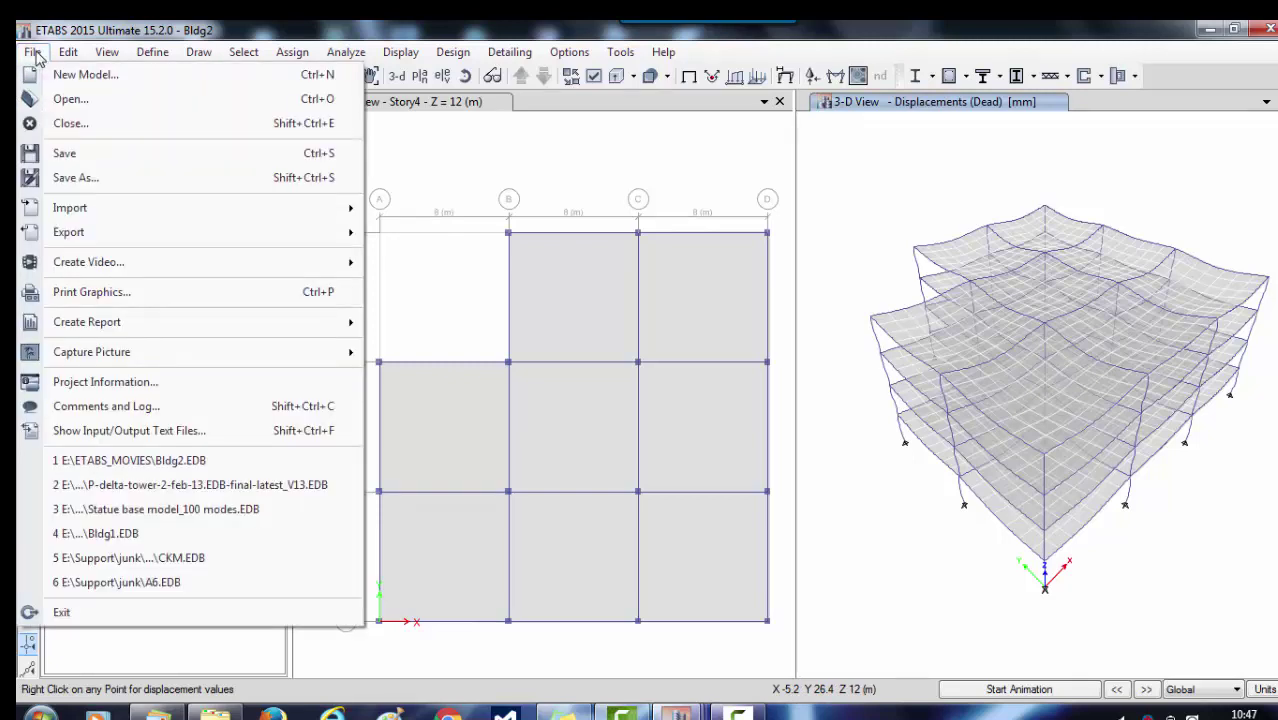
mouse_move(57, 236)
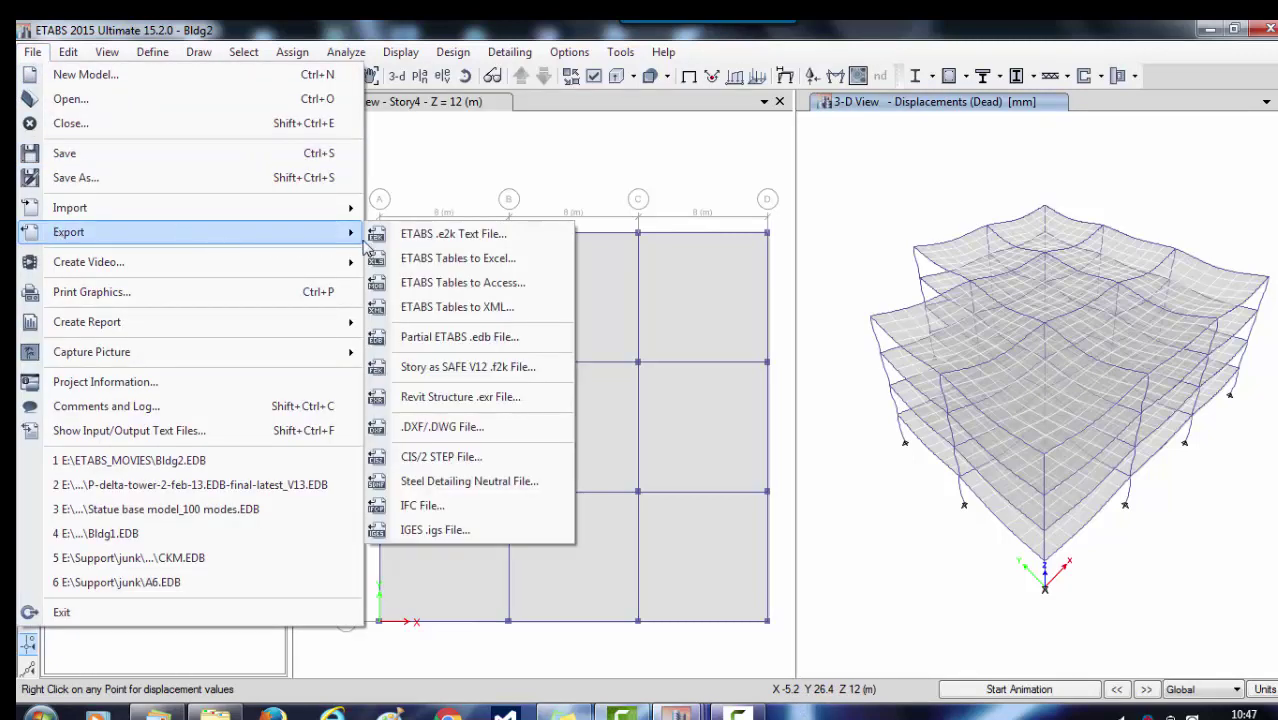
left_click(457, 372)
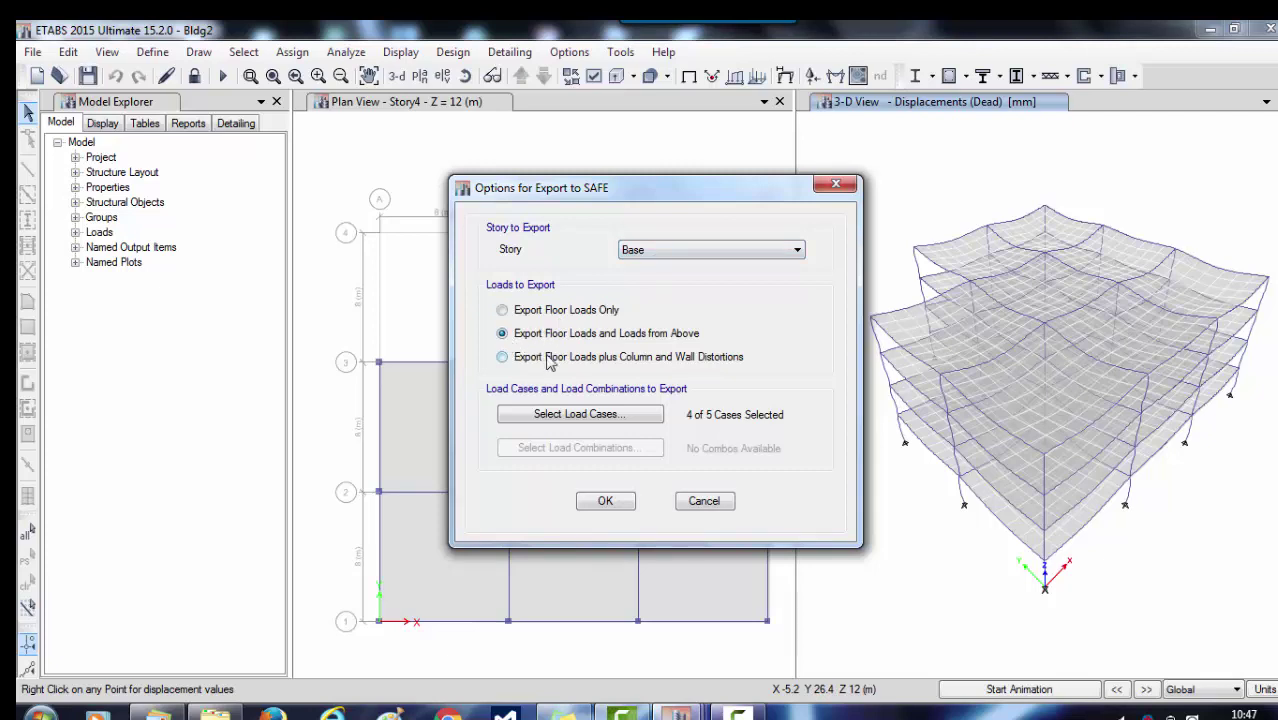
left_click(595, 414)
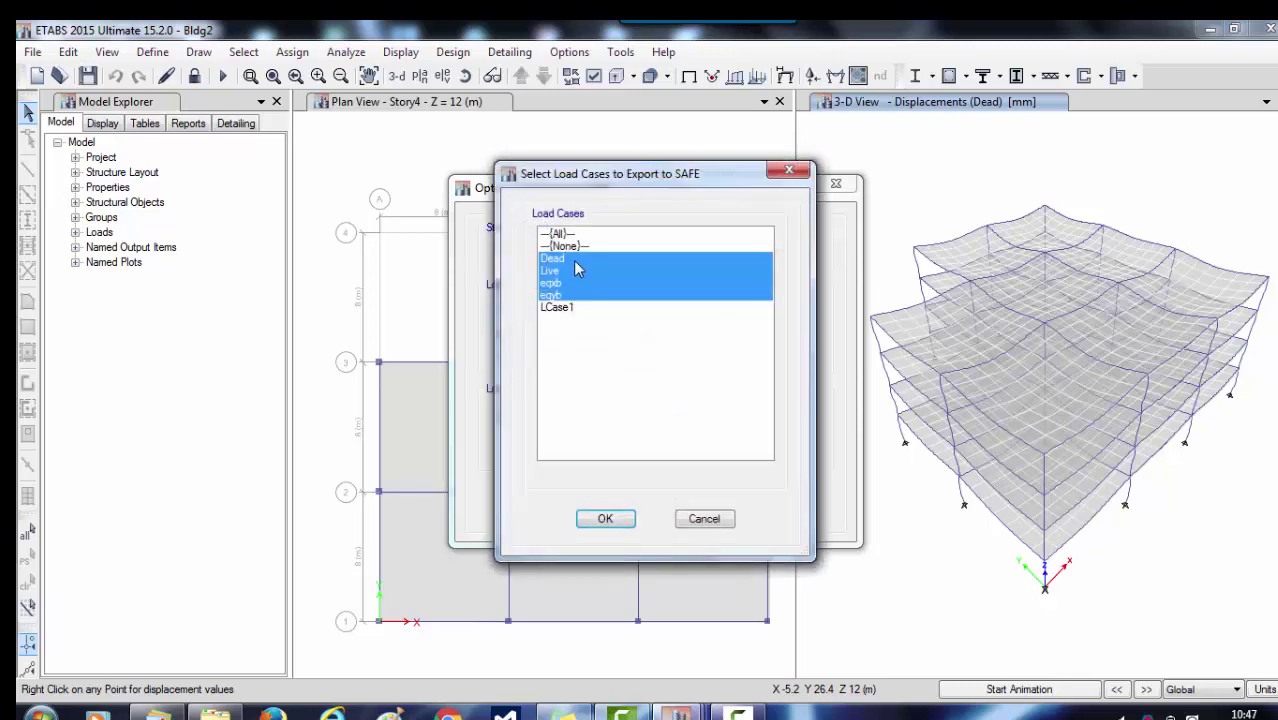
left_click_drag(579, 258, 577, 303)
left_click(601, 524)
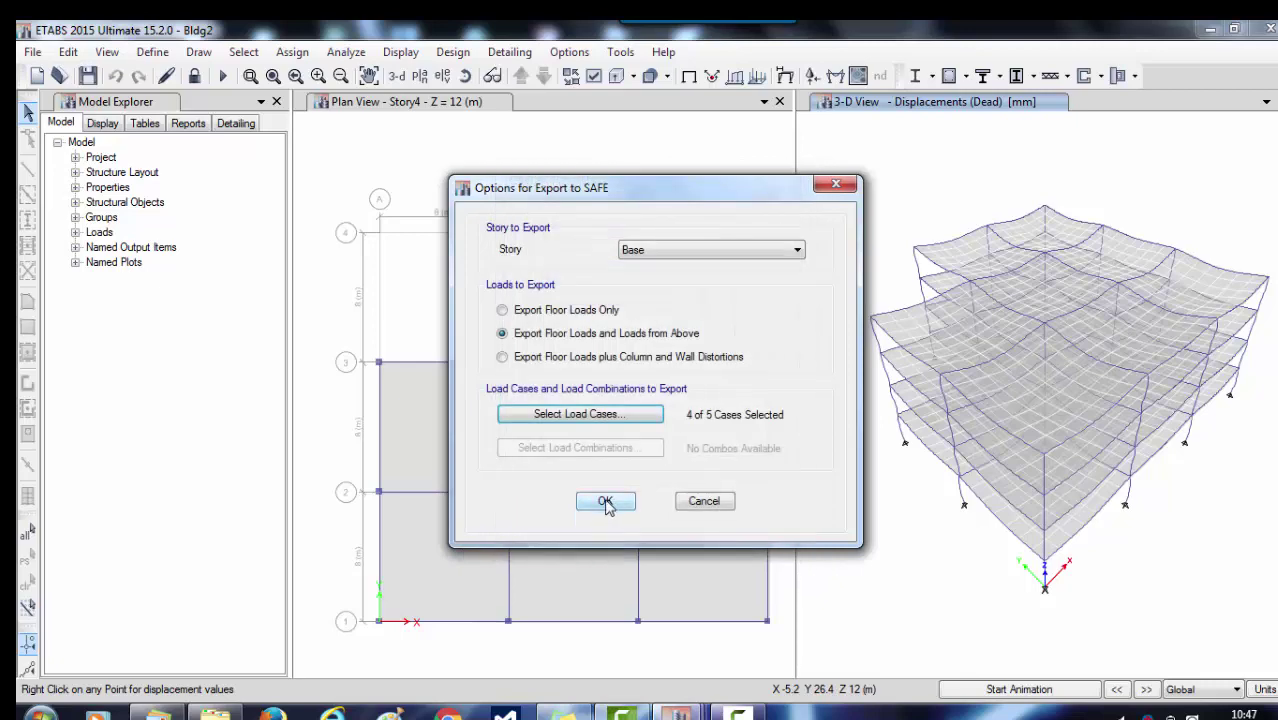
left_click(605, 503)
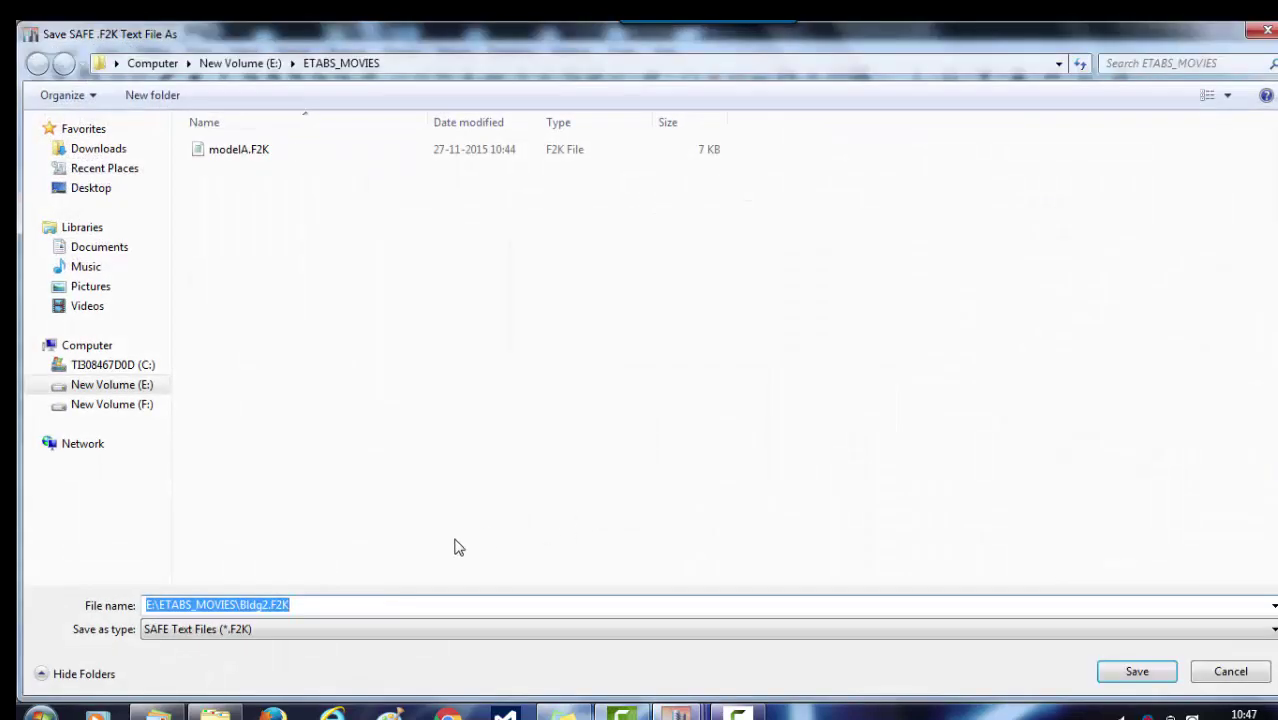
Step: Save the SAFE text file export as ModelB in the E:\ETABS_MOVIES folder
left_click(321, 600)
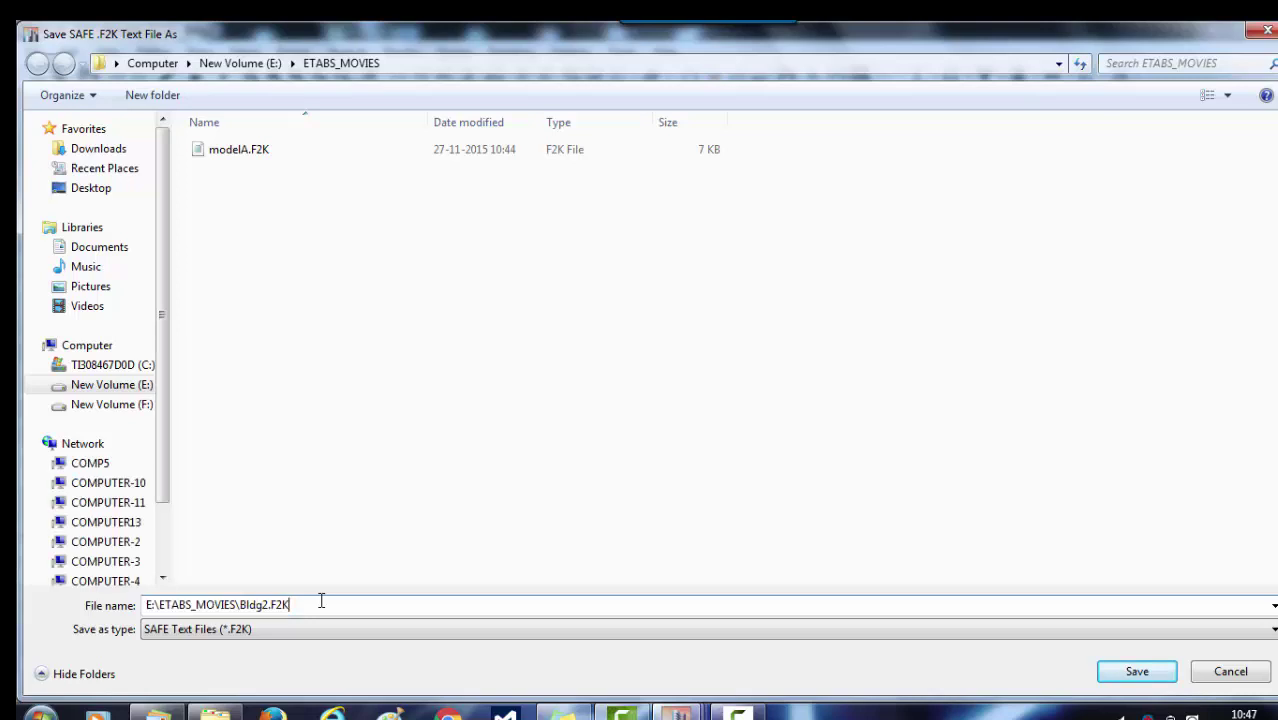
key("BackSpace")
key("BackSpace")
key("BackSpace")
key("BackSpace")
key("BackSpace")
key("BackSpace")
key("BackSpace")
key("BackSpace")
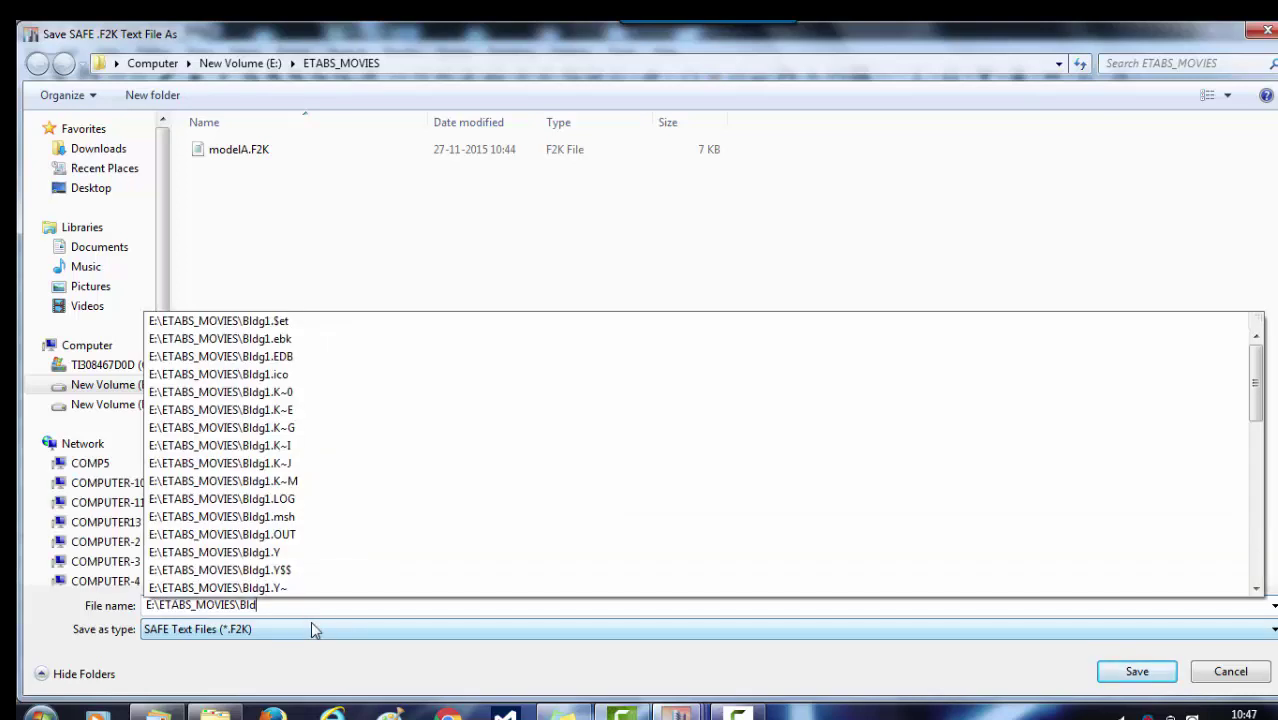
type("Mo")
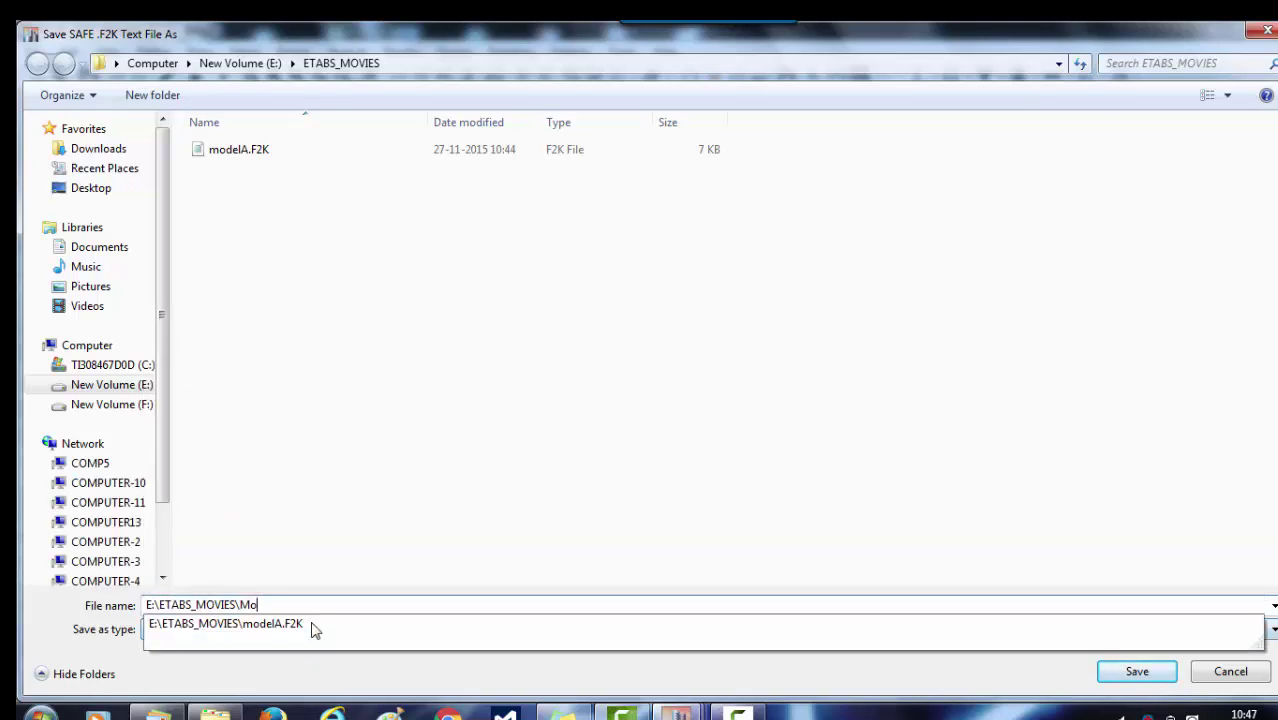
type("delB")
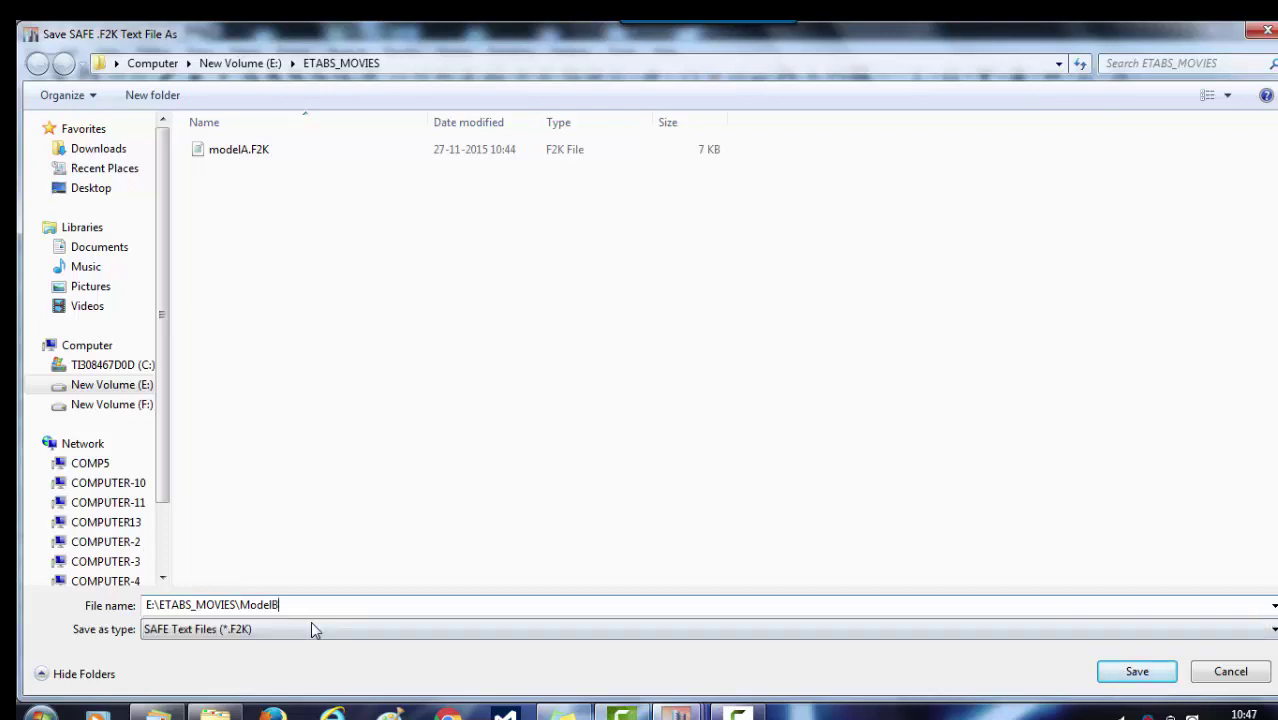
left_click(1137, 673)
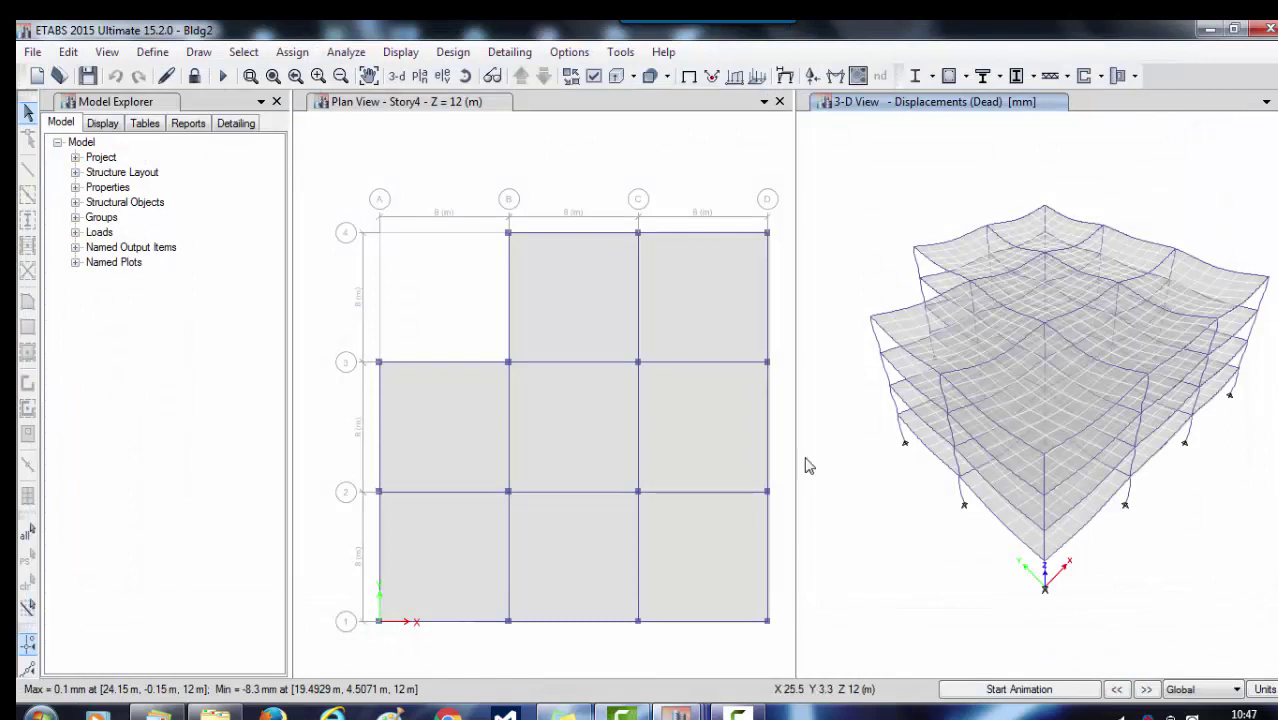
Step: Close the Bldg2, Bldg1 and Bldg3 models, saving the changes in each
left_click(1270, 28)
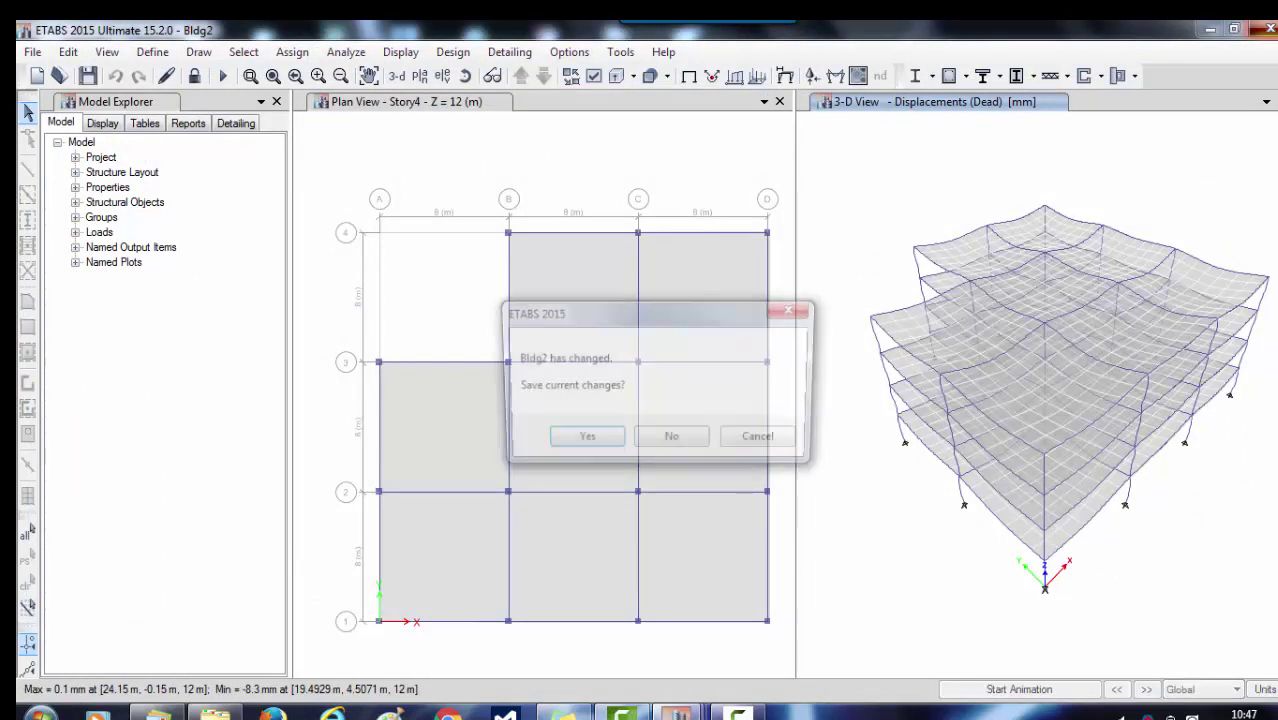
left_click(598, 453)
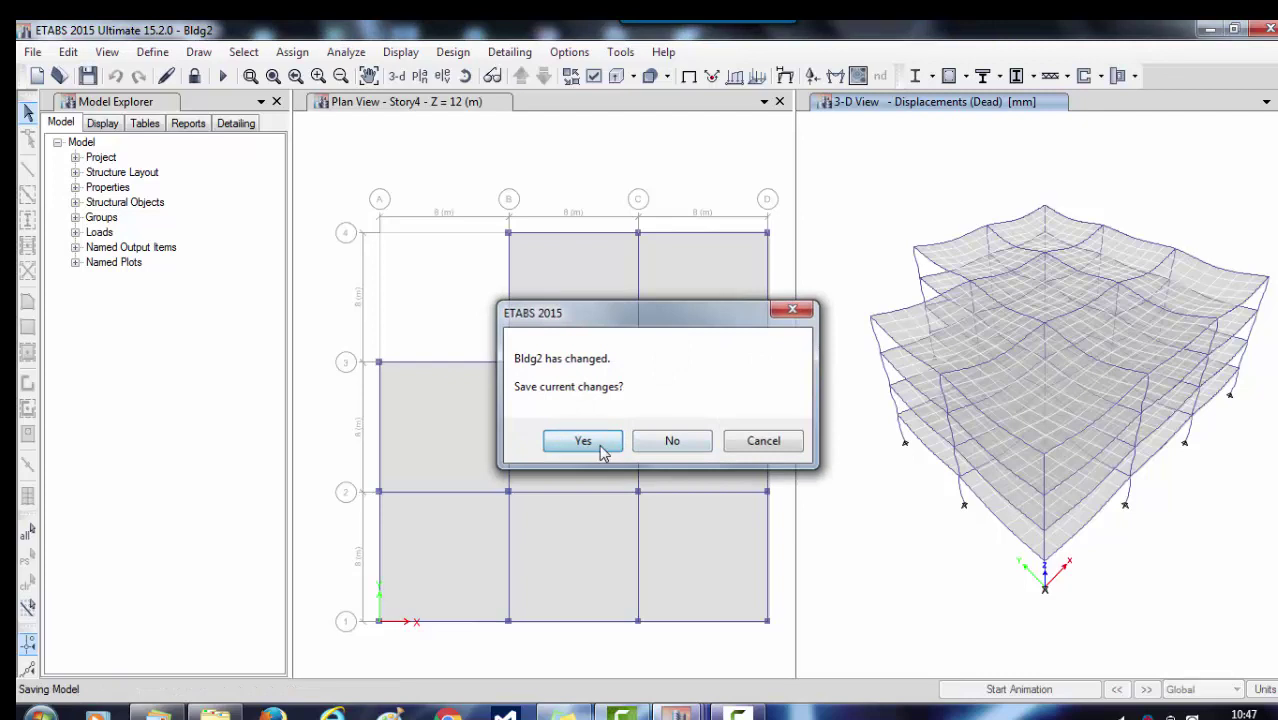
left_click(1270, 30)
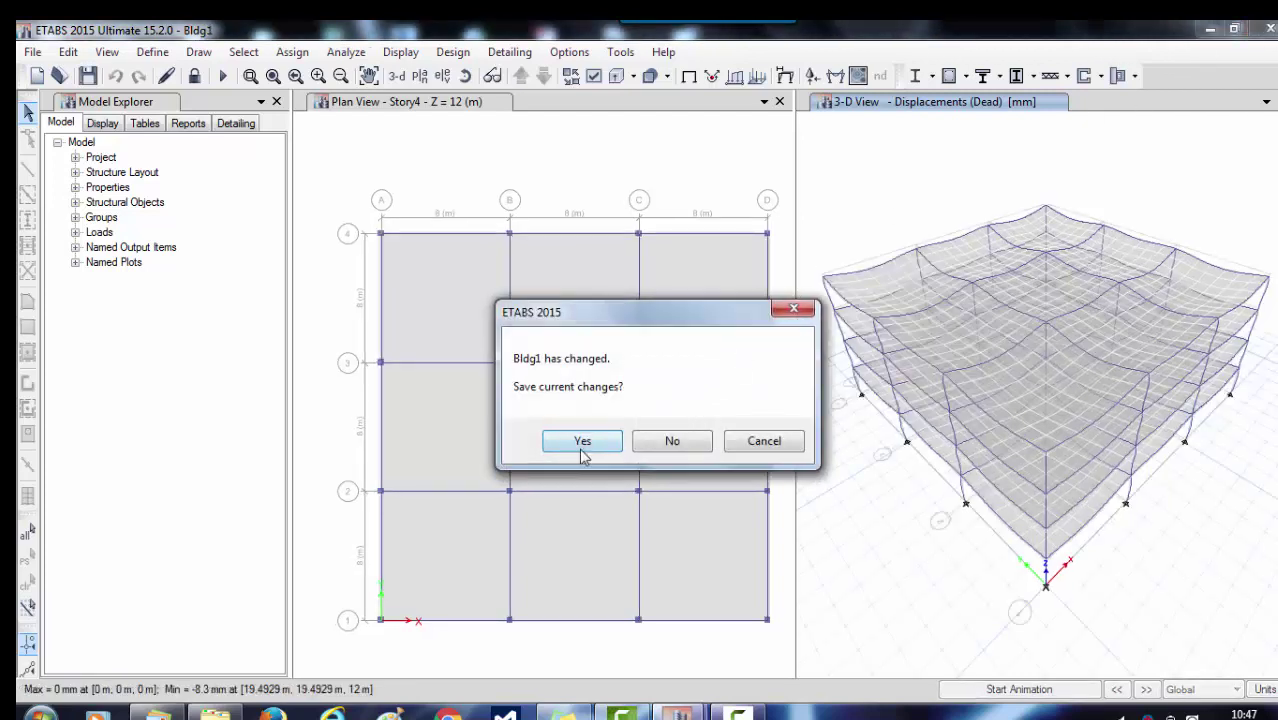
left_click(586, 438)
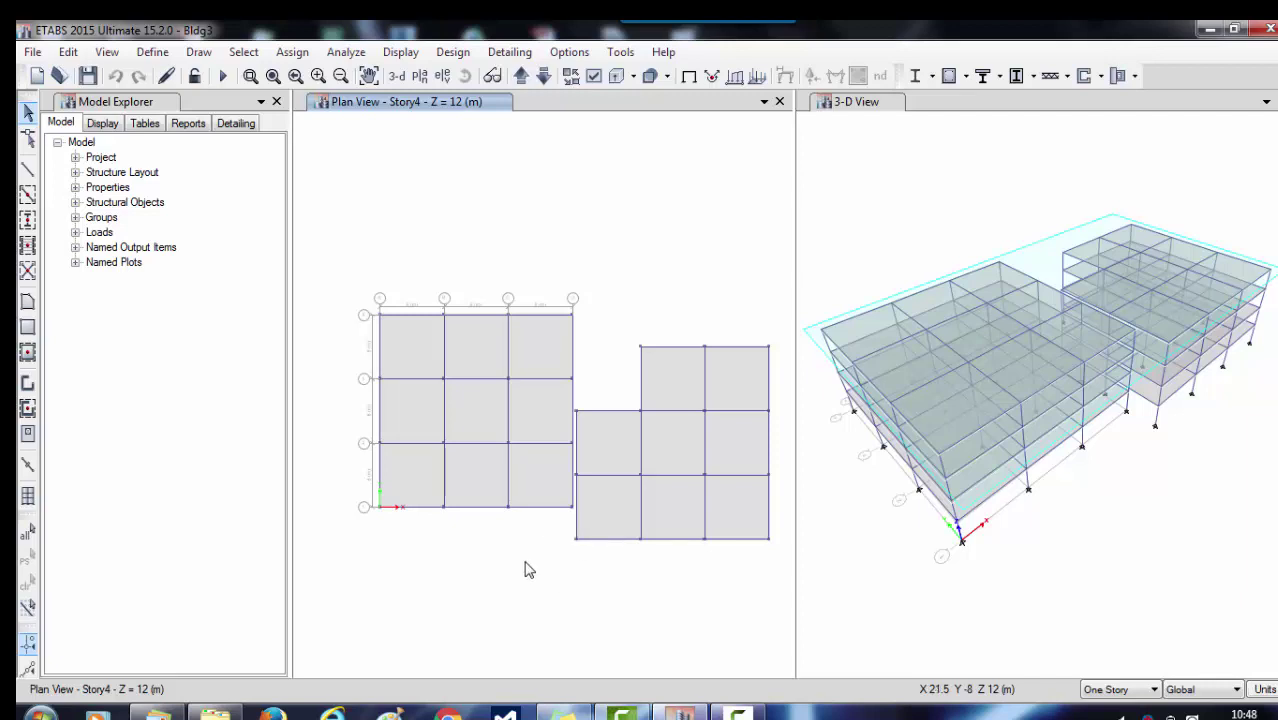
left_click(1270, 31)
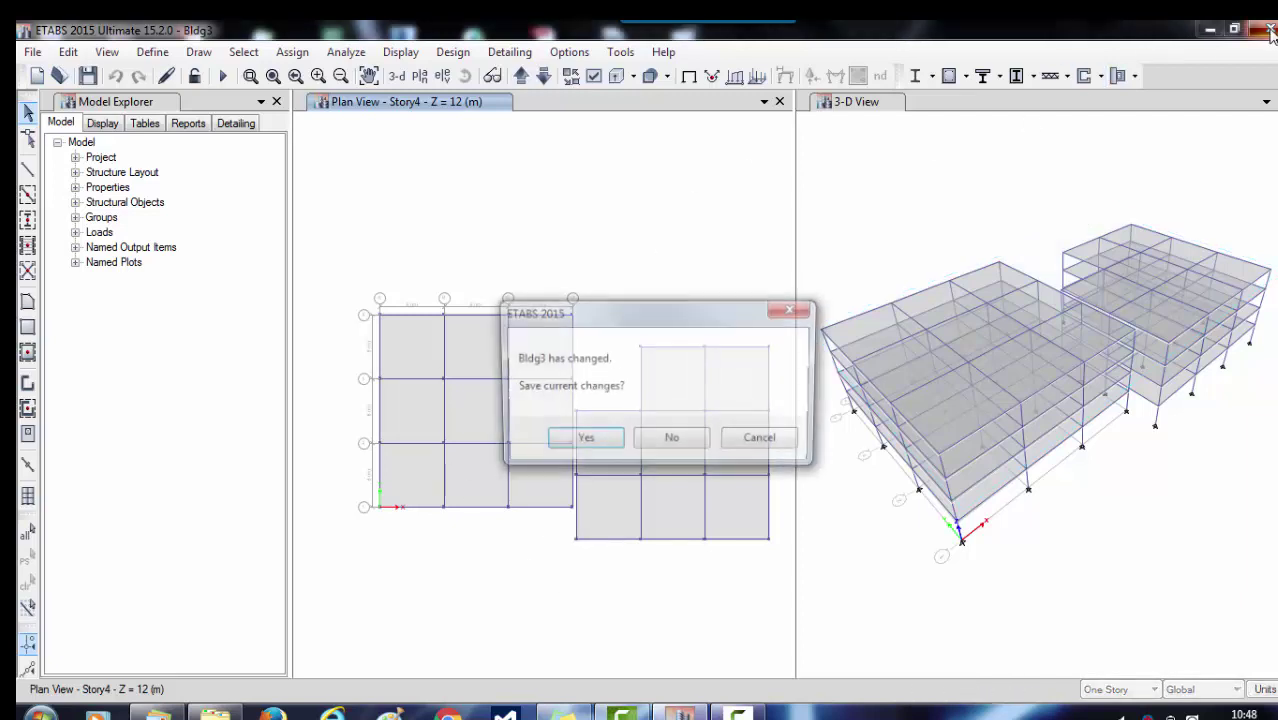
left_click(583, 443)
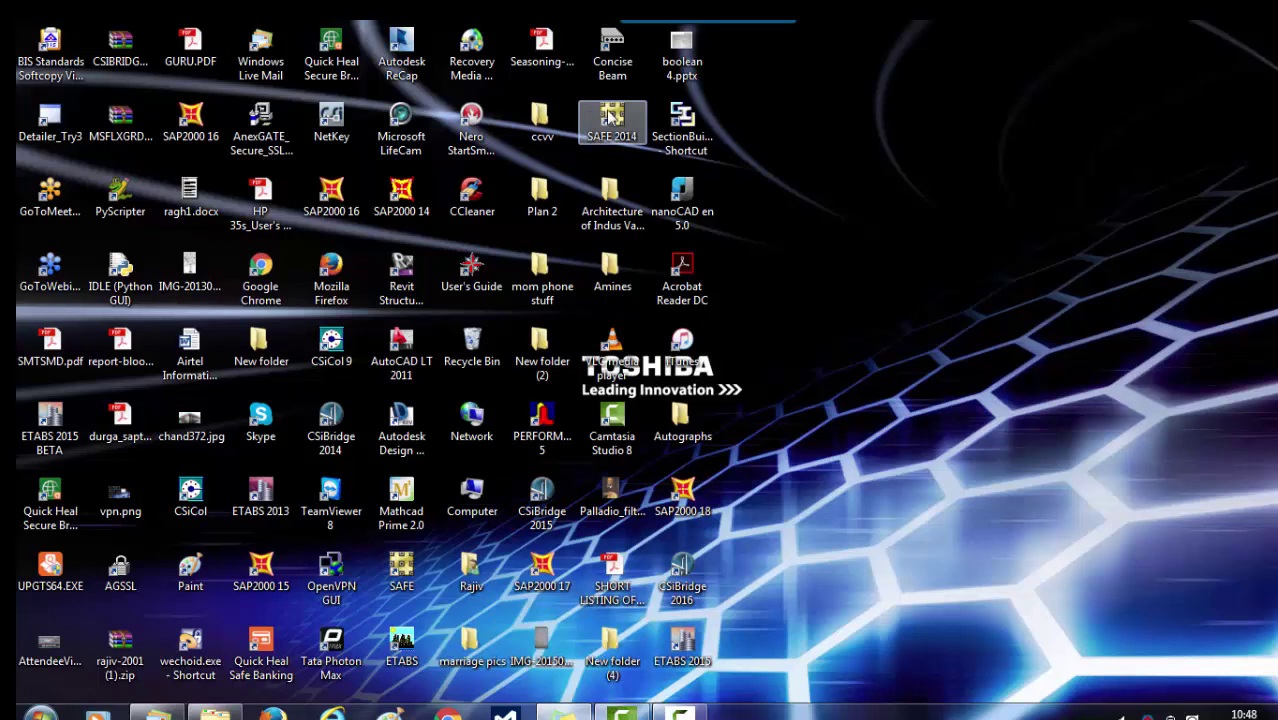
Step: Start SAFE 2014, dismiss its welcome screen and tip of the day, and bring its empty window to the front
double_click(612, 116)
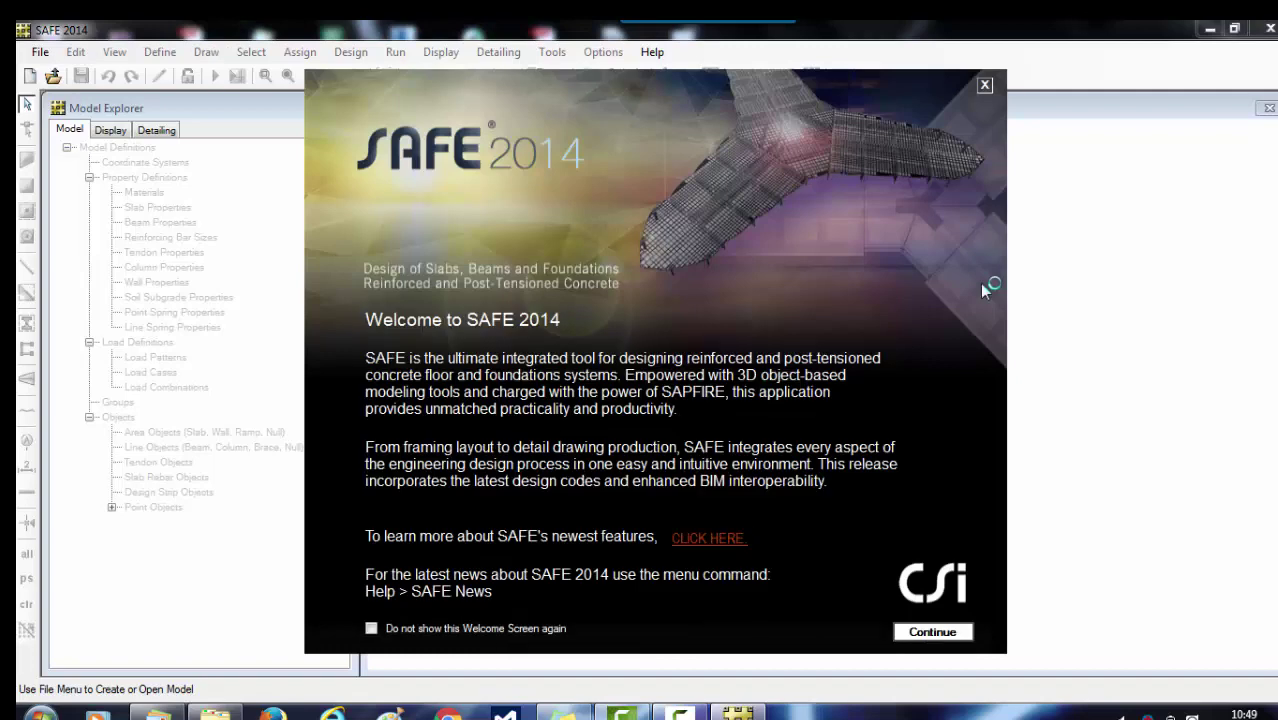
left_click(932, 632)
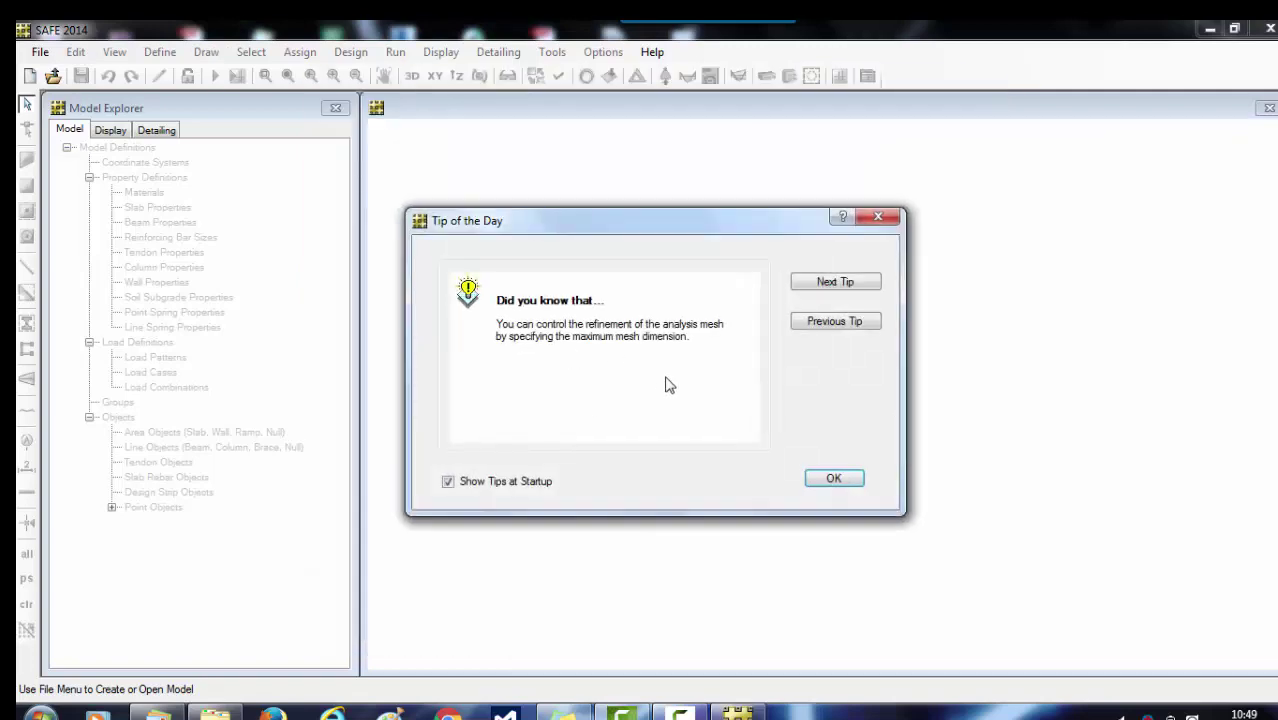
left_click(833, 479)
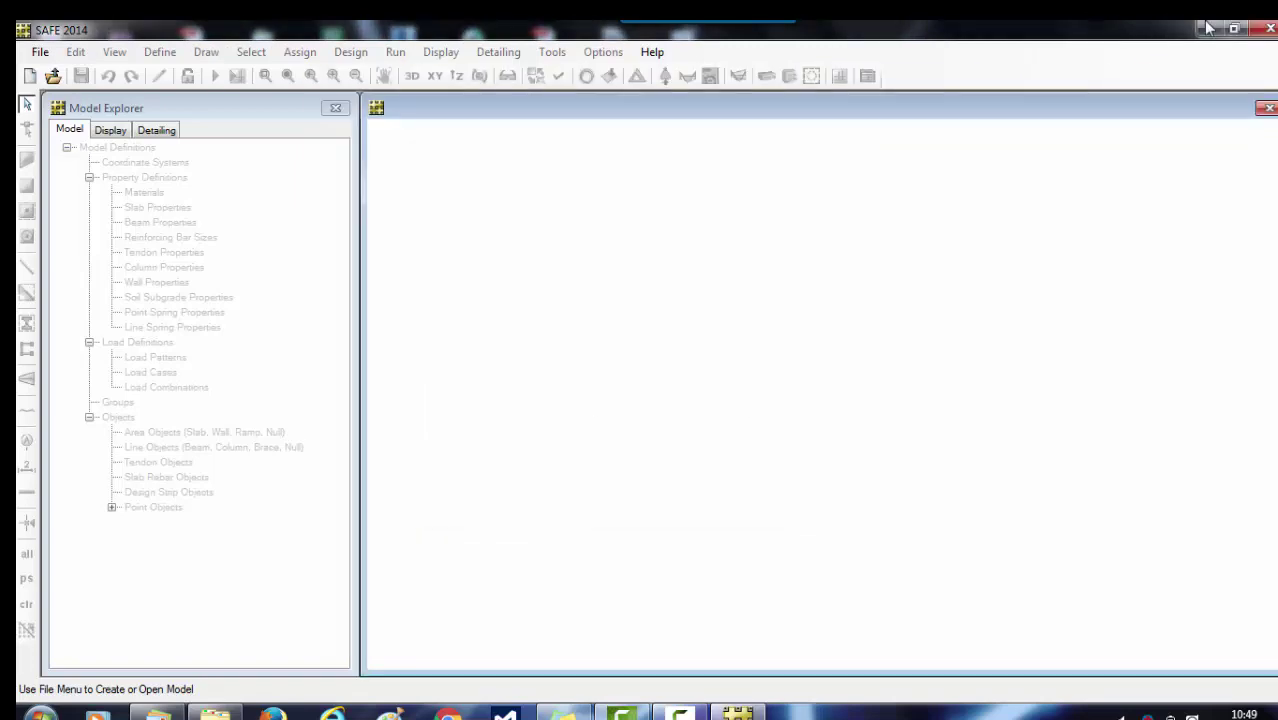
left_click(1208, 30)
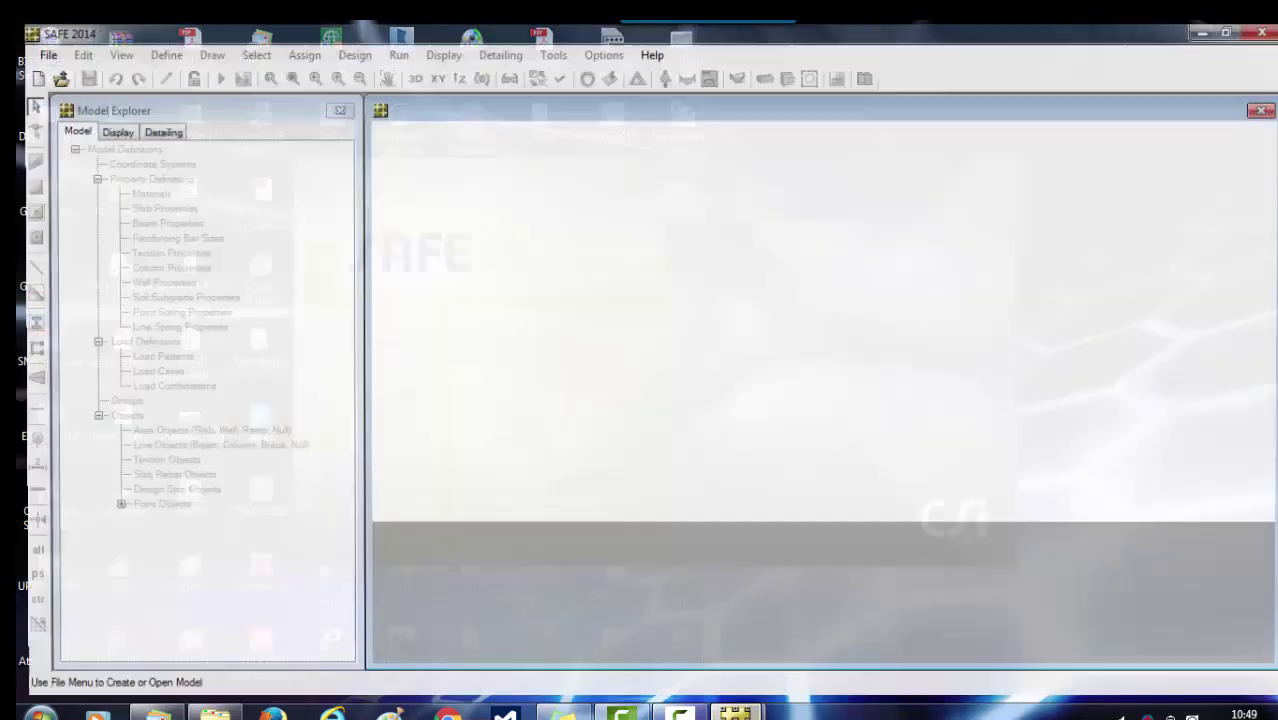
mouse_move(738, 713)
left_click(676, 653)
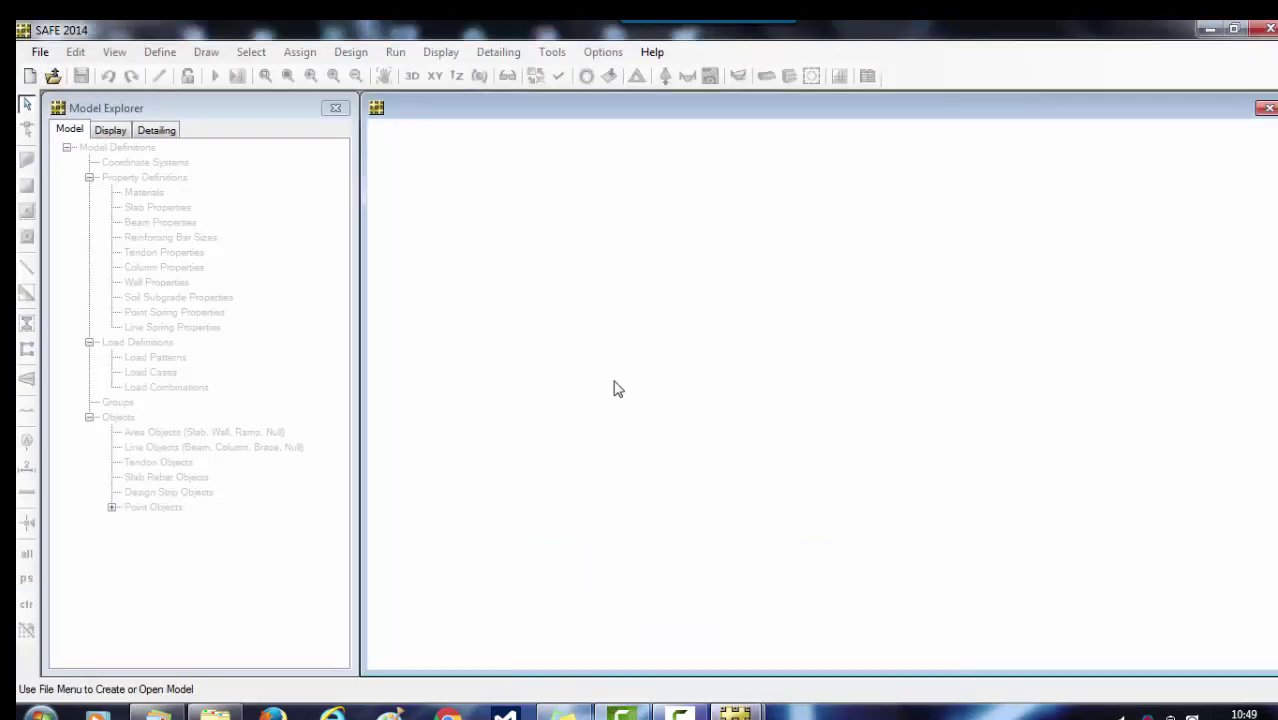
Step: Import the SAFE text file modelA.F2K from the ETABS_MOVIES folder on drive E
left_click(41, 53)
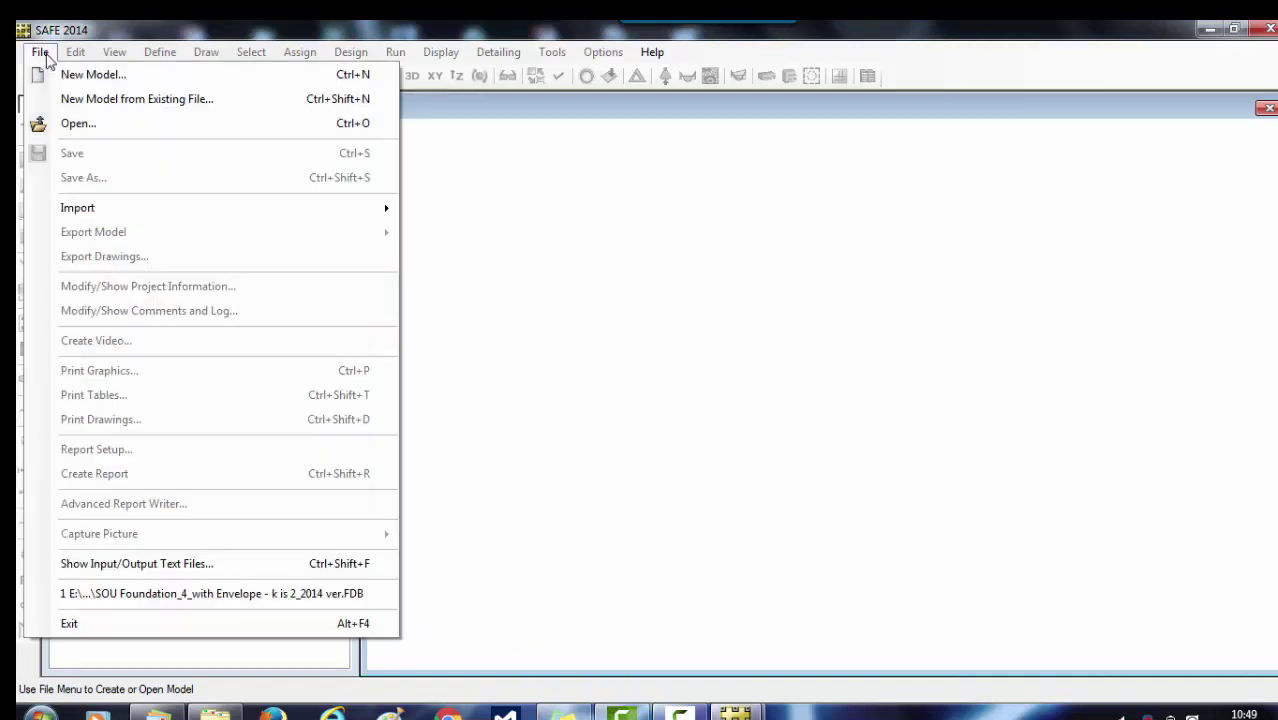
mouse_move(135, 208)
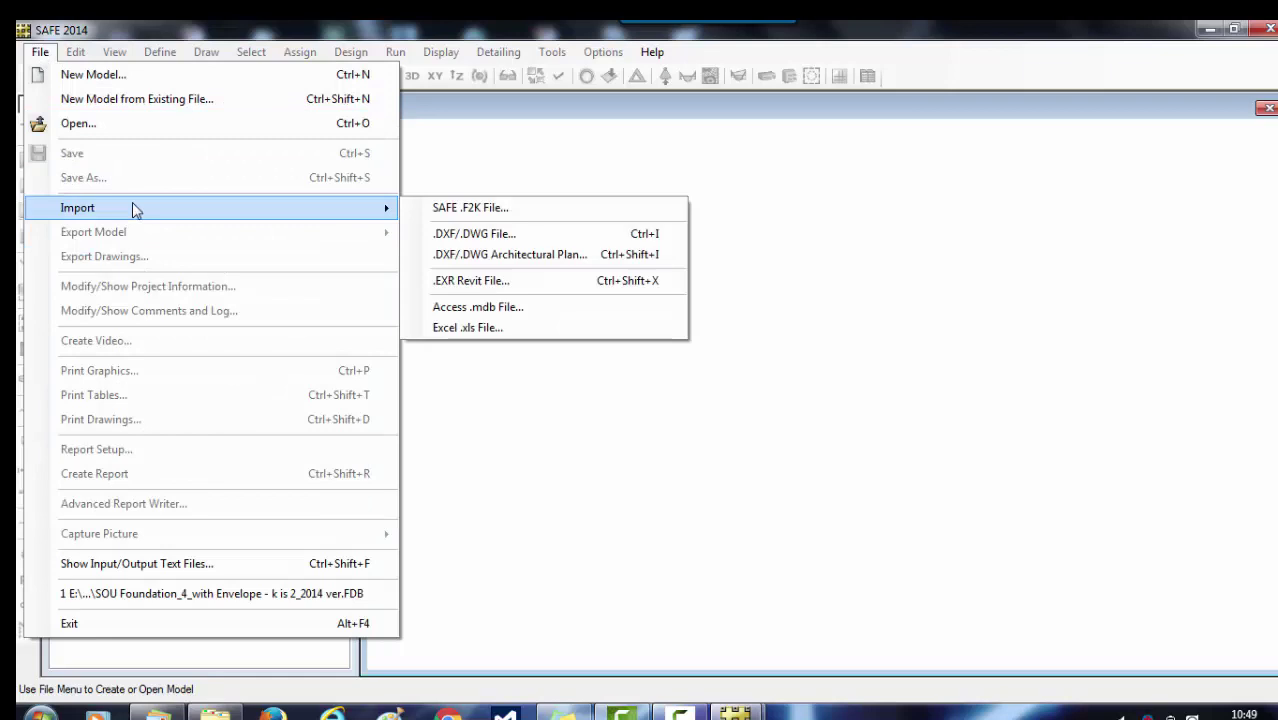
left_click(496, 212)
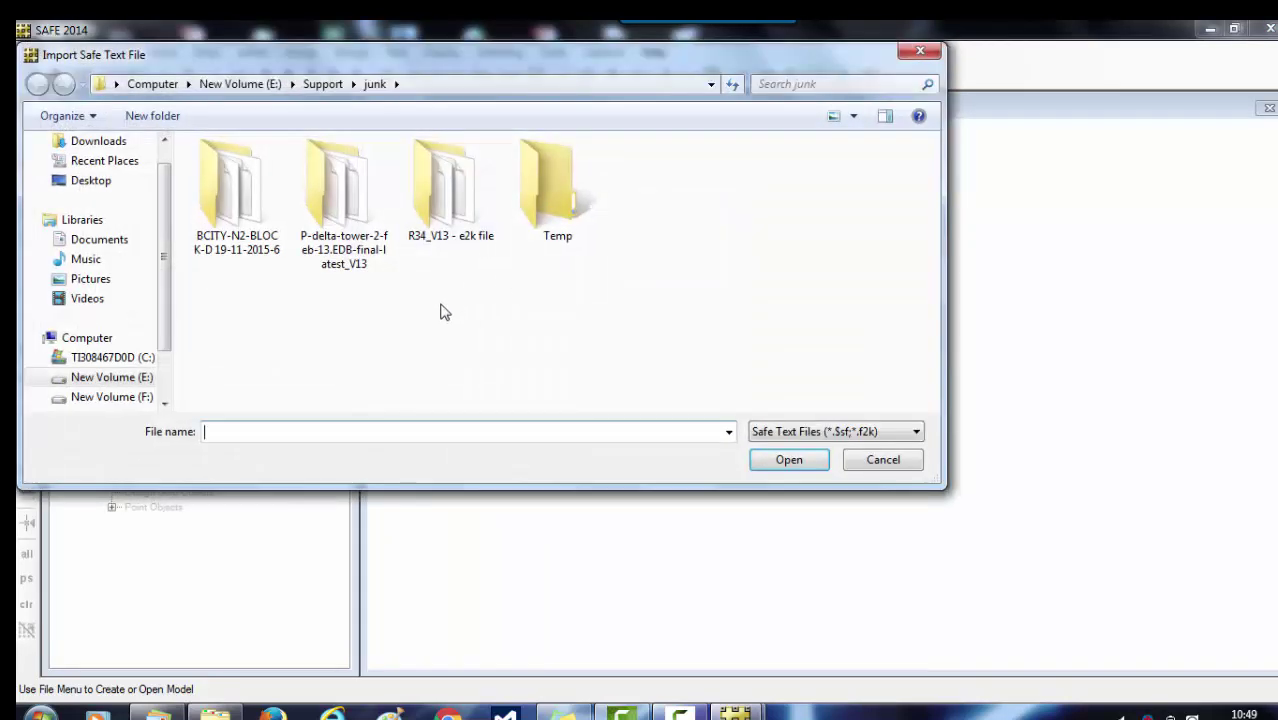
left_click(133, 380)
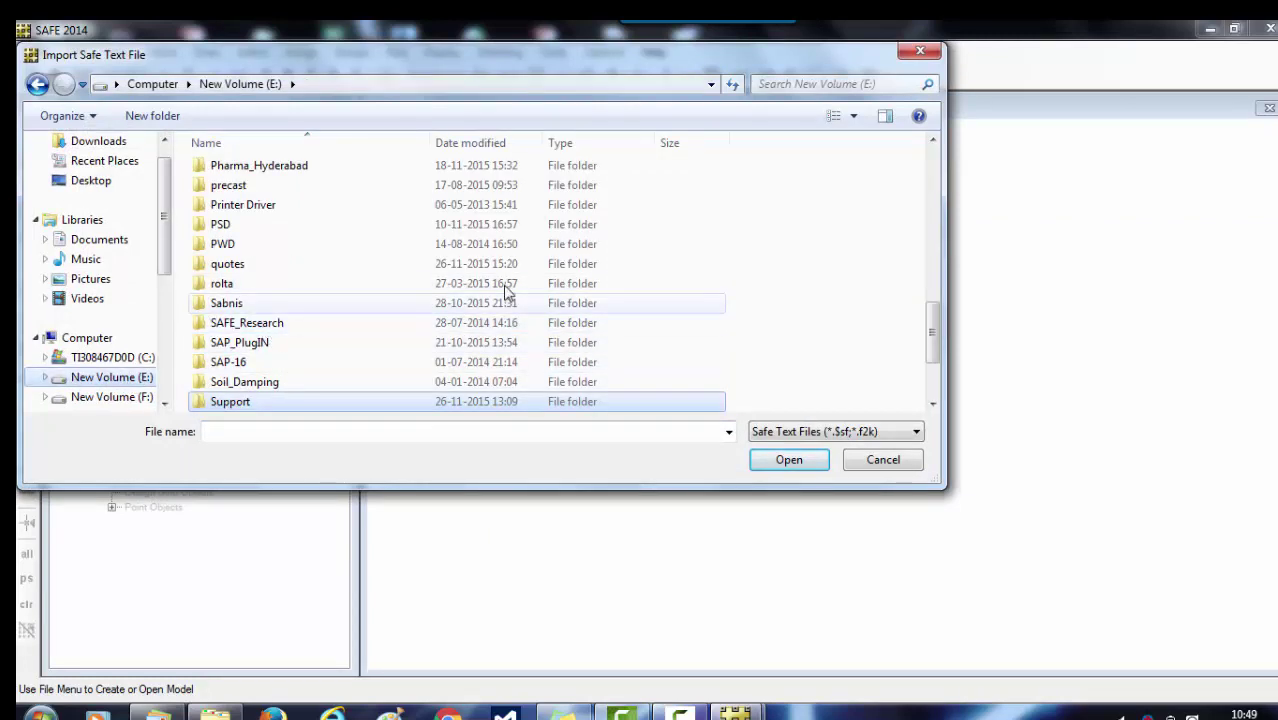
left_click_drag(934, 335, 933, 253)
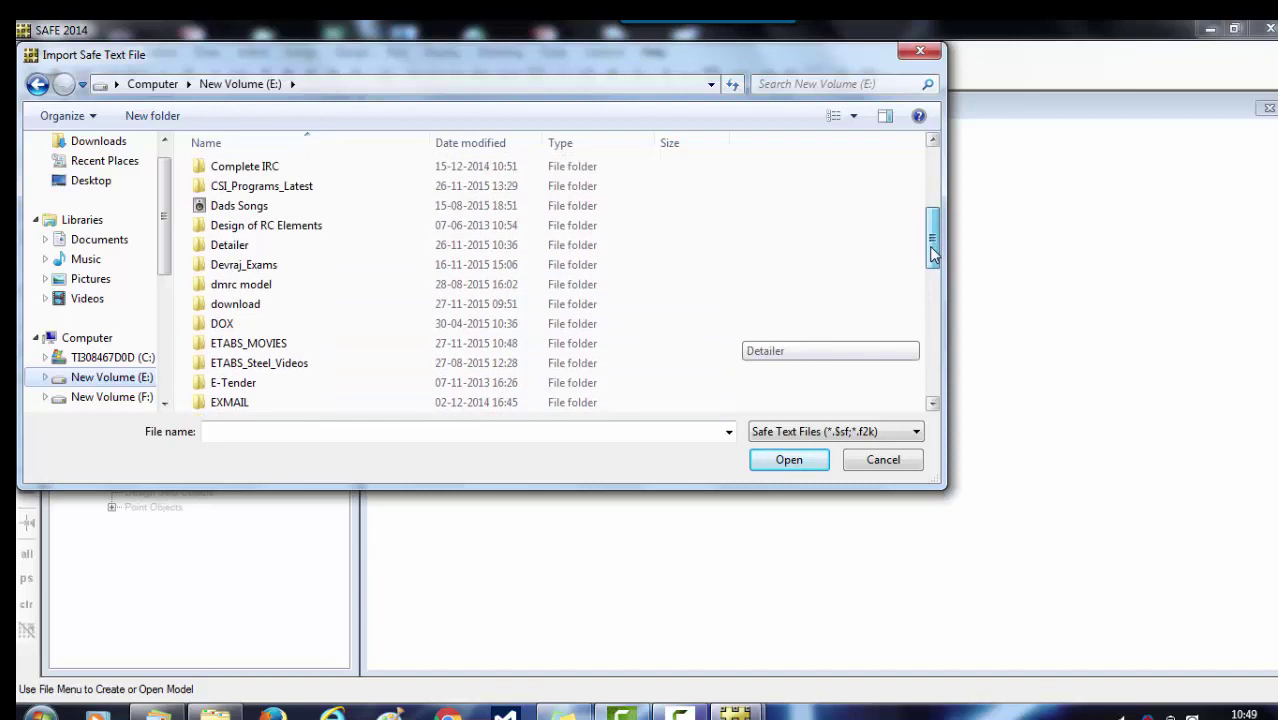
double_click(309, 344)
left_click(260, 172)
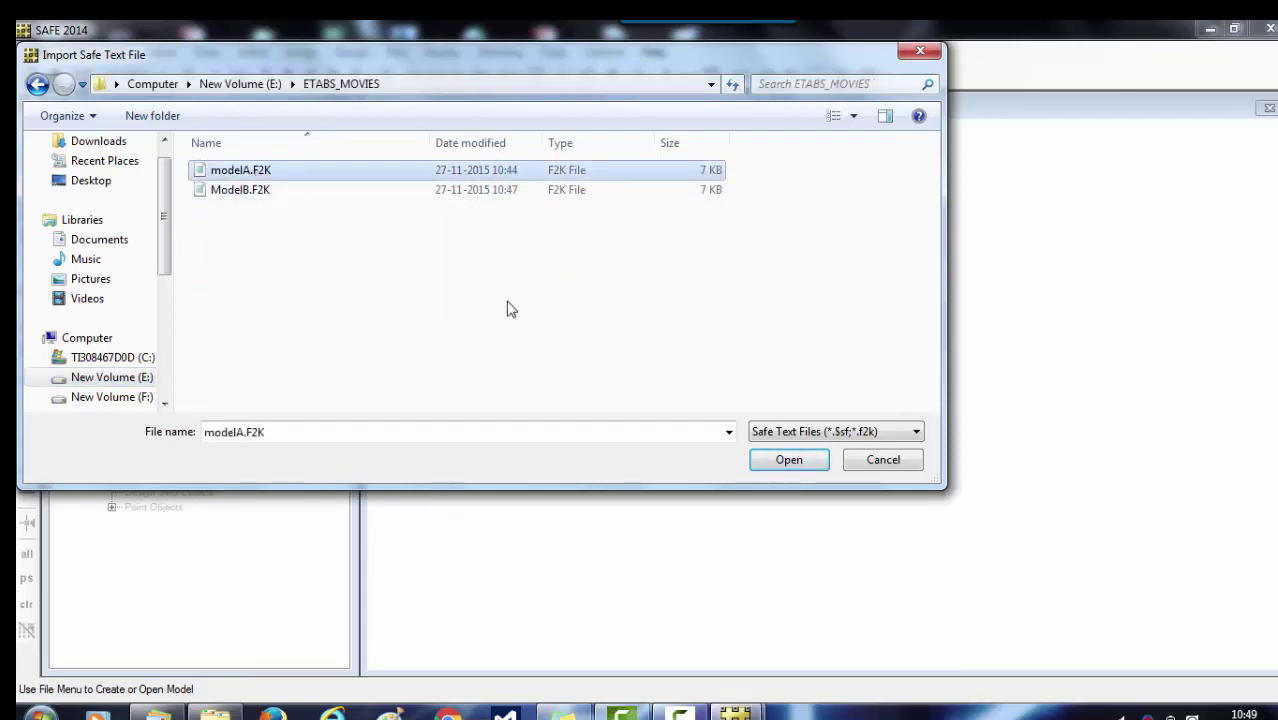
left_click(789, 460)
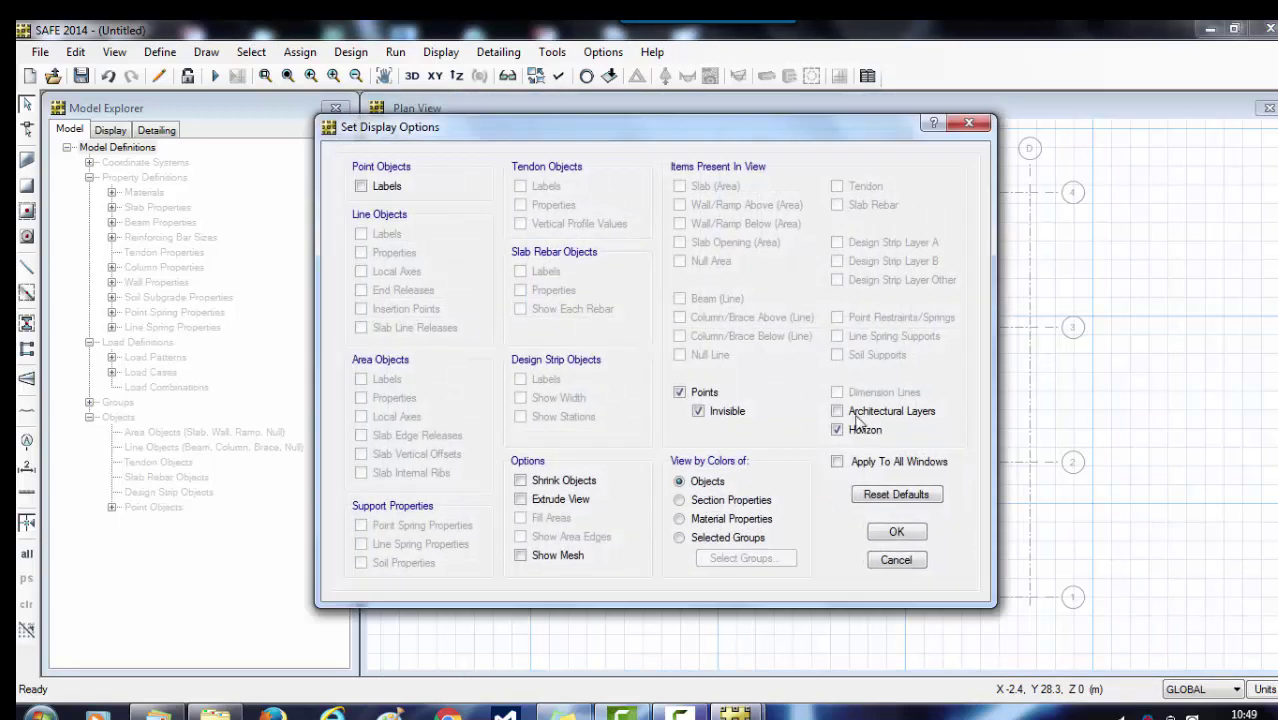
Step: Turn off the Horizon and Invisible points display options for the plan view
left_click(838, 430)
left_click(699, 412)
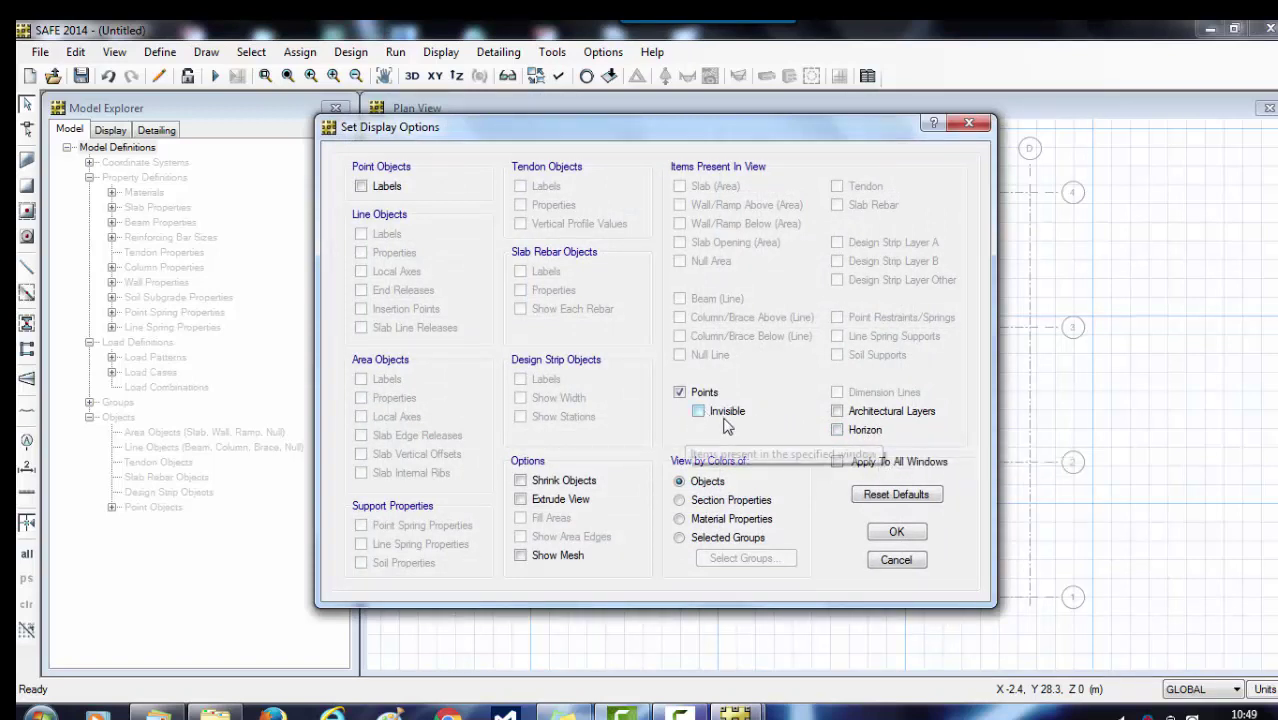
left_click(897, 532)
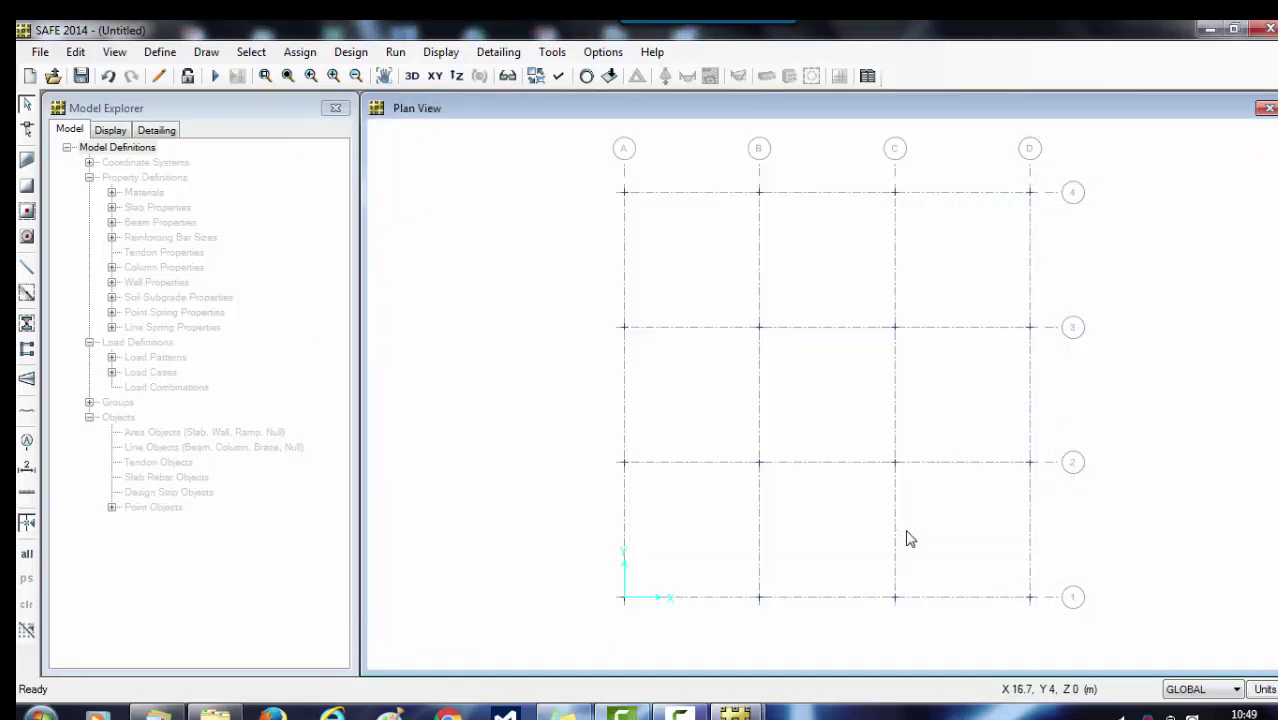
Step: Inspect the imported point loads at the intersection of grids B and 4
right_click(760, 196)
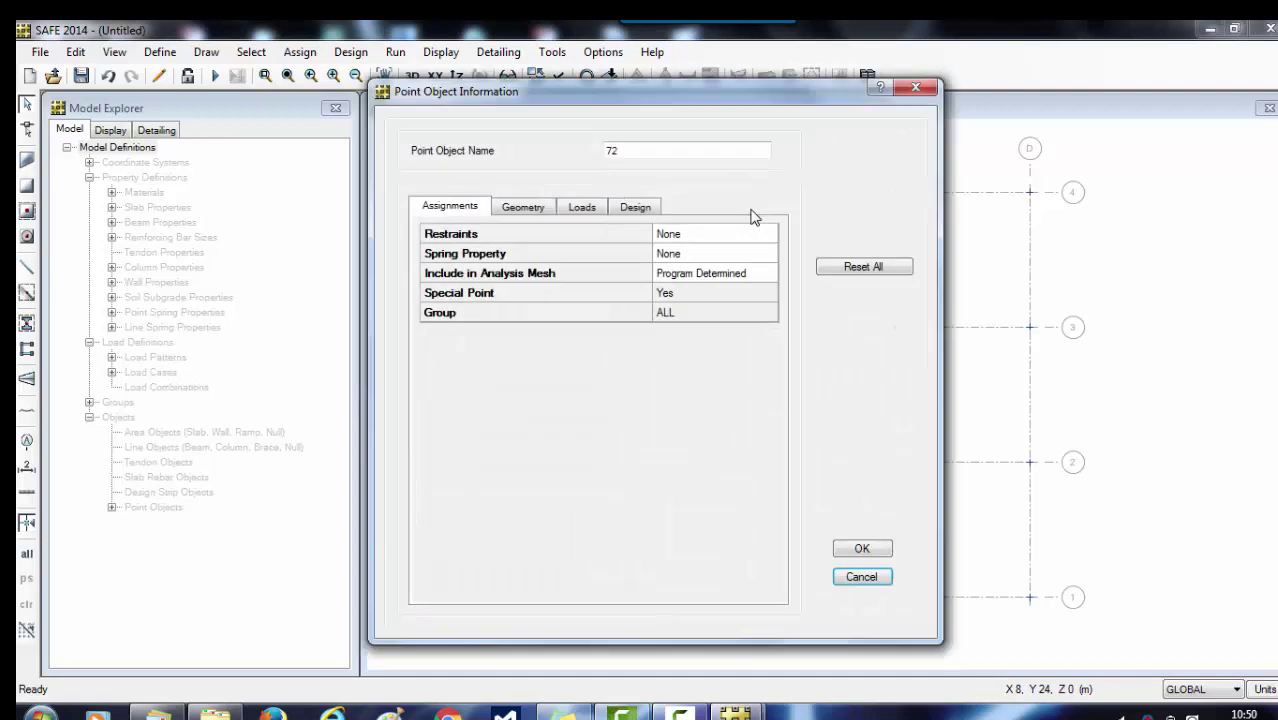
left_click(592, 208)
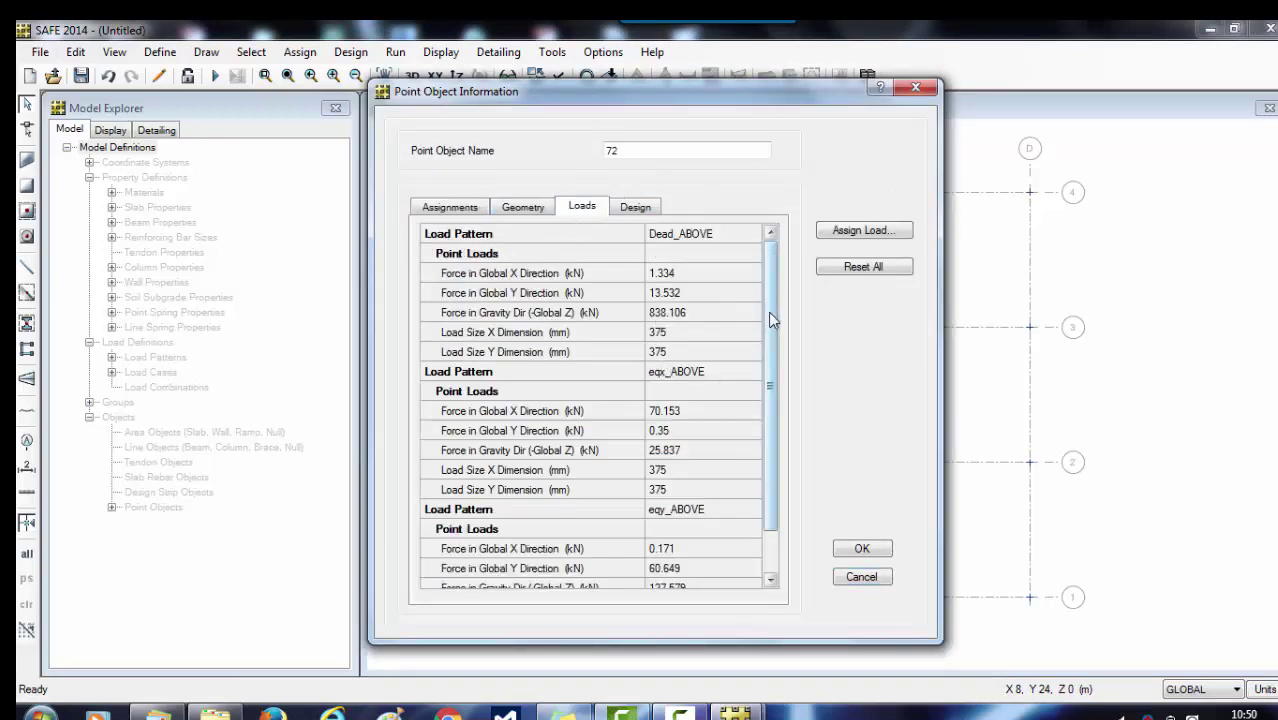
left_click_drag(768, 312, 769, 500)
left_click(860, 548)
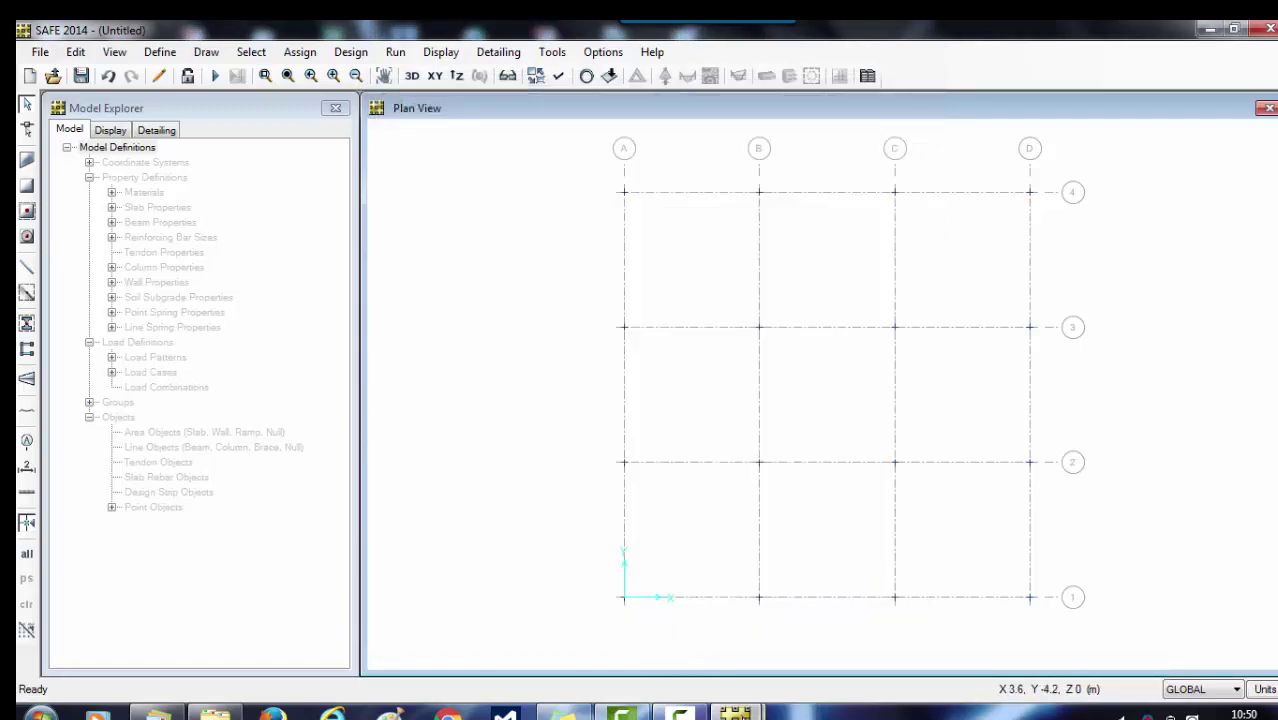
Step: Switch to the second SAFE 2014 window and dismiss its welcome screen and tip of the day
mouse_move(735, 713)
left_click(880, 625)
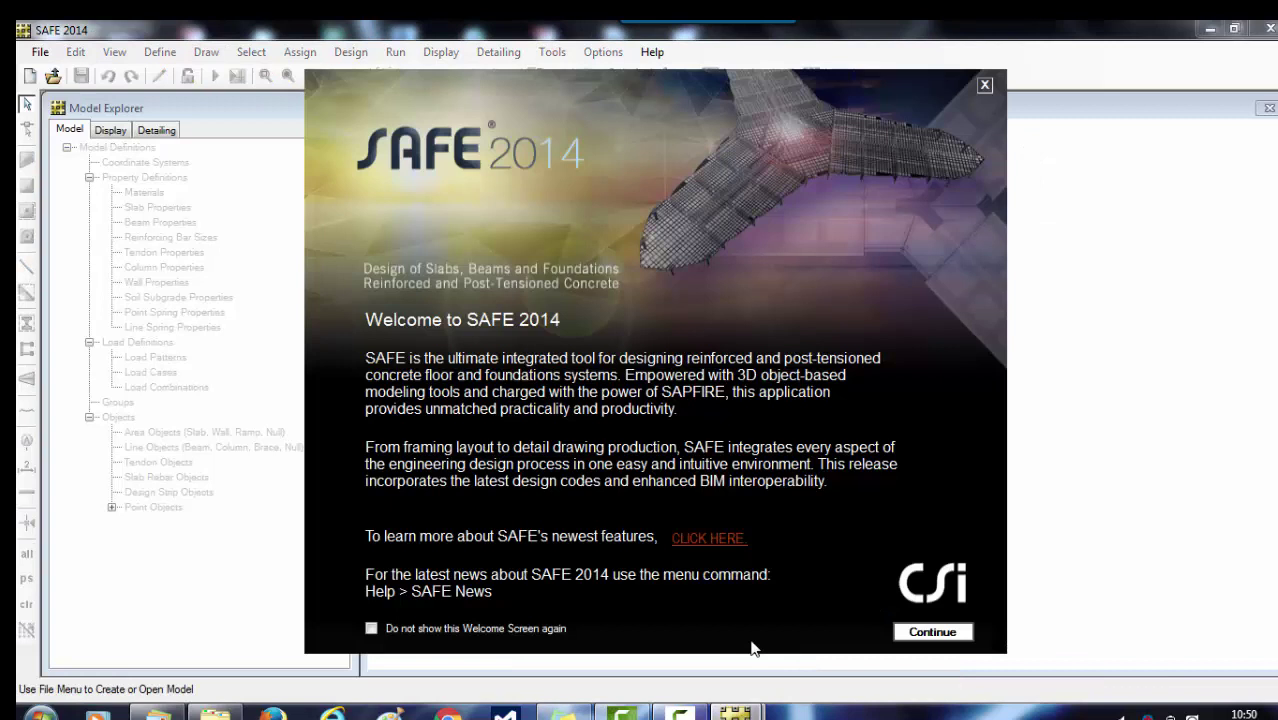
left_click(900, 632)
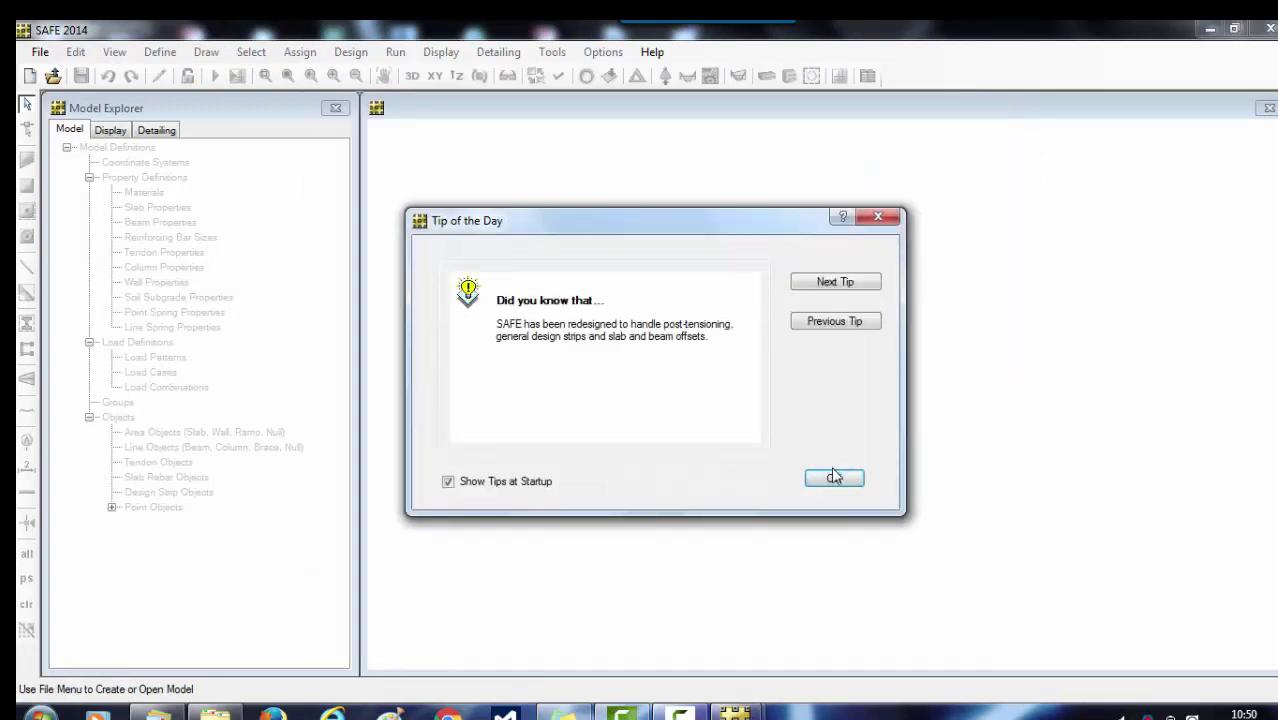
left_click(834, 477)
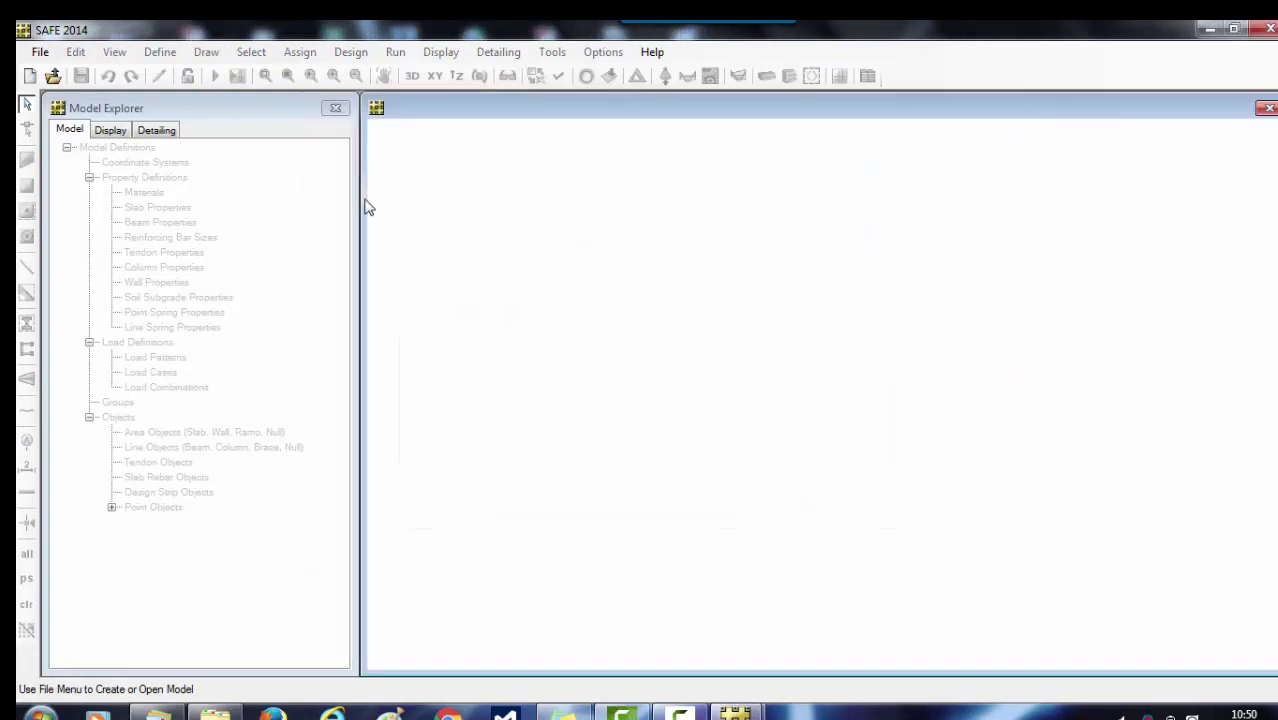
Step: Import the SAFE text file ModelB.F2K from the ETABS_MOVIES folder on drive E
left_click(40, 54)
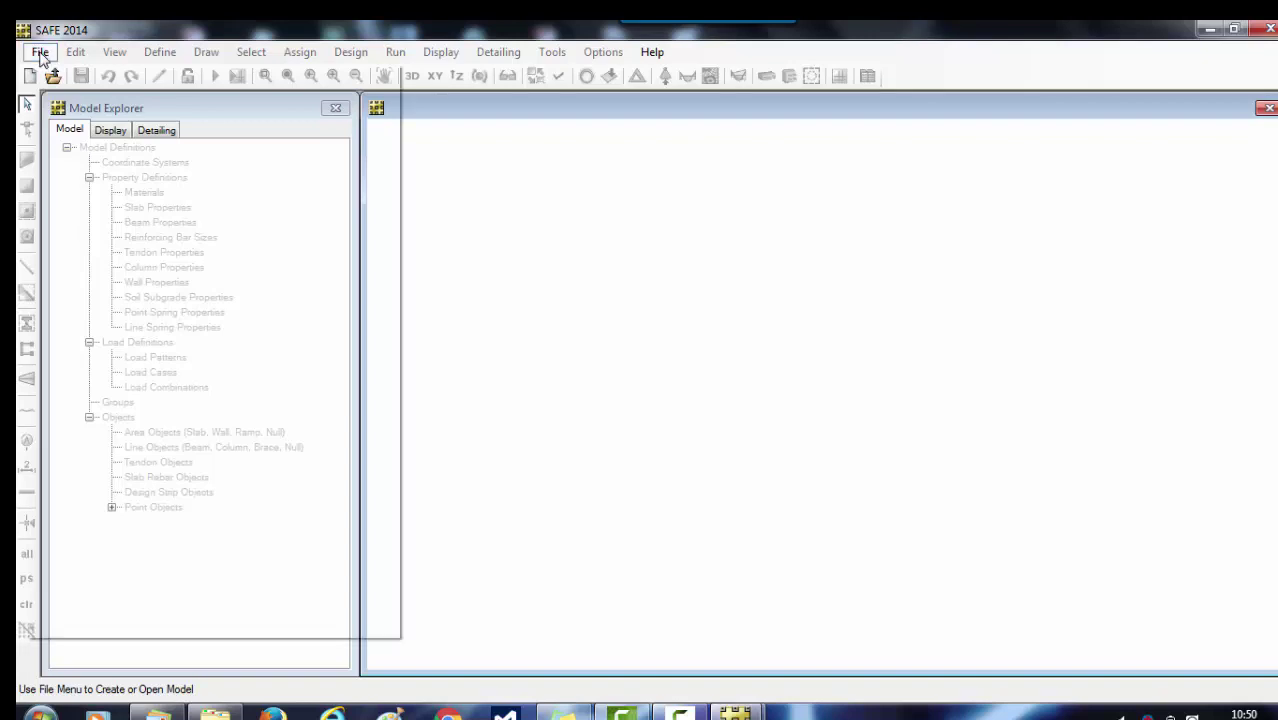
mouse_move(117, 215)
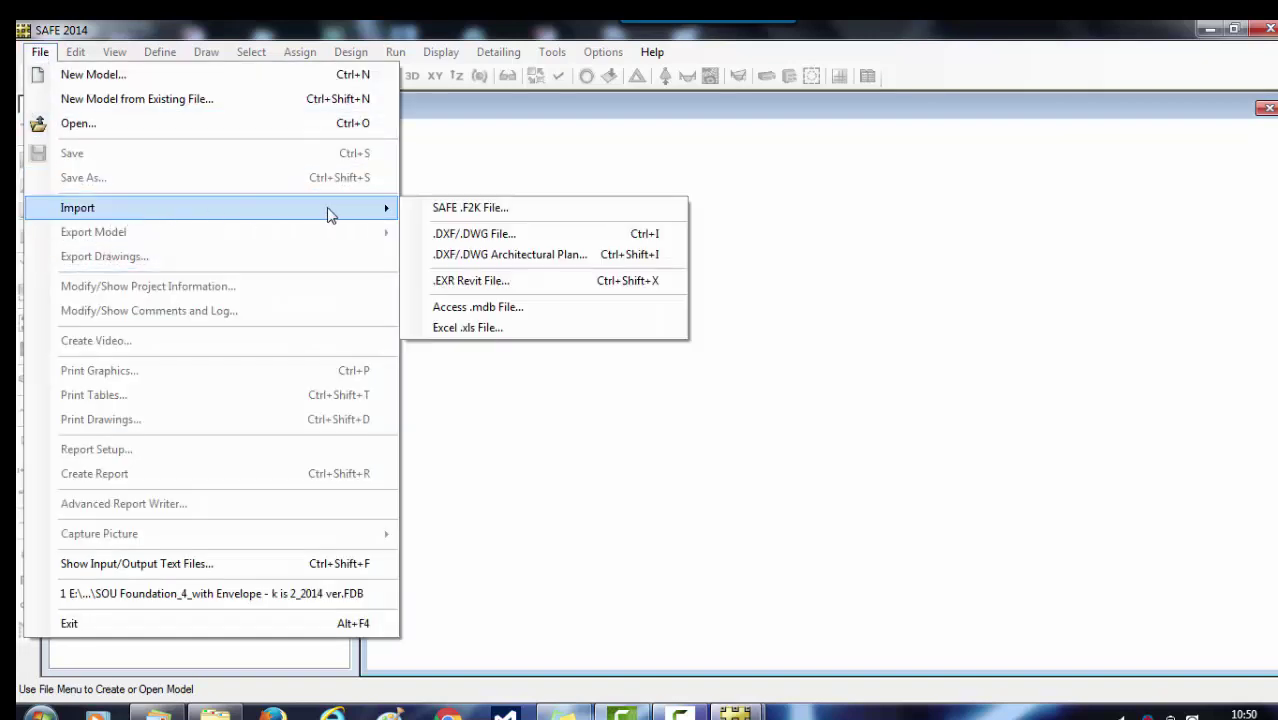
left_click(463, 209)
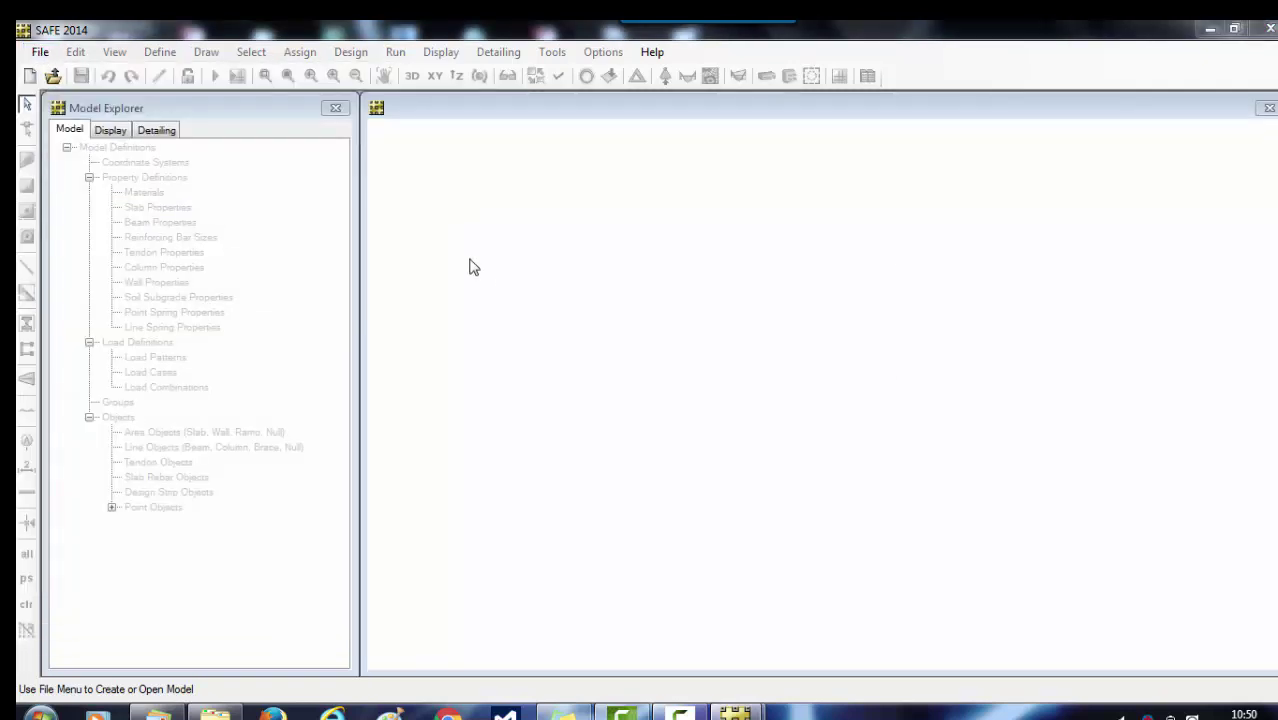
left_click(240, 190)
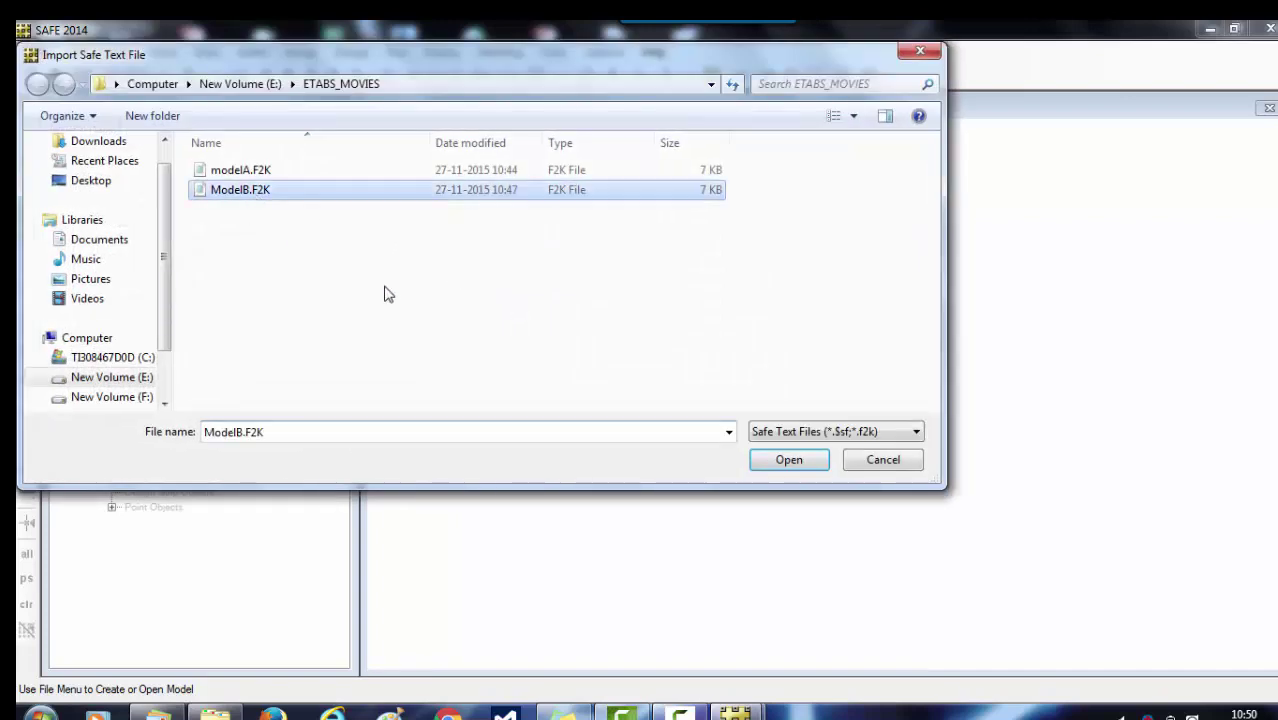
left_click(787, 460)
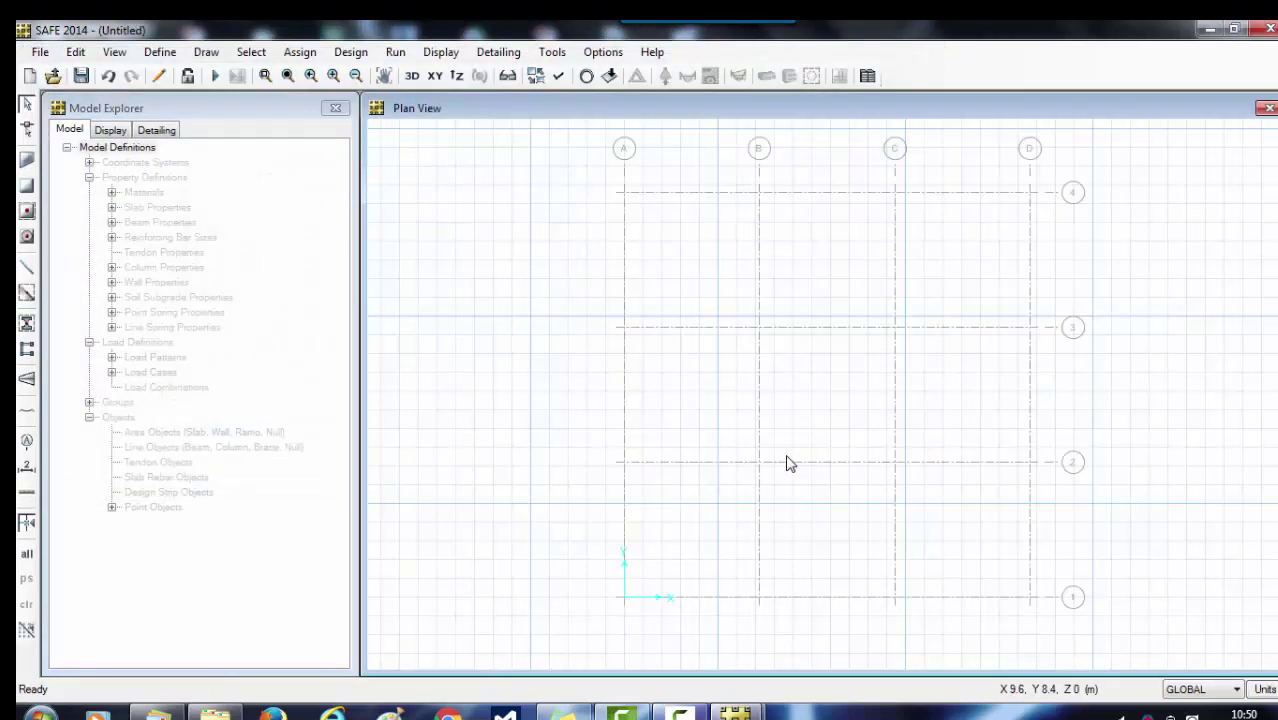
Step: Turn off the Horizon and Invisible points display options for the plan view of the imported model B
left_click(559, 80)
left_click(866, 437)
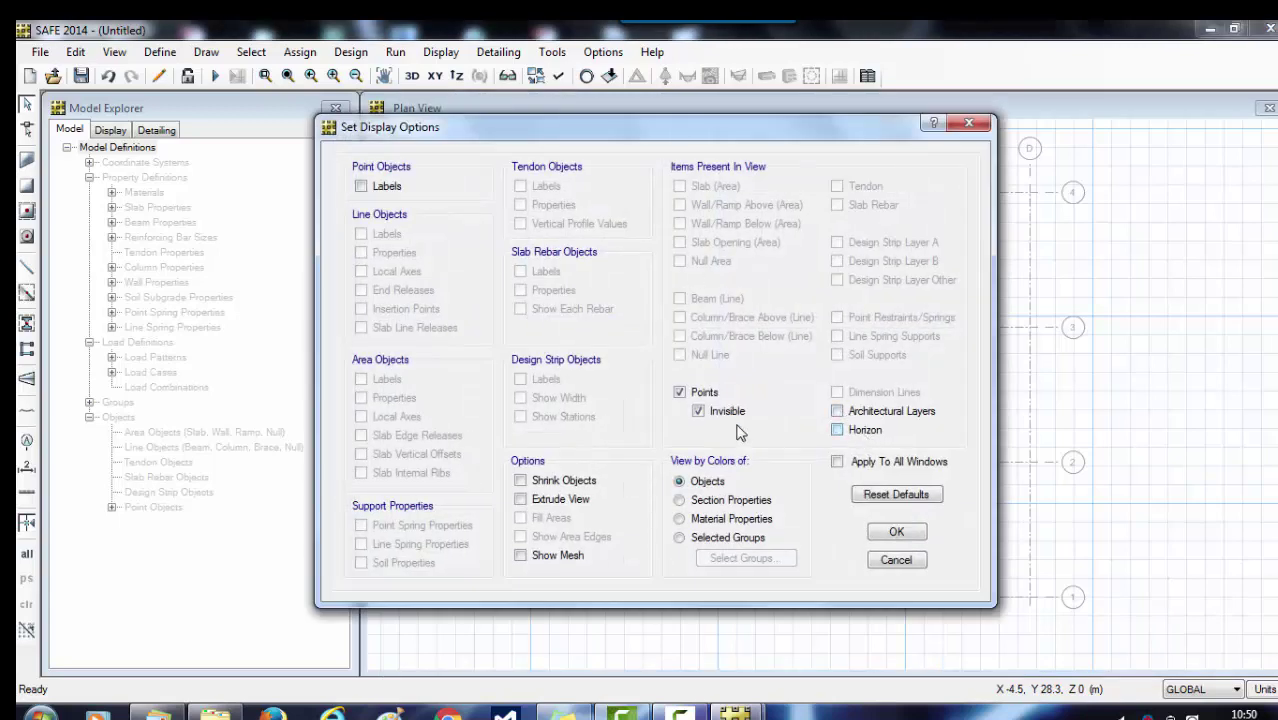
left_click(698, 411)
left_click(897, 533)
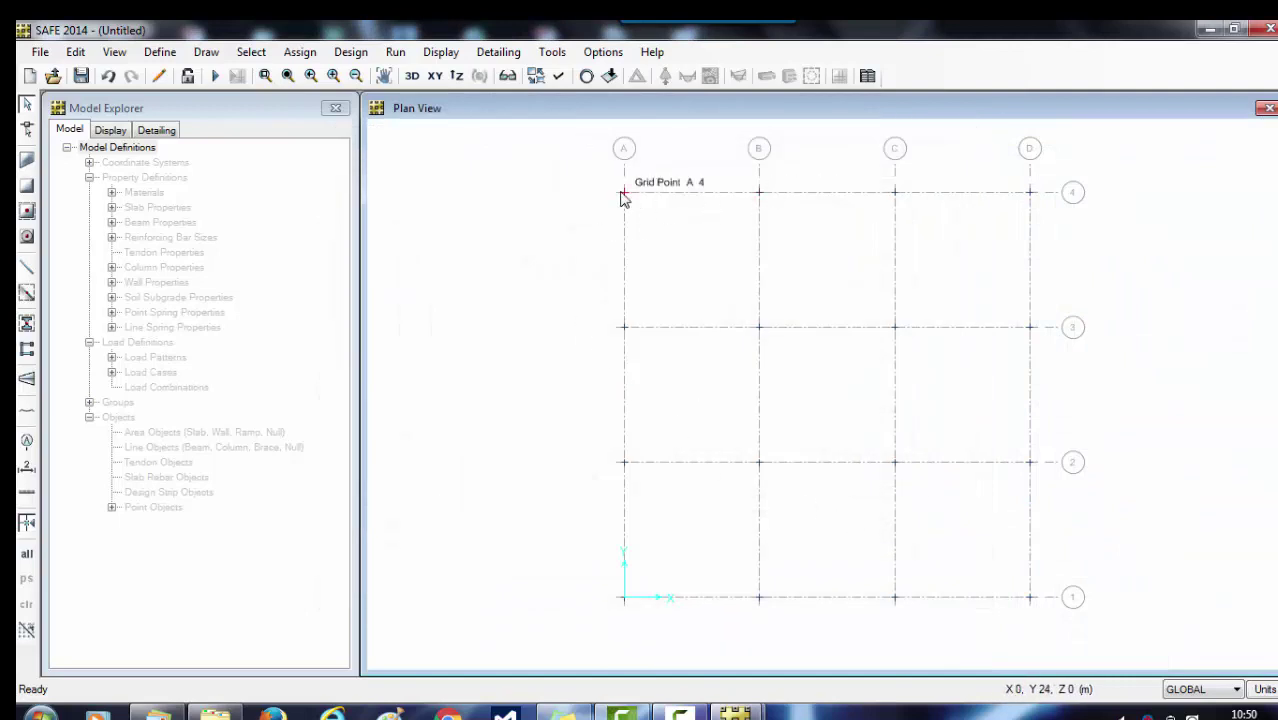
Step: Inspect the point loads of model B at the intersection of grids B and 4
right_click(760, 204)
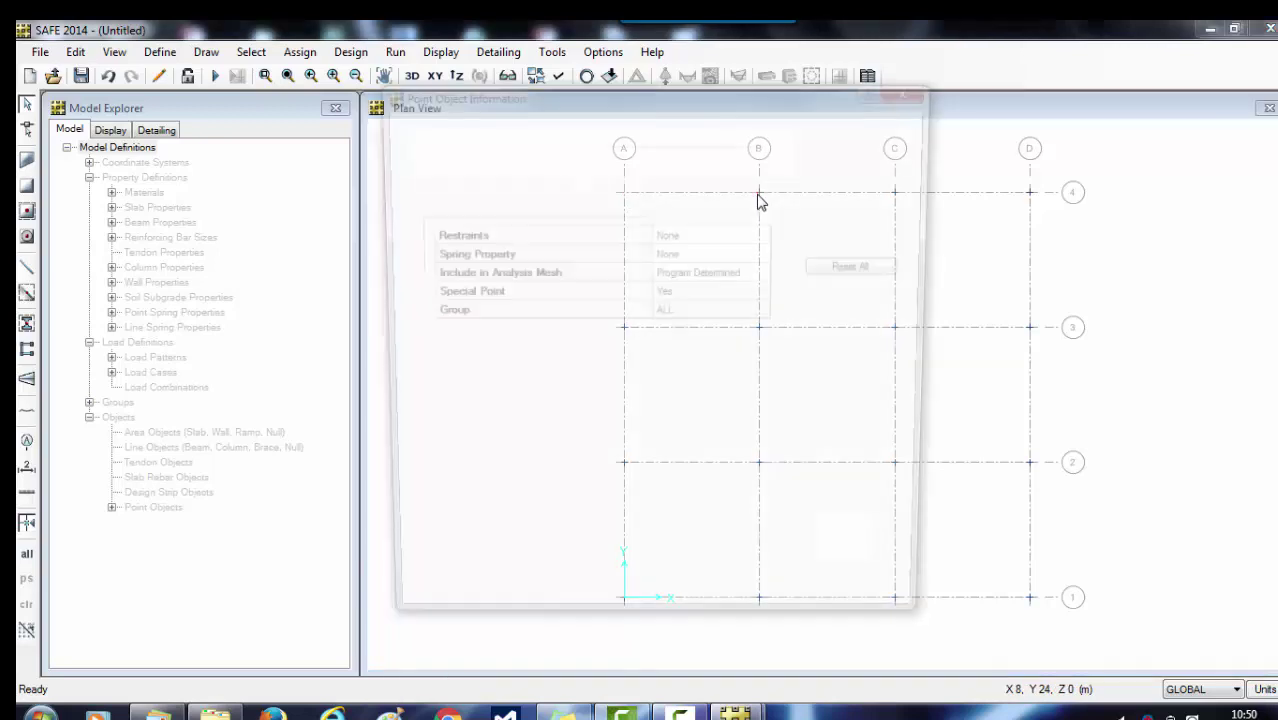
left_click(582, 206)
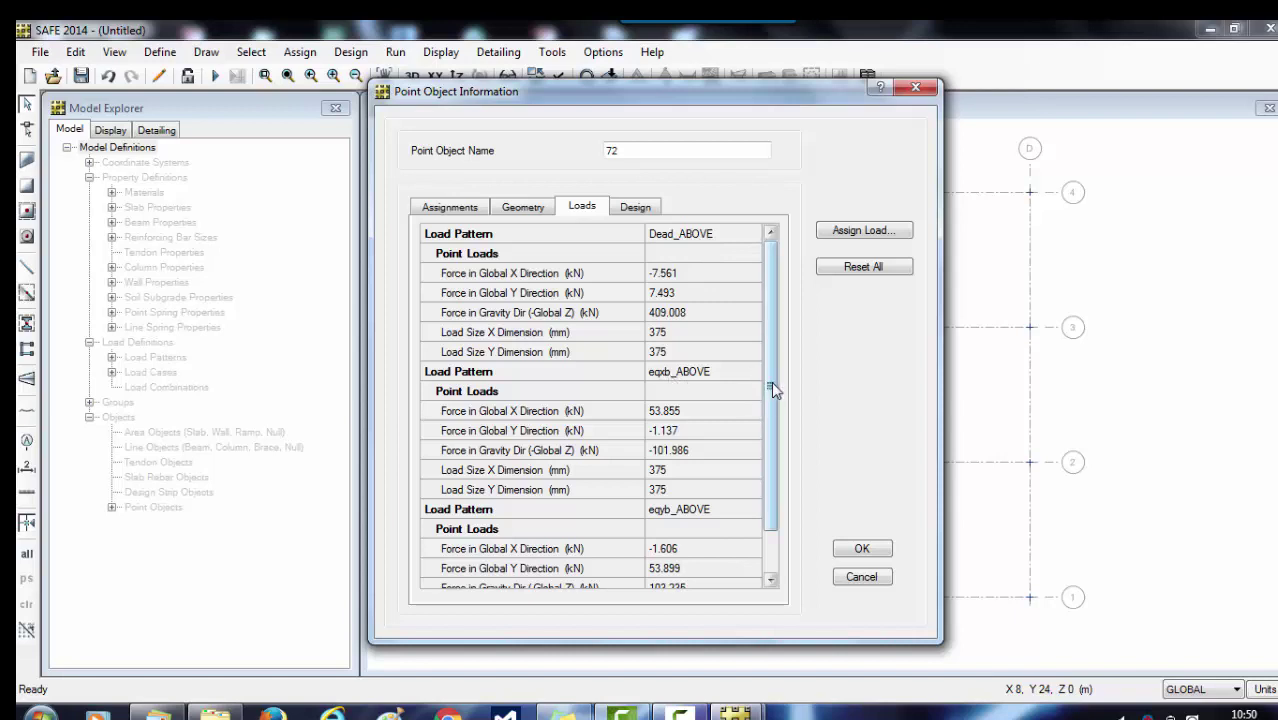
left_click_drag(773, 389, 738, 298)
left_click(862, 549)
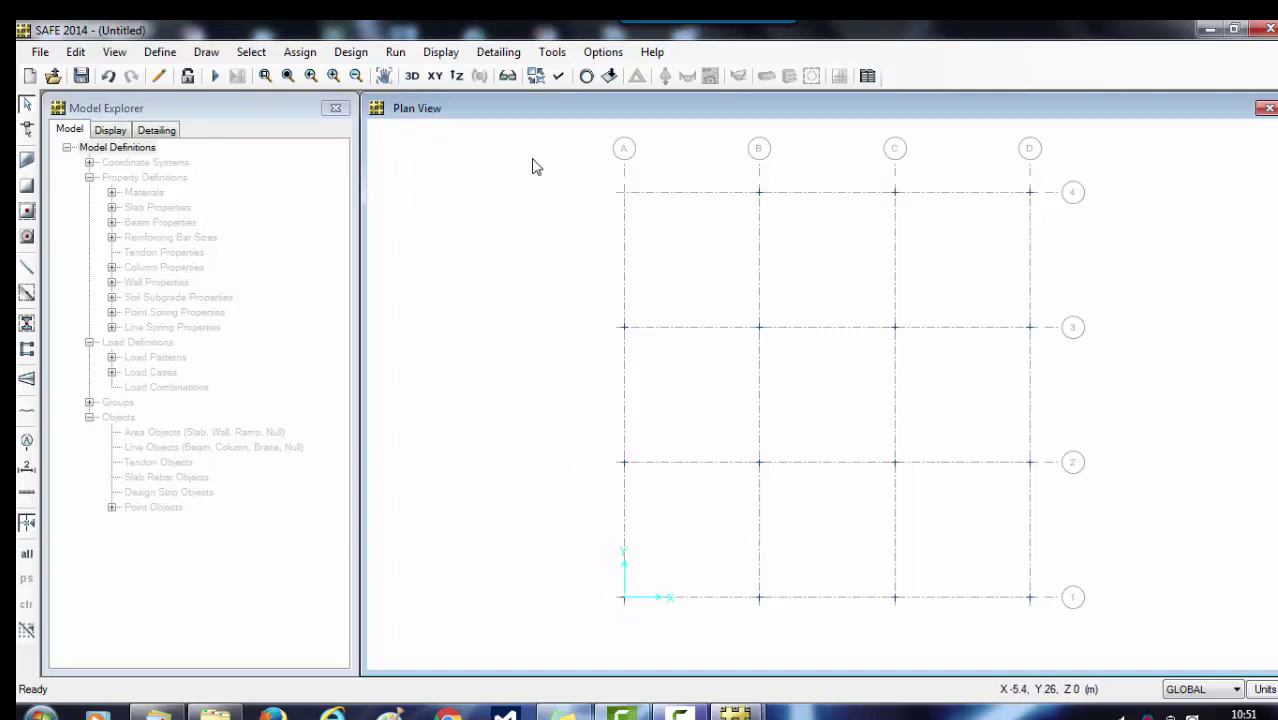
Step: Select all the imported points and move them by Delta X 24.5 m and Delta Y -4 m
left_click_drag(533, 166, 1177, 667)
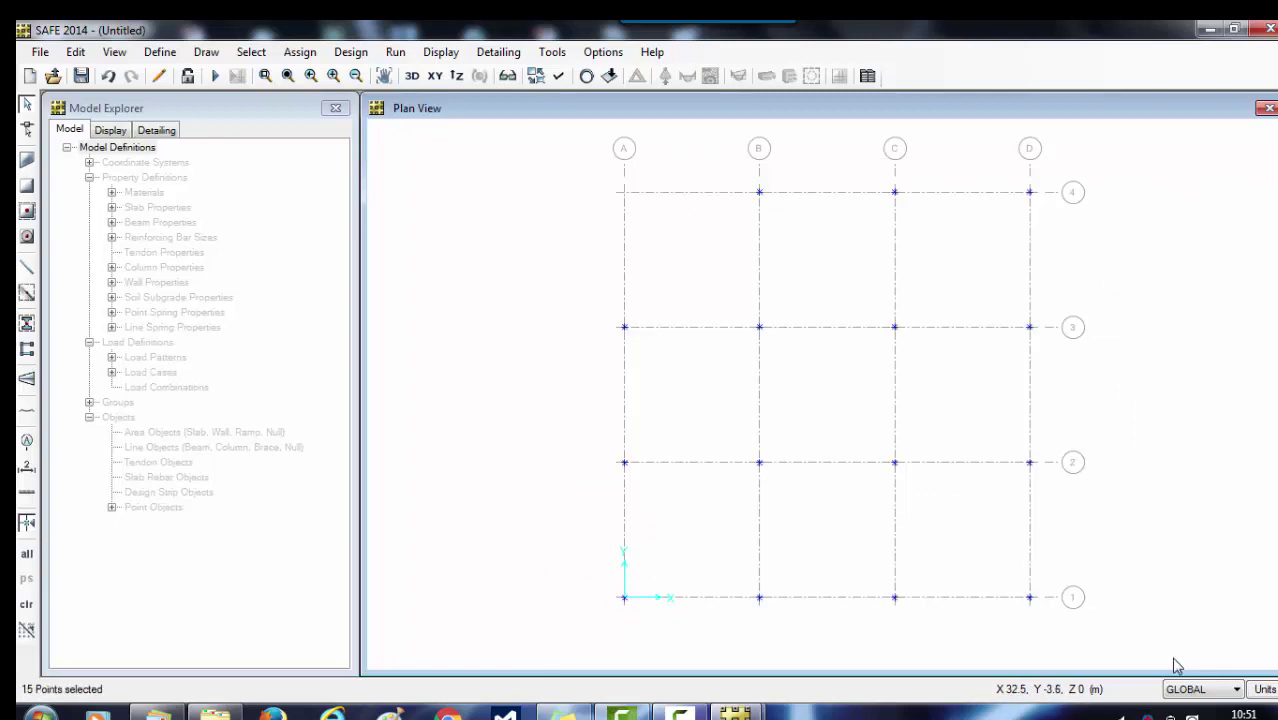
left_click_drag(516, 150, 1110, 645)
left_click(78, 53)
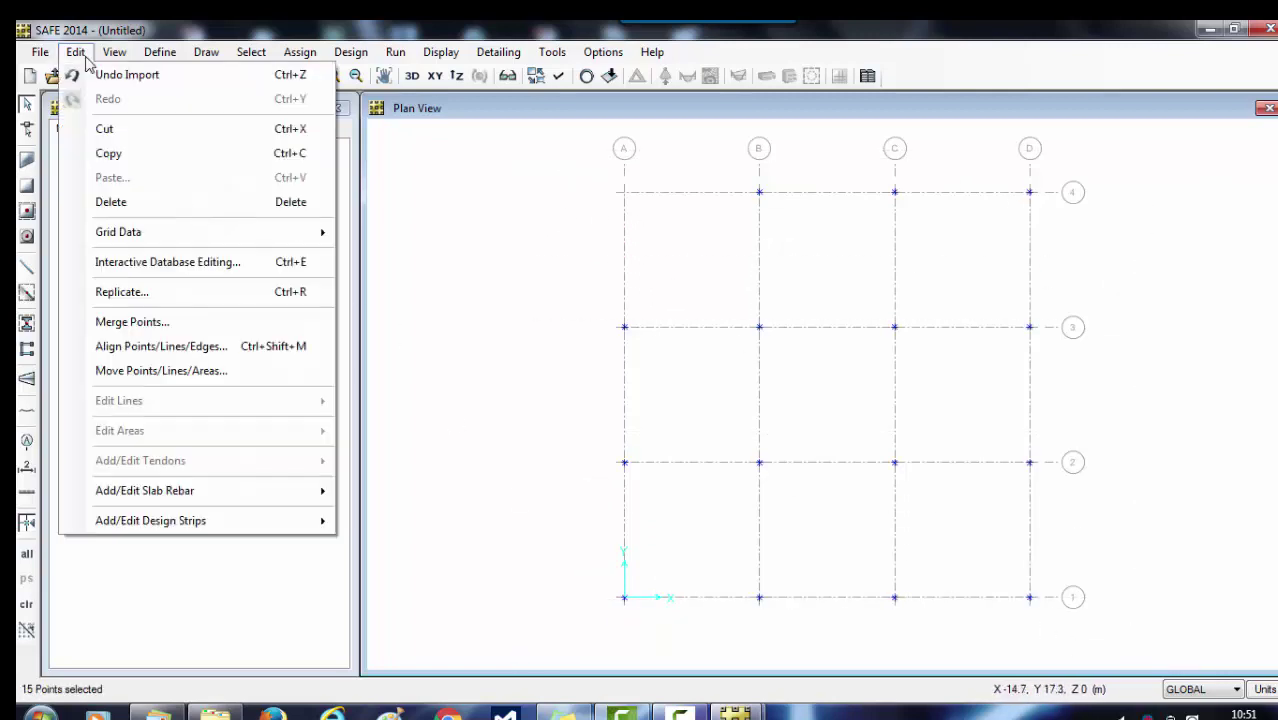
left_click(153, 372)
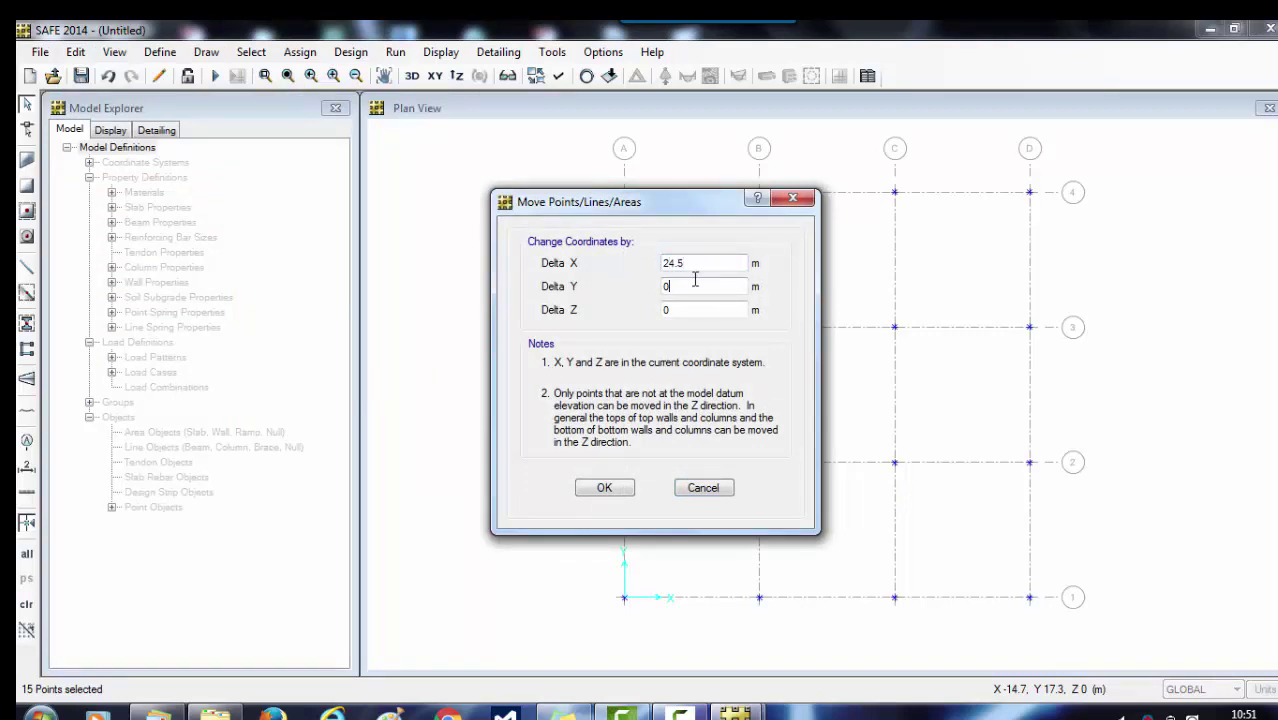
key("Tab")
left_click(608, 488)
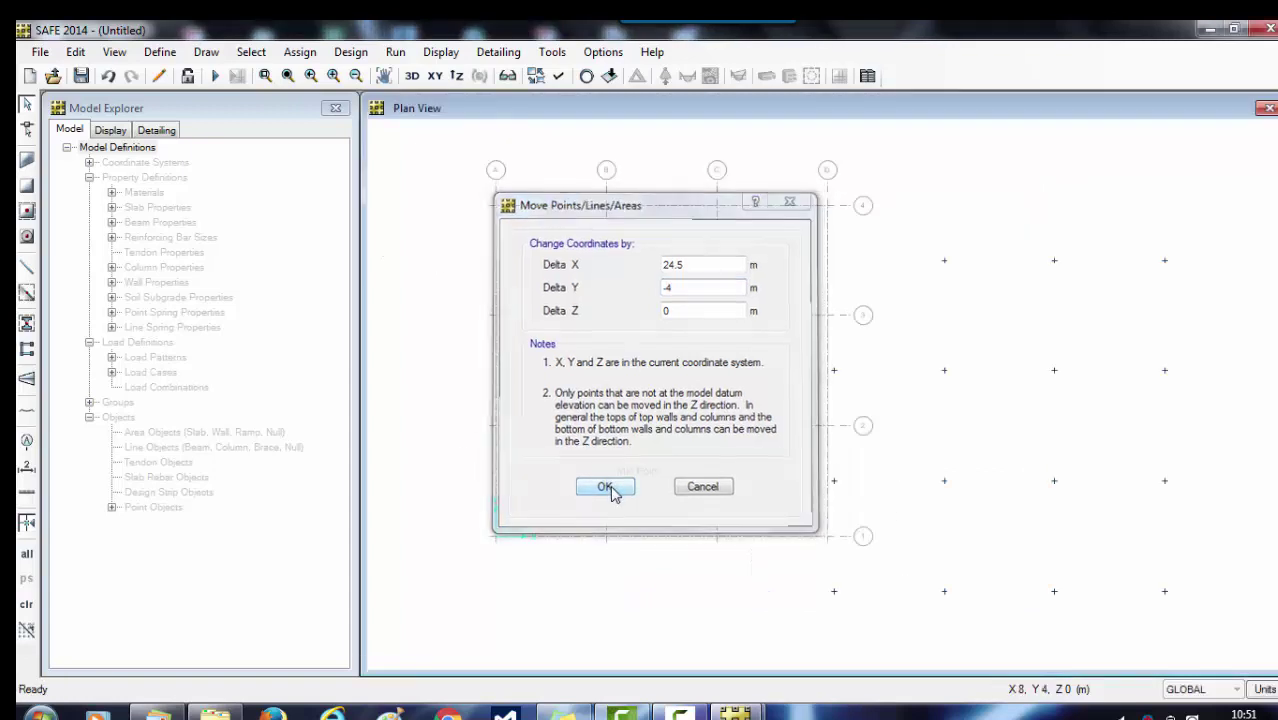
Step: Check the object information of the first two points in the lowest row of the moved points
right_click(835, 592)
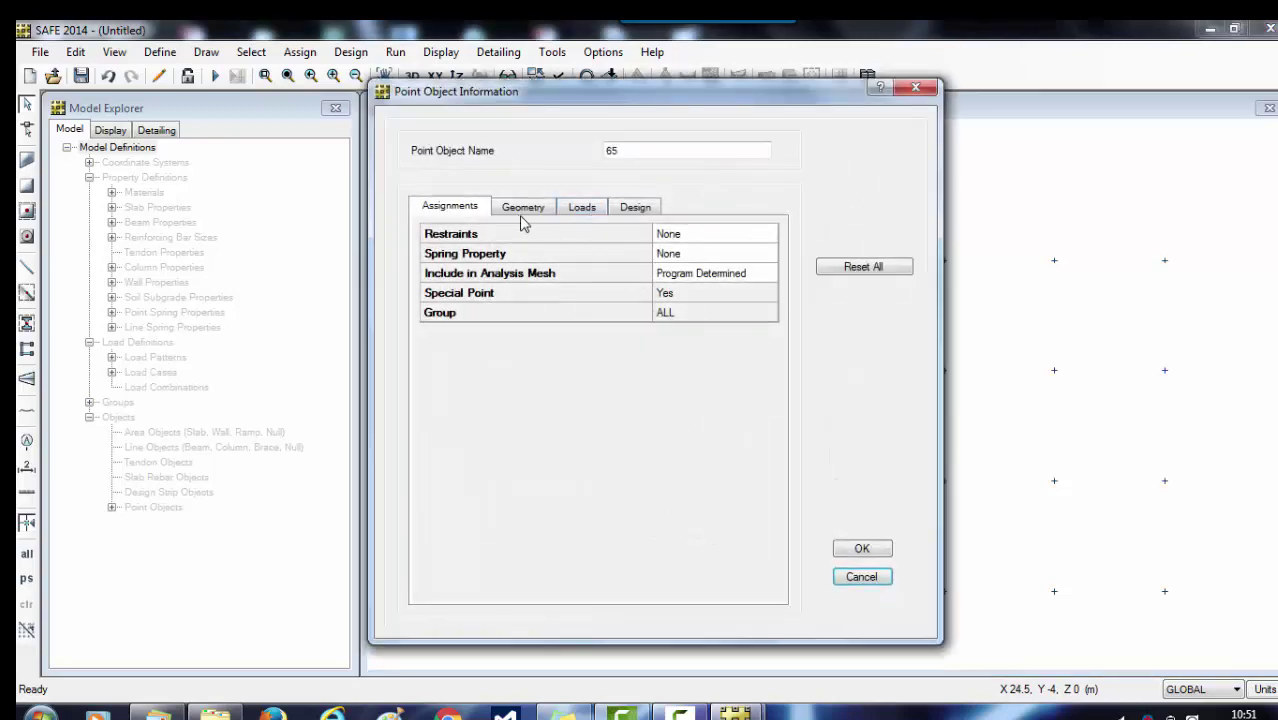
left_click(858, 548)
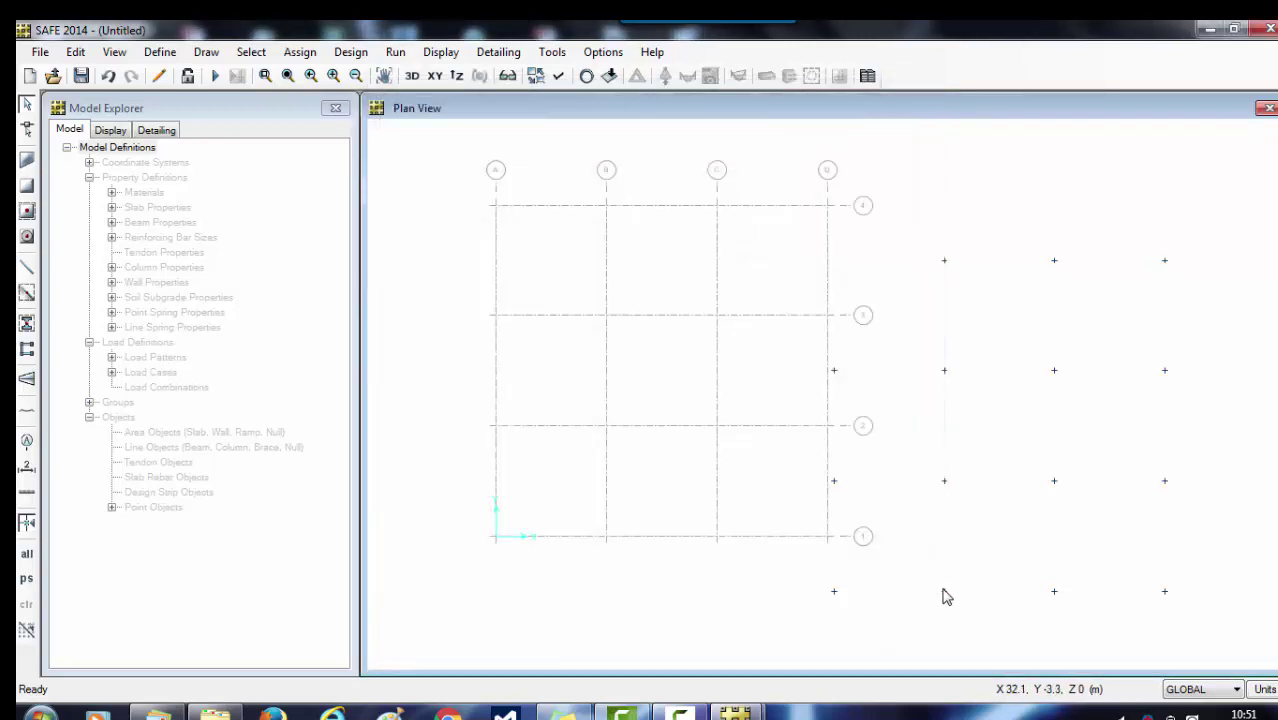
right_click(946, 594)
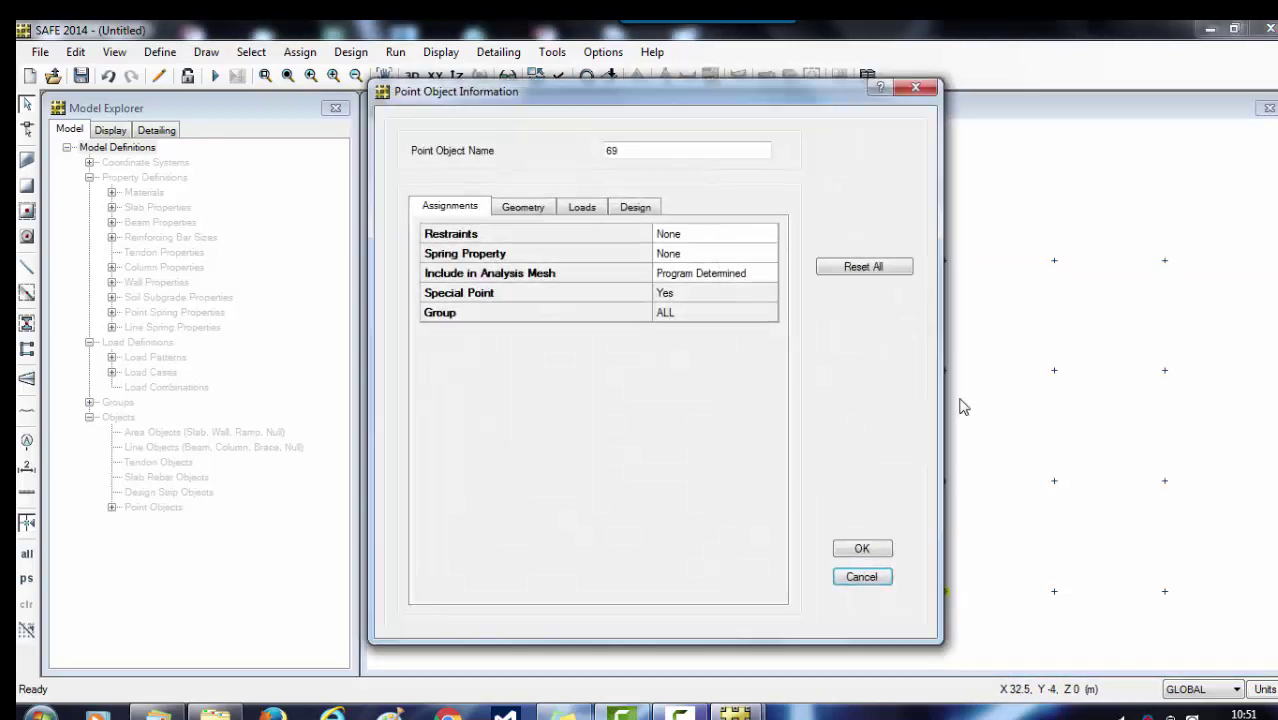
left_click(860, 578)
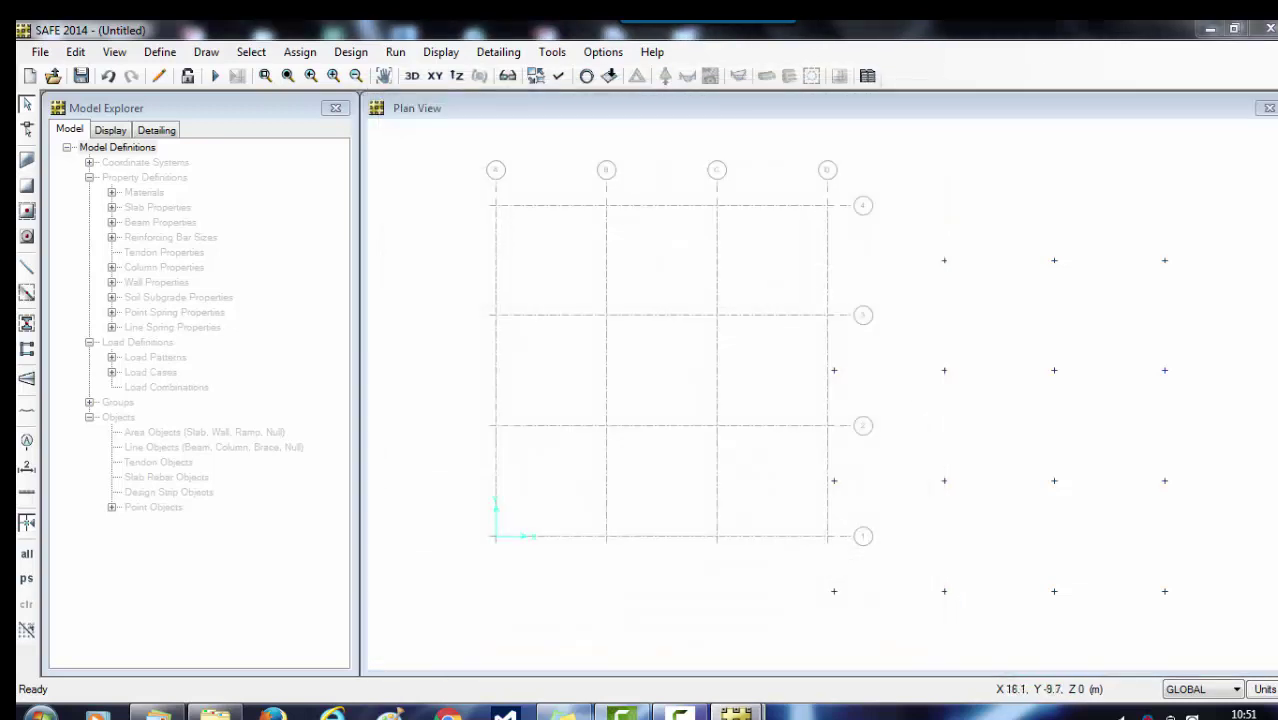
Step: Switch to the SAFE window holding model A and save it as combined_model in the ETABS_MOVIES folder
mouse_move(736, 713)
left_click(684, 661)
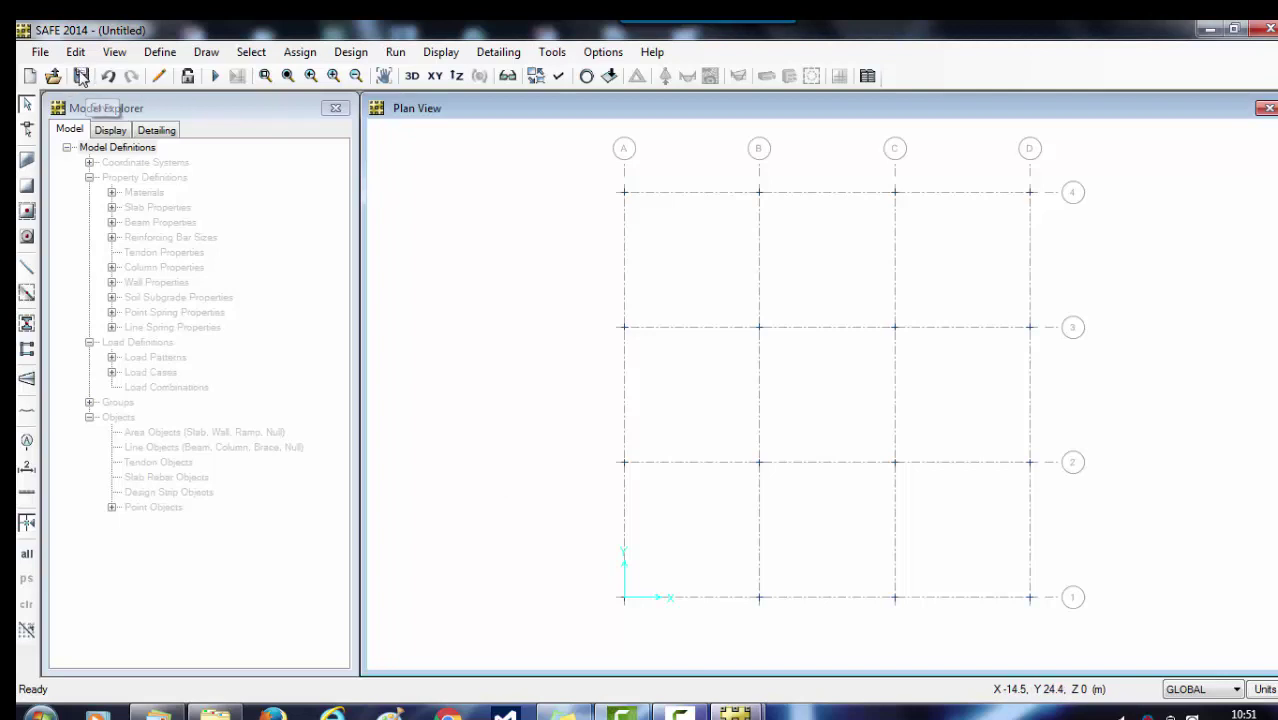
left_click(41, 54)
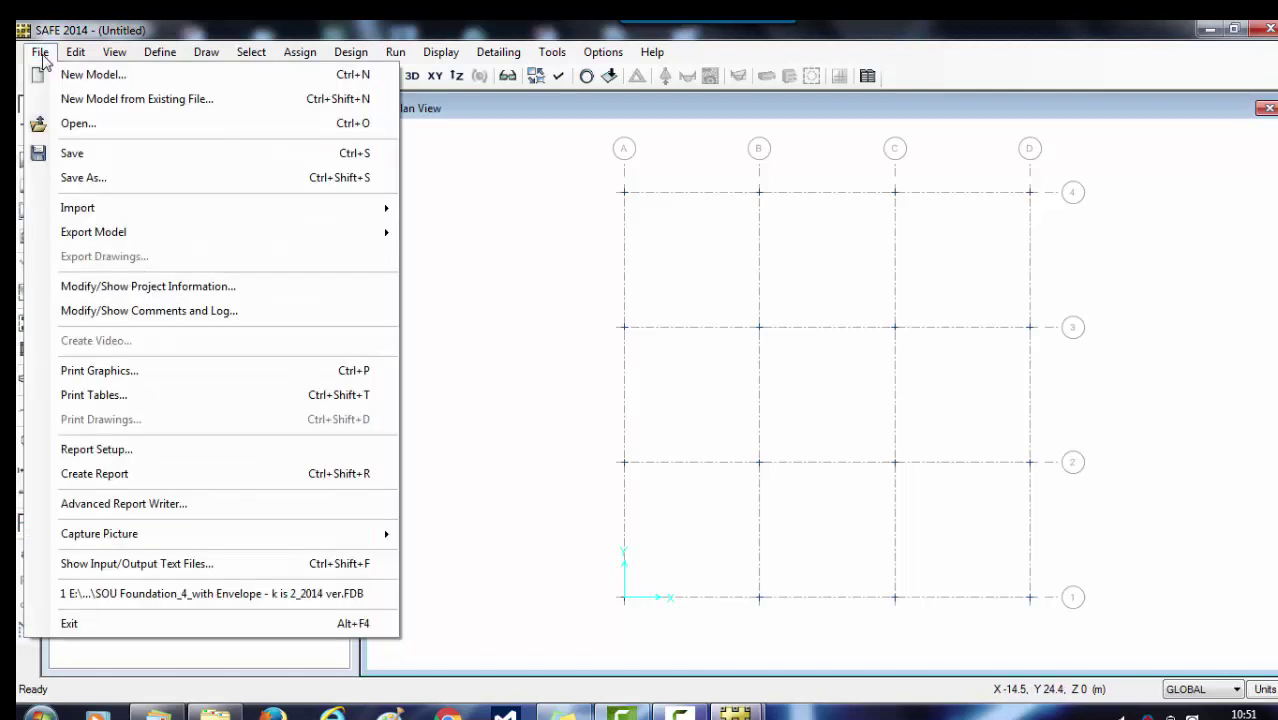
left_click(86, 177)
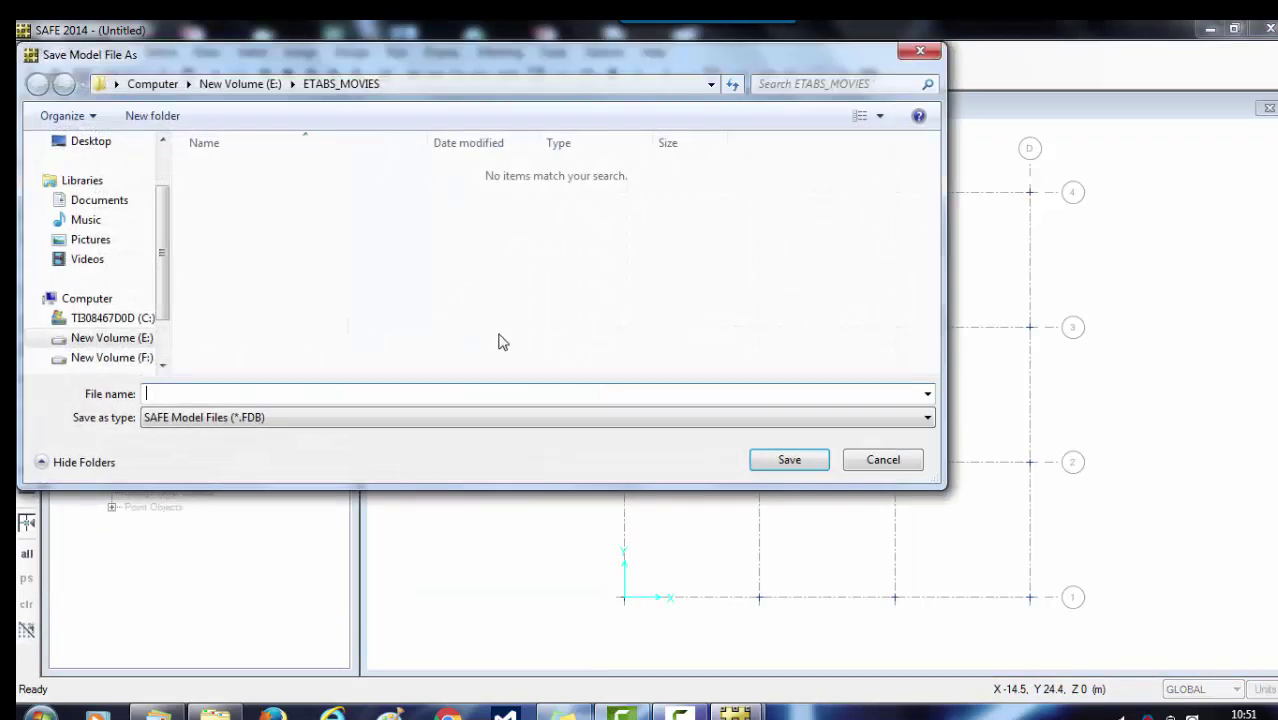
type("combine")
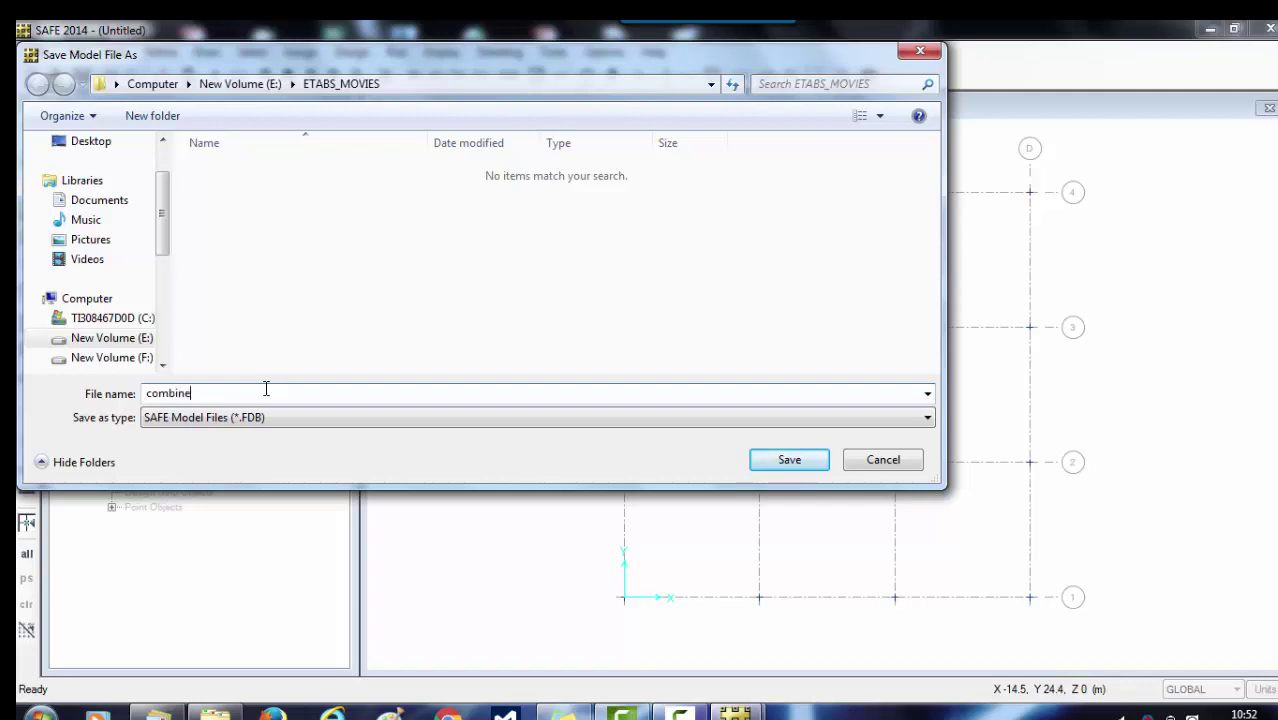
type("d_model")
left_click(789, 465)
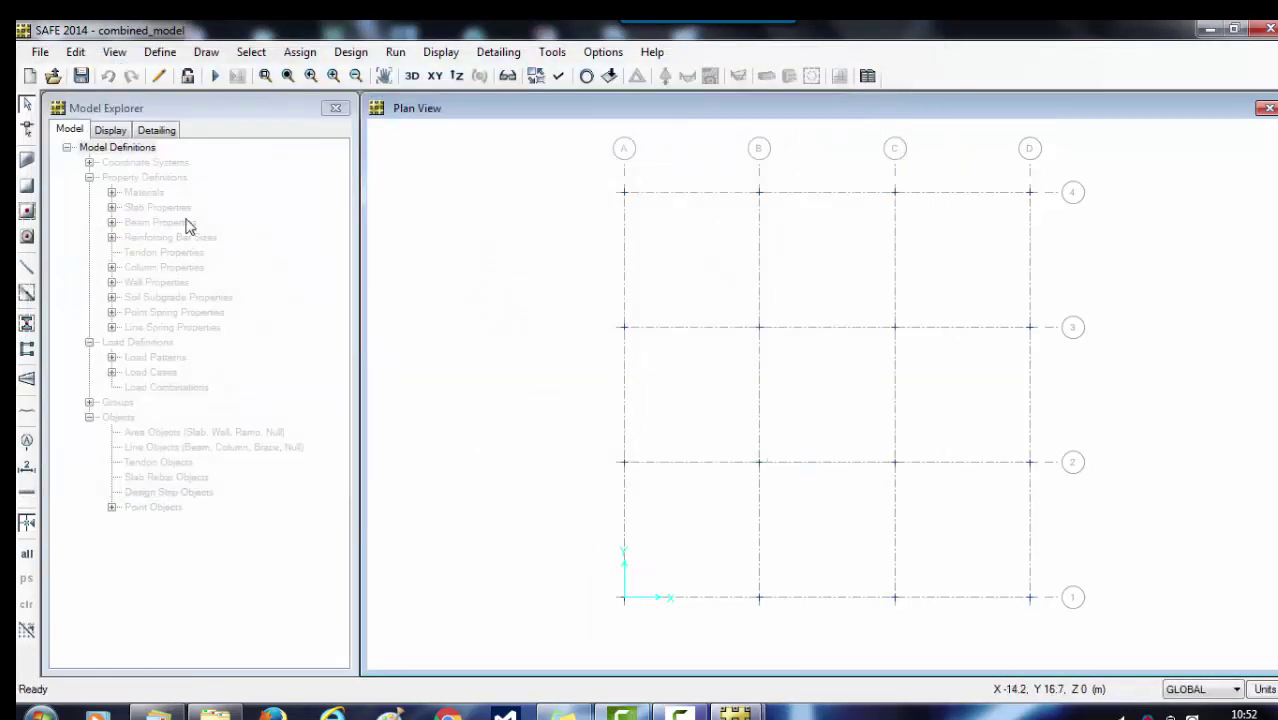
Step: Add a load pattern named eqxb_Above with type QUAKE to the combined model
left_click(155, 55)
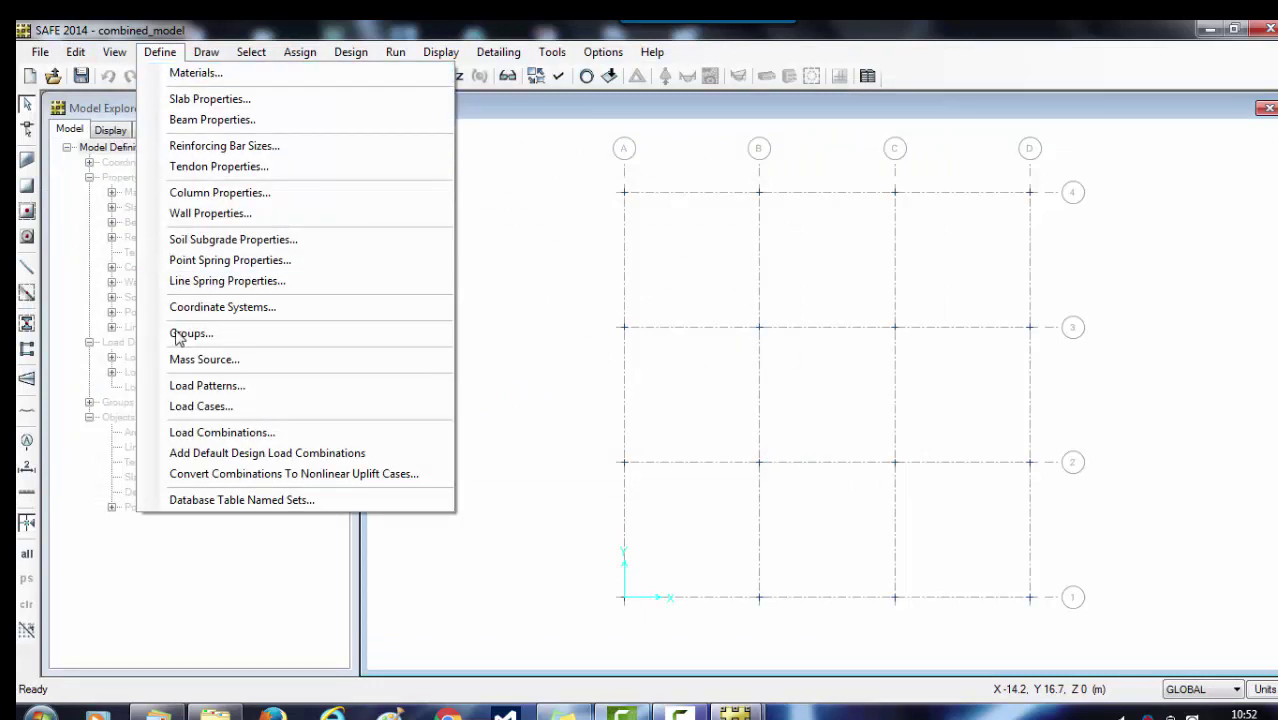
left_click(195, 386)
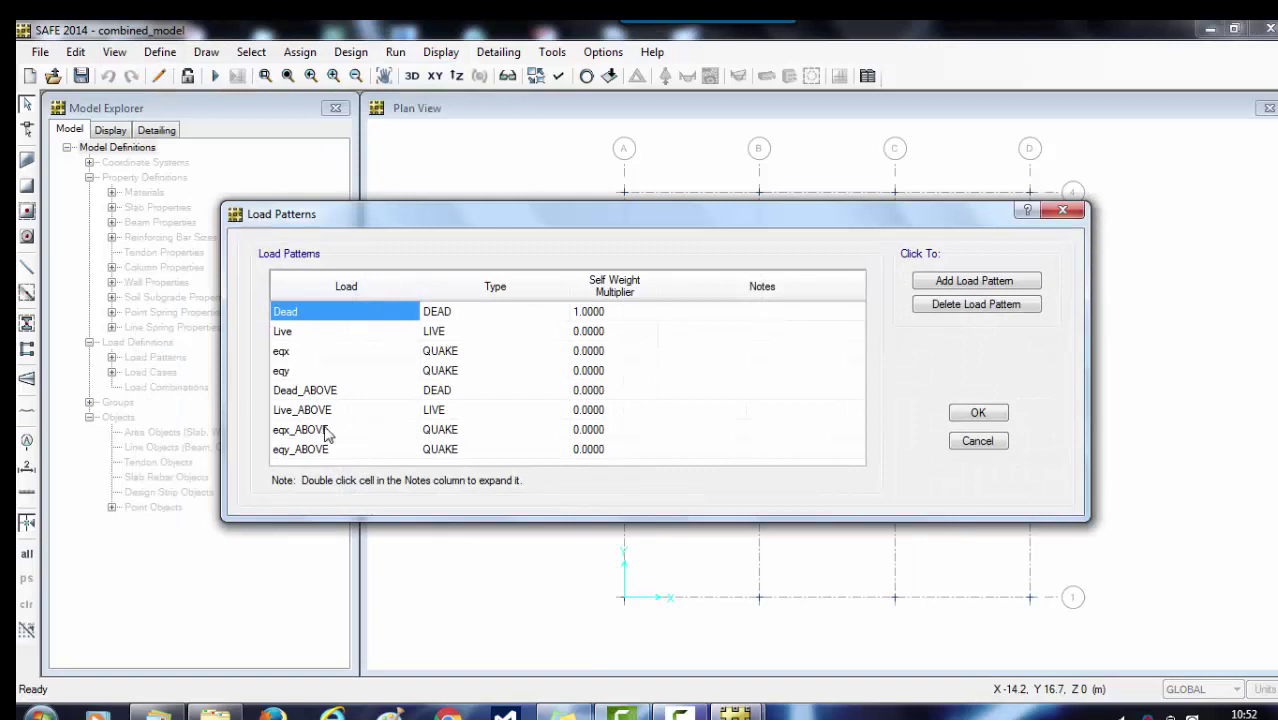
left_click(343, 391)
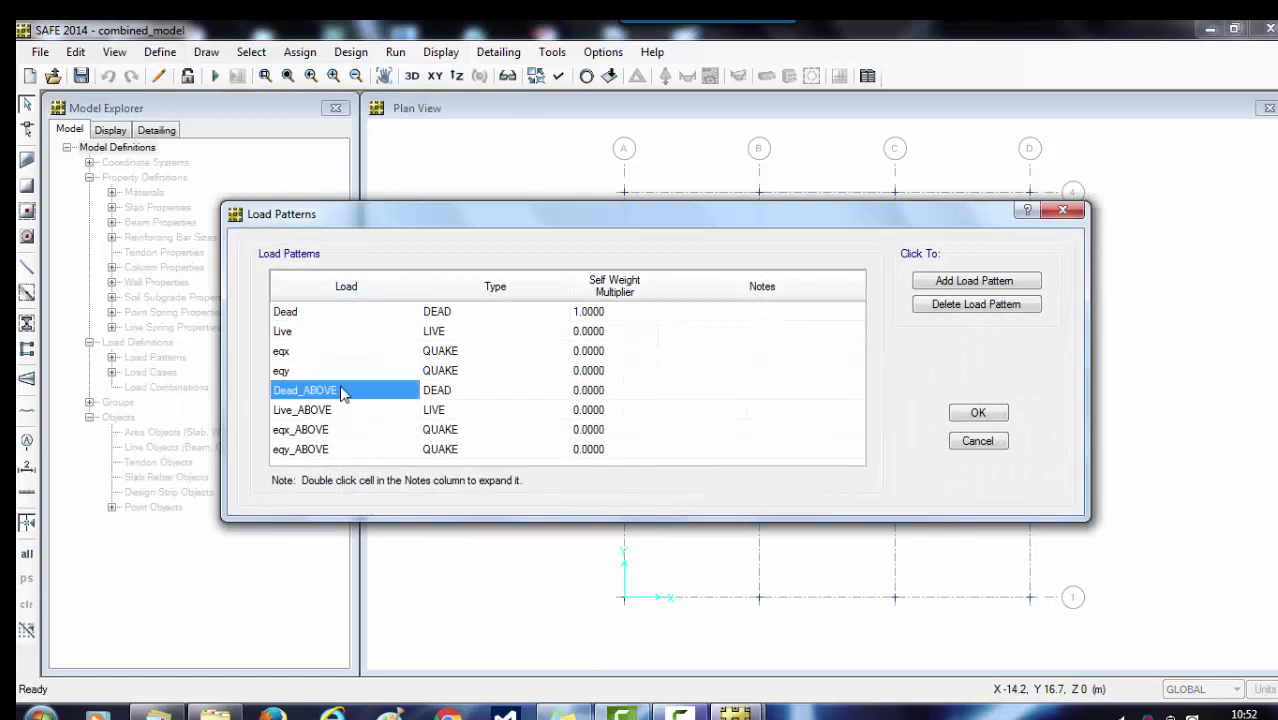
left_click(962, 283)
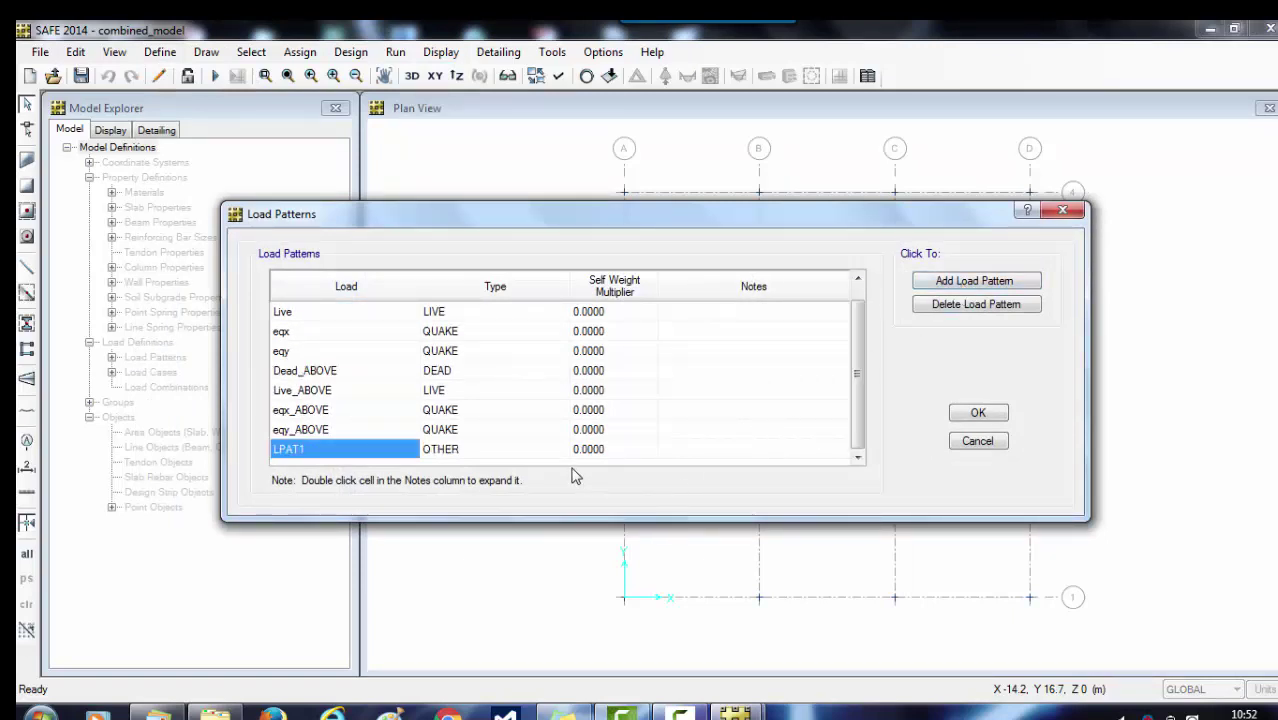
type("eqxb Above")
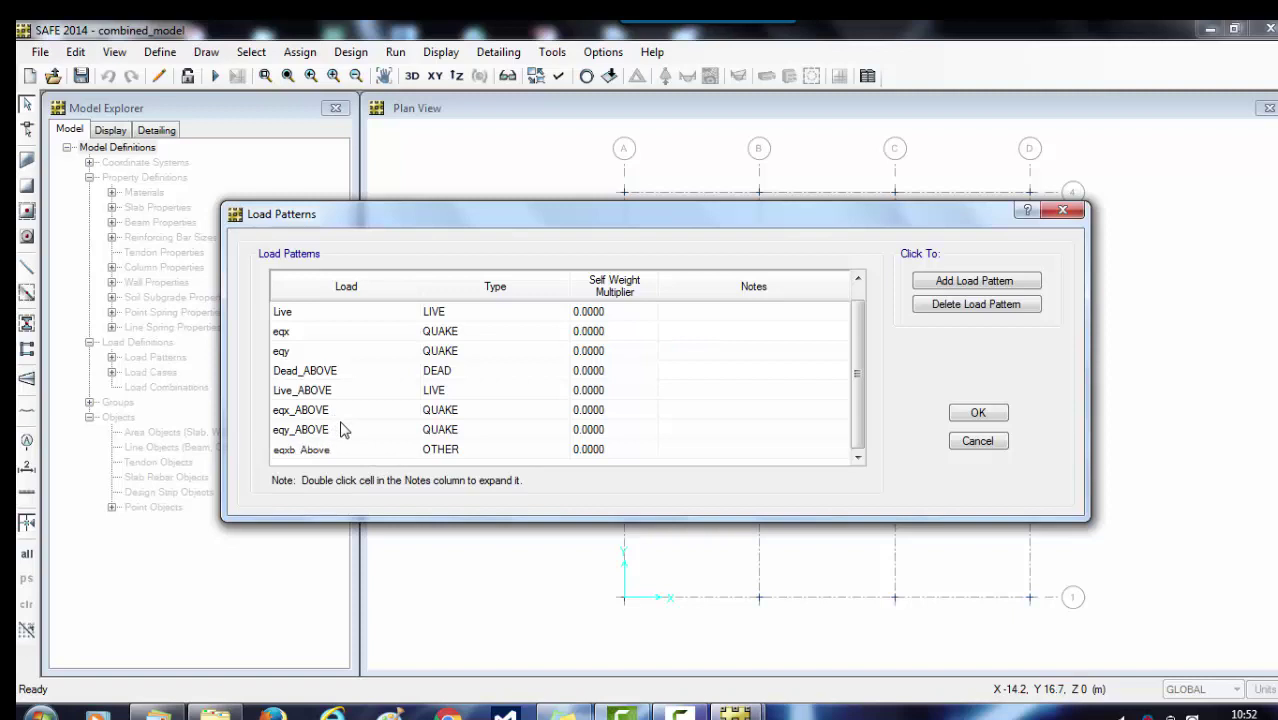
left_click(500, 449)
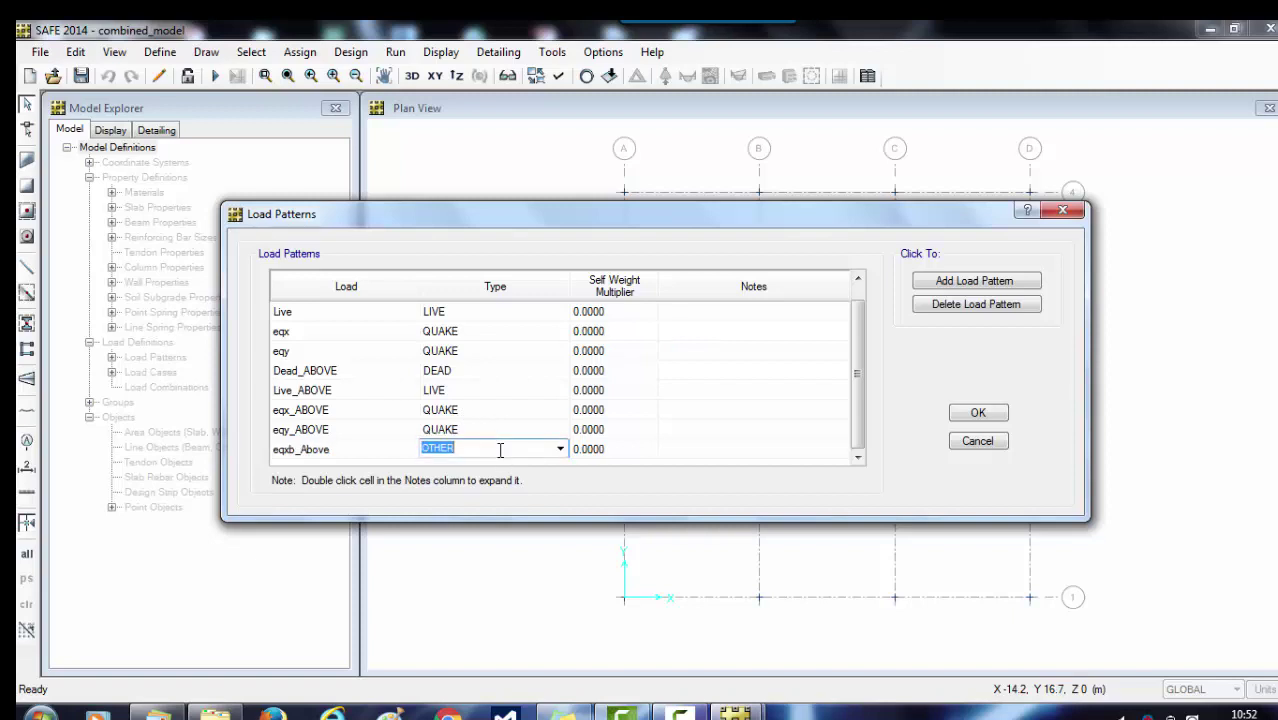
left_click(559, 449)
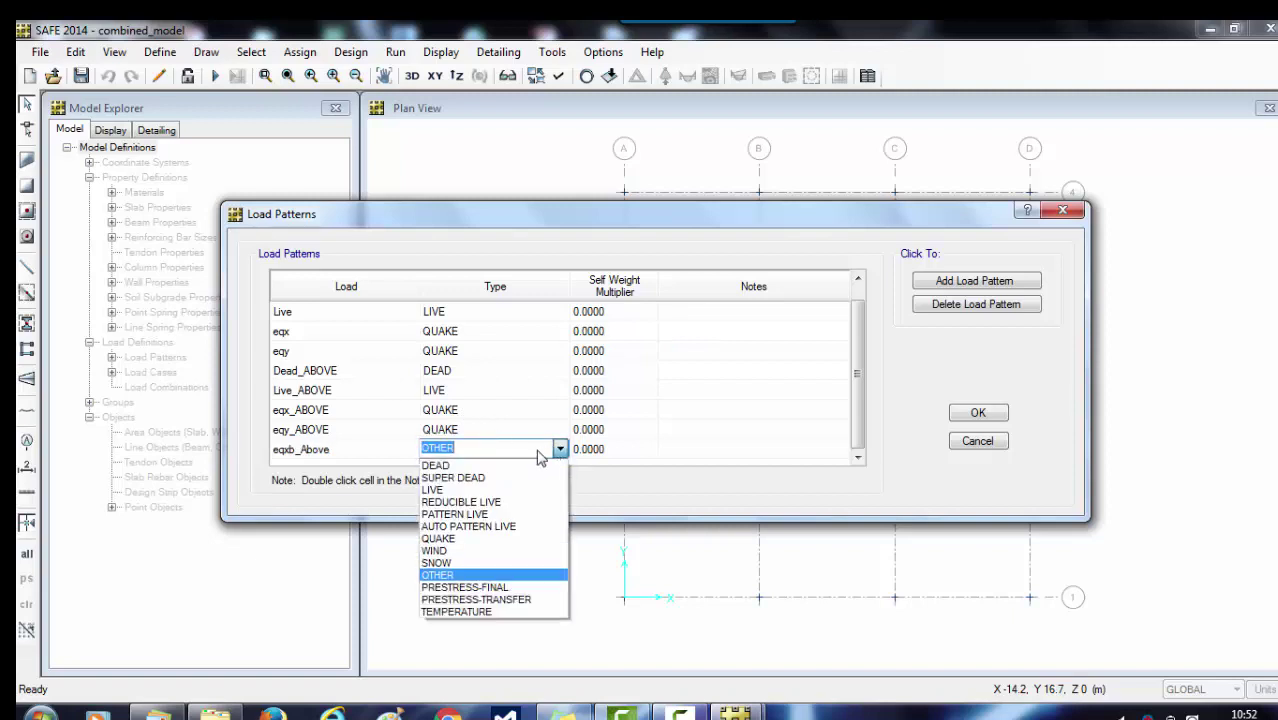
left_click(468, 538)
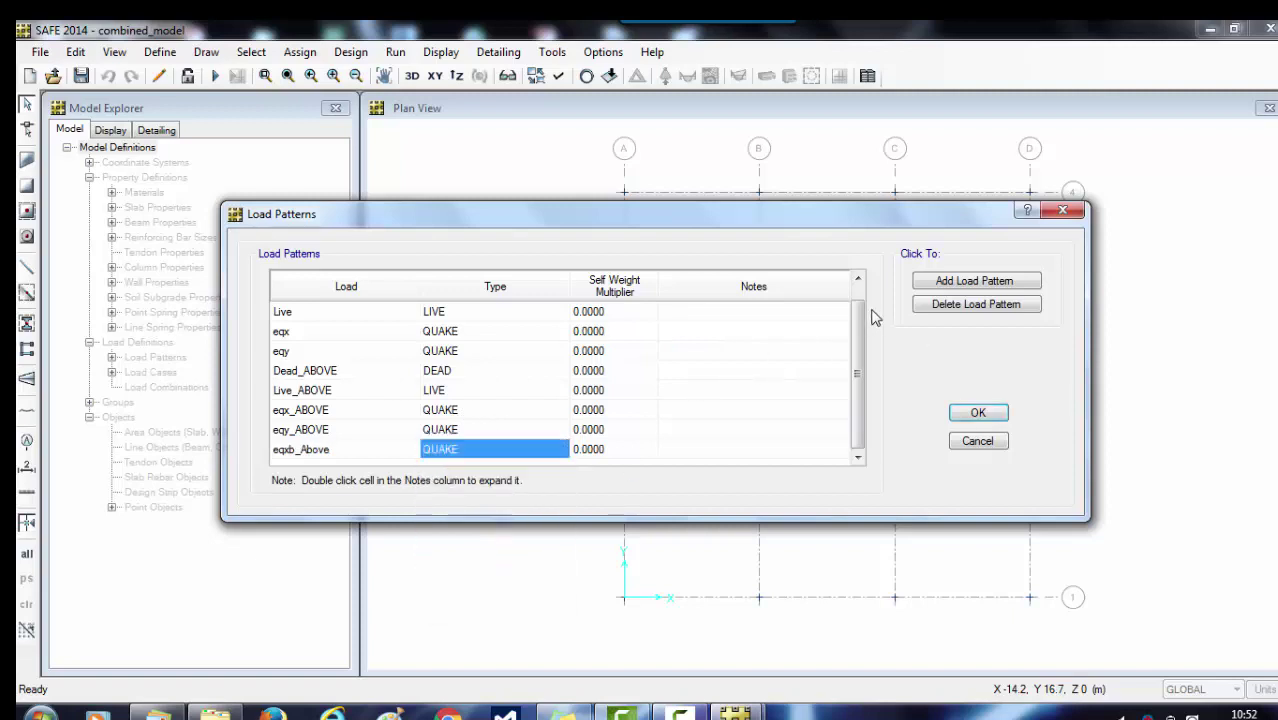
Step: Add a load pattern named eqyb_above with type QUAKE and accept the load pattern definitions
left_click(963, 284)
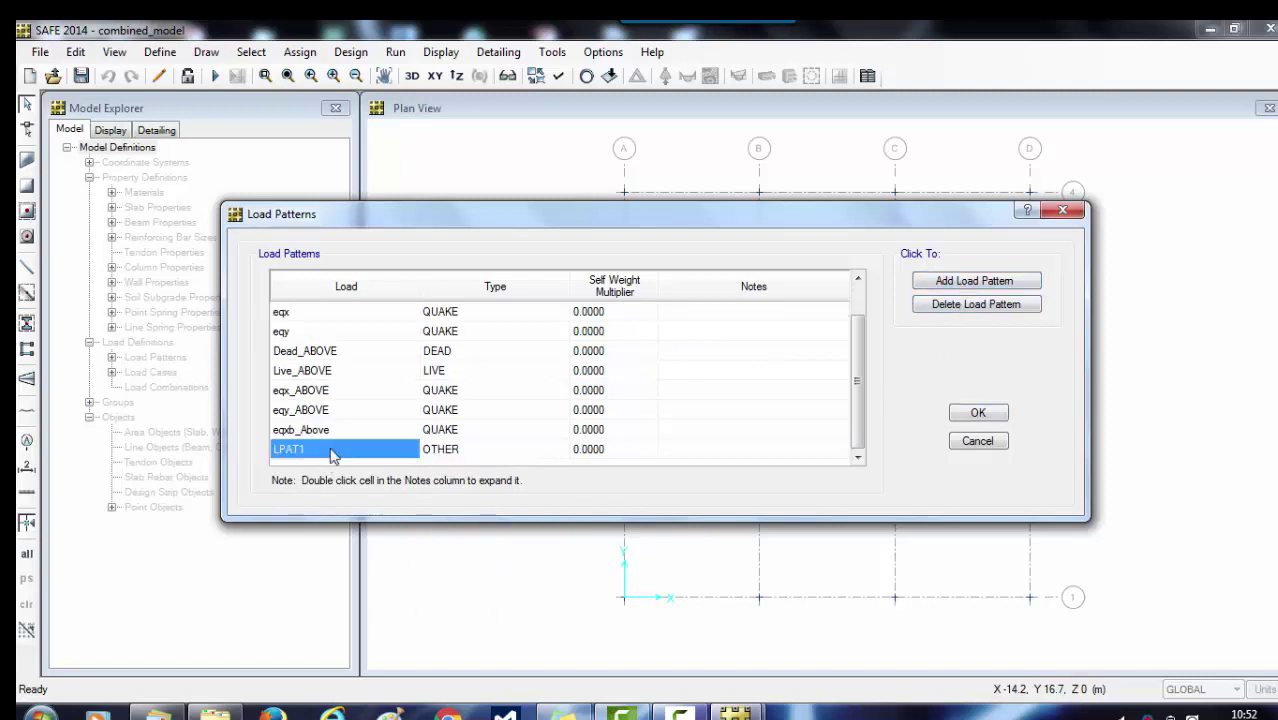
type("eqyb_above")
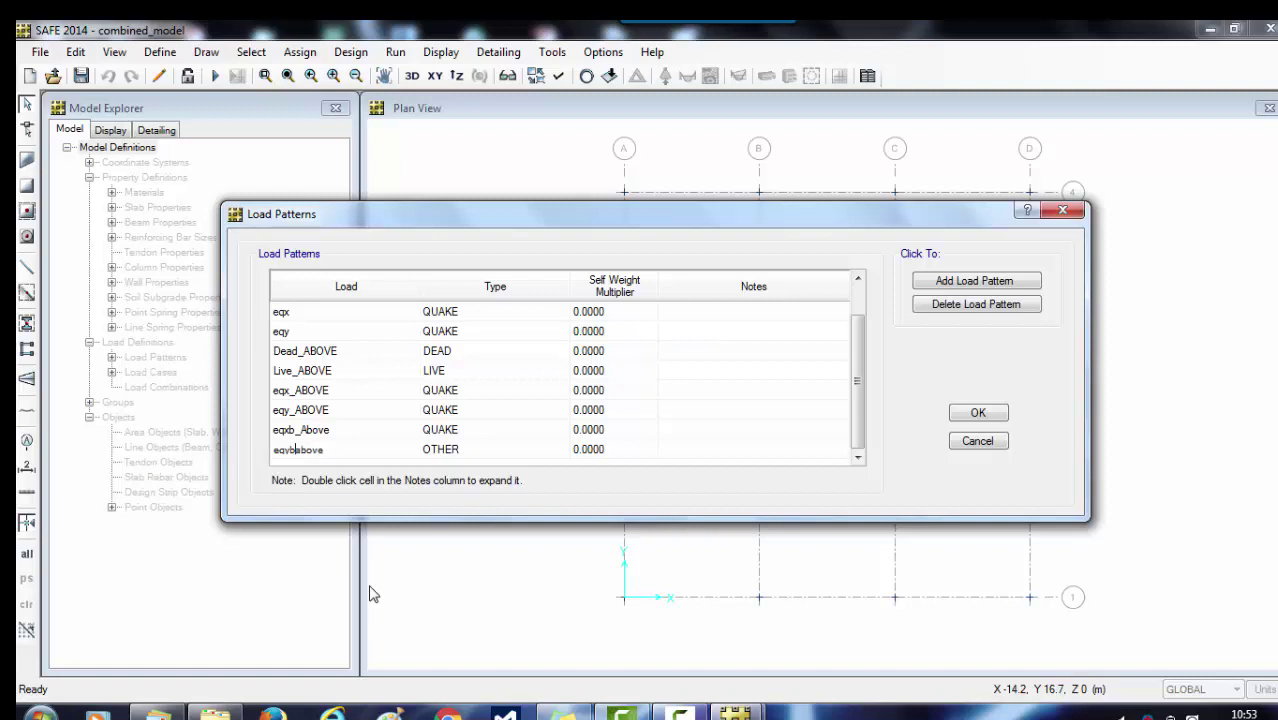
key("BackSpace")
left_click(494, 450)
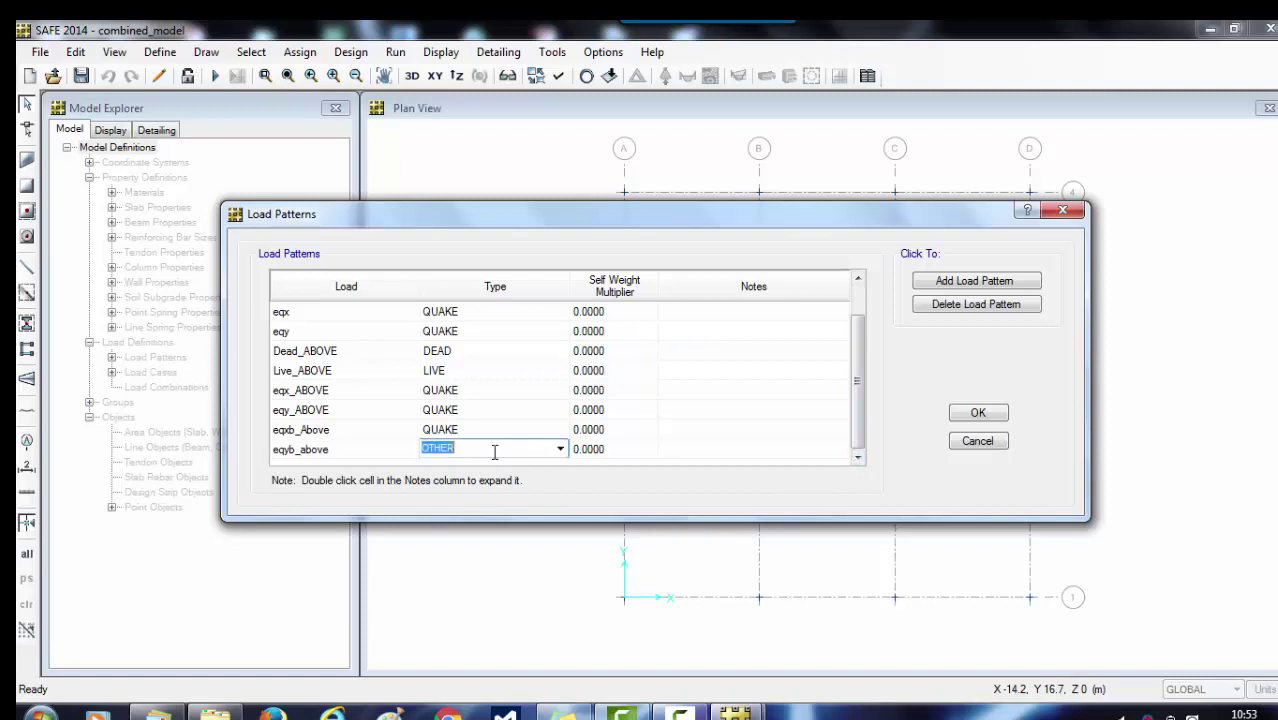
left_click(560, 450)
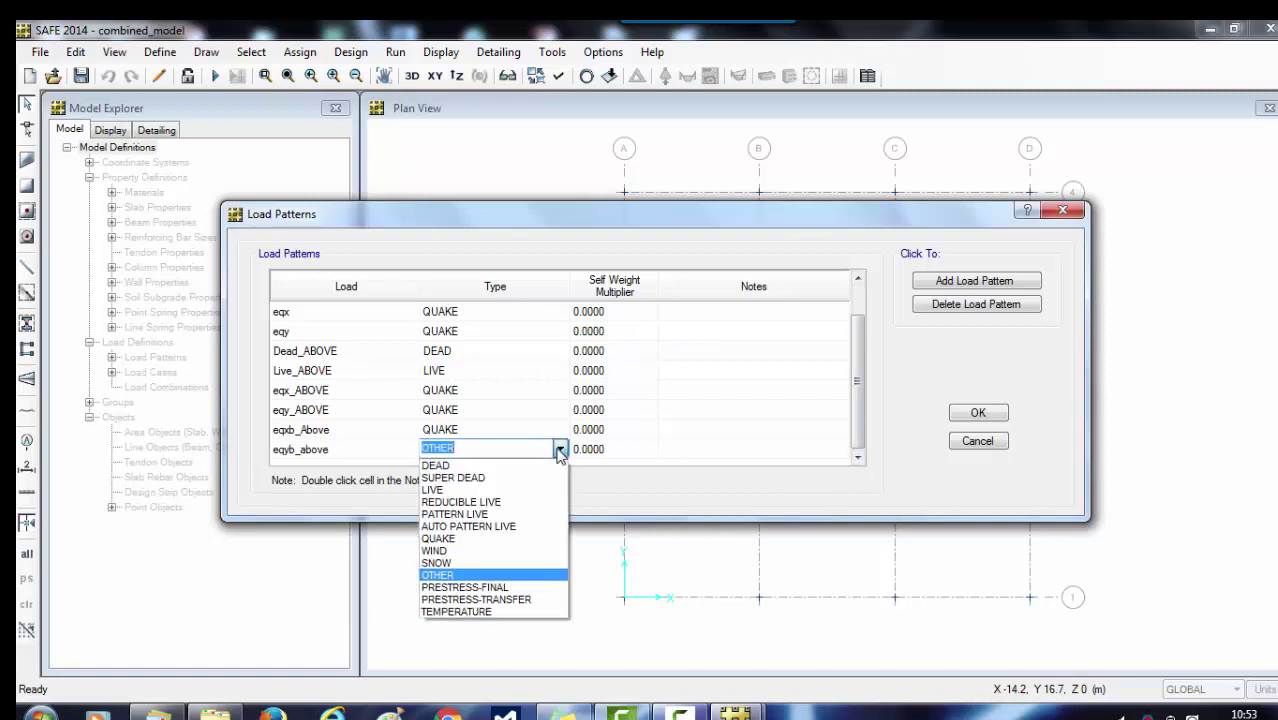
left_click(480, 539)
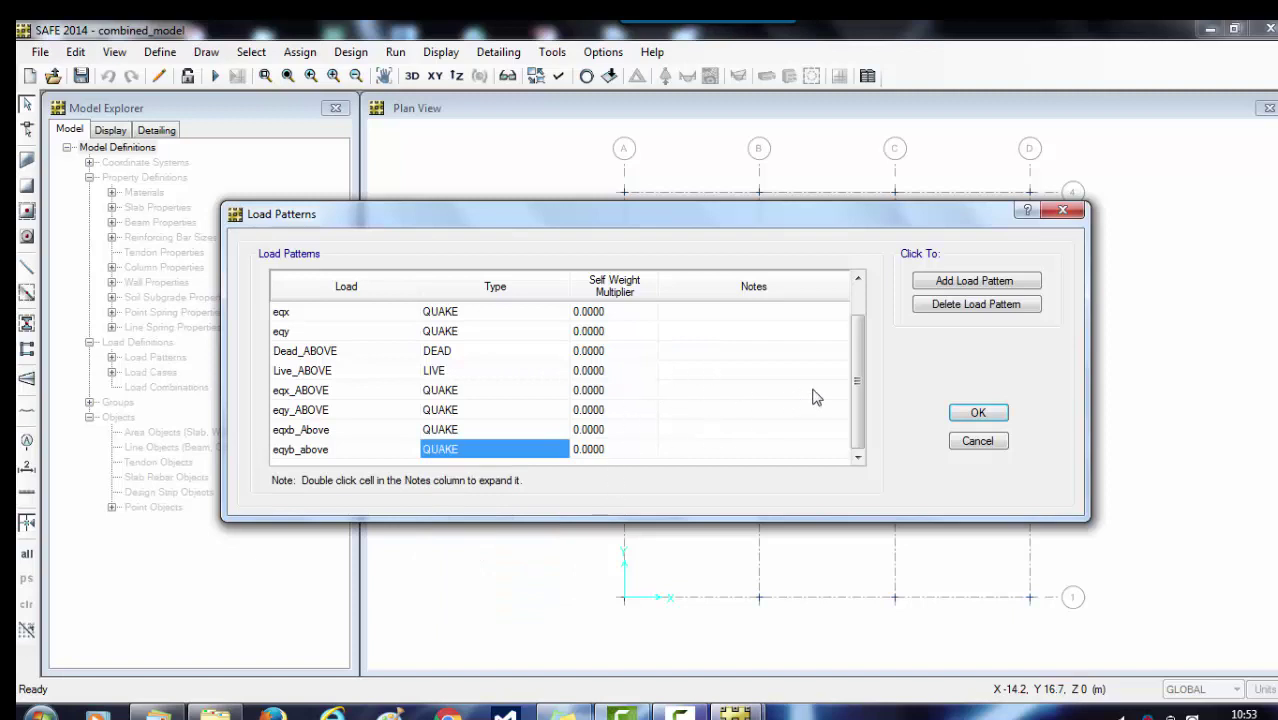
left_click_drag(855, 428, 855, 324)
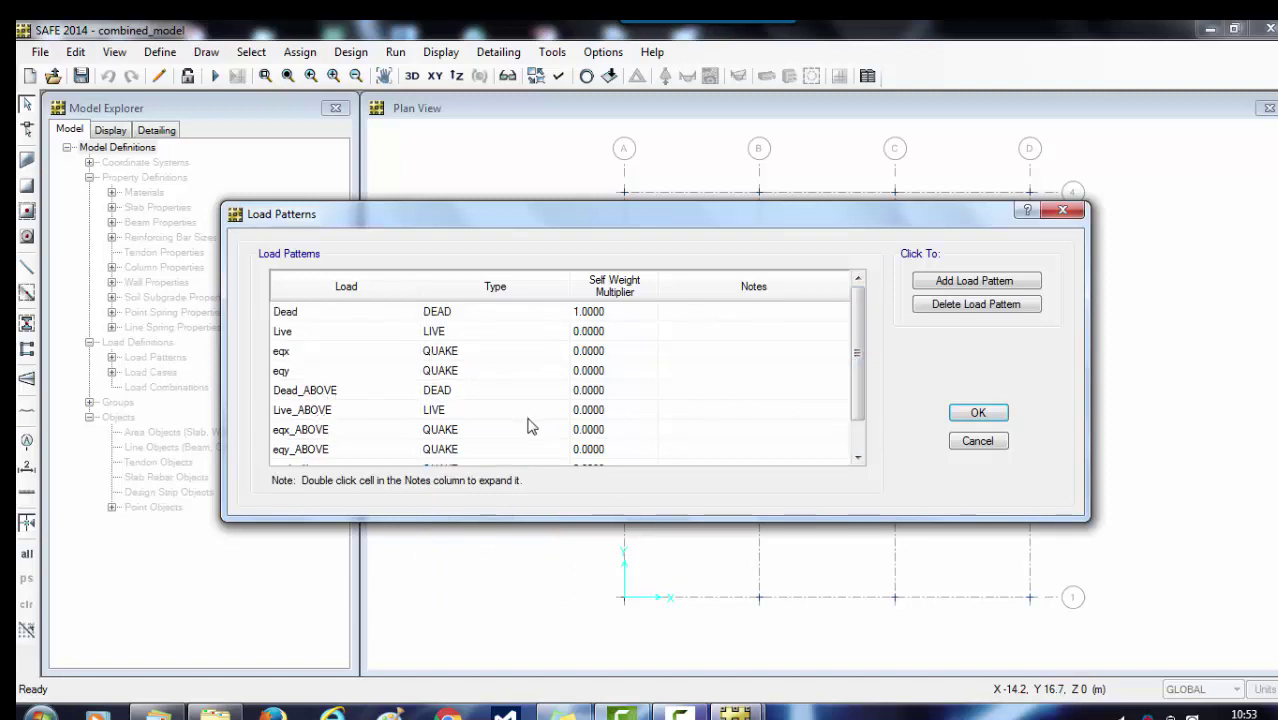
left_click_drag(856, 366, 857, 455)
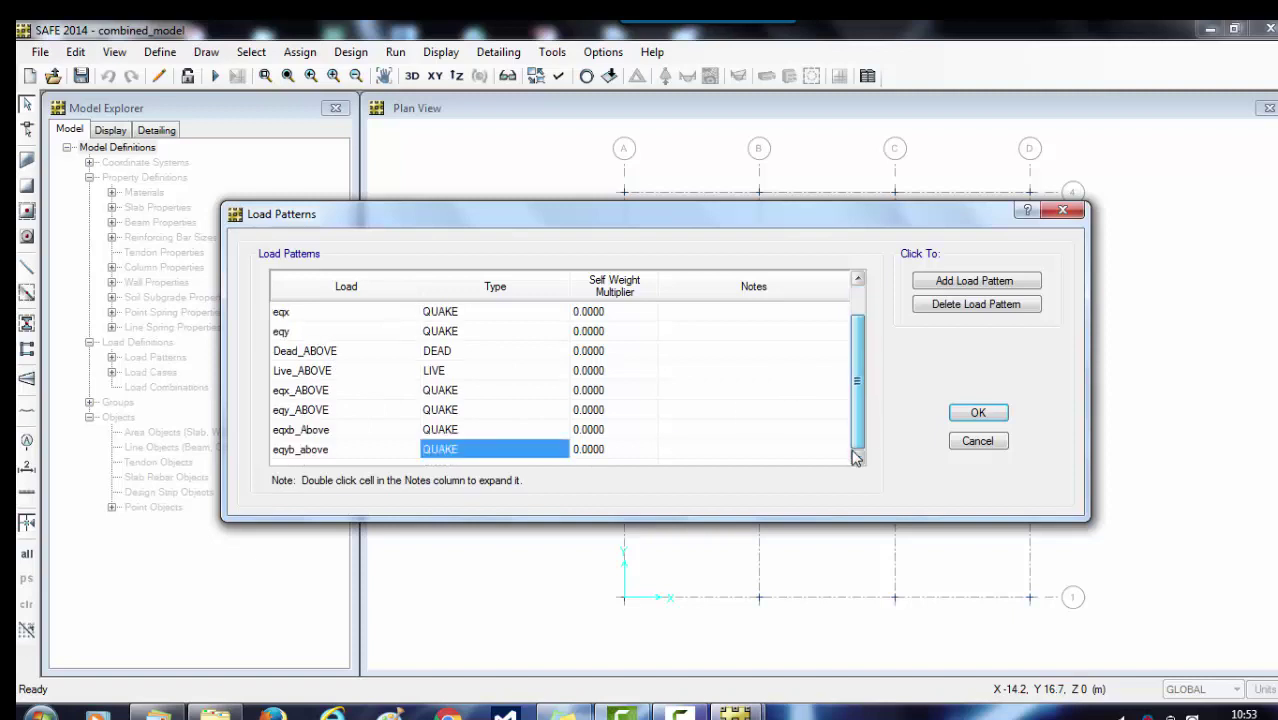
left_click(979, 414)
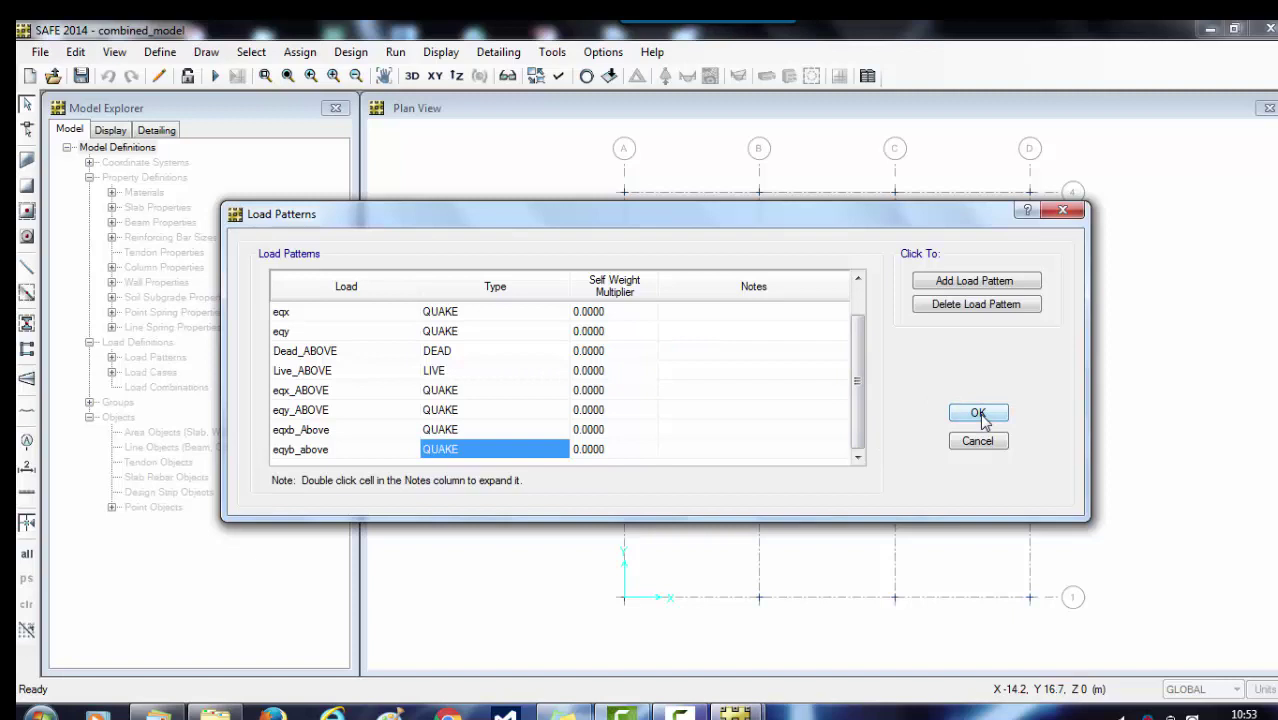
left_click(979, 414)
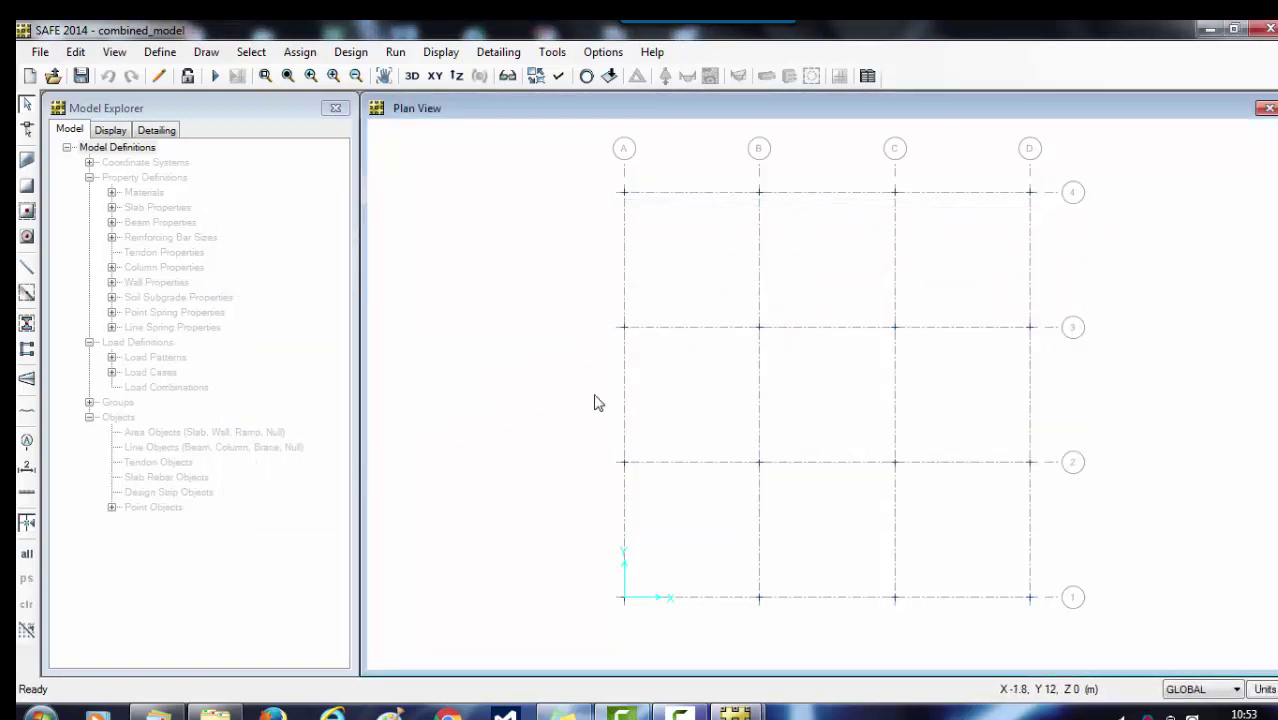
Step: Open the Point Coordinates table of combined_model for interactive database editing and export it to Excel
left_click(78, 54)
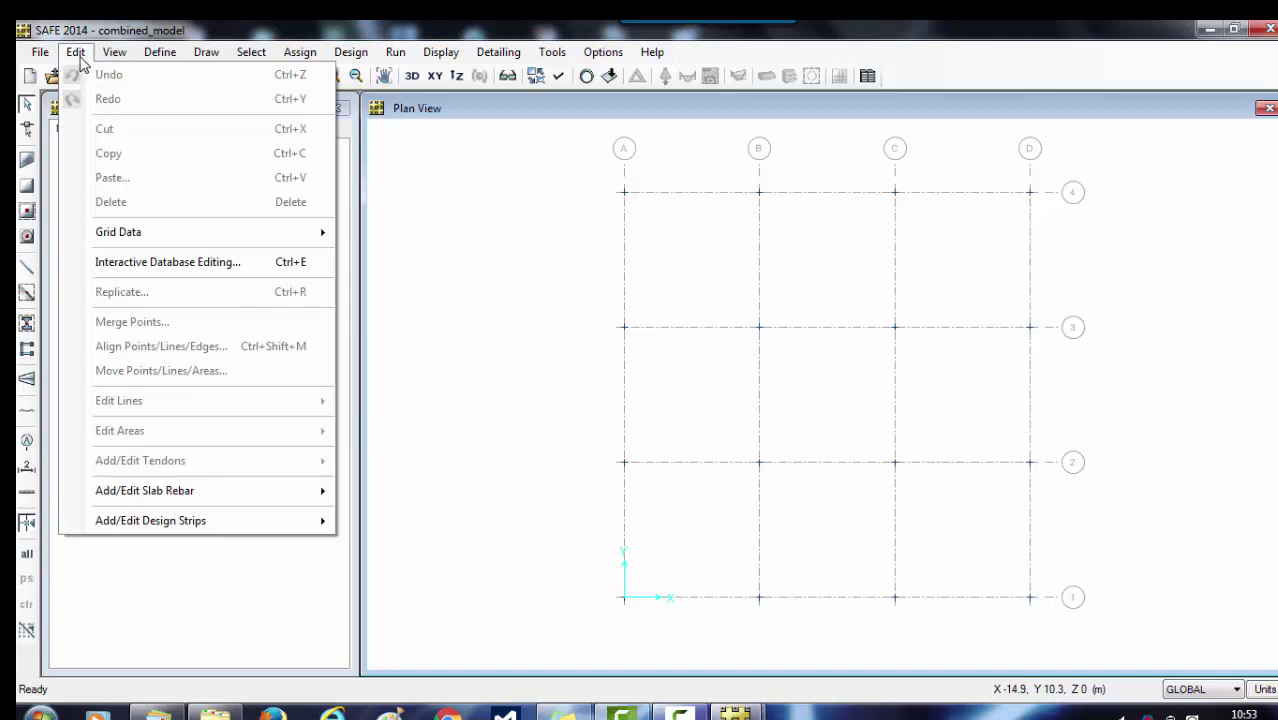
left_click(158, 264)
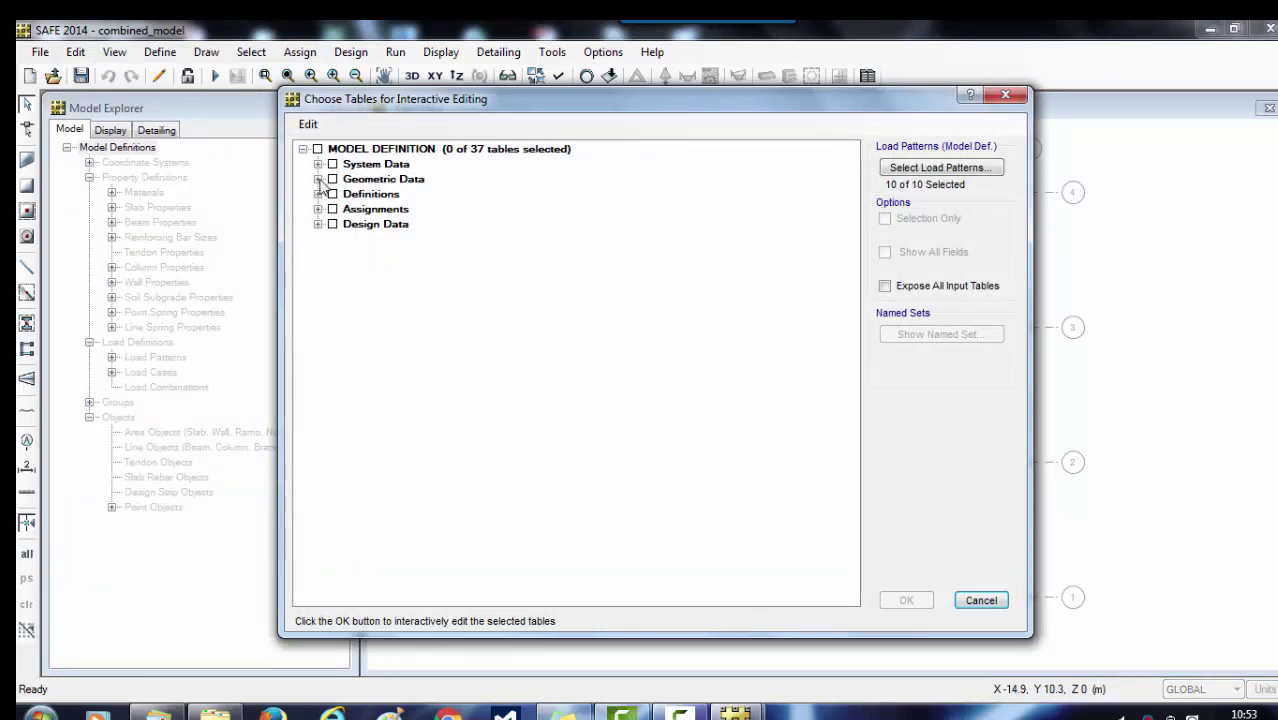
left_click(317, 179)
left_click(348, 195)
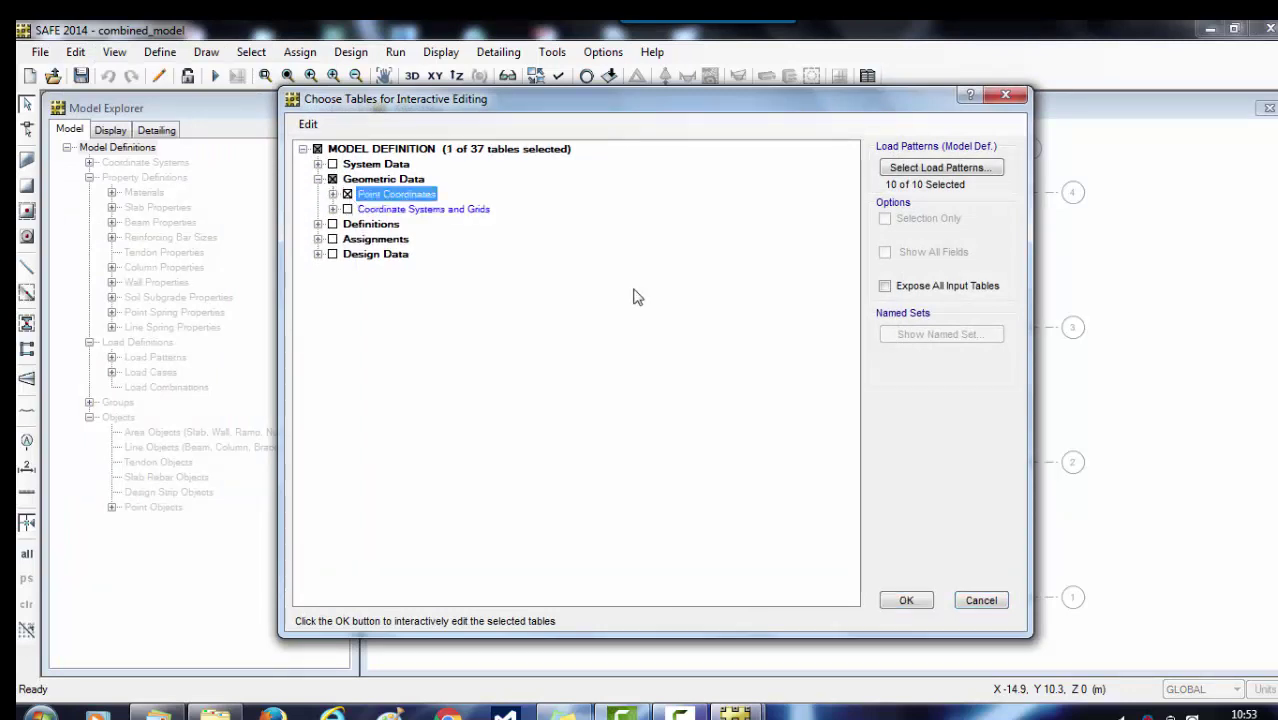
left_click(906, 600)
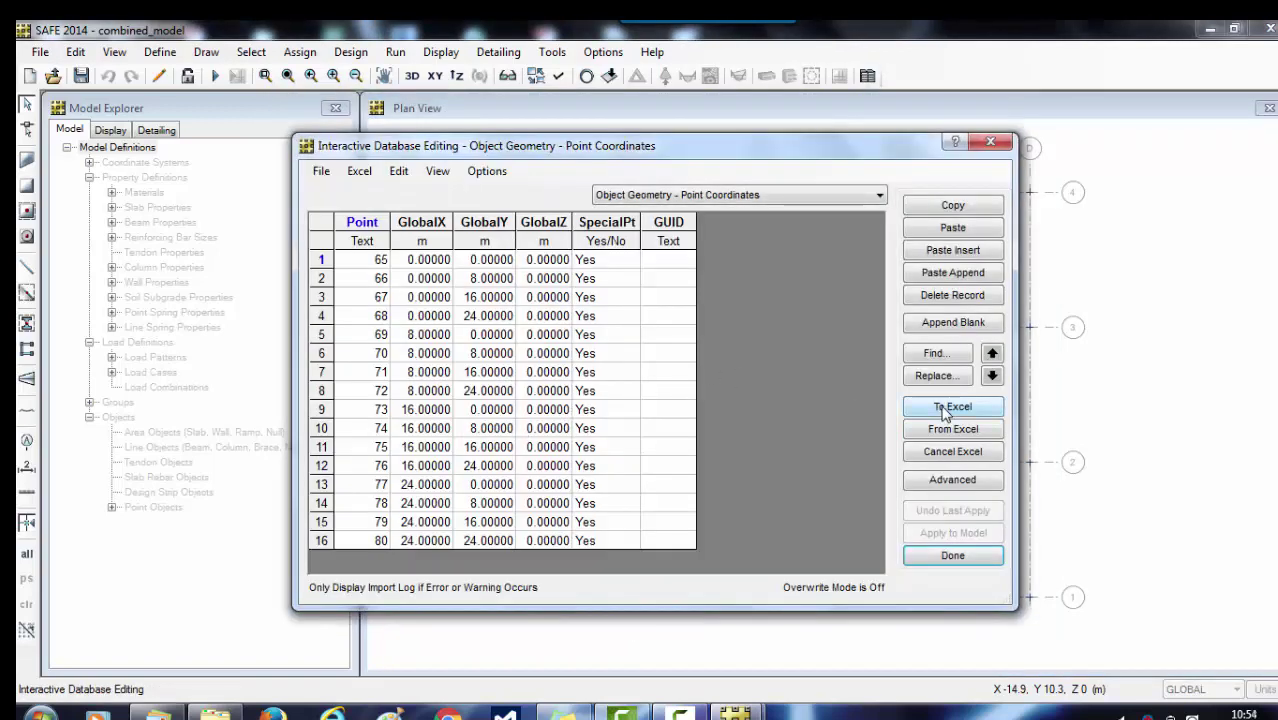
left_click(944, 408)
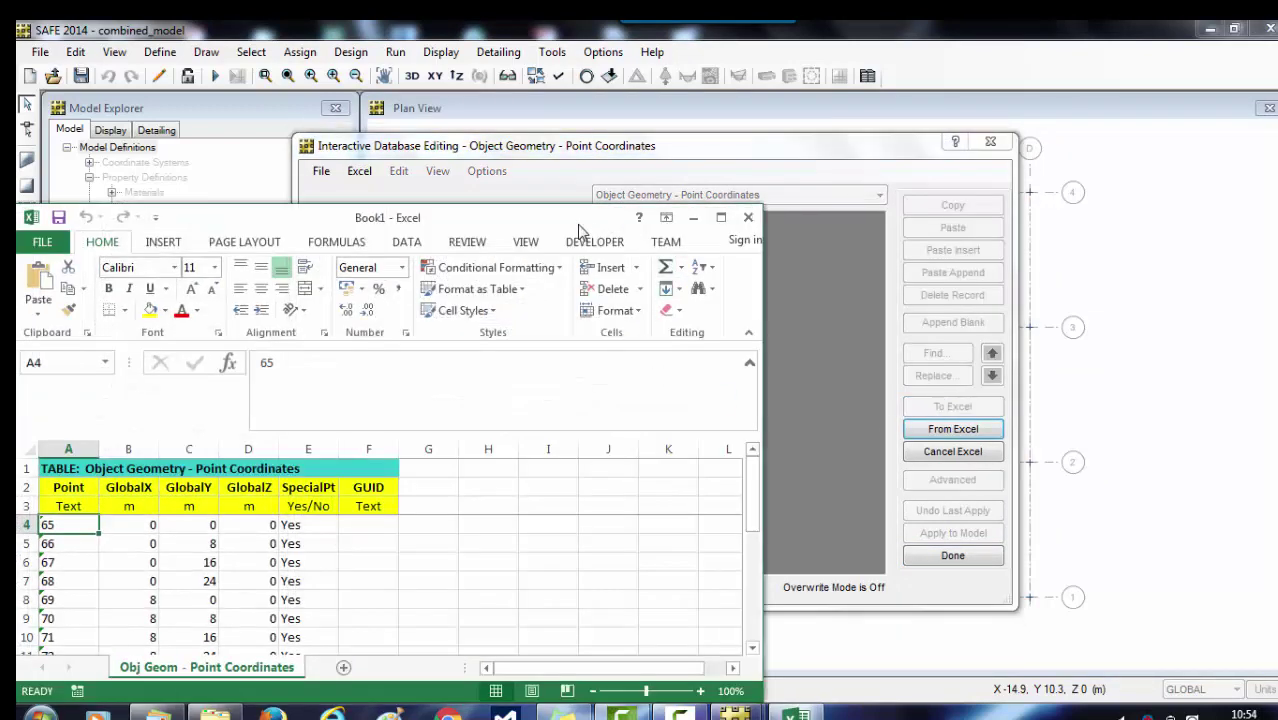
left_click_drag(570, 228, 593, 72)
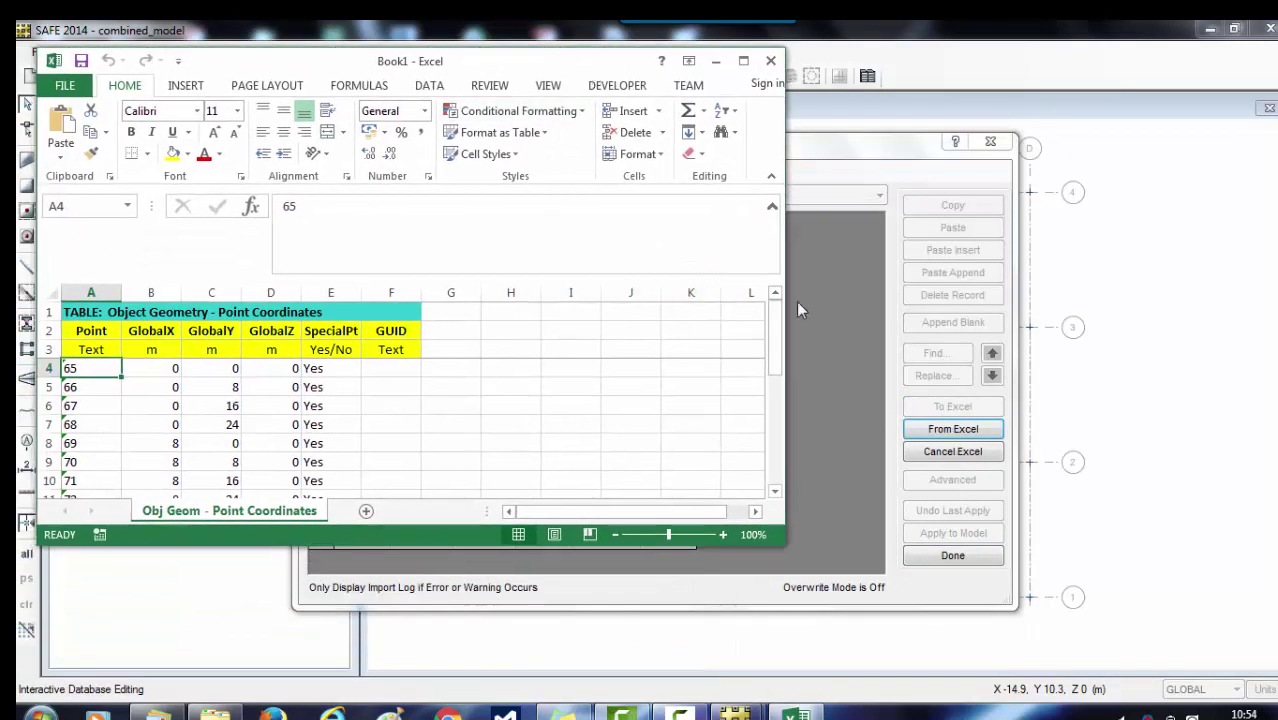
left_click_drag(778, 345, 770, 468)
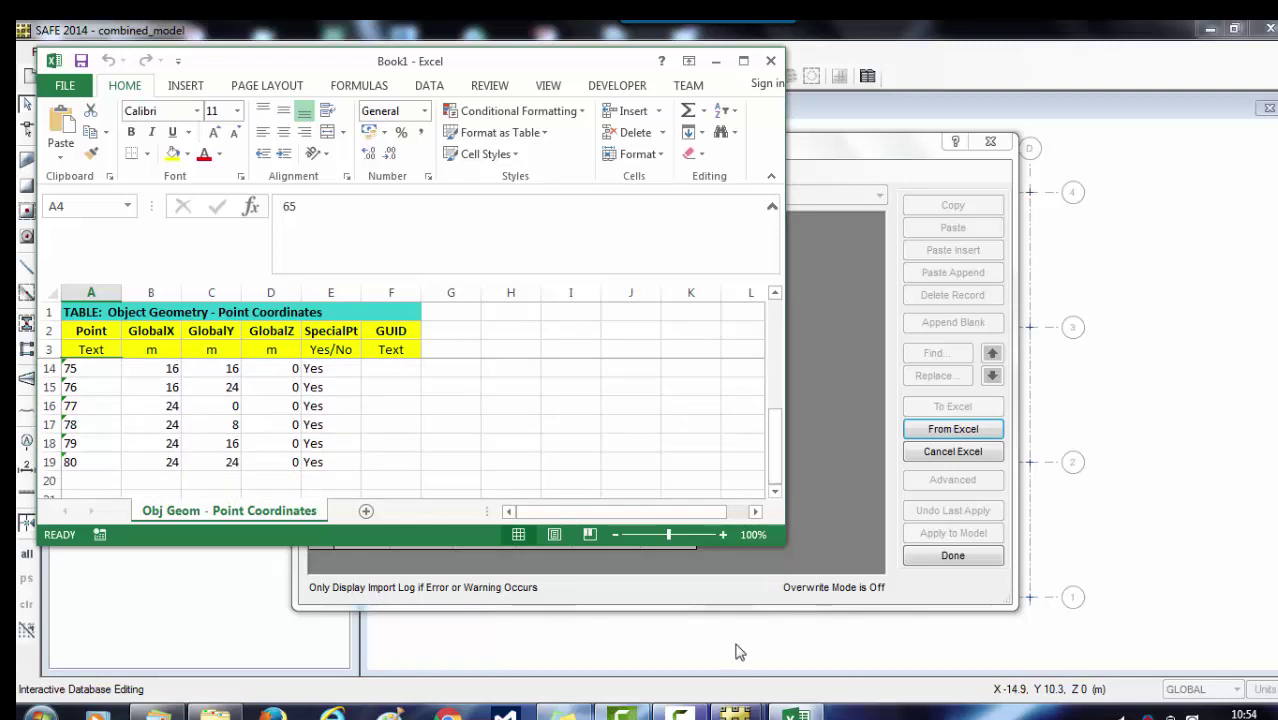
Step: Switch to the untitled SAFE model with the moved points and export its Point Coordinates table to Excel through interactive database editing
mouse_move(735, 712)
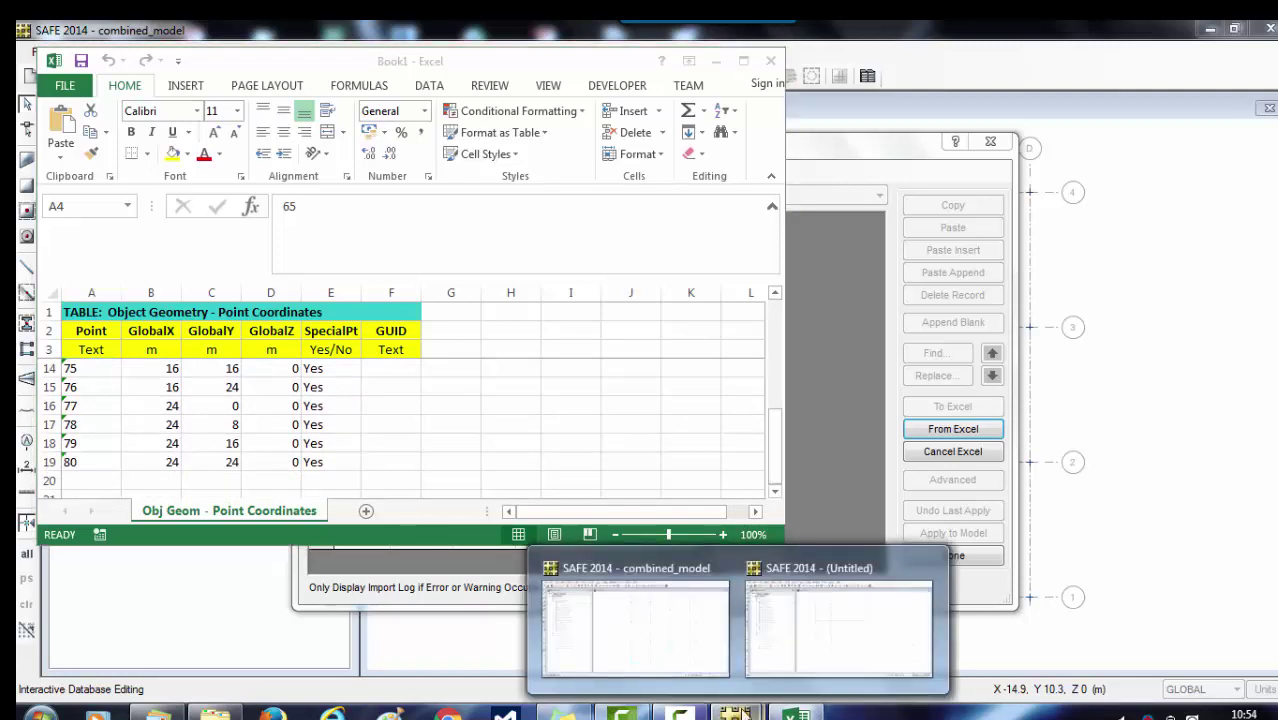
left_click(870, 645)
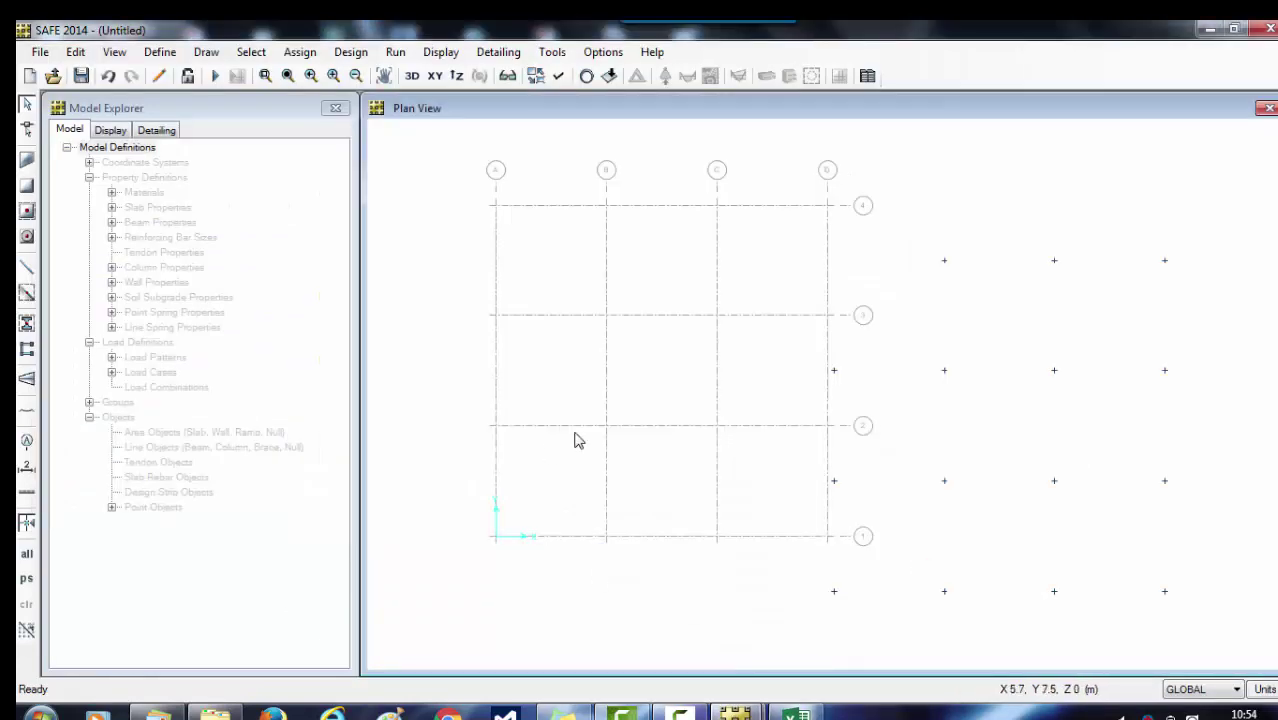
left_click(75, 52)
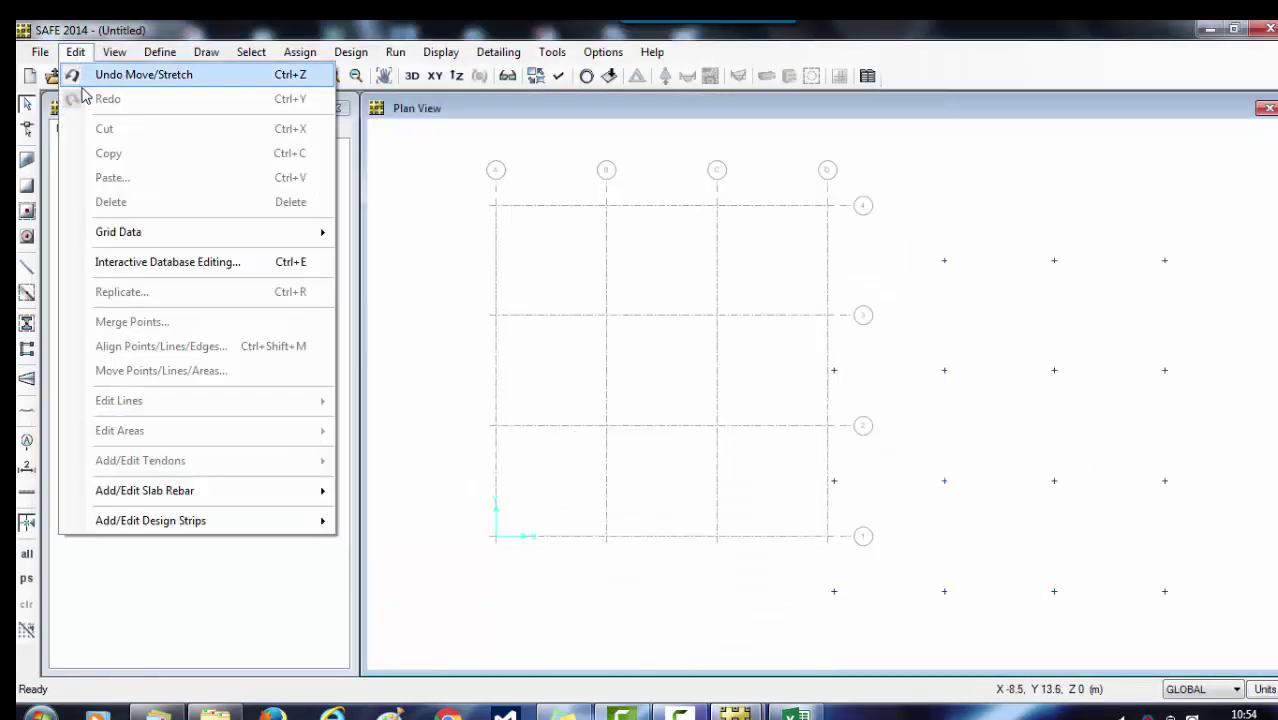
left_click(128, 263)
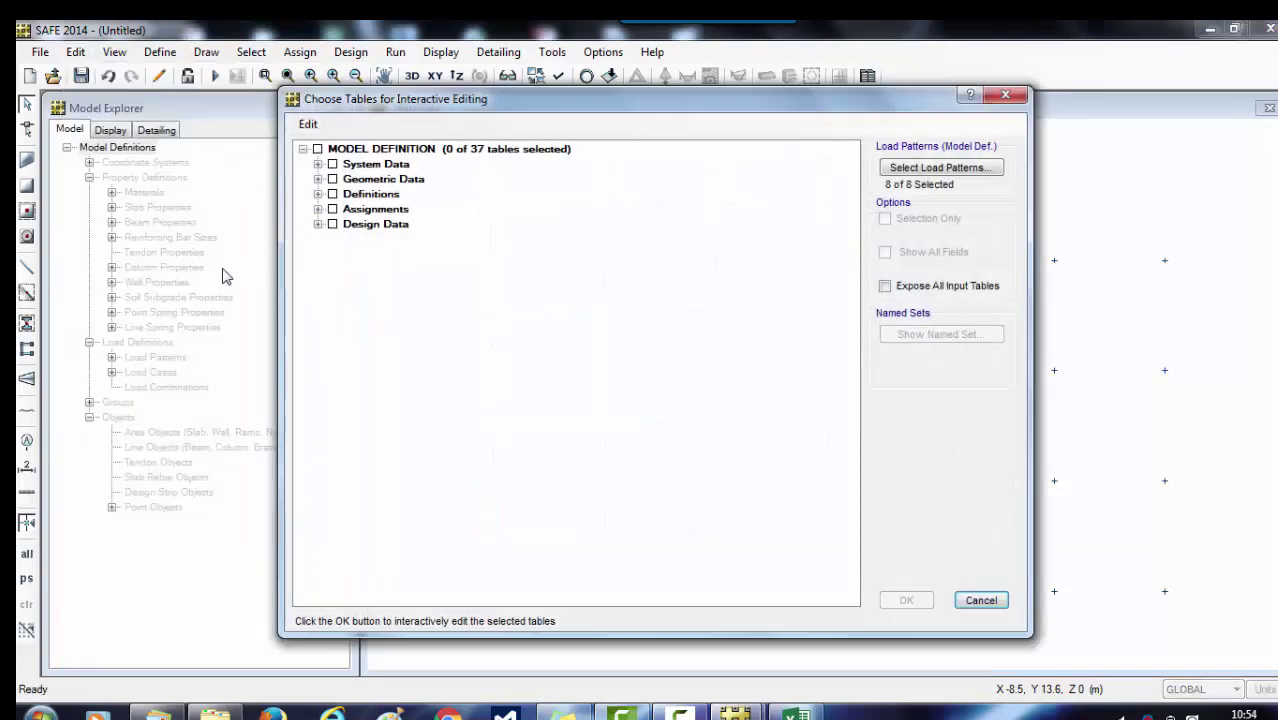
left_click(318, 179)
left_click(347, 194)
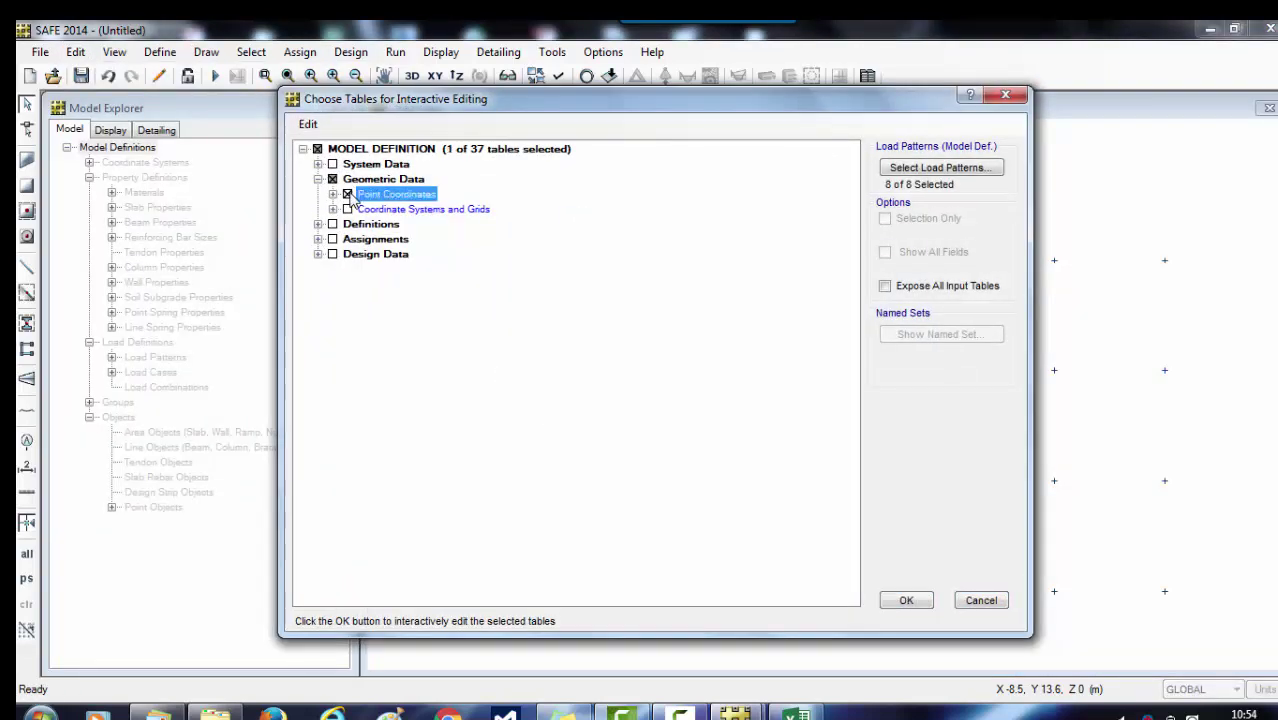
left_click(906, 600)
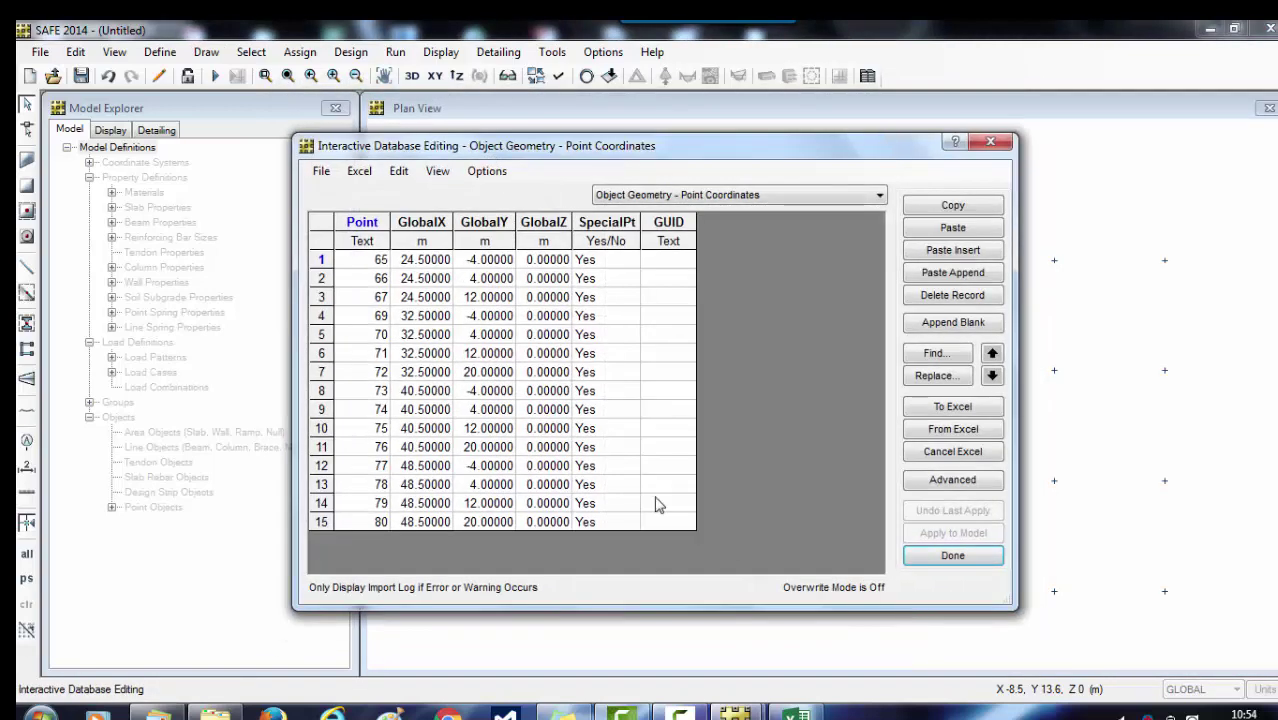
left_click(952, 414)
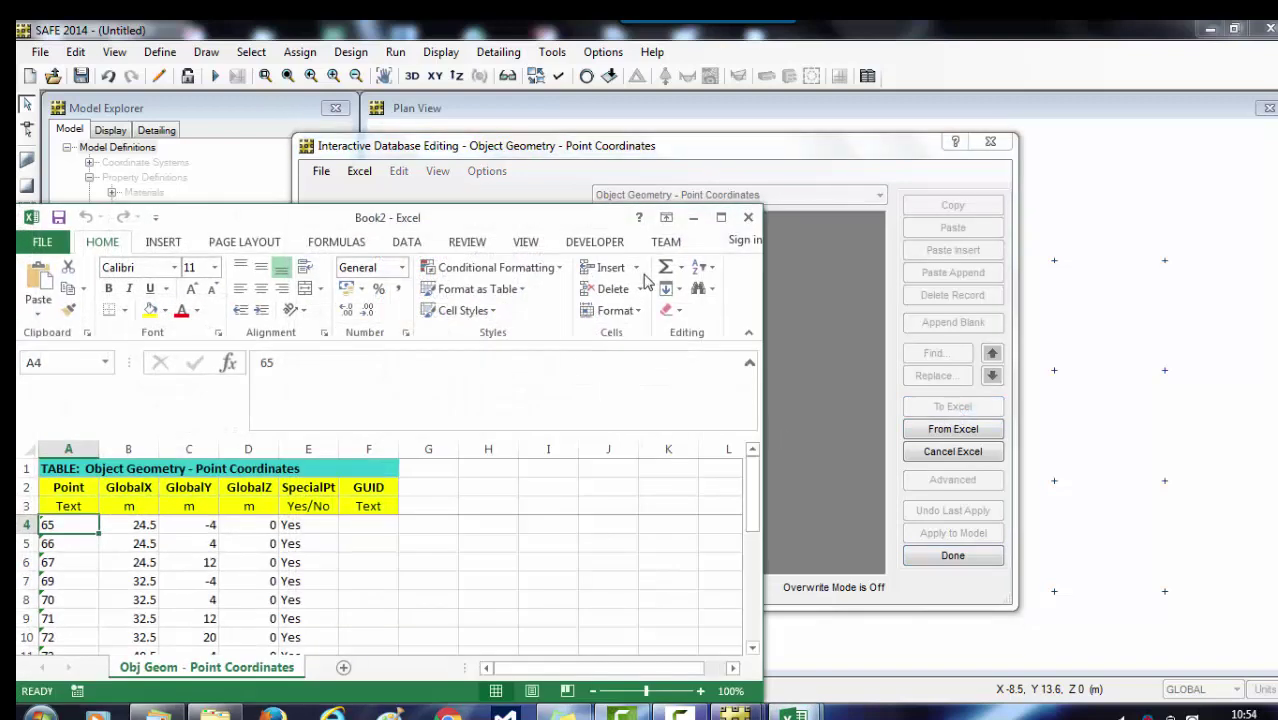
left_click_drag(546, 228, 740, 102)
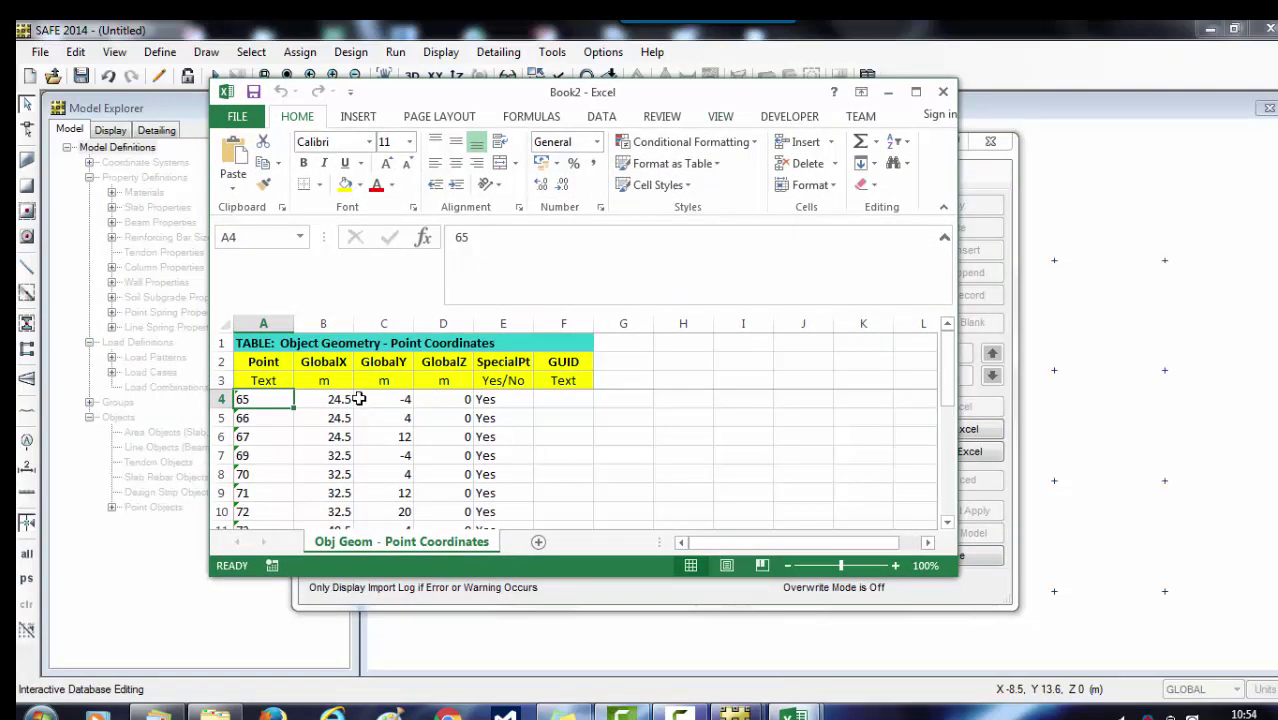
Step: Copy all the moved points' rows from Point through SpecialPt, A4 to E18, in Book2
left_click_drag(246, 400, 478, 488)
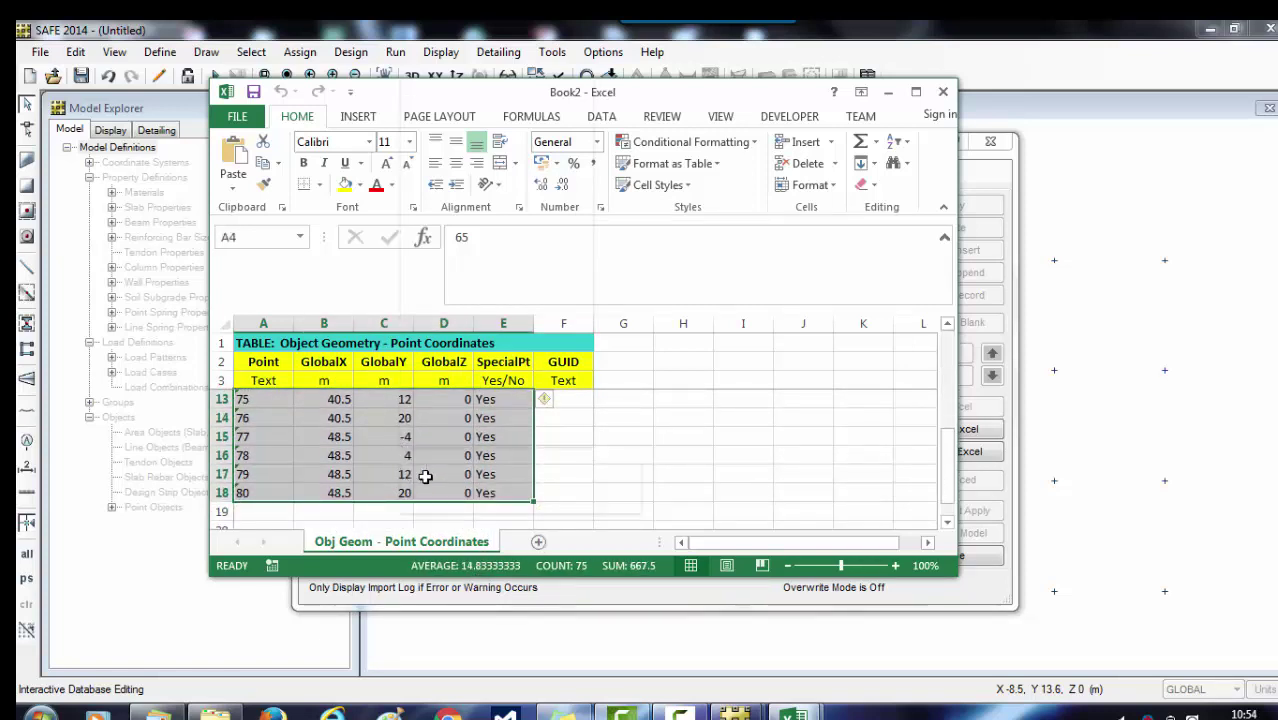
right_click(402, 454)
left_click(455, 106)
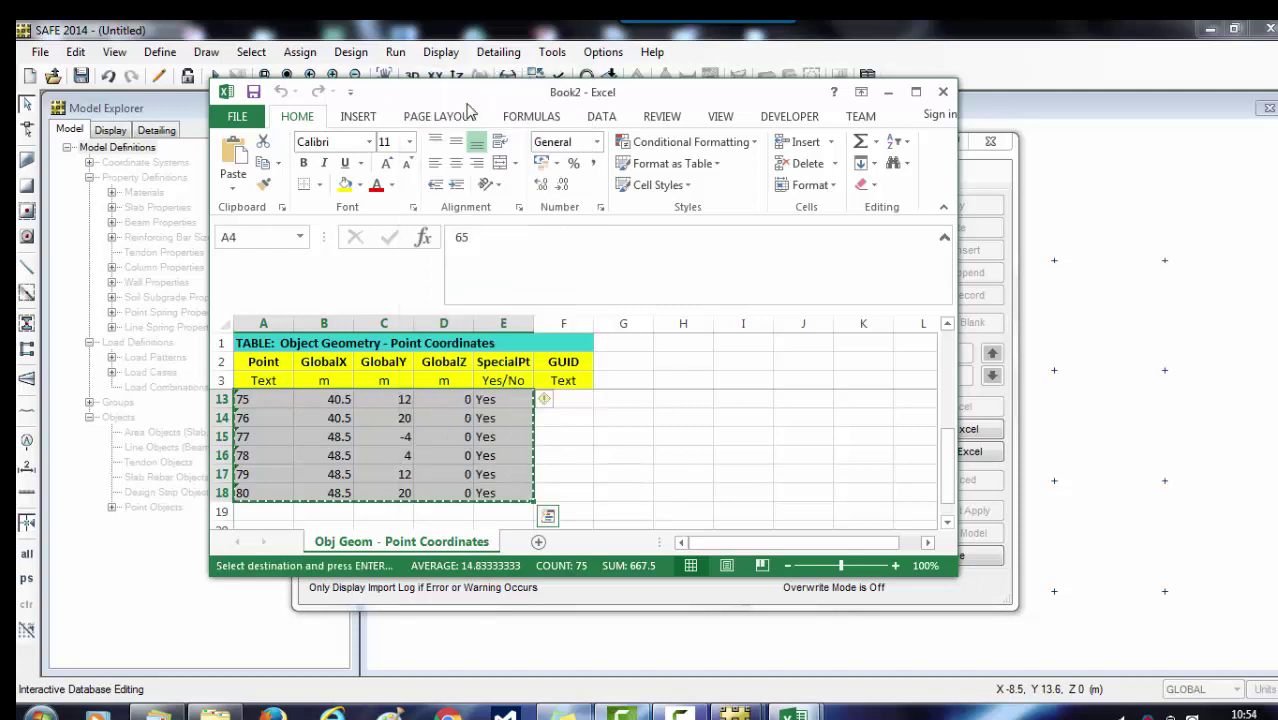
Step: Switch to Book1 and paste the copied point rows starting at cell A21, below the combined model's points
left_click(794, 714)
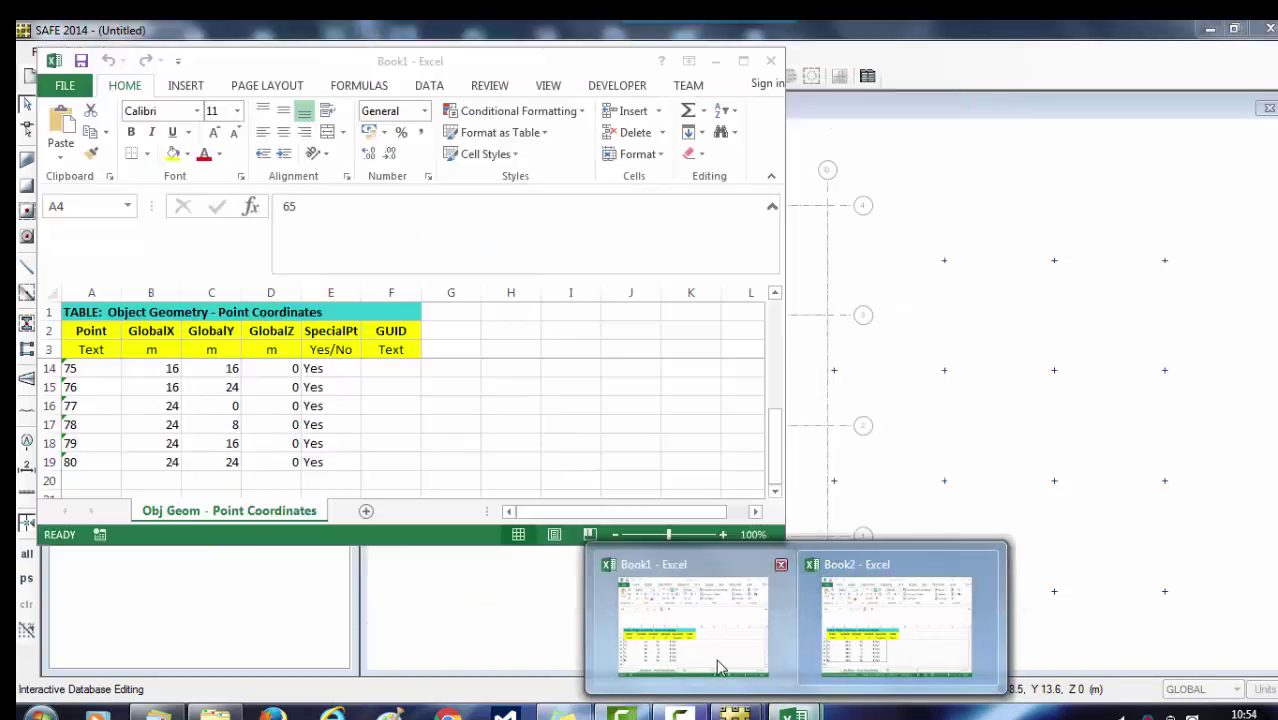
left_click(718, 668)
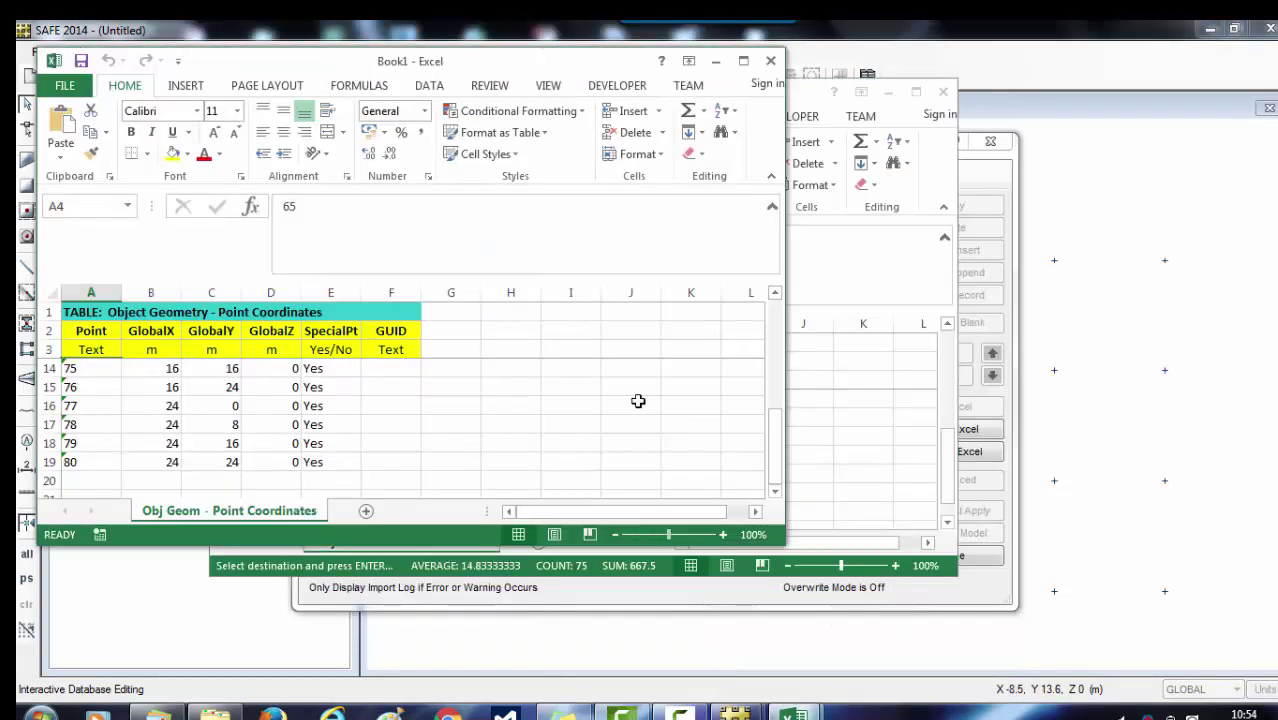
left_click(742, 62)
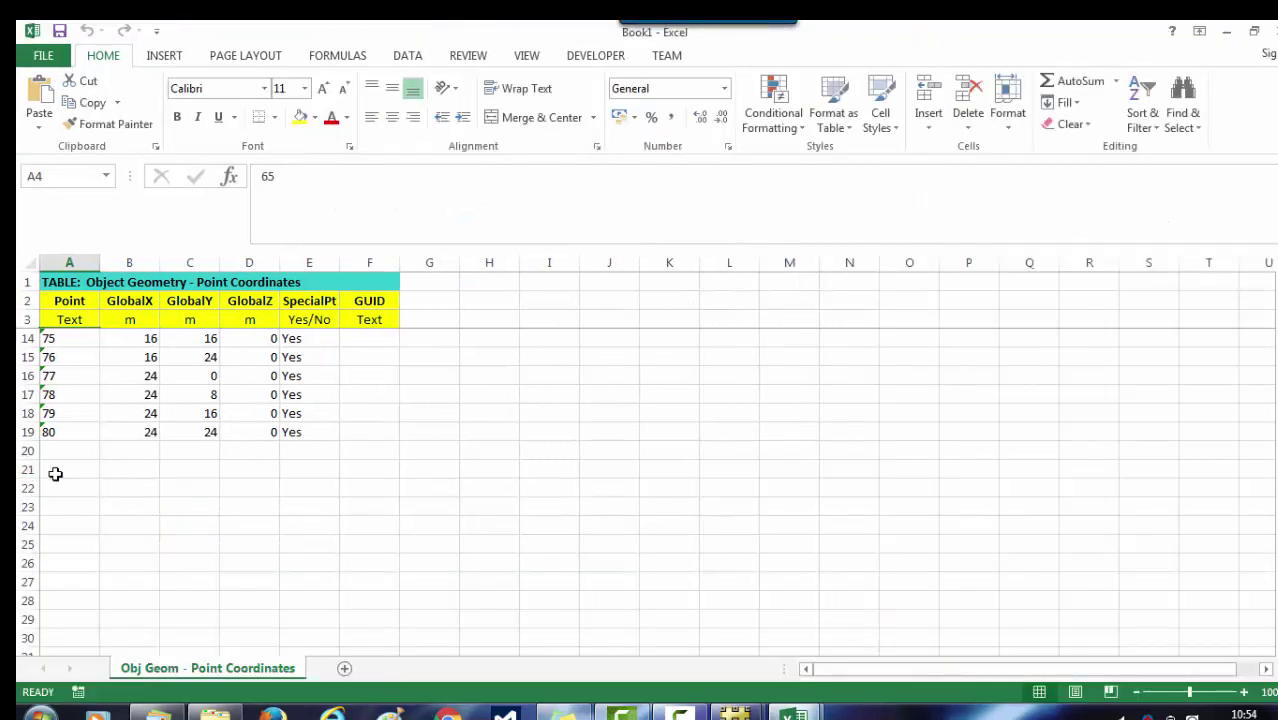
left_click(60, 472)
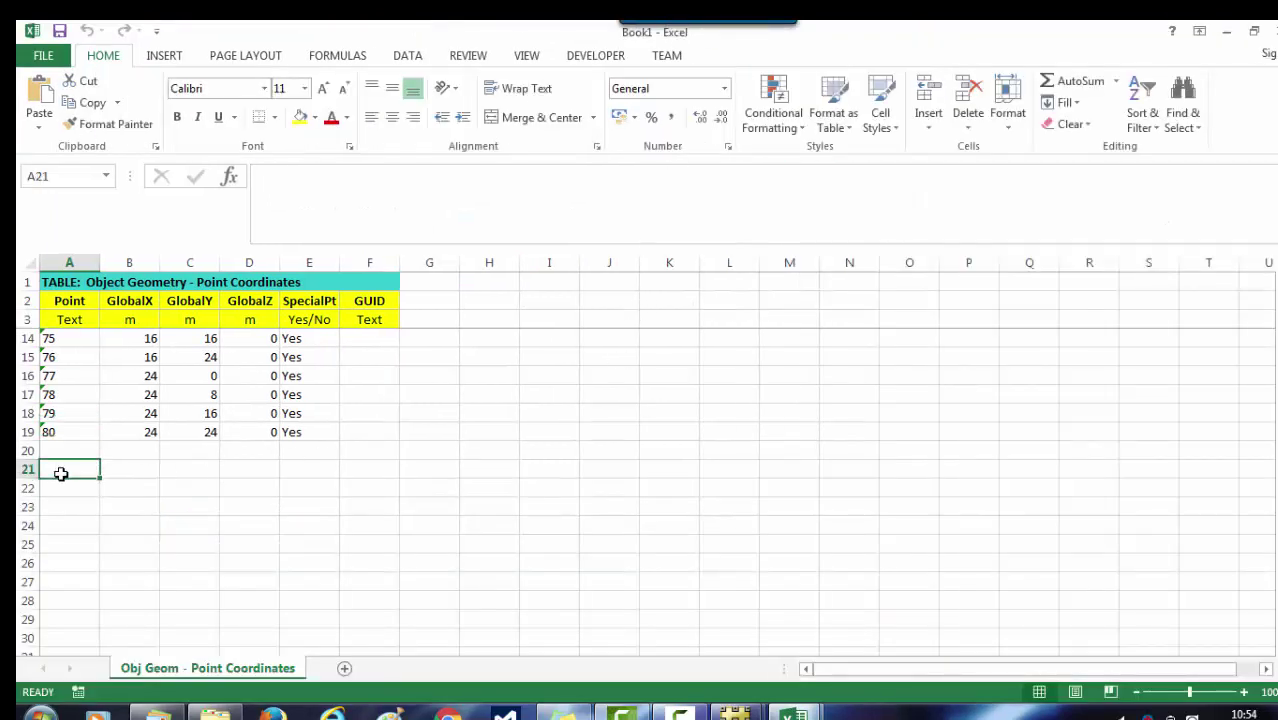
left_click(39, 100)
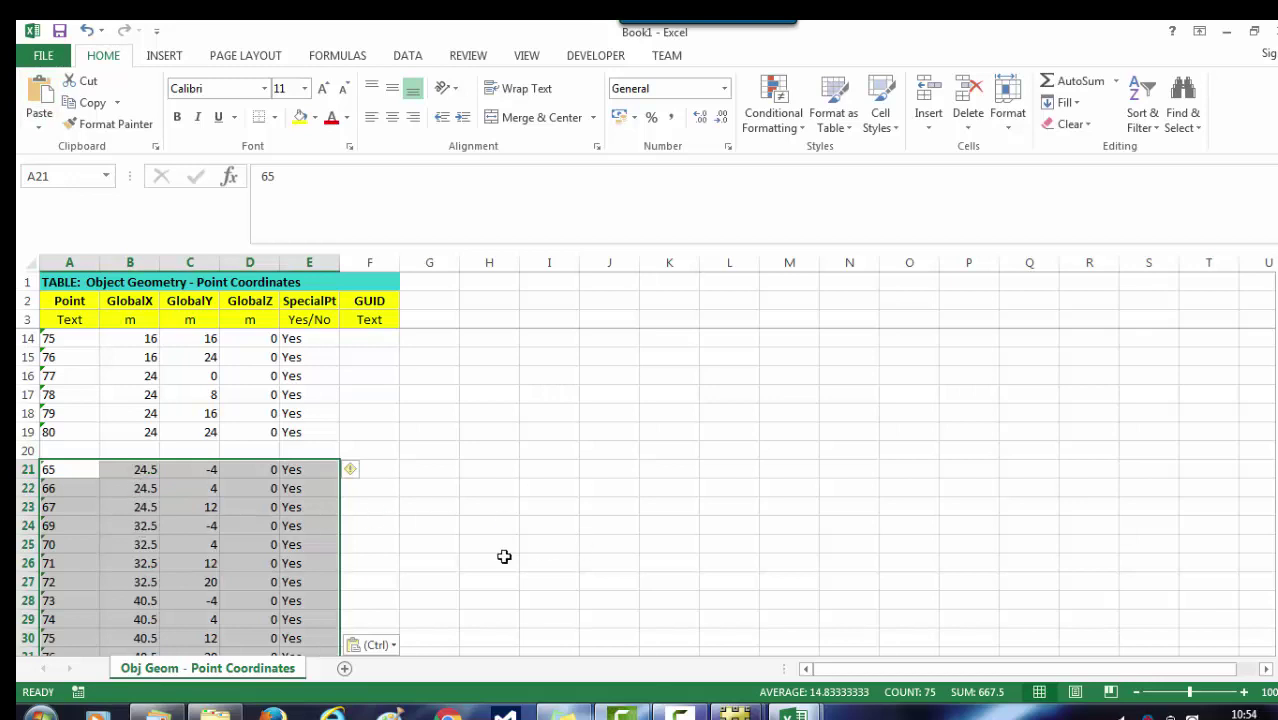
left_click(470, 560)
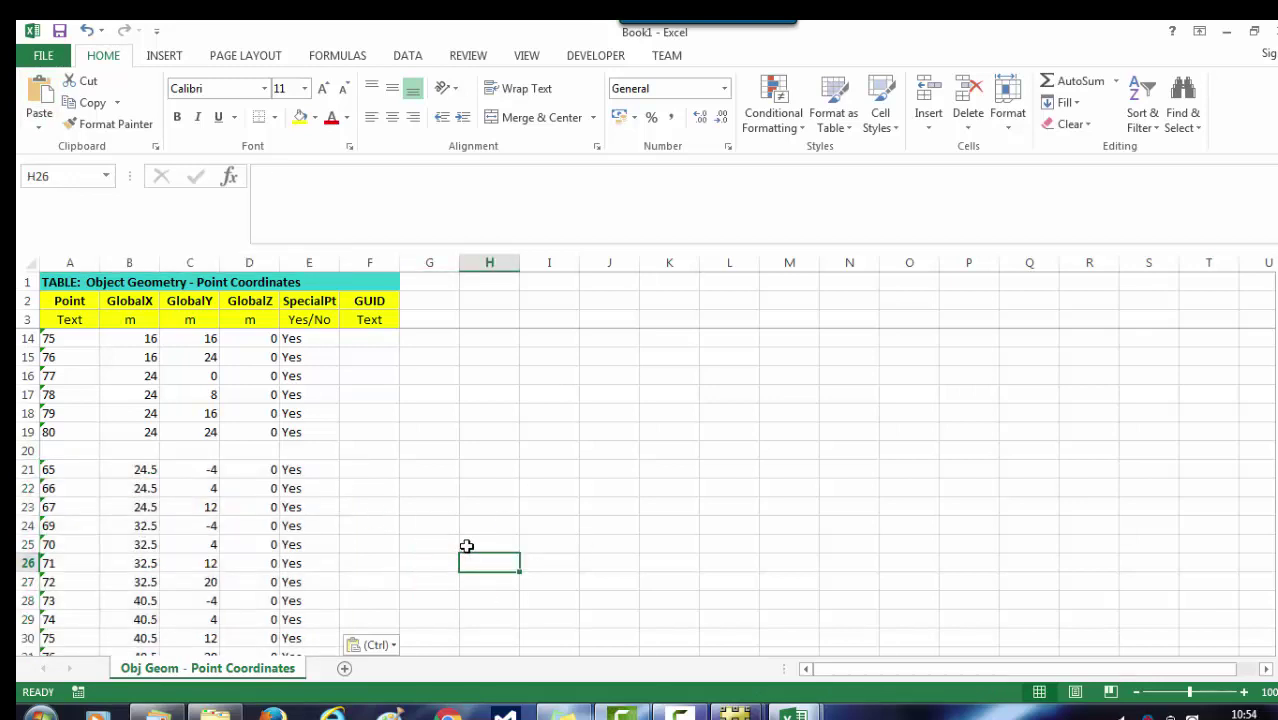
scroll(466, 546, "up", 3)
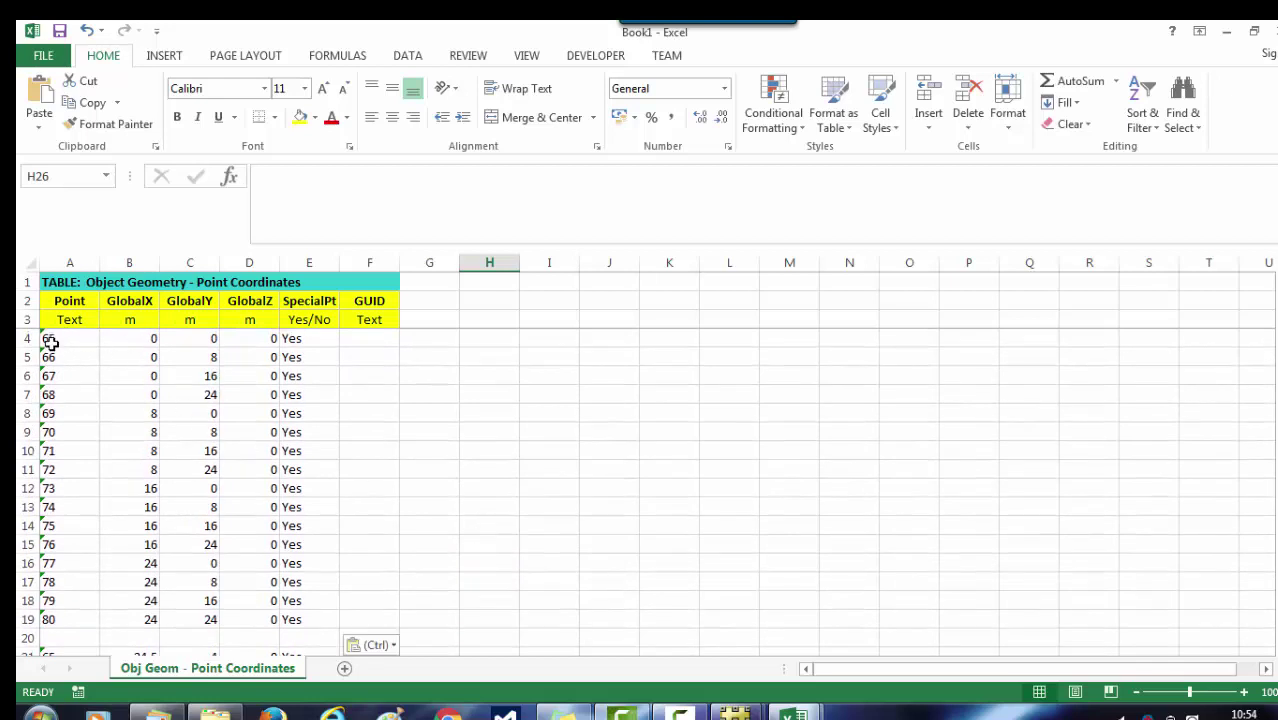
scroll(531, 510, "down", 5)
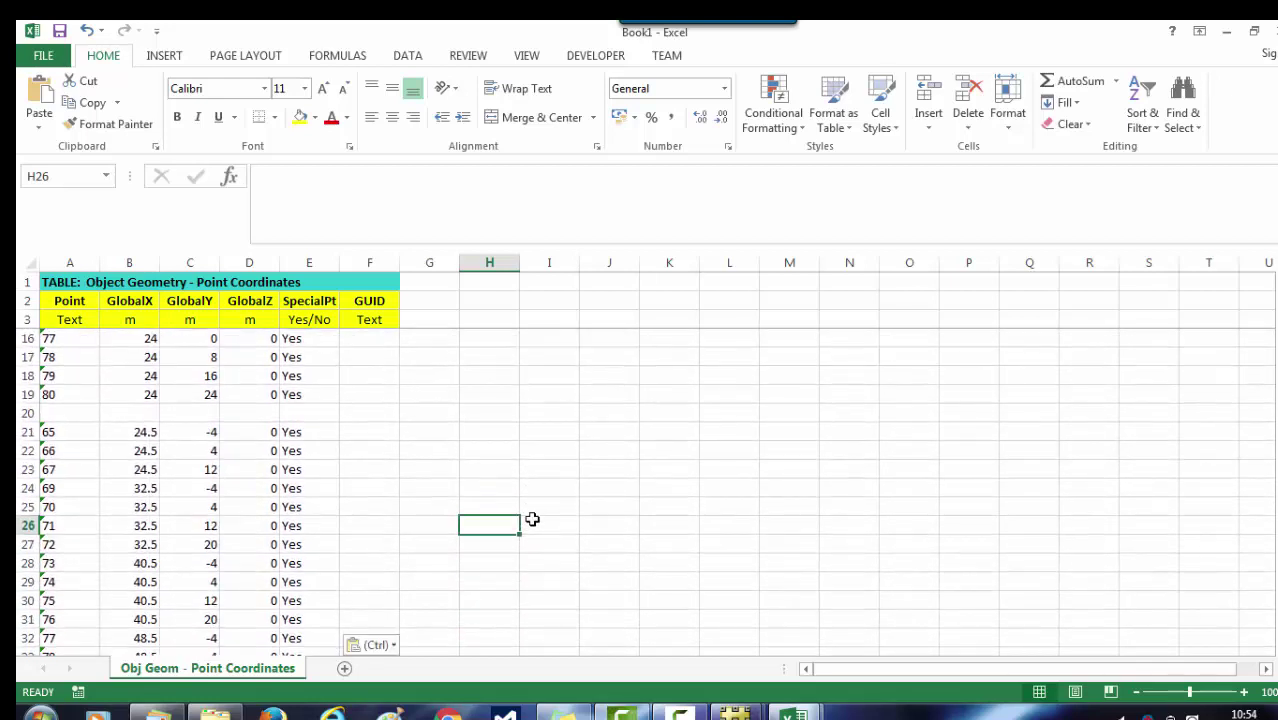
scroll(533, 518, "down", 1)
scroll(533, 518, "up", 1)
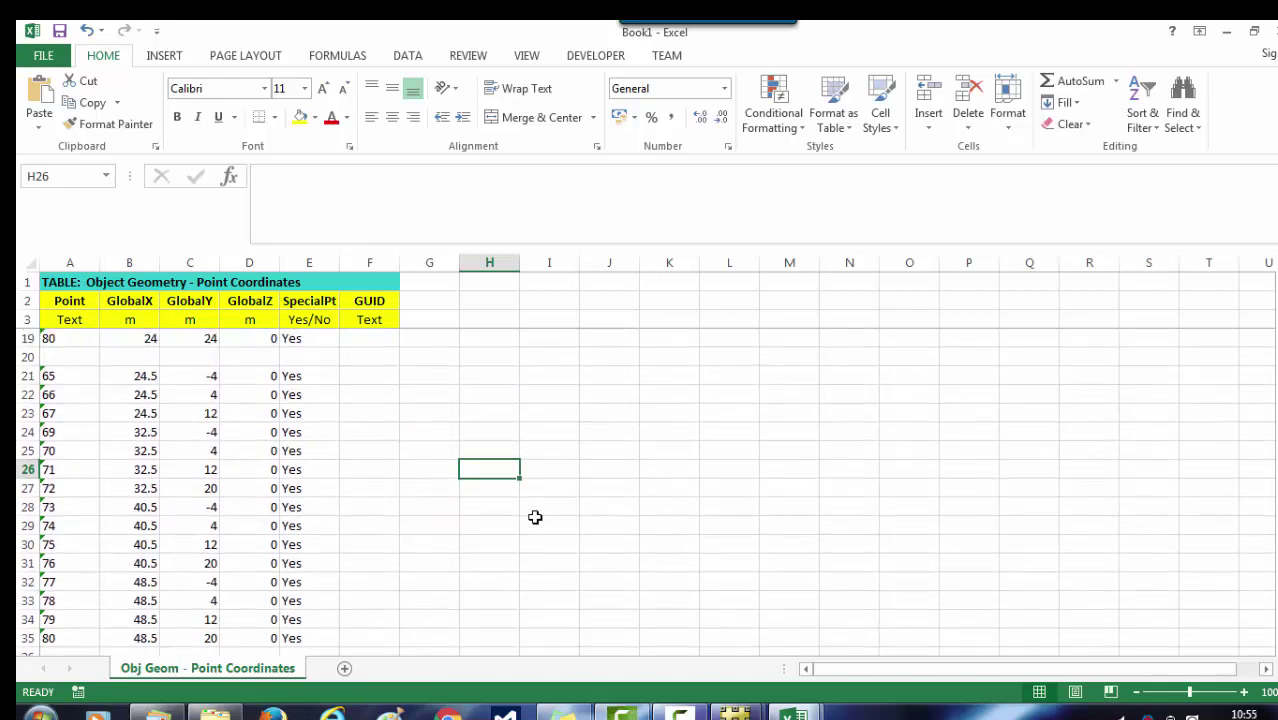
Step: Rename the pasted points in cells A21 to A24 as 65b, 66b, 67b and 69b
left_click(70, 376)
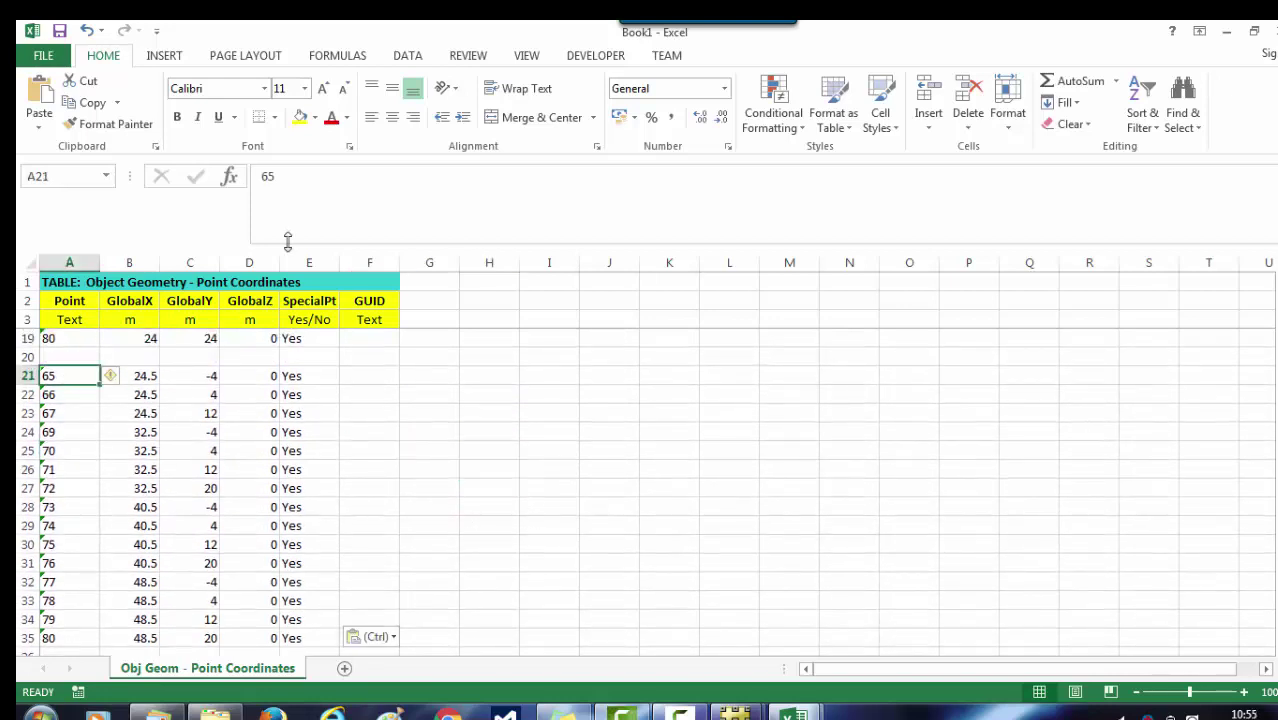
left_click(315, 176)
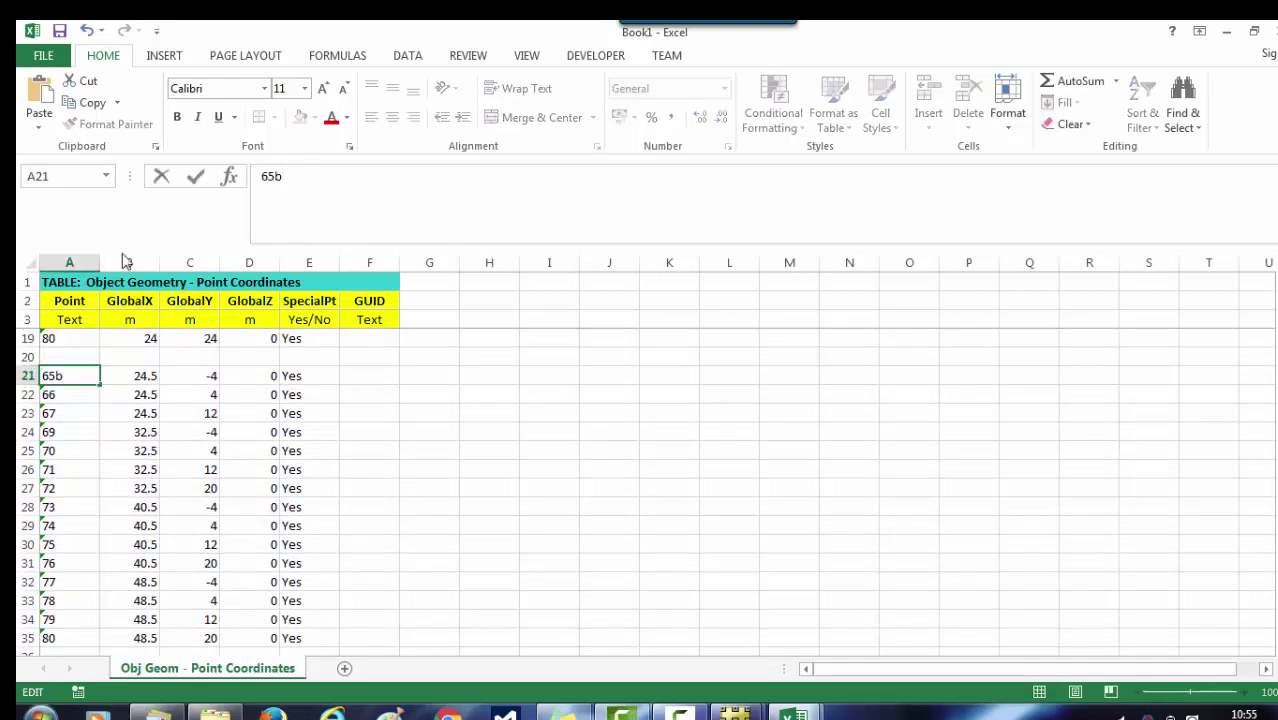
left_click(71, 396)
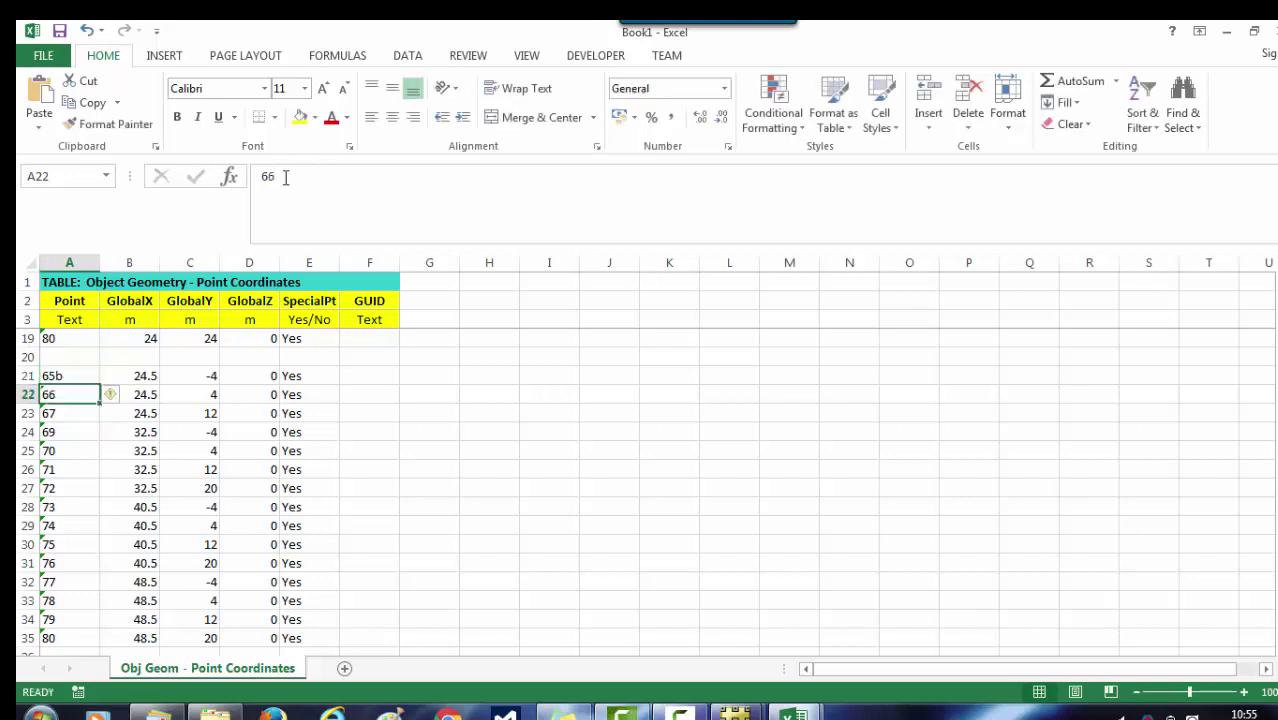
left_click(285, 176)
type("b")
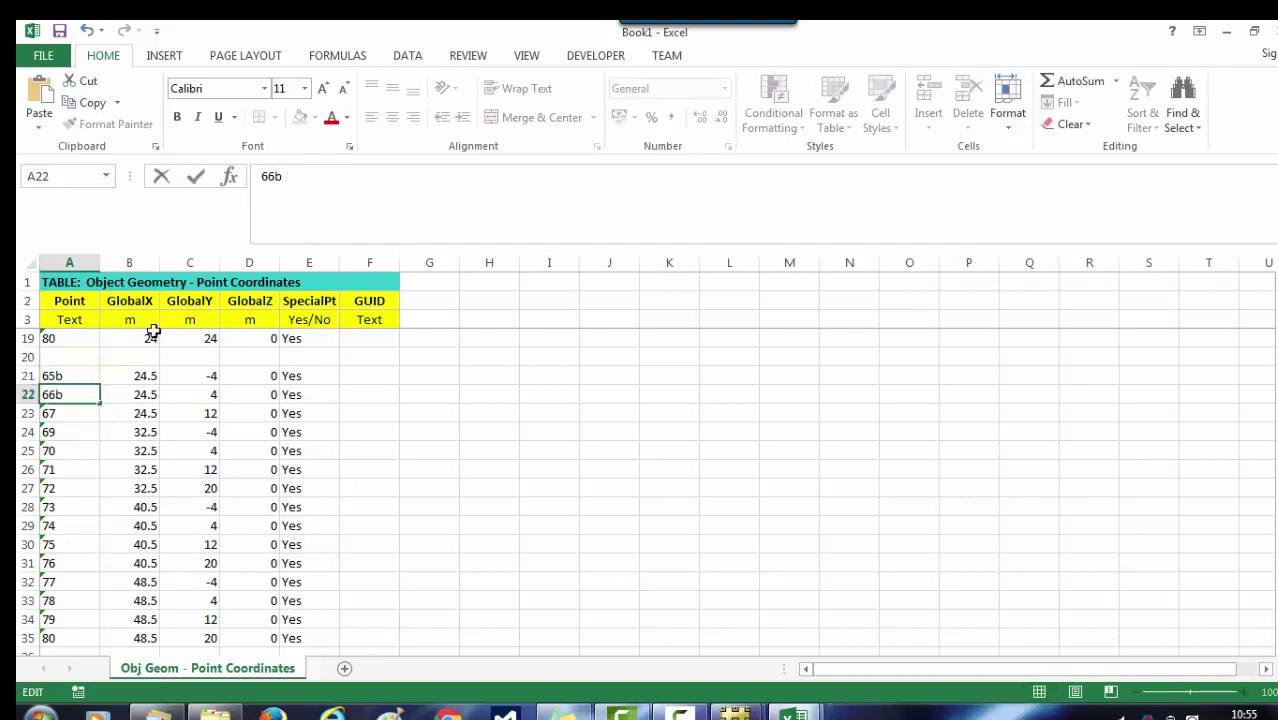
left_click(72, 413)
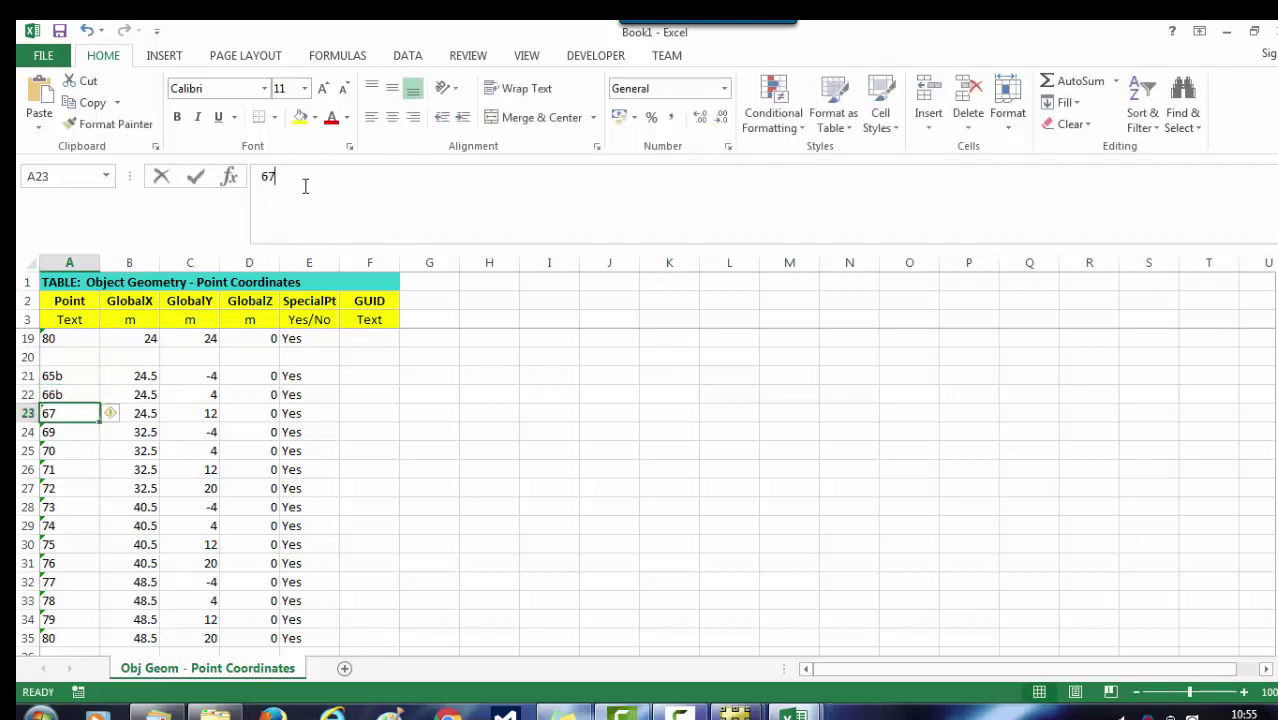
left_click(305, 186)
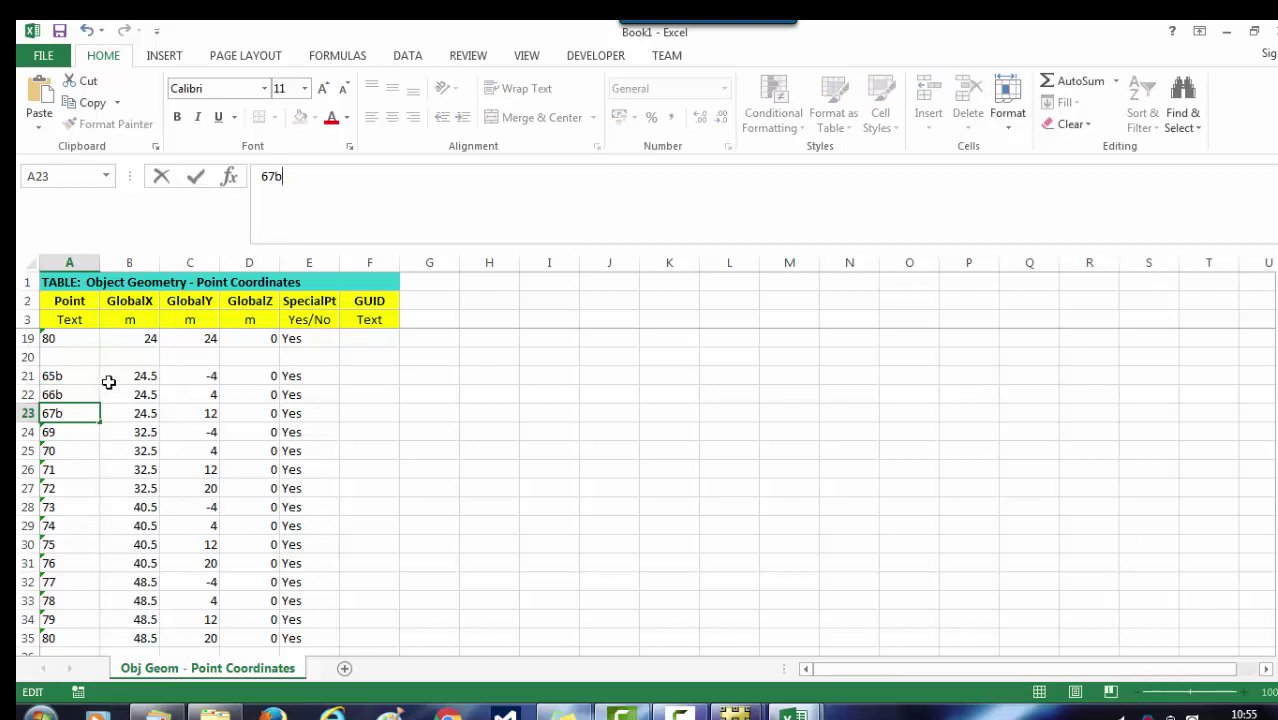
left_click(79, 432)
left_click(305, 186)
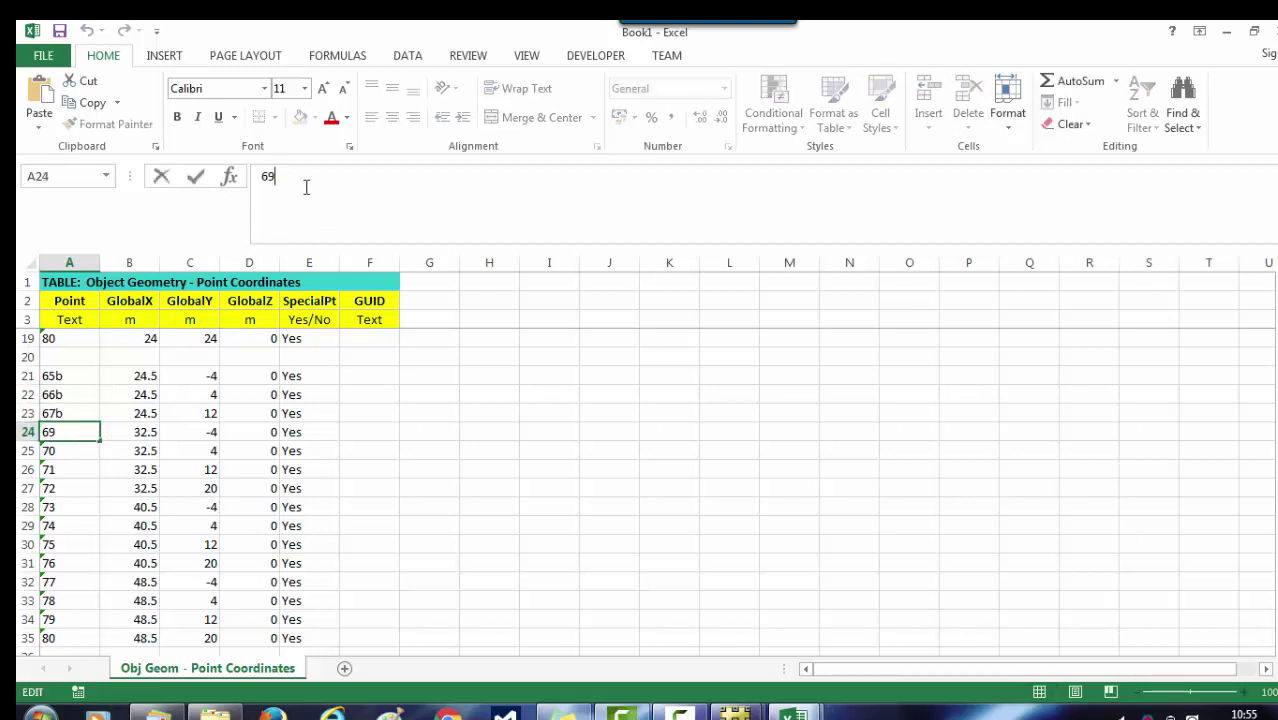
type("b")
key("Return")
Step: Rename the pasted points in cells A25 to A28 as 70b, 71b, 72b and 73b
left_click(295, 178)
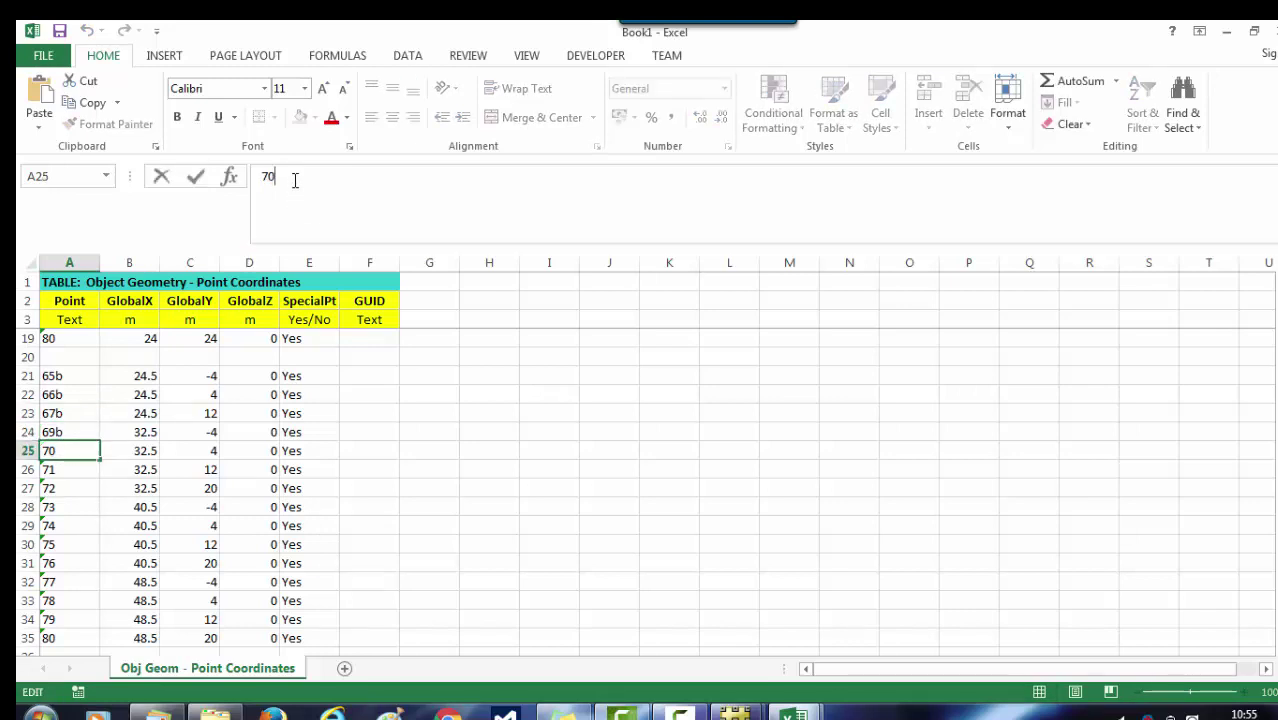
type("b")
left_click(61, 470)
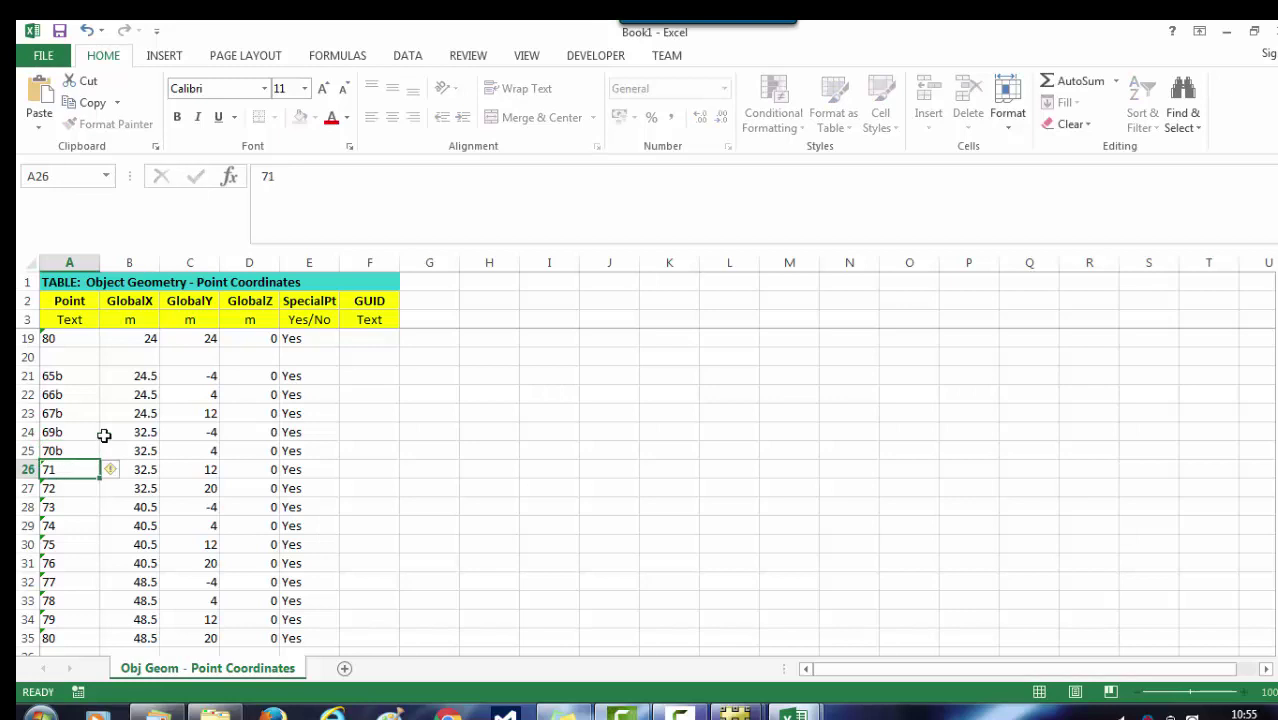
left_click(321, 191)
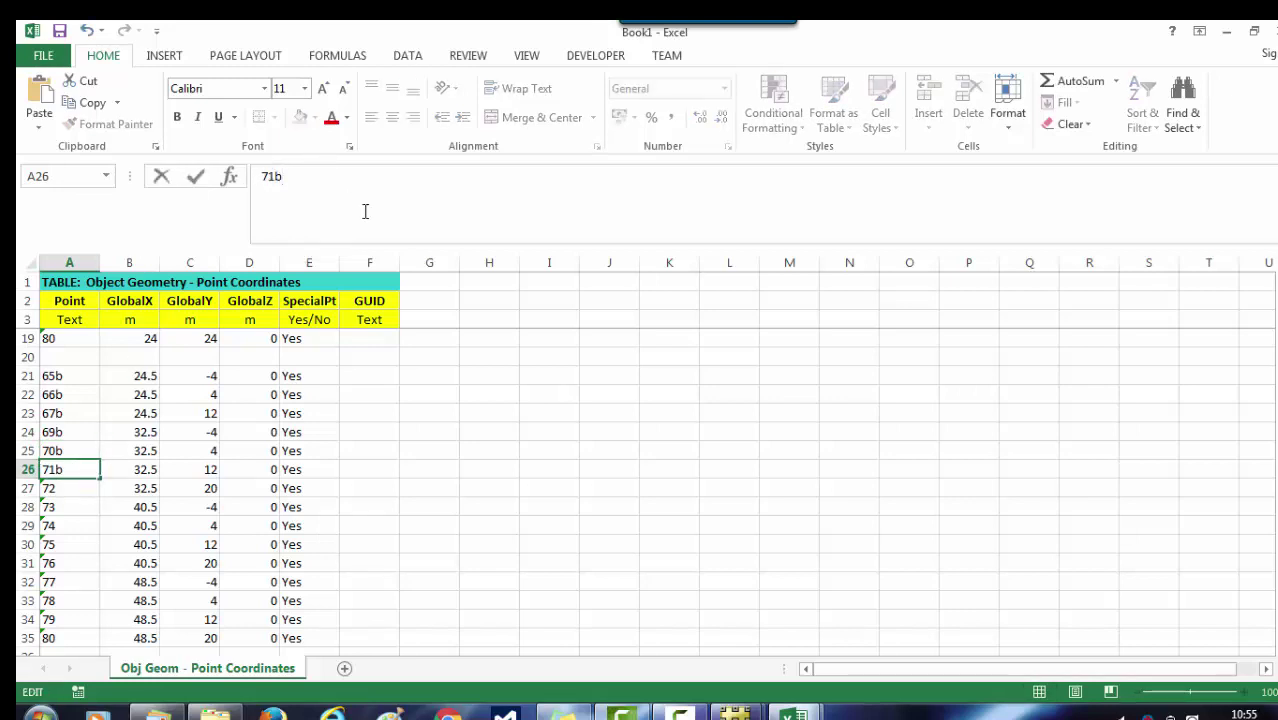
left_click(78, 488)
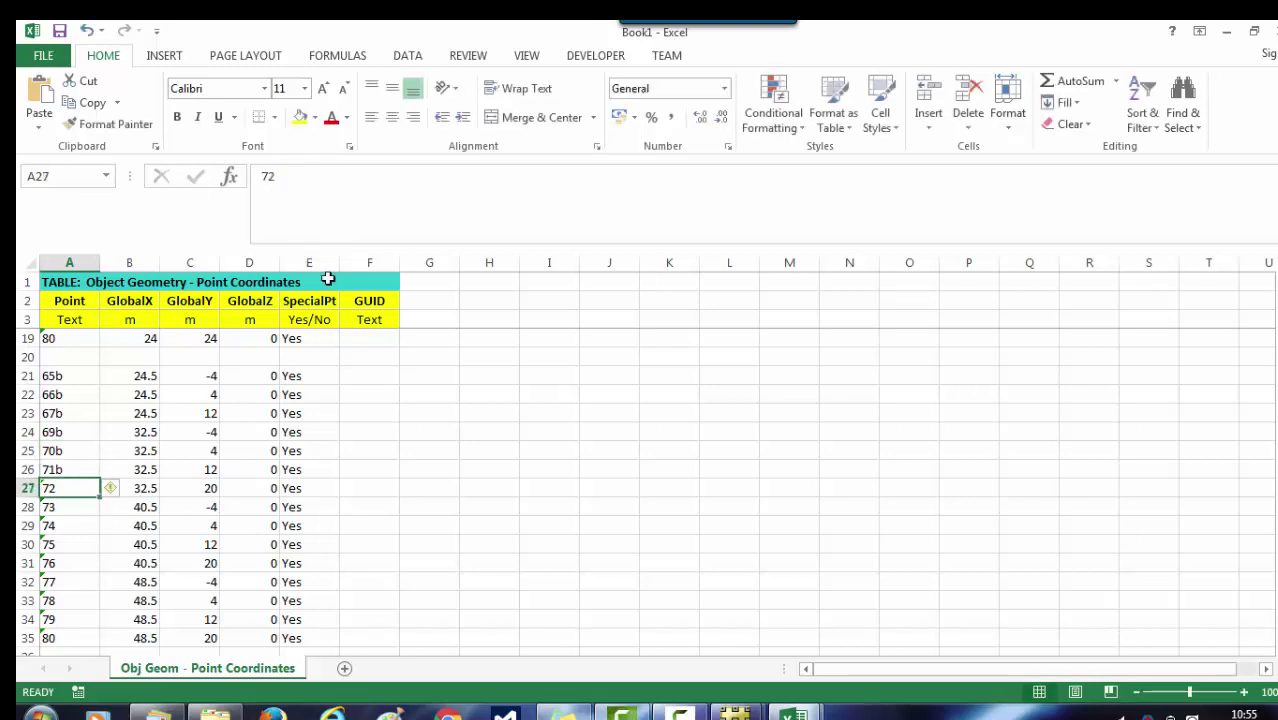
left_click(321, 180)
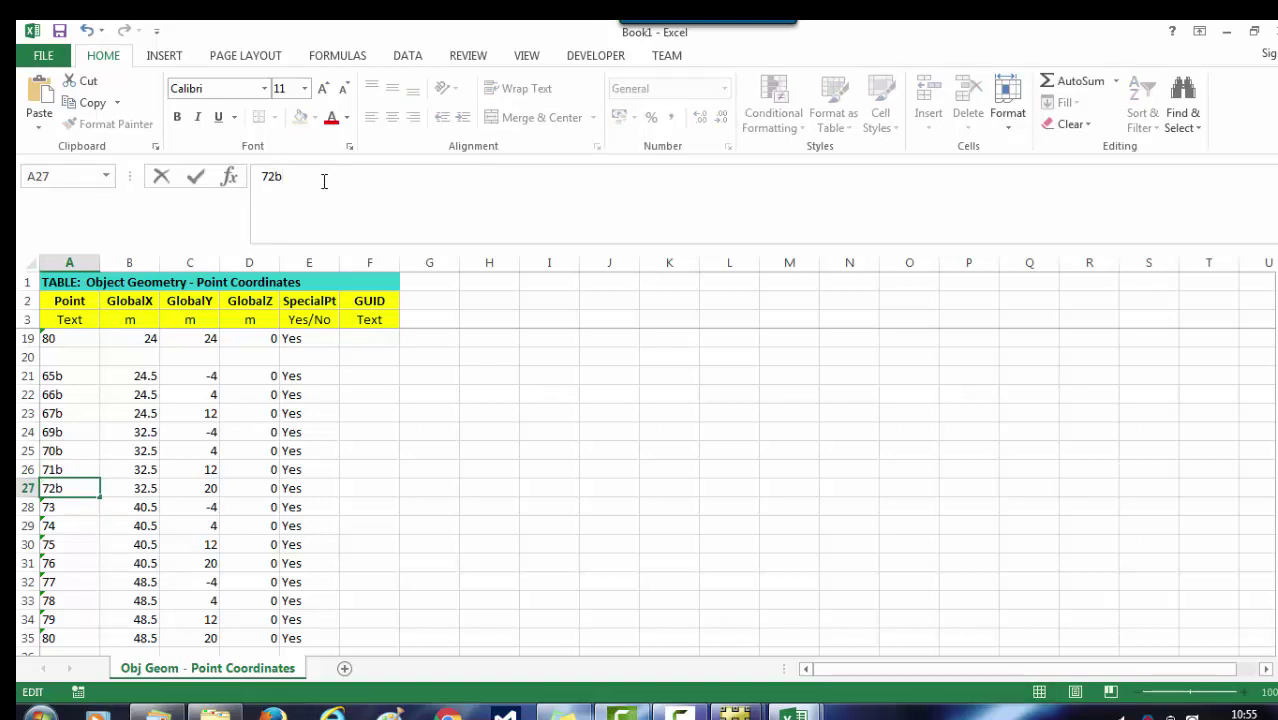
left_click(72, 508)
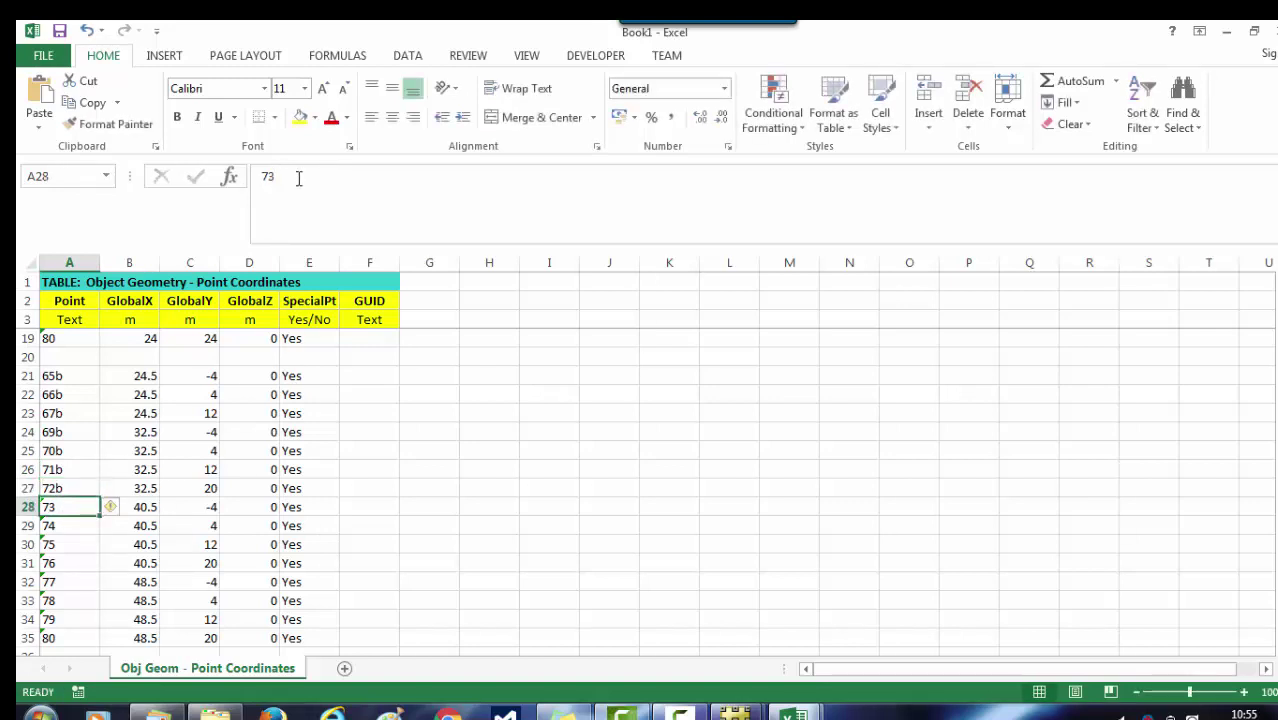
left_click(298, 178)
type("b")
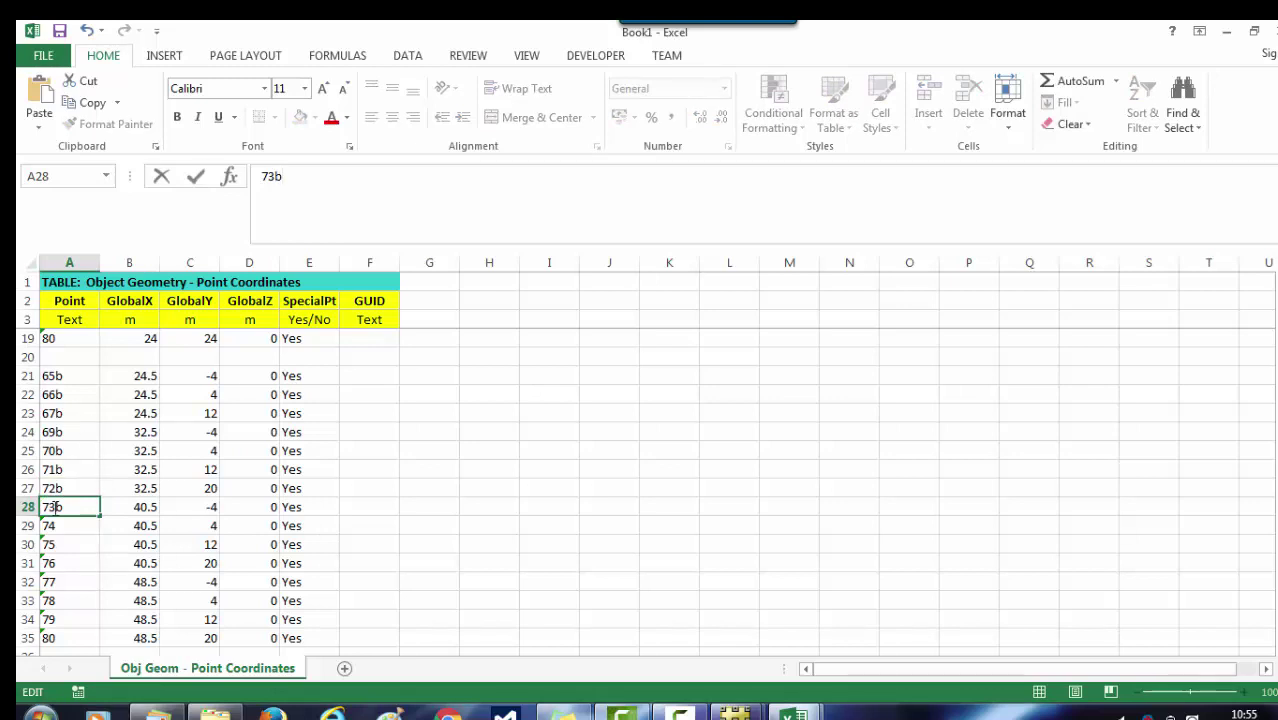
Step: Rename the pasted points in cells A29 to A32 as 74b, 75b, 76b and 77b
left_click(79, 526)
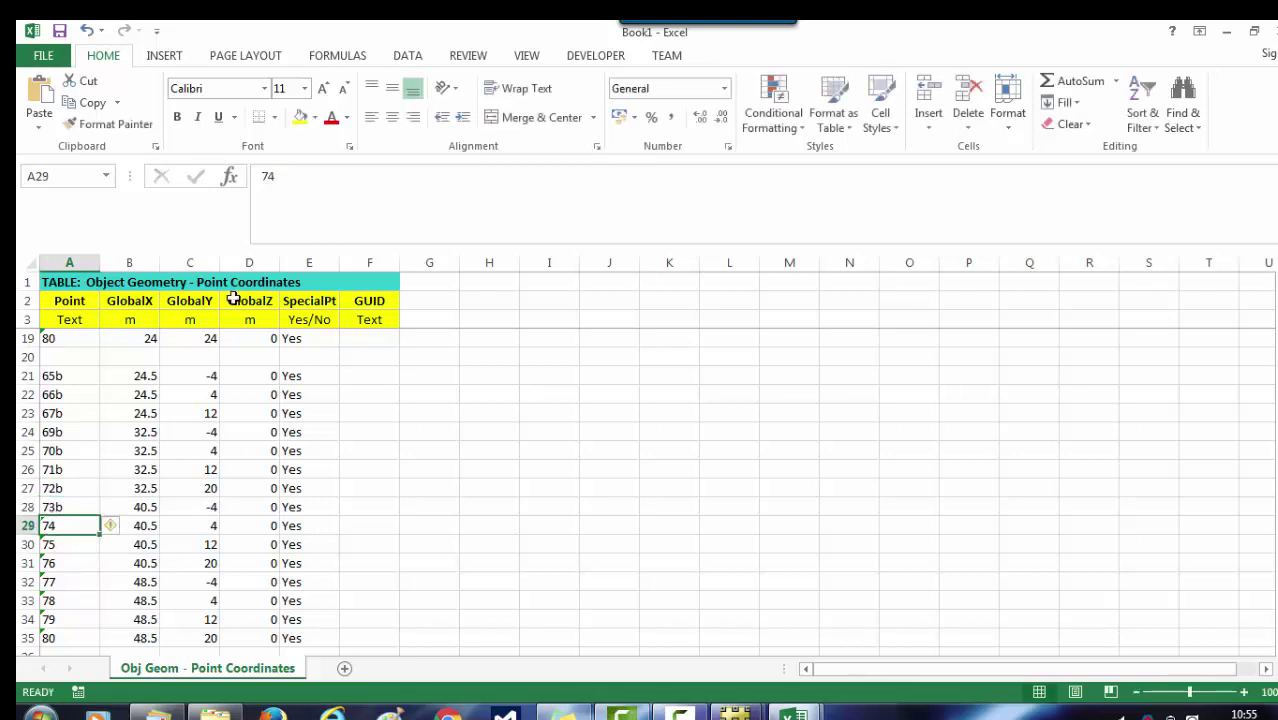
left_click(298, 178)
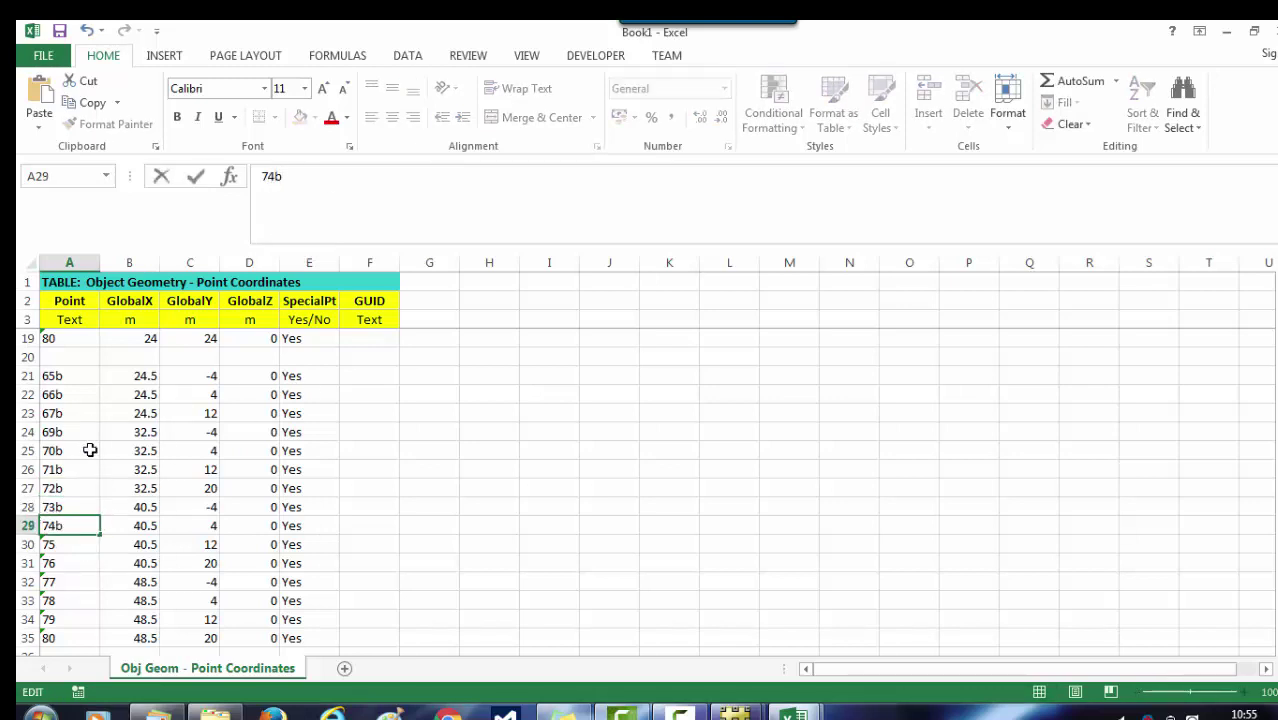
left_click(77, 545)
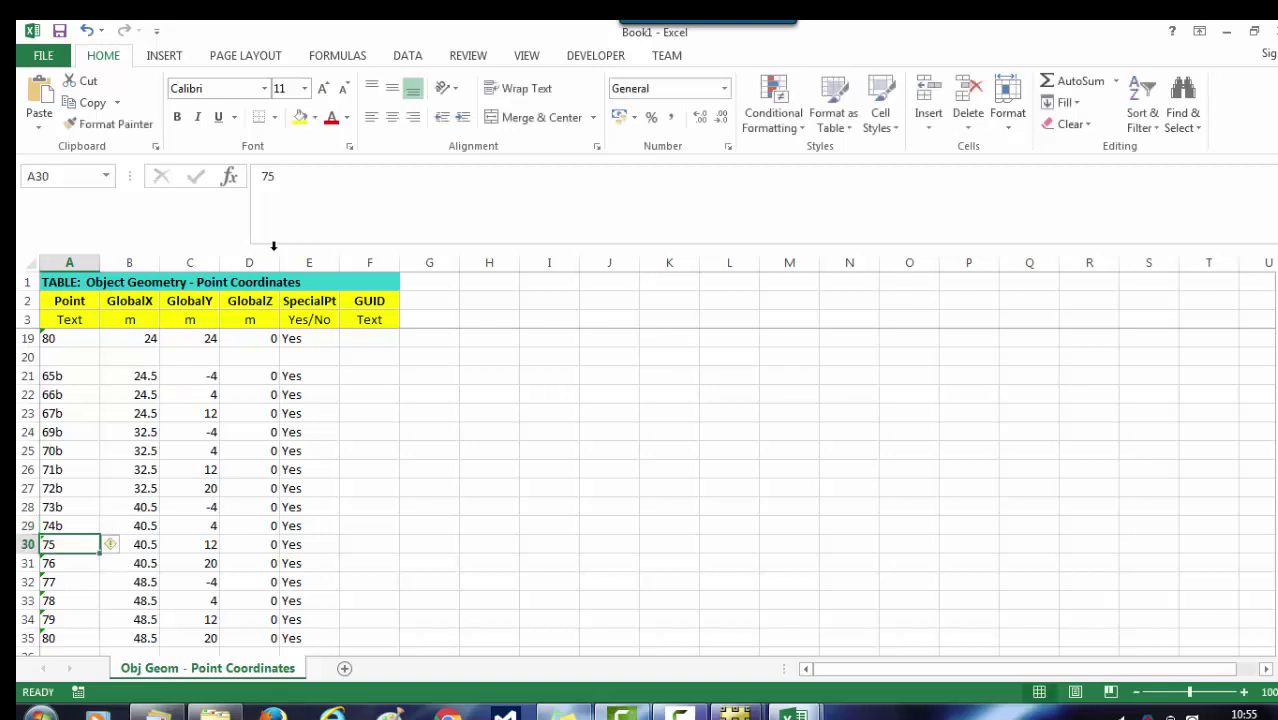
left_click(295, 176)
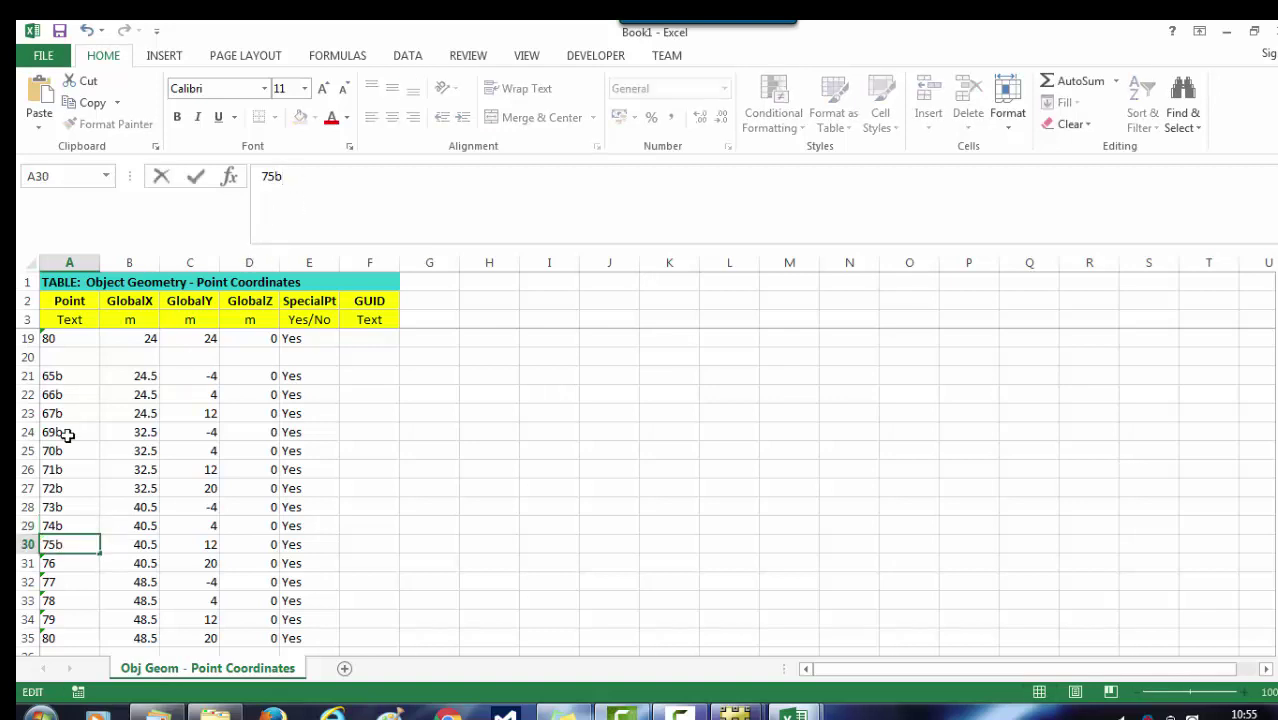
left_click(77, 567)
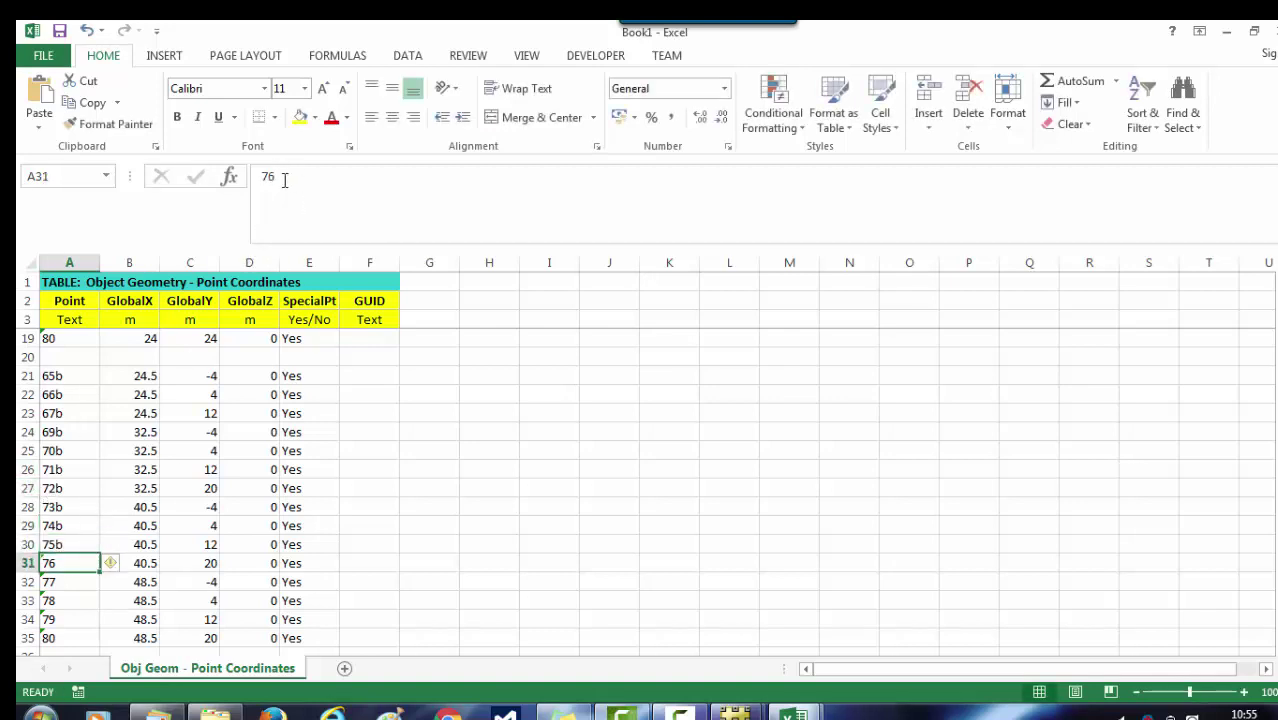
left_click(292, 178)
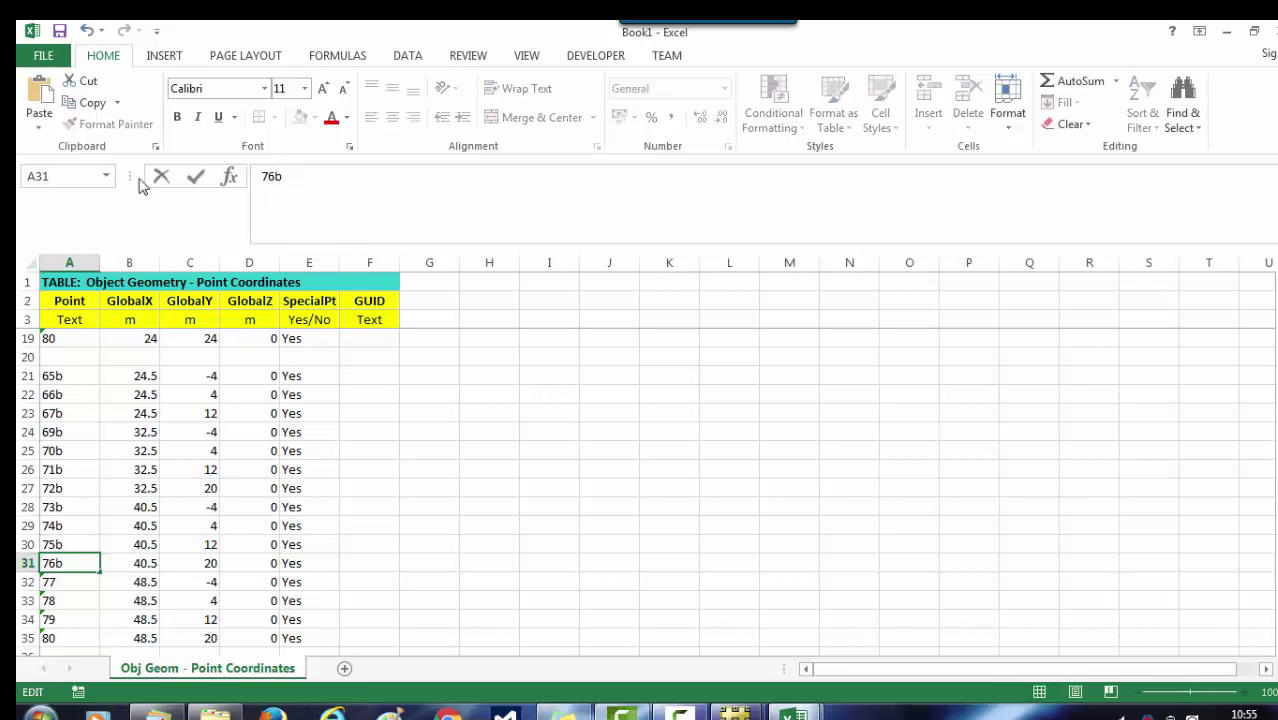
left_click(87, 587)
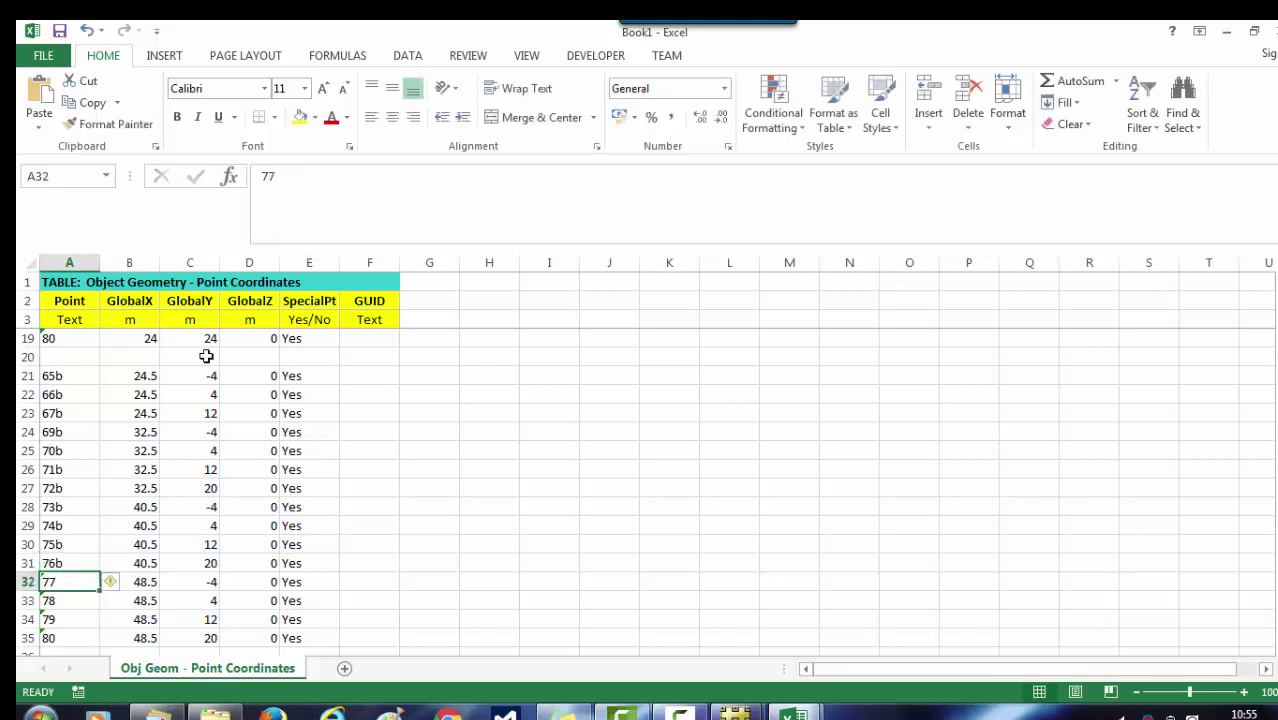
left_click(307, 187)
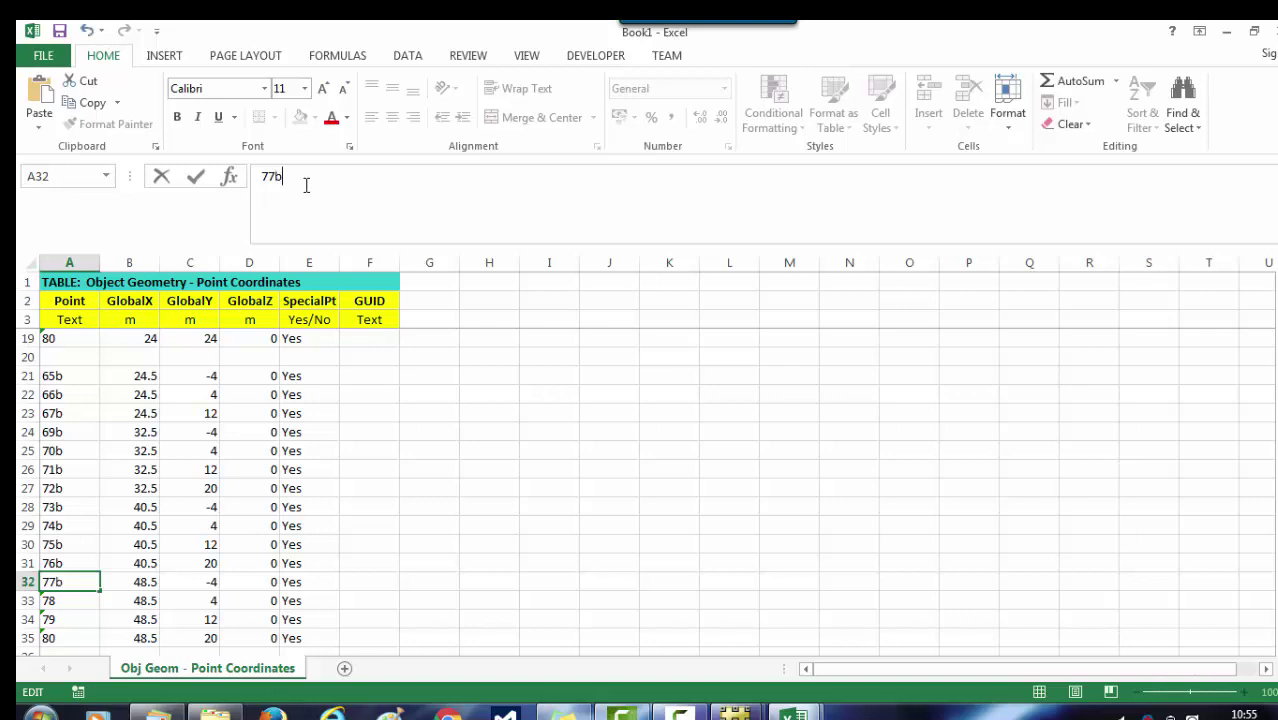
Step: Rename the last pasted points in cells A33 to A35 as 78b, 79b and 80b
left_click(77, 603)
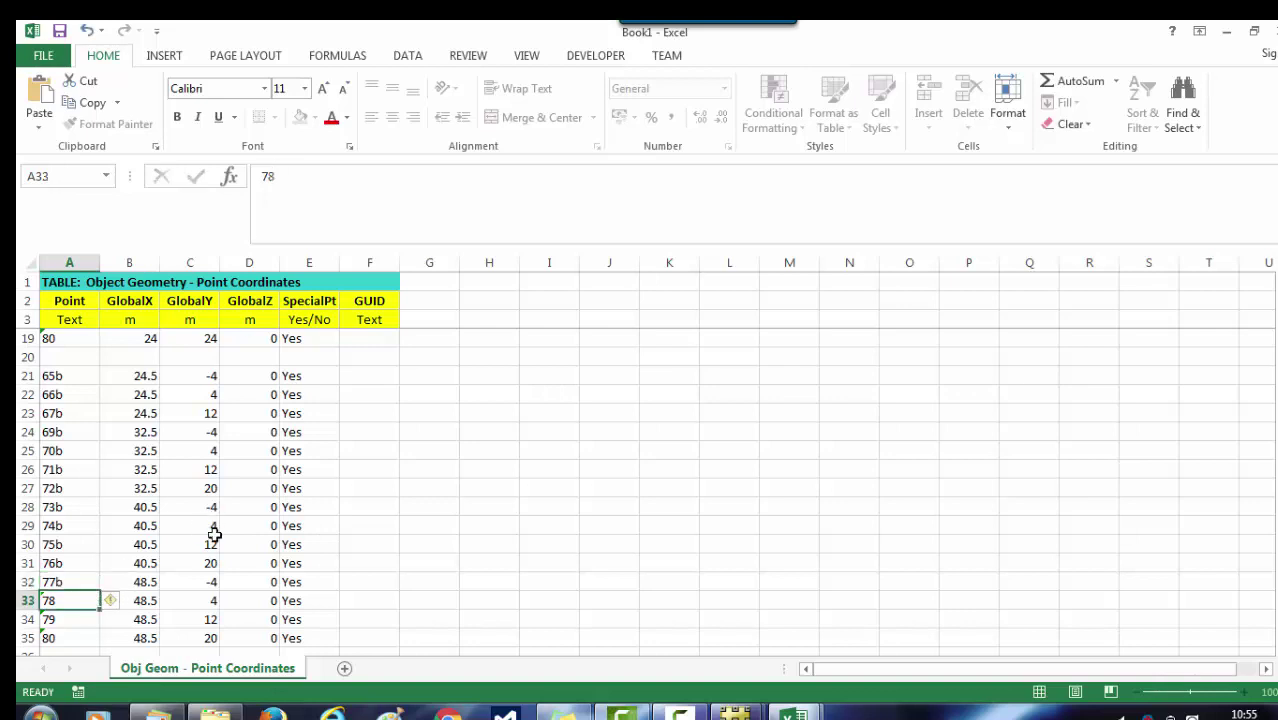
left_click(315, 178)
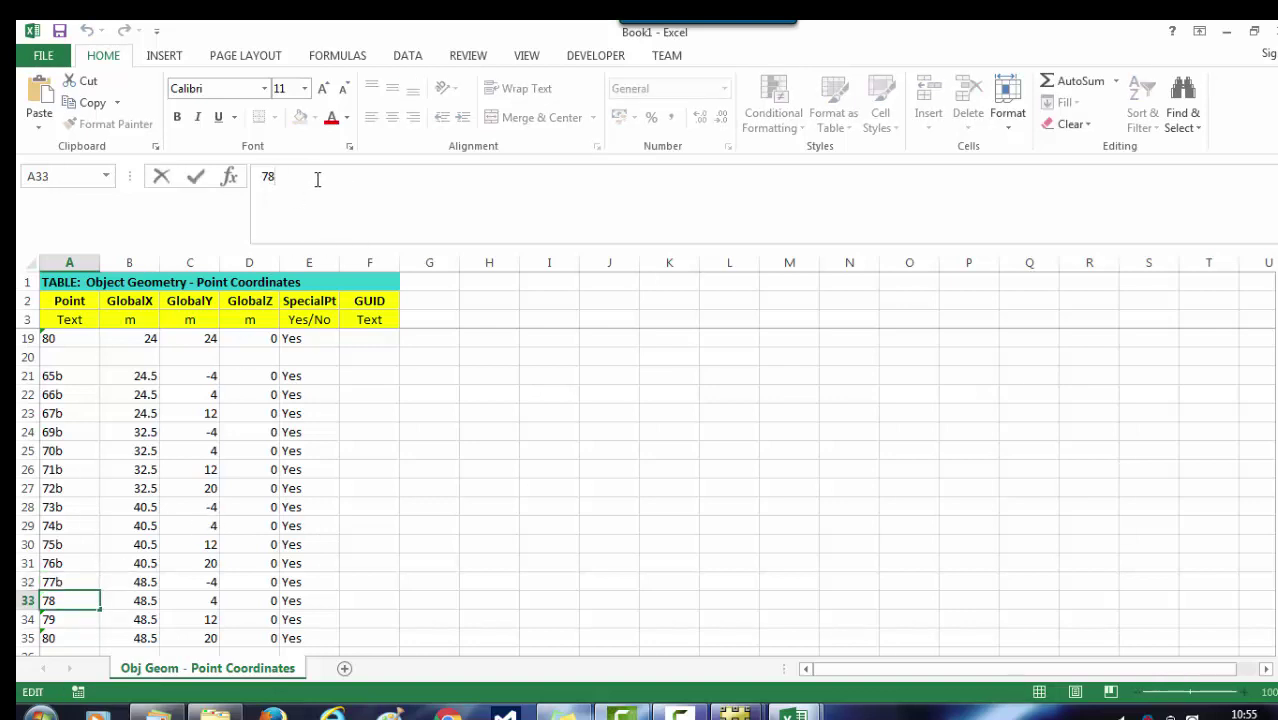
type("b")
left_click(80, 620)
left_click(297, 172)
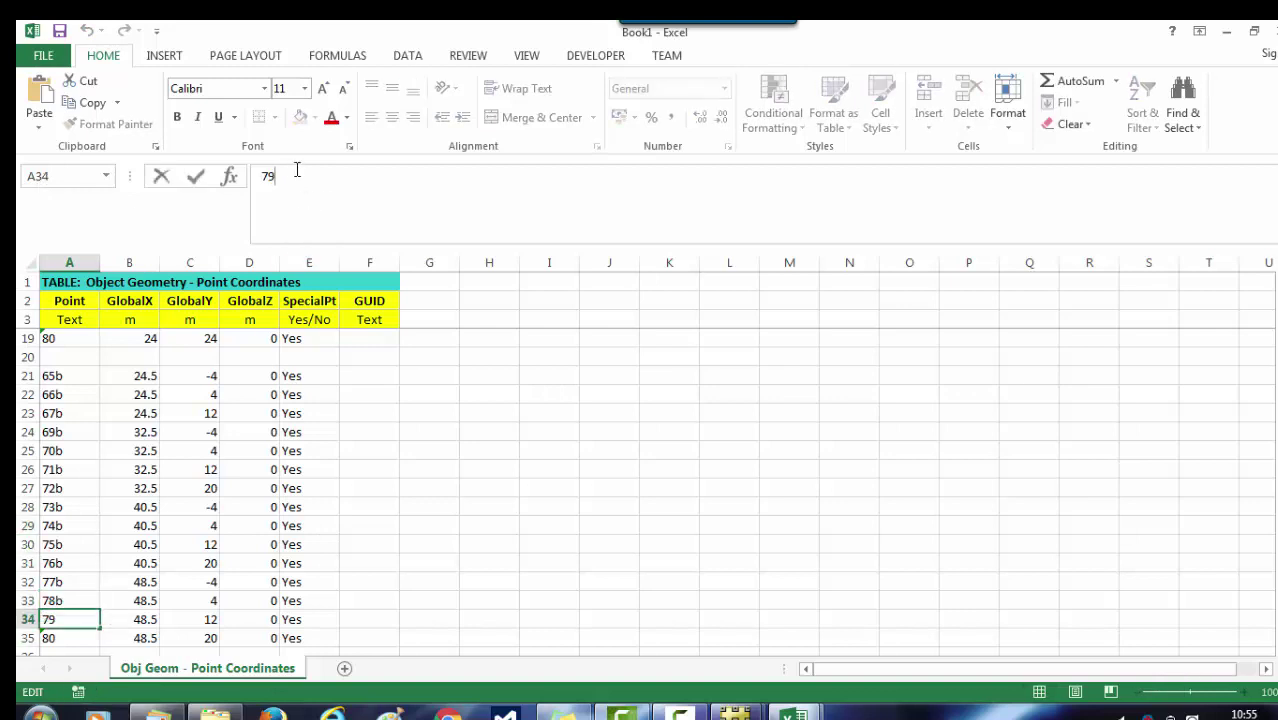
left_click(74, 638)
left_click(316, 178)
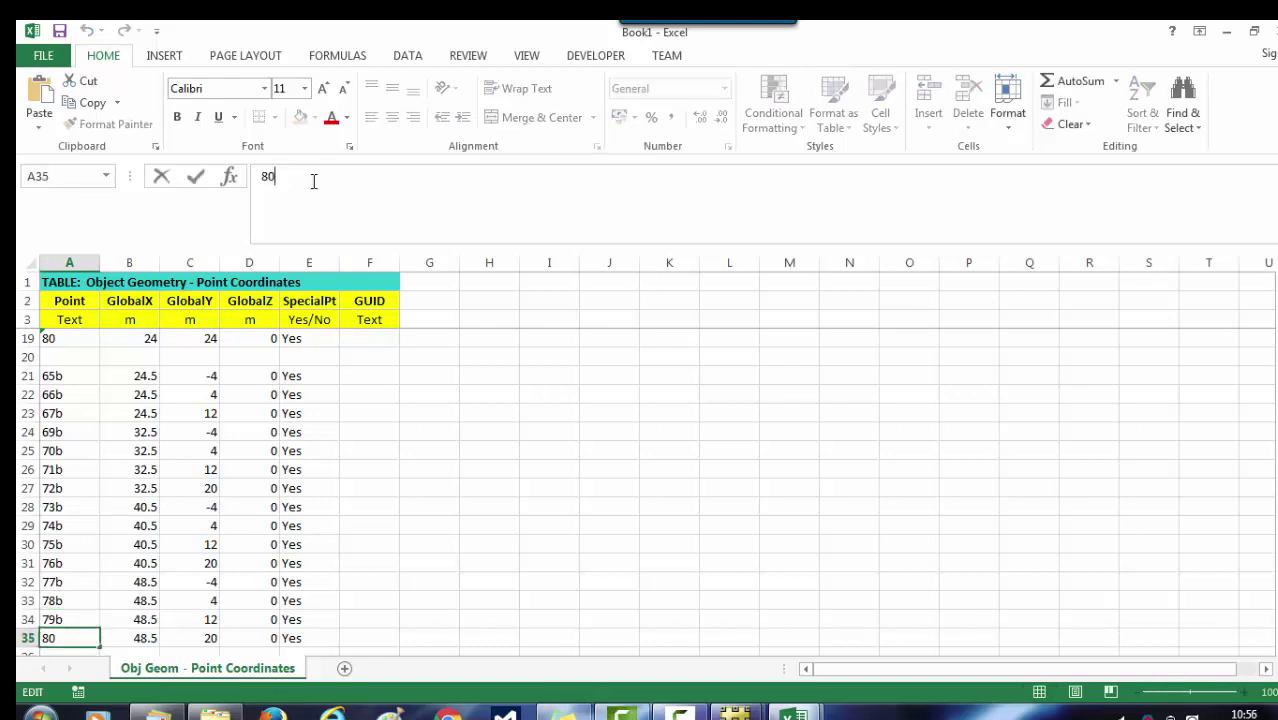
type("b")
left_click(644, 557)
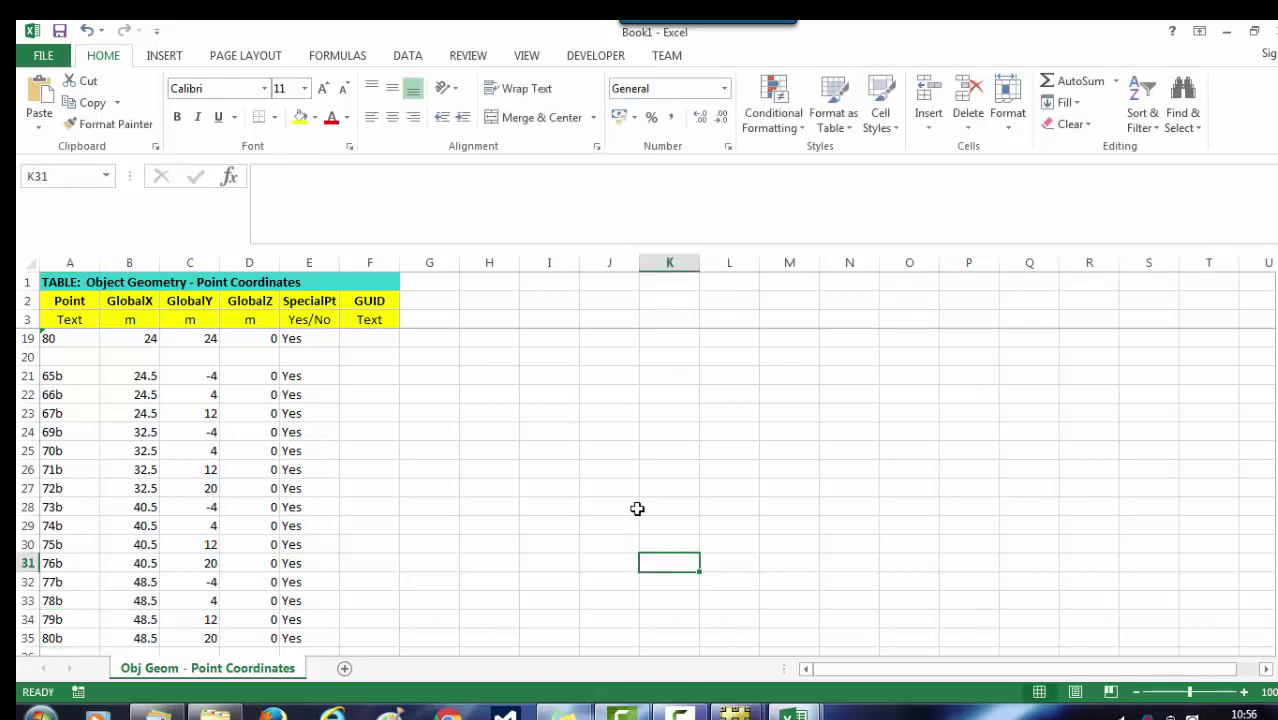
Step: Delete the empty row 20 between the original points and the renamed b points
left_click(20, 356)
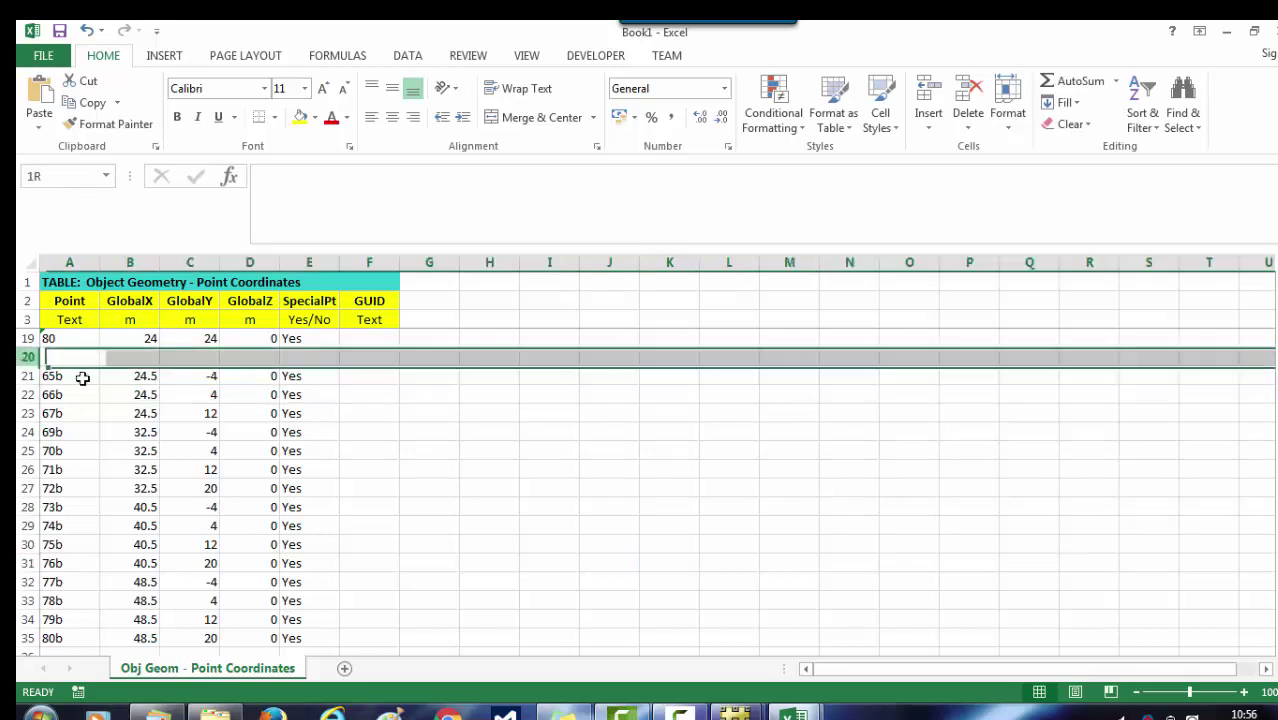
left_click(962, 93)
left_click(494, 510)
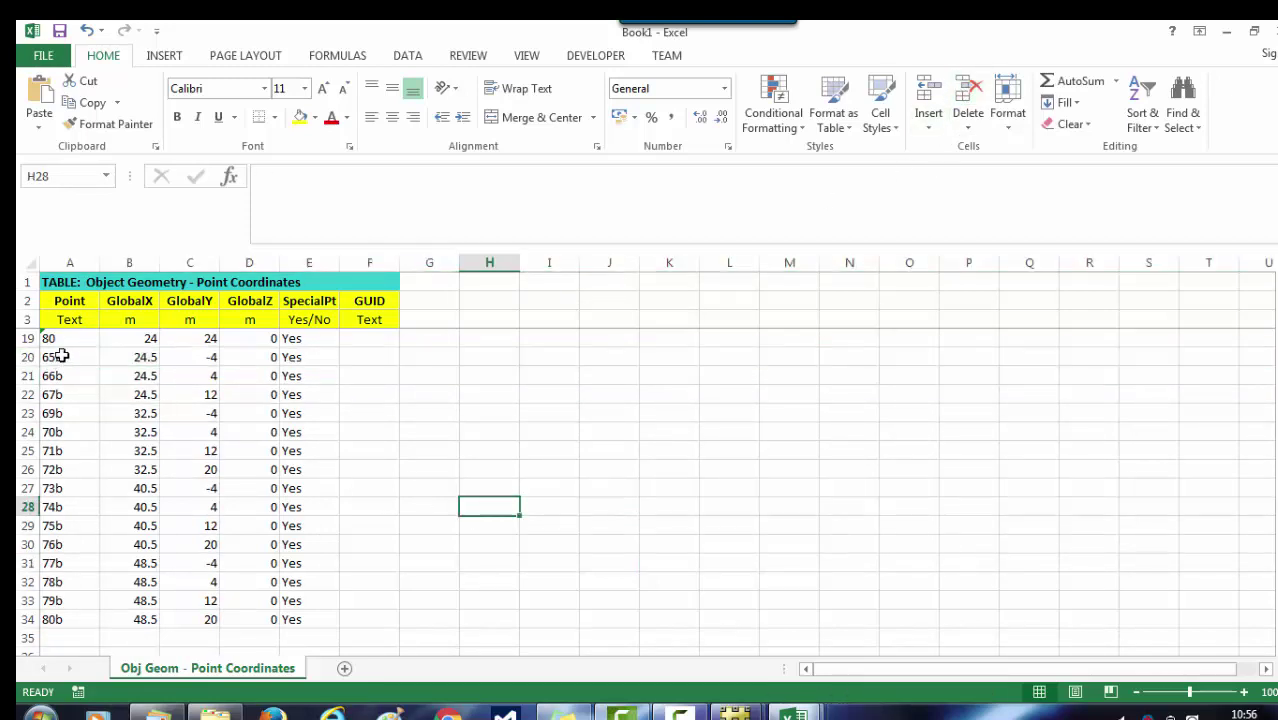
Step: Copy the renamed point rows 65b to 80b, cells A20 to E34, in Book1
left_click_drag(49, 357, 293, 620)
right_click(200, 525)
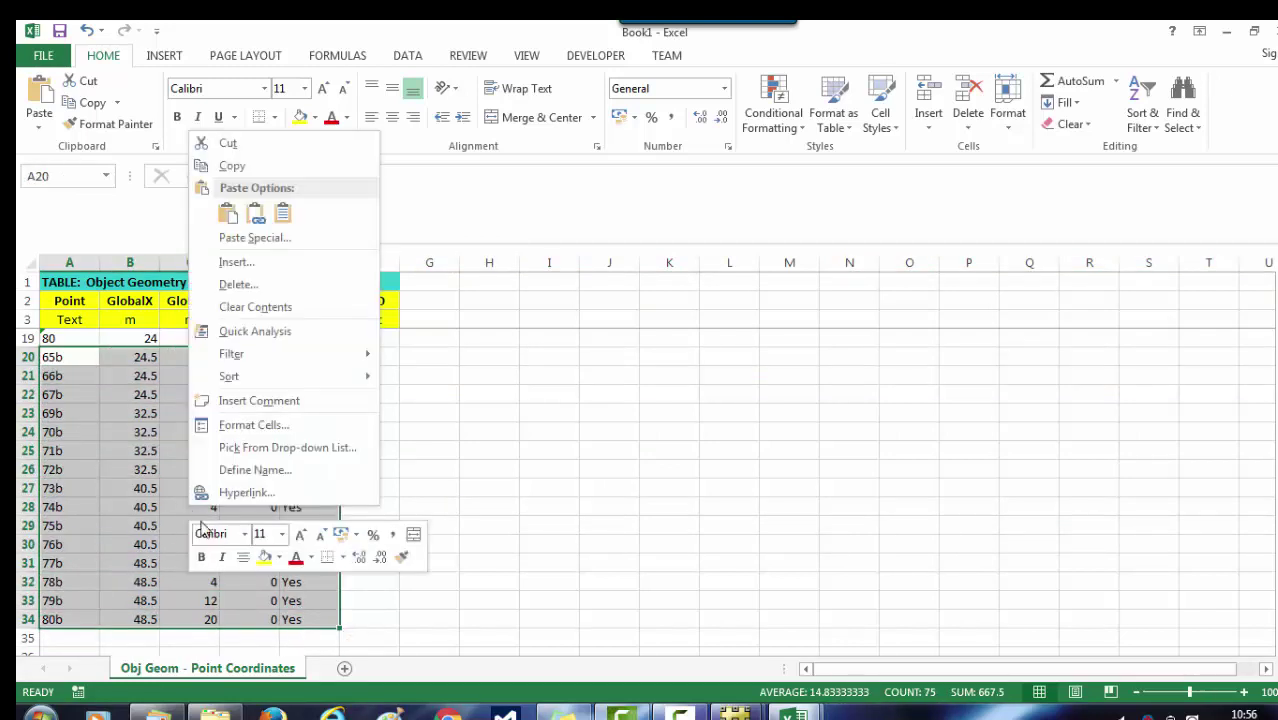
left_click(230, 168)
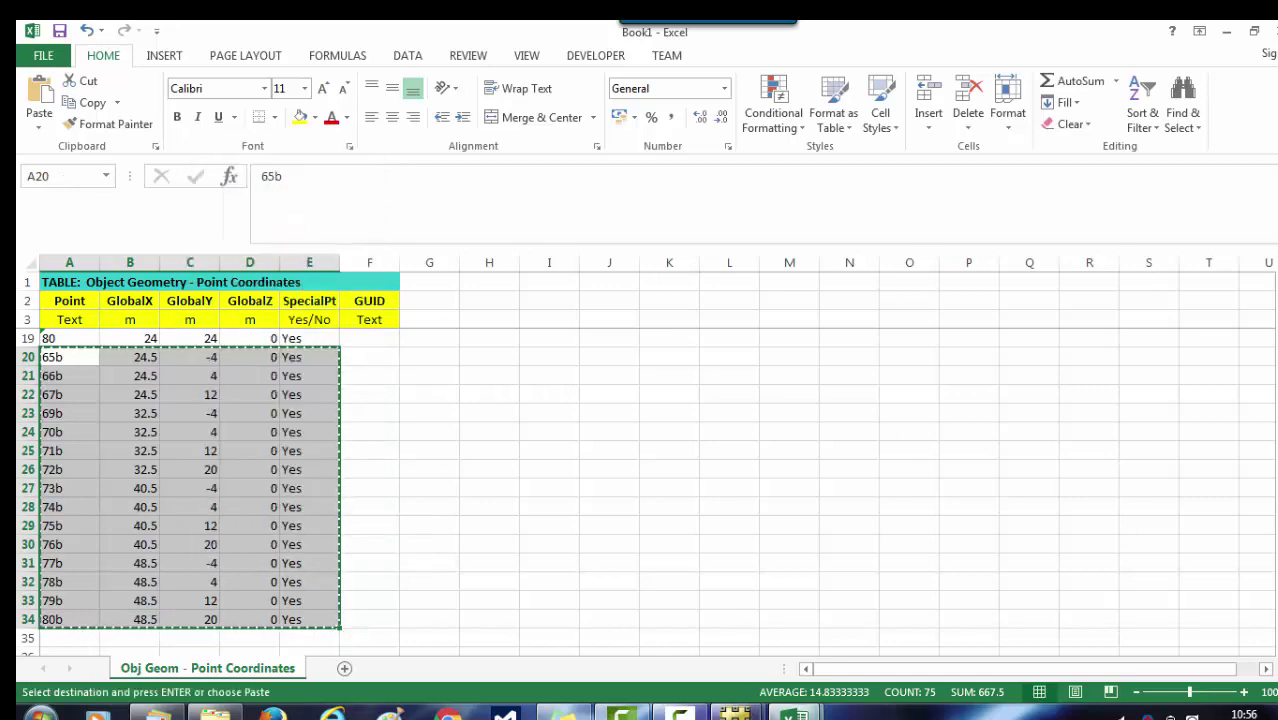
Step: Switch to Book2 and paste the copied b-suffixed point rows over the existing points, starting at cell A4
mouse_move(795, 712)
left_click(910, 664)
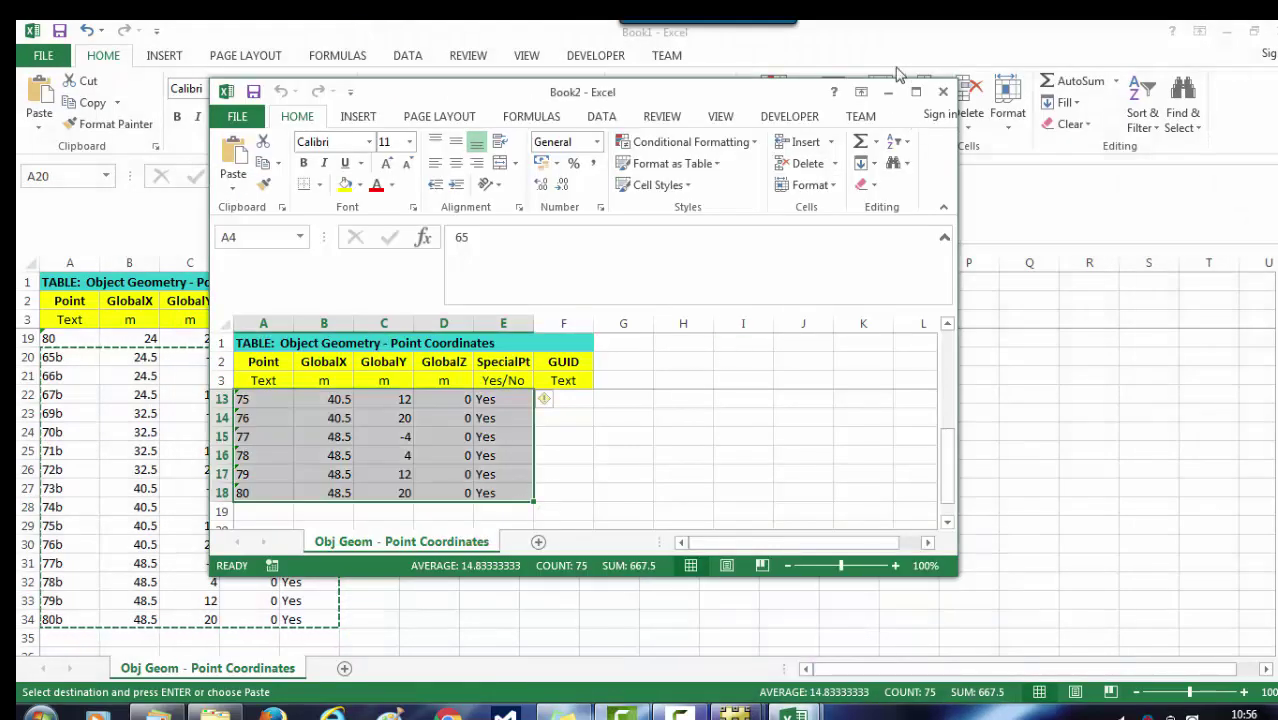
left_click(915, 92)
left_click(485, 482)
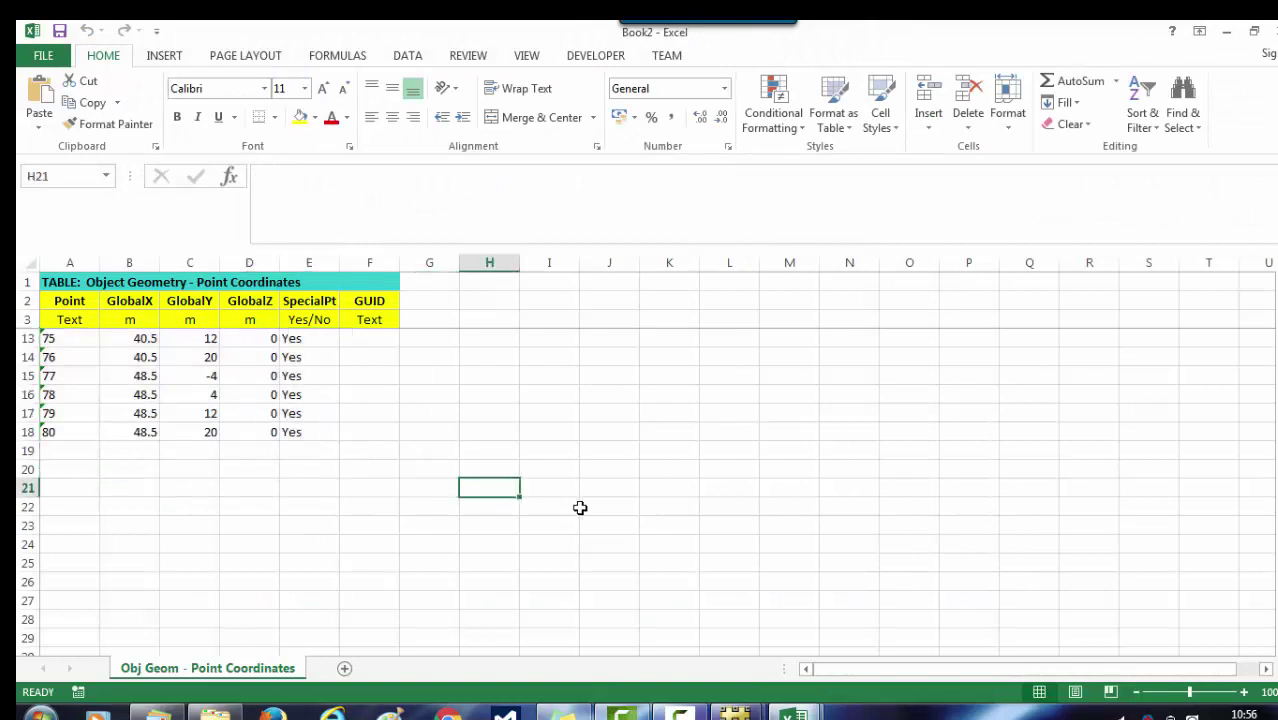
scroll(430, 453, "up", 3)
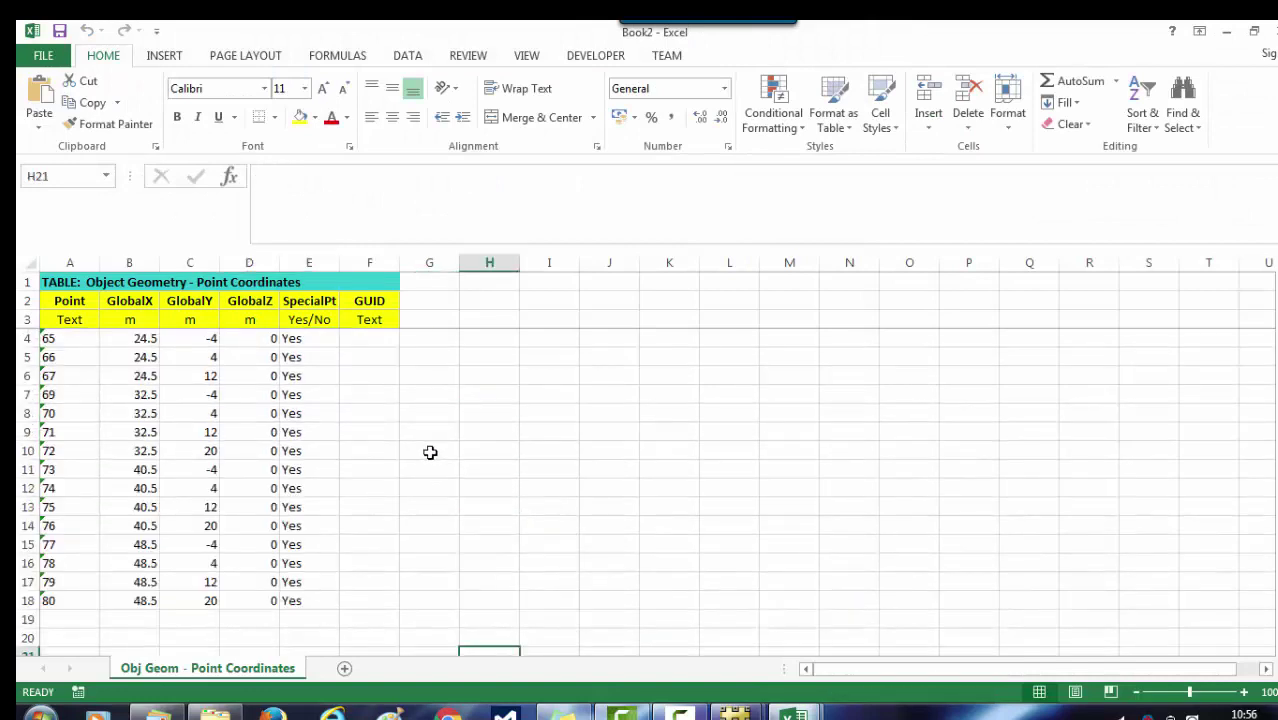
left_click(435, 339)
left_click(57, 338)
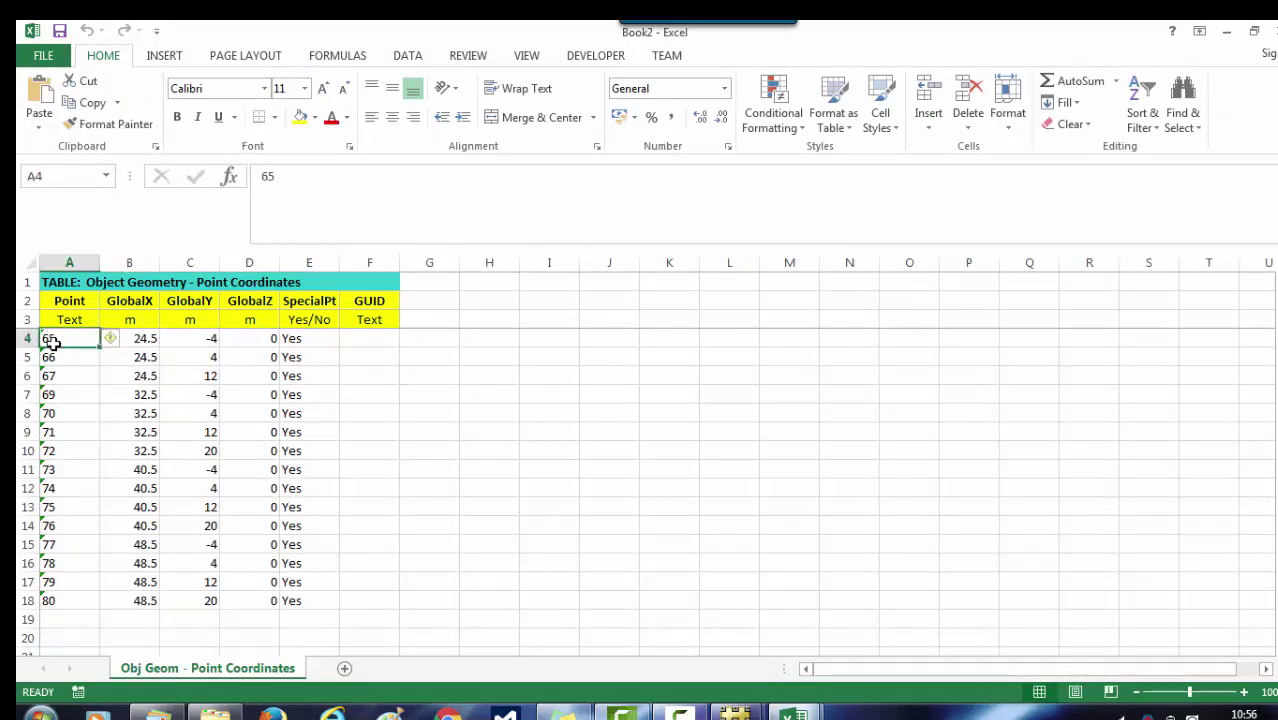
left_click(44, 100)
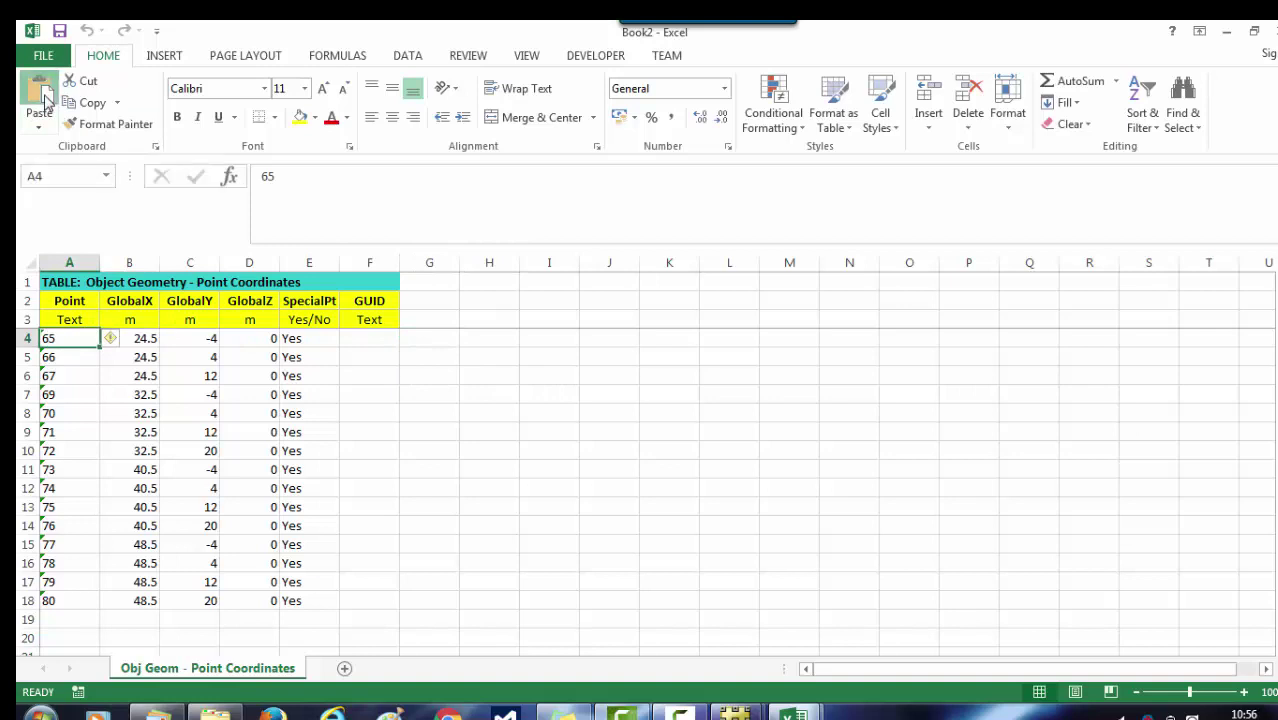
left_click(482, 488)
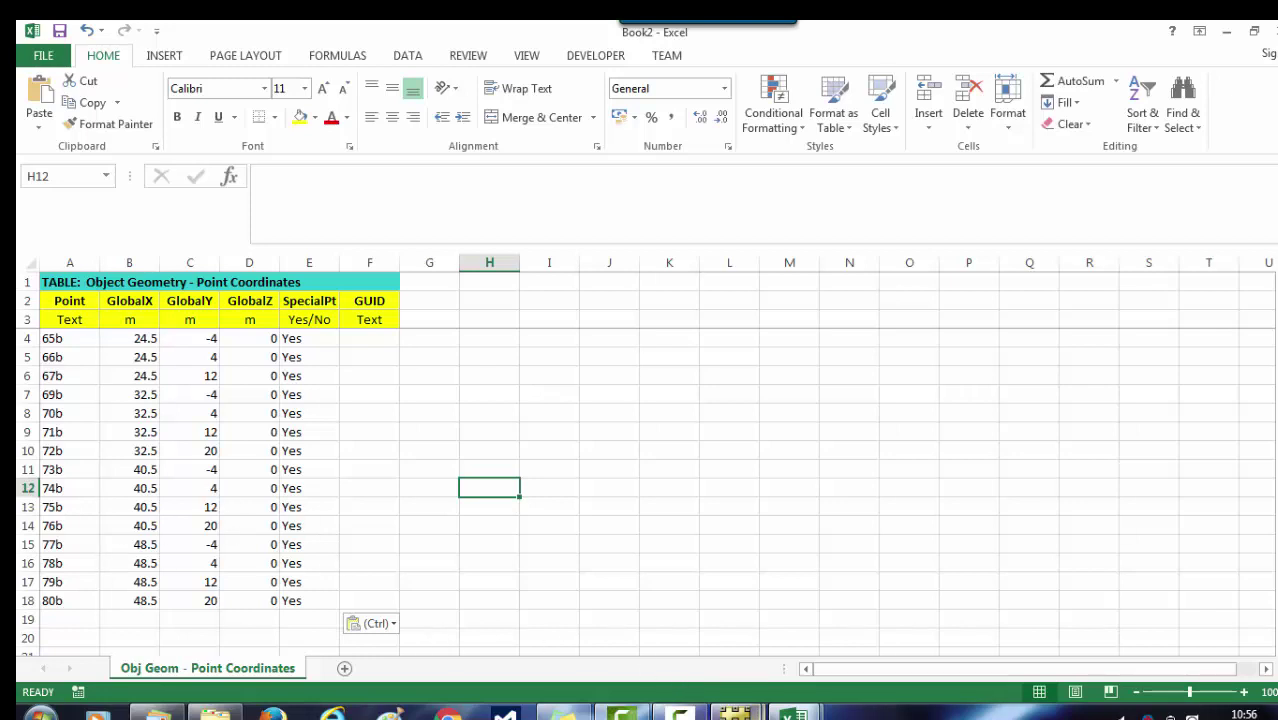
Step: Return to Book1, cancel the copy selection and review the combined list of original and b-suffixed points
mouse_move(795, 713)
left_click(682, 630)
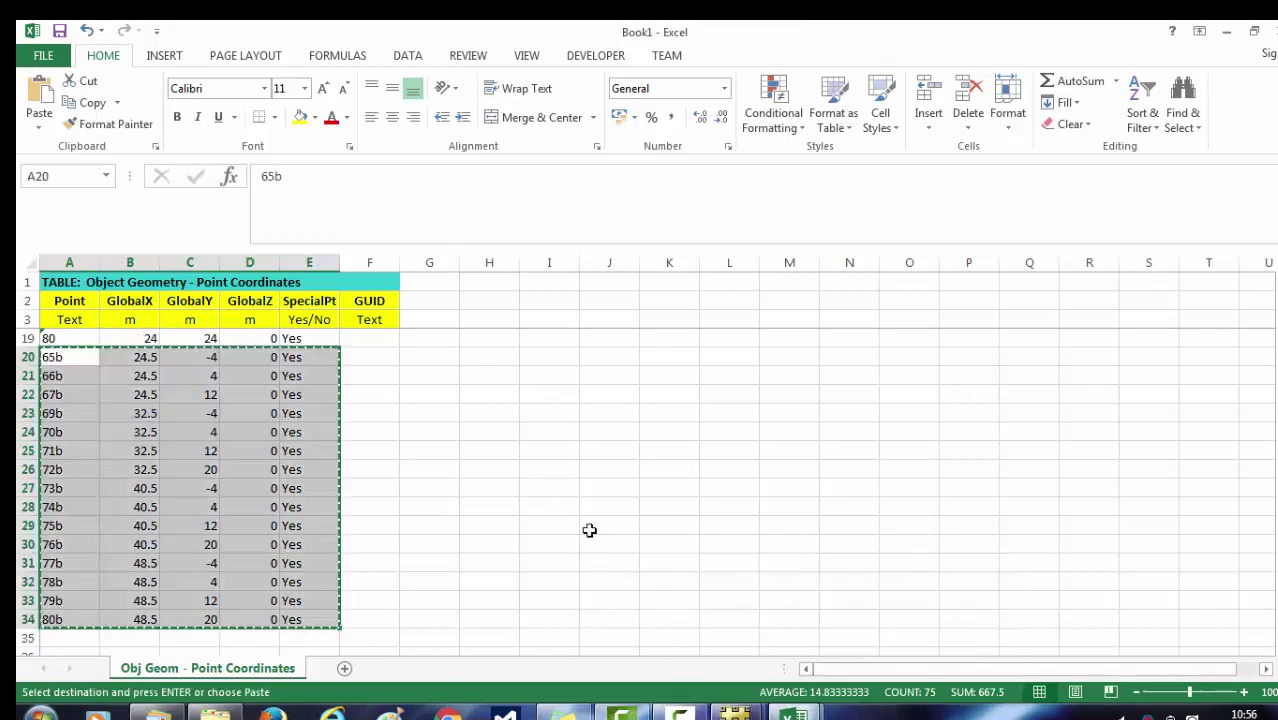
key("Escape")
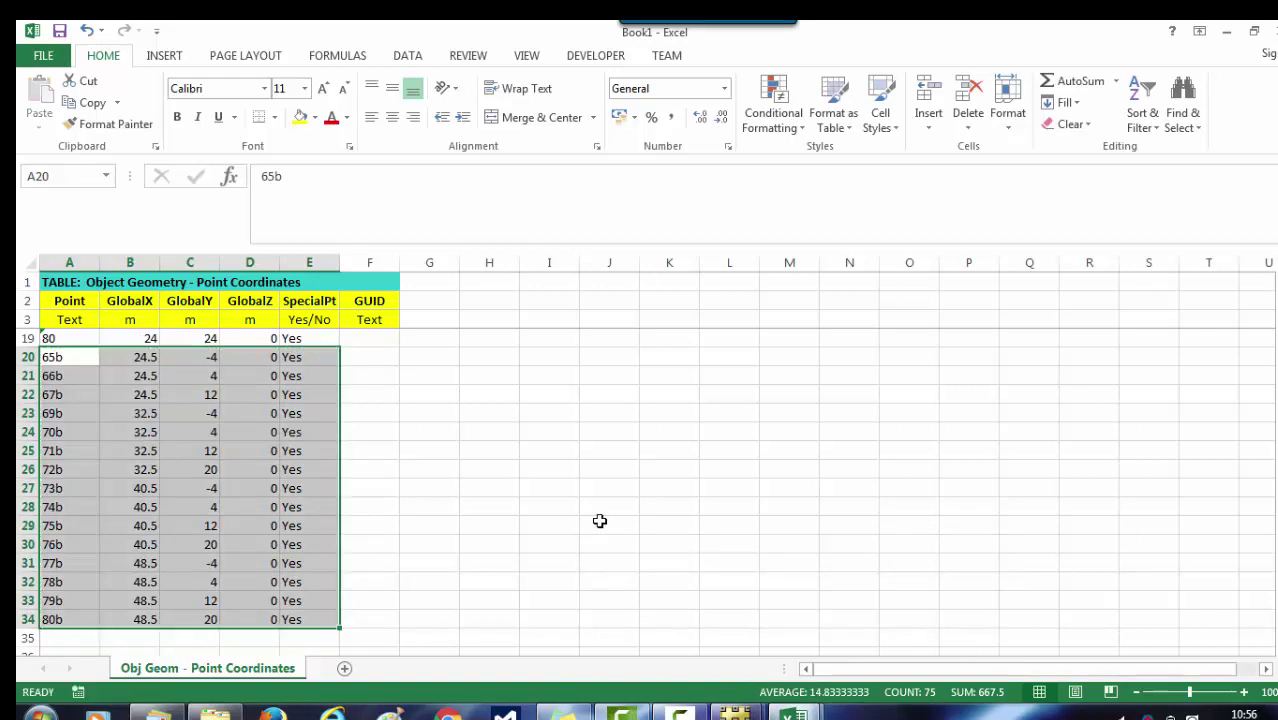
left_click(566, 451)
scroll(614, 476, "up", 5)
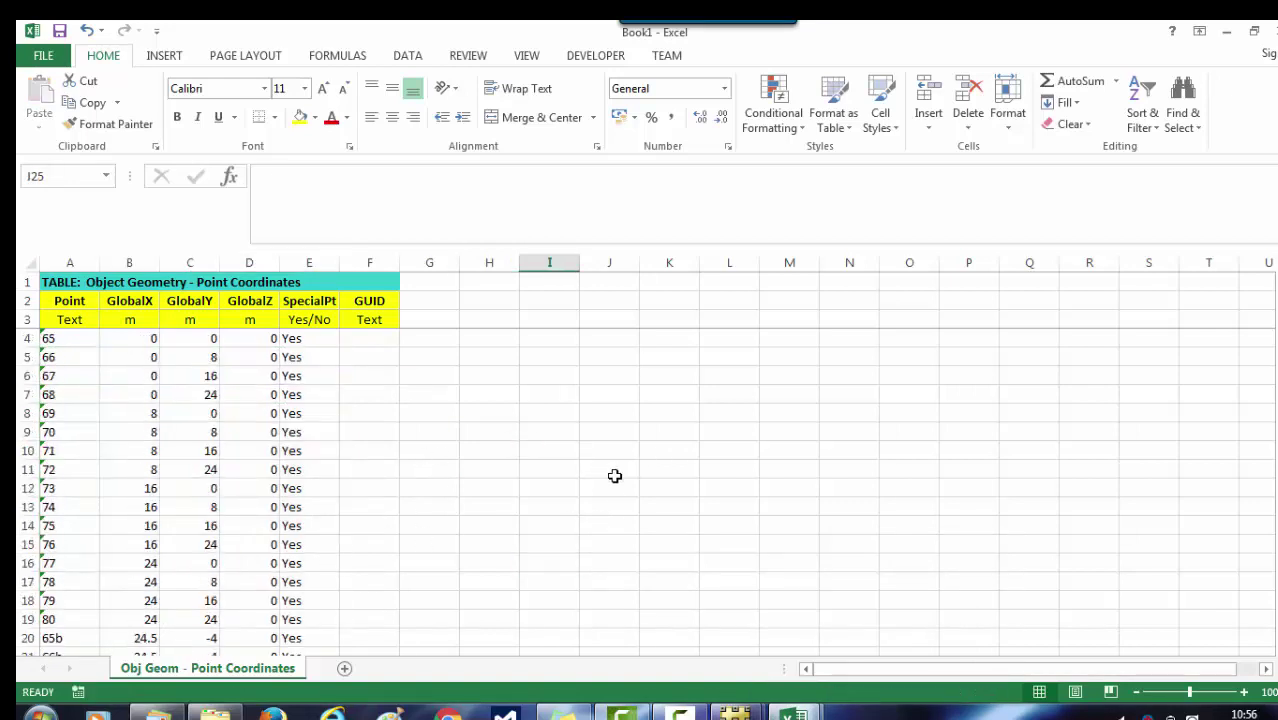
scroll(587, 510, "down", 6)
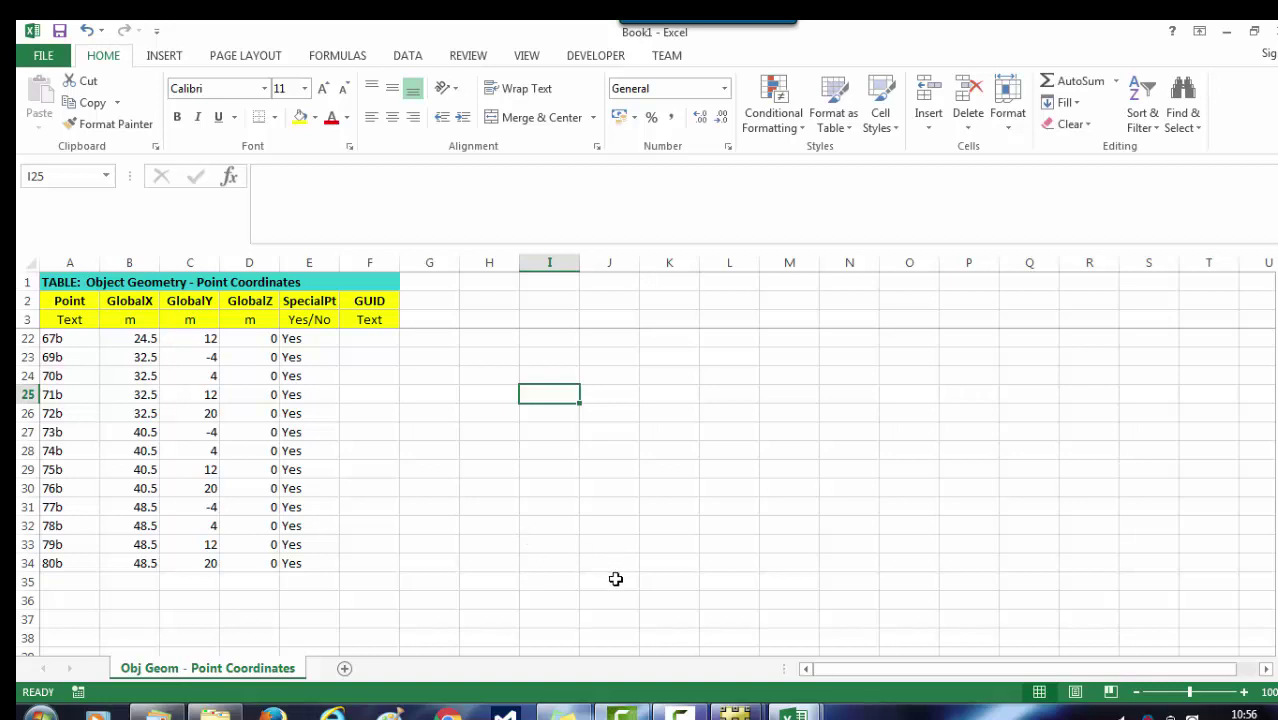
scroll(614, 579, "up", 1)
scroll(615, 579, "up", 5)
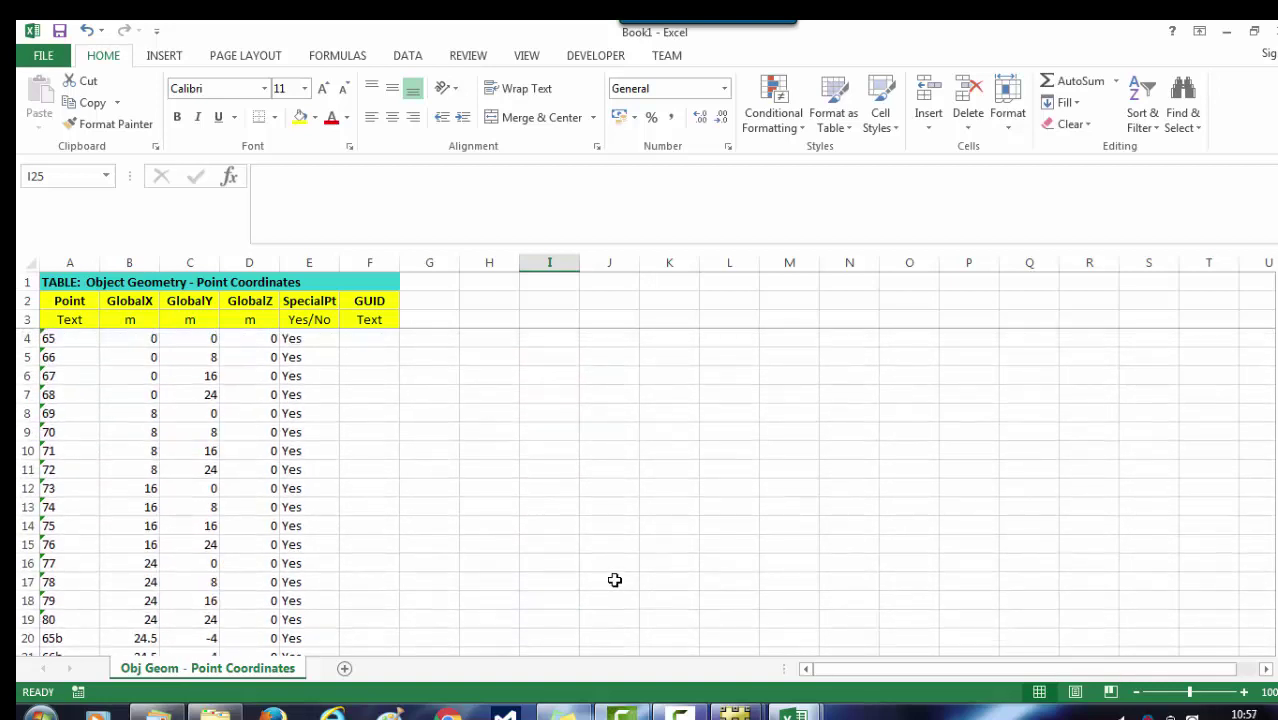
Step: Switch to the combined_model window in SAFE, import the point coordinates table from Excel, apply it to the model and finish the table editing
mouse_move(735, 712)
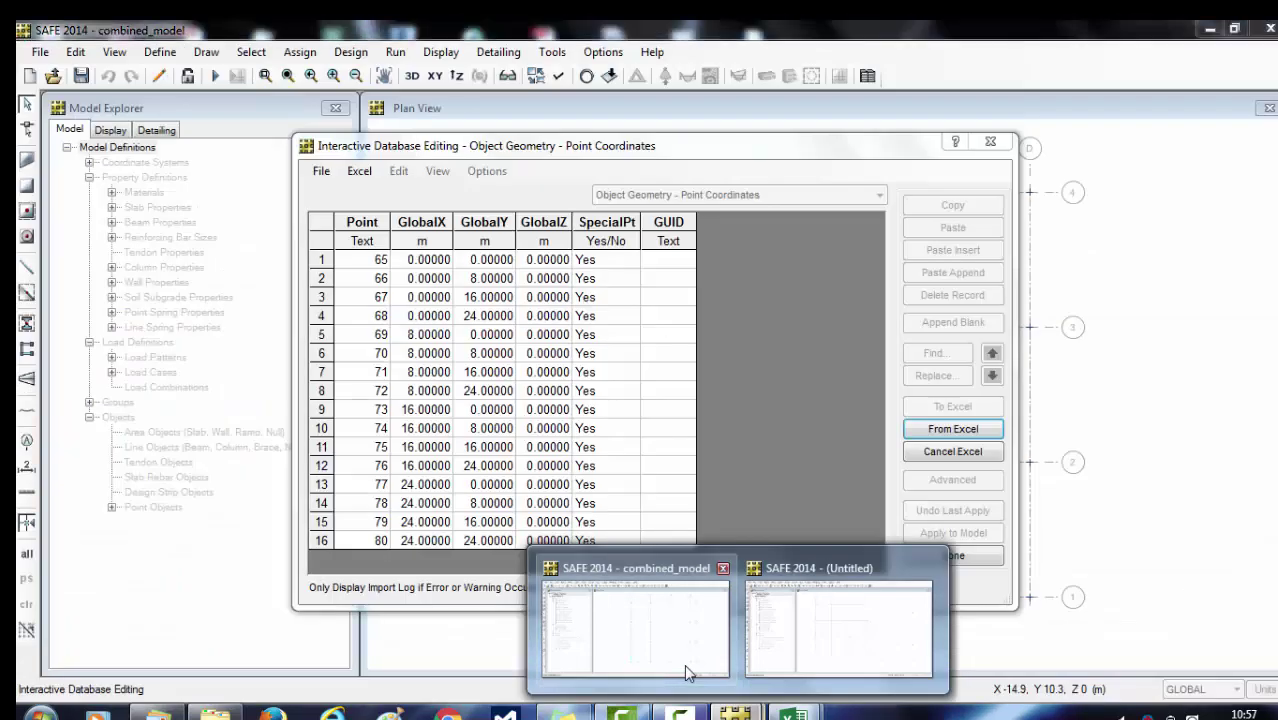
left_click(684, 664)
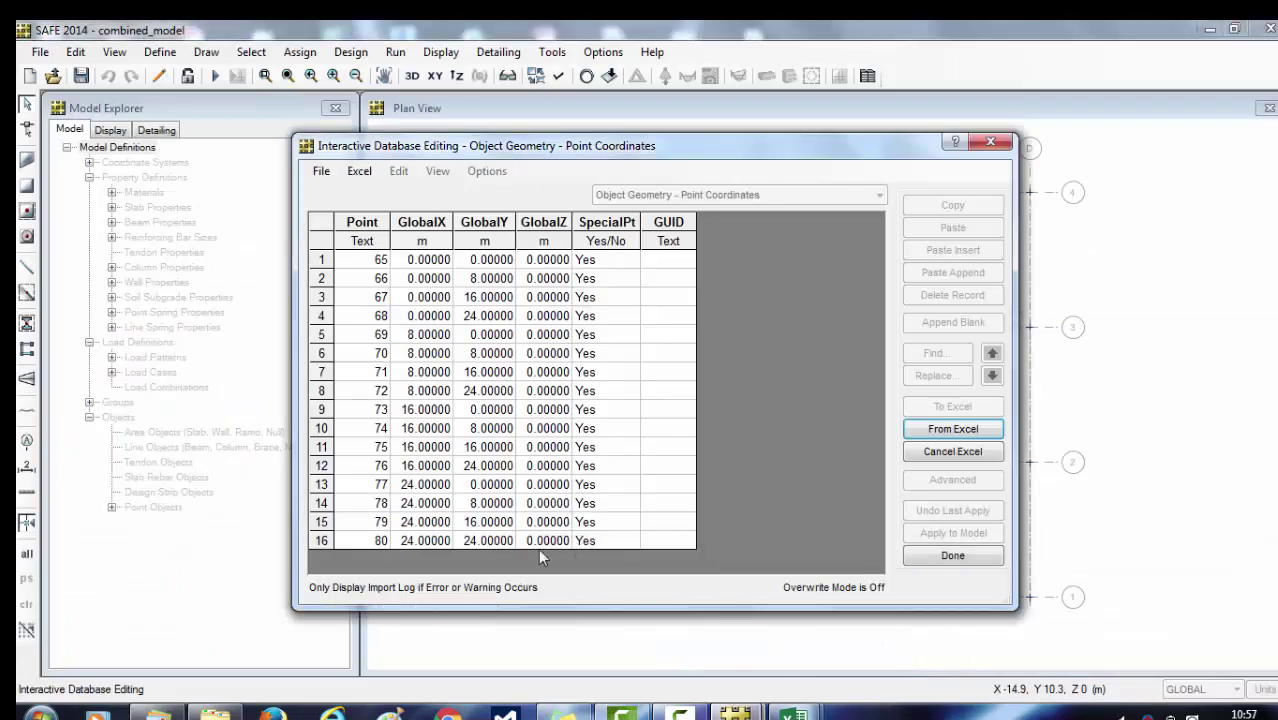
left_click(970, 431)
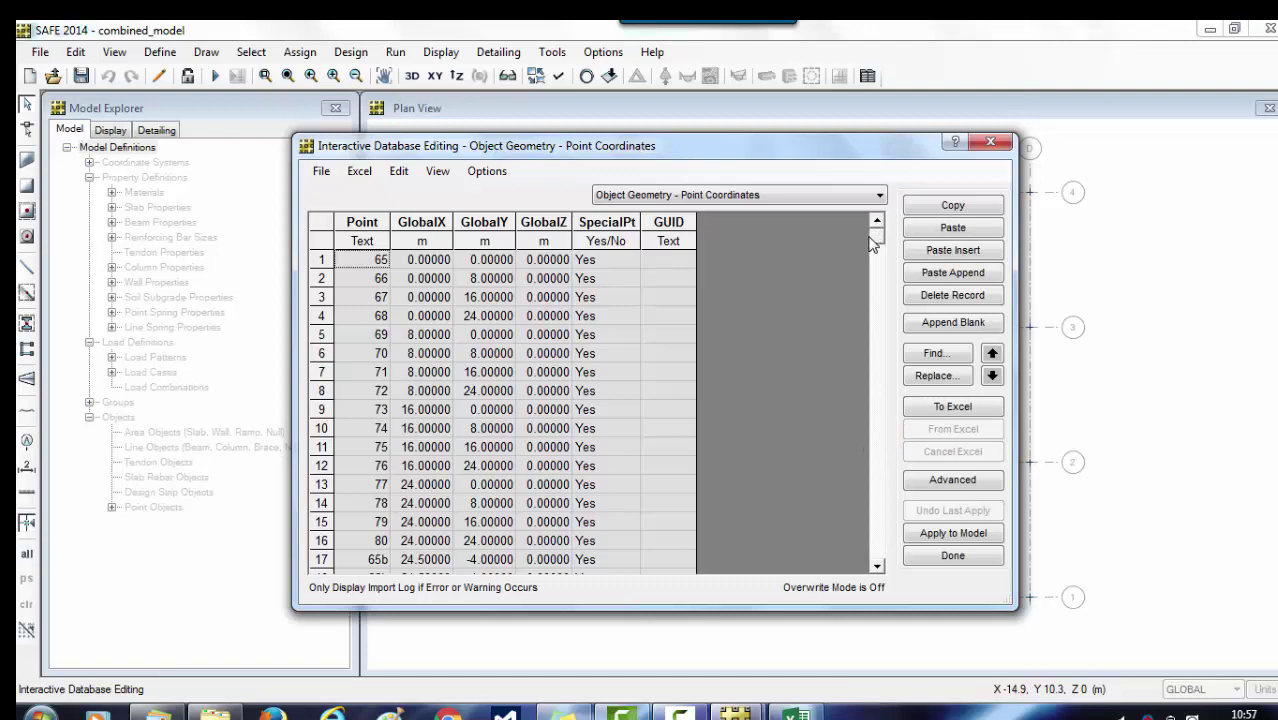
left_click_drag(869, 238, 872, 296)
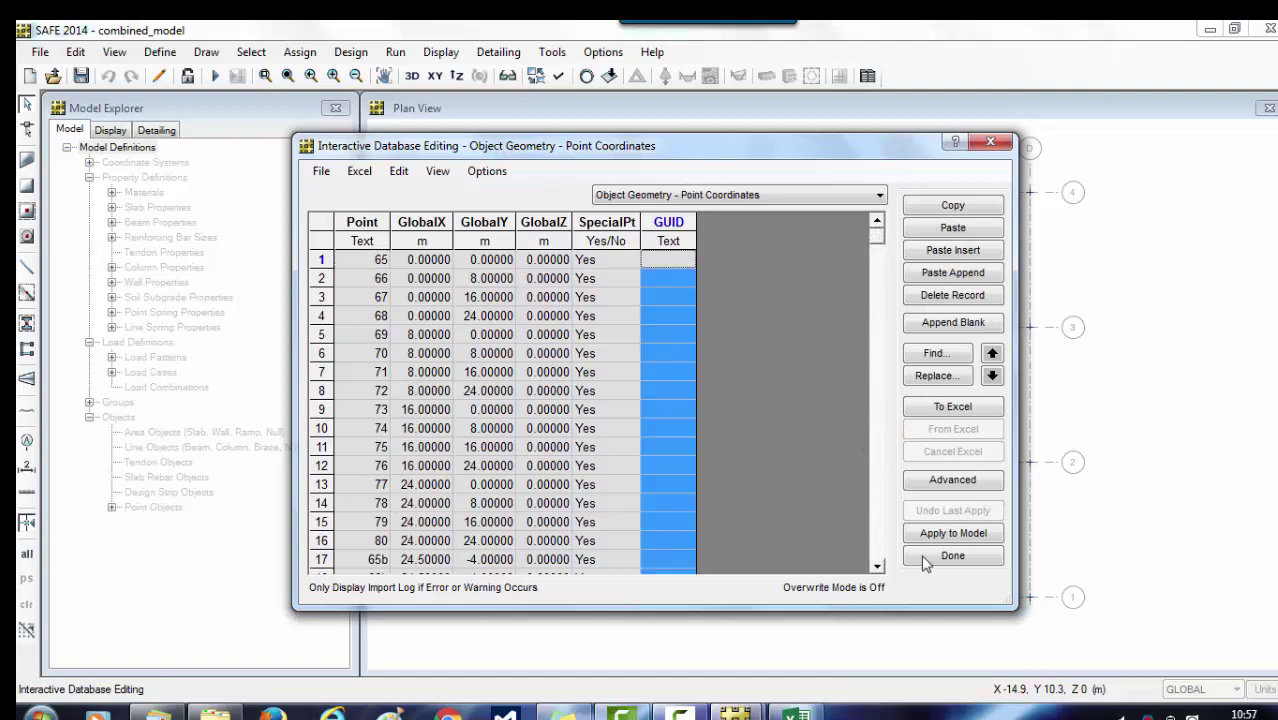
left_click(966, 536)
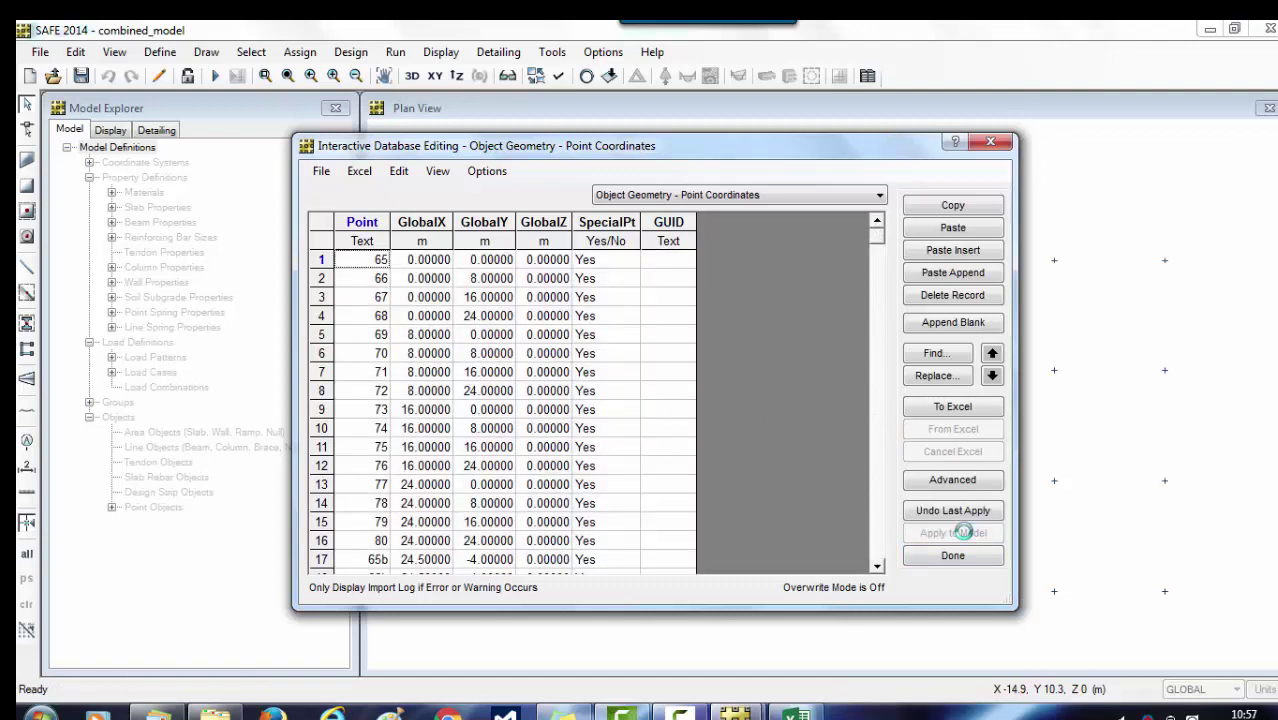
left_click(950, 557)
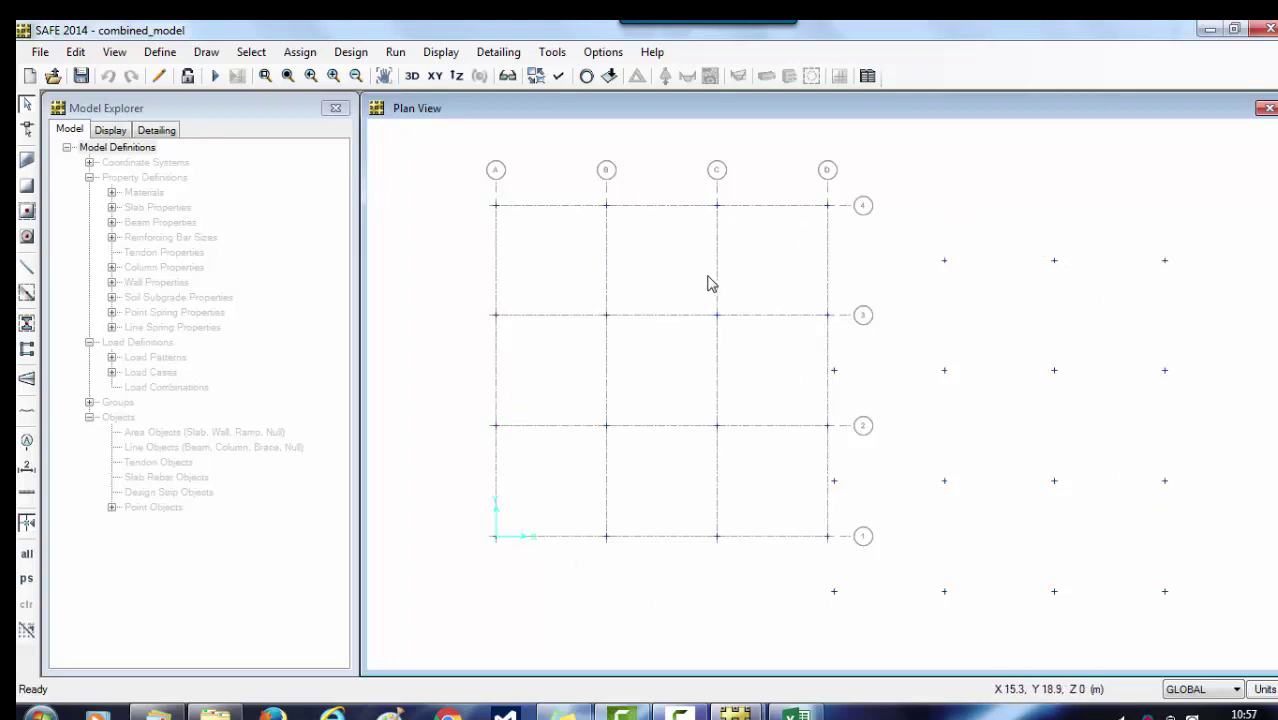
Step: Switch to the untitled SAFE model, import its b-suffixed point coordinates from Excel, apply them to the model and finish the table editing
left_click(76, 52)
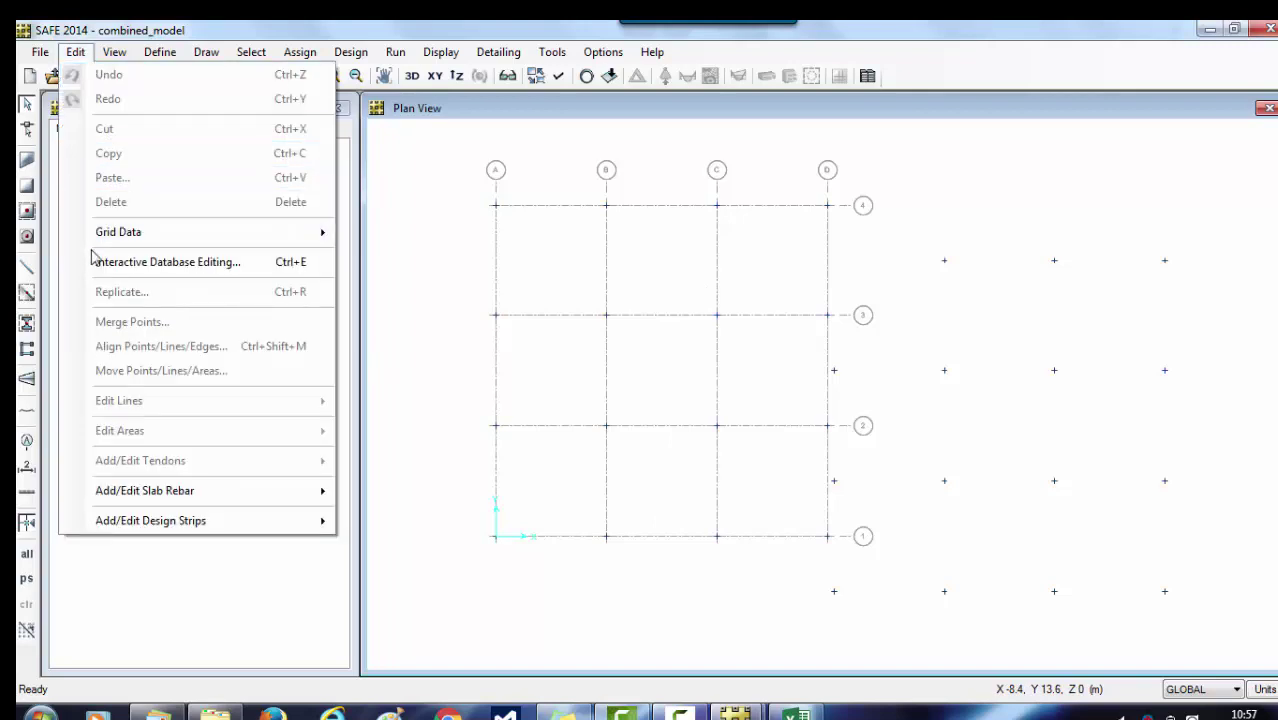
left_click(740, 708)
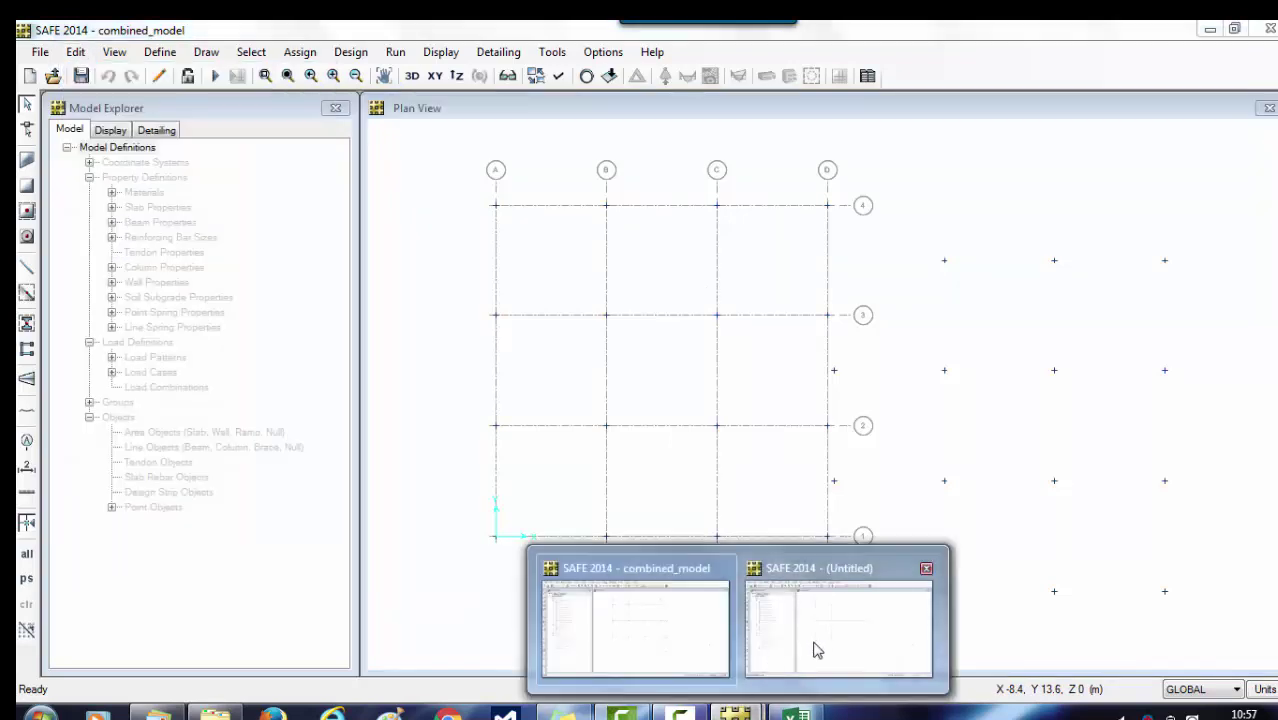
left_click(813, 651)
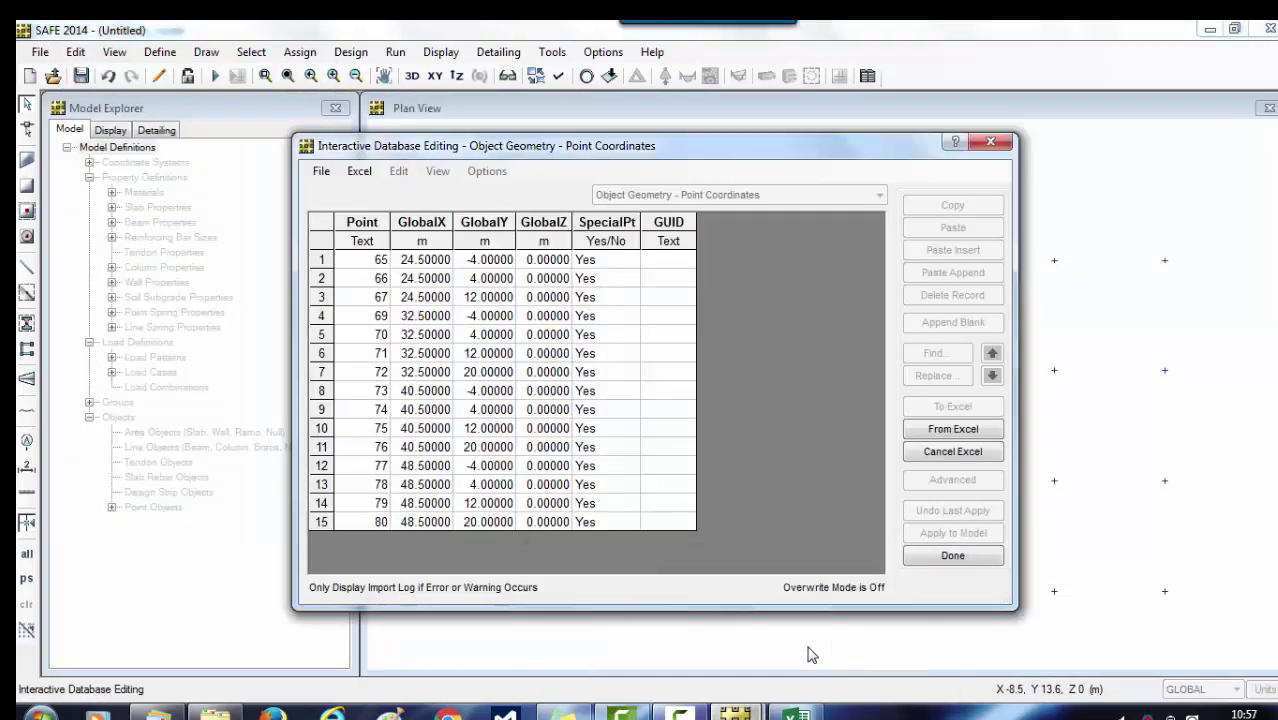
left_click(954, 430)
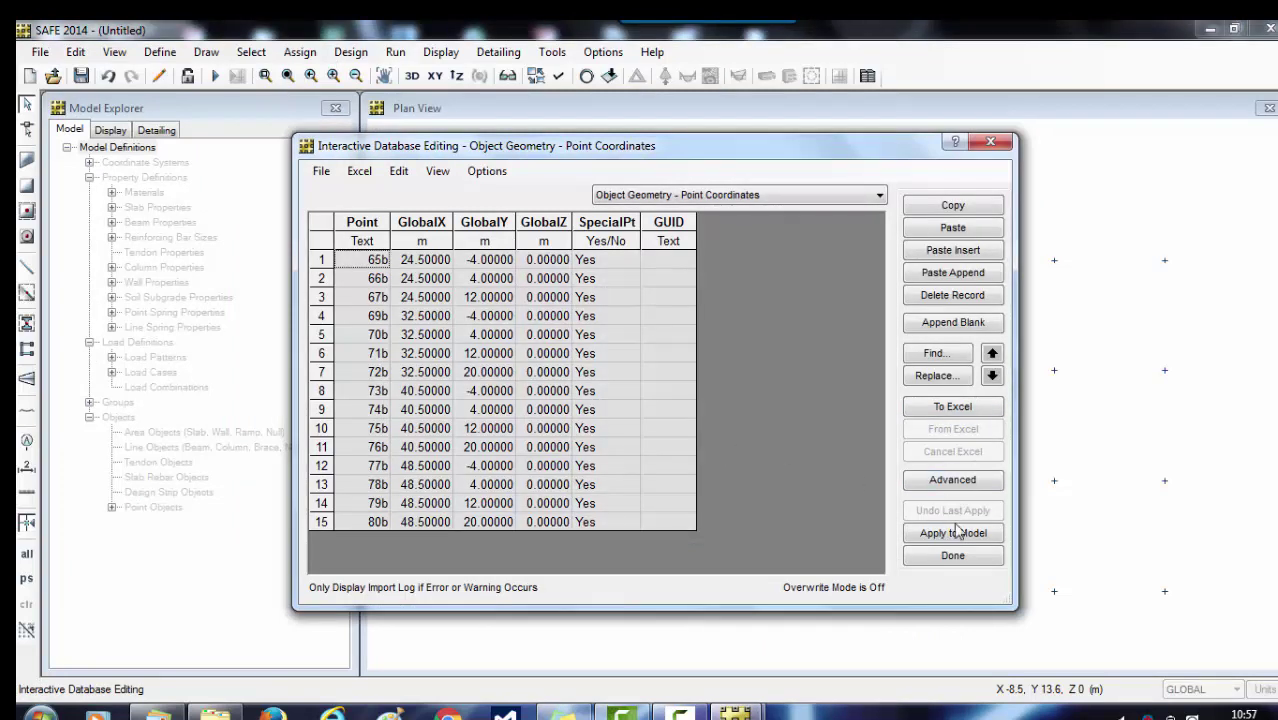
left_click(955, 537)
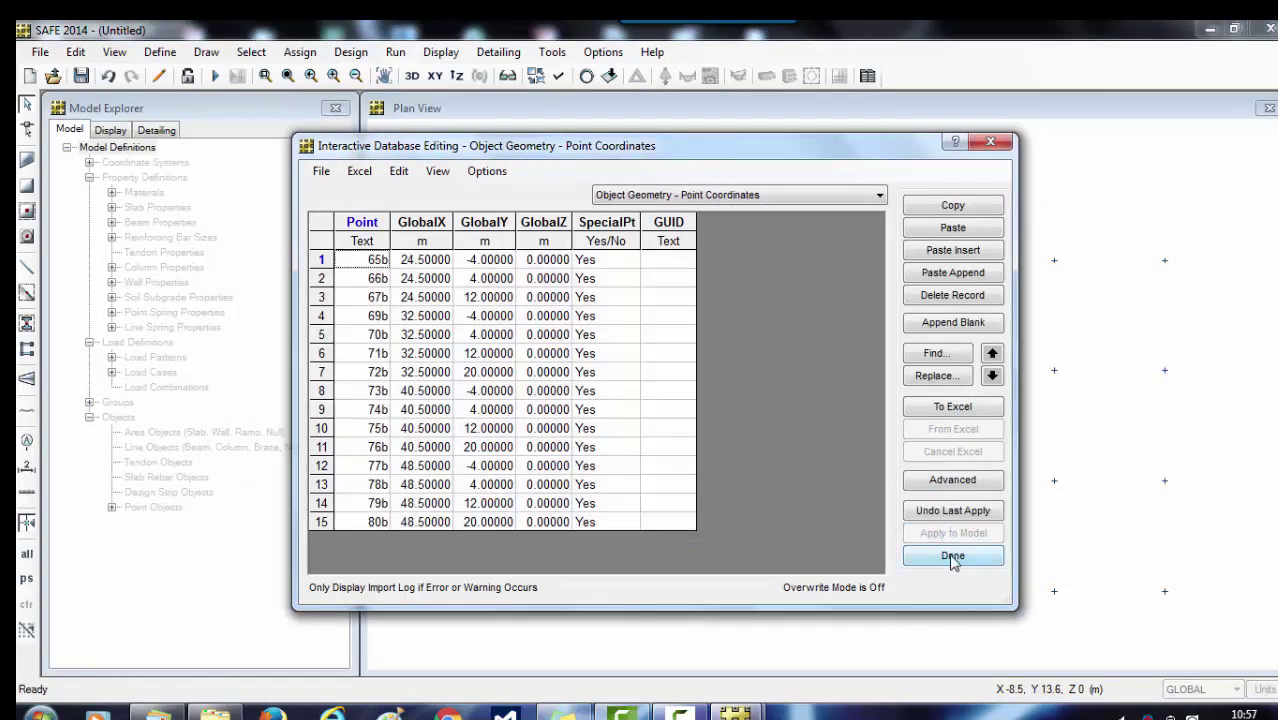
left_click(953, 555)
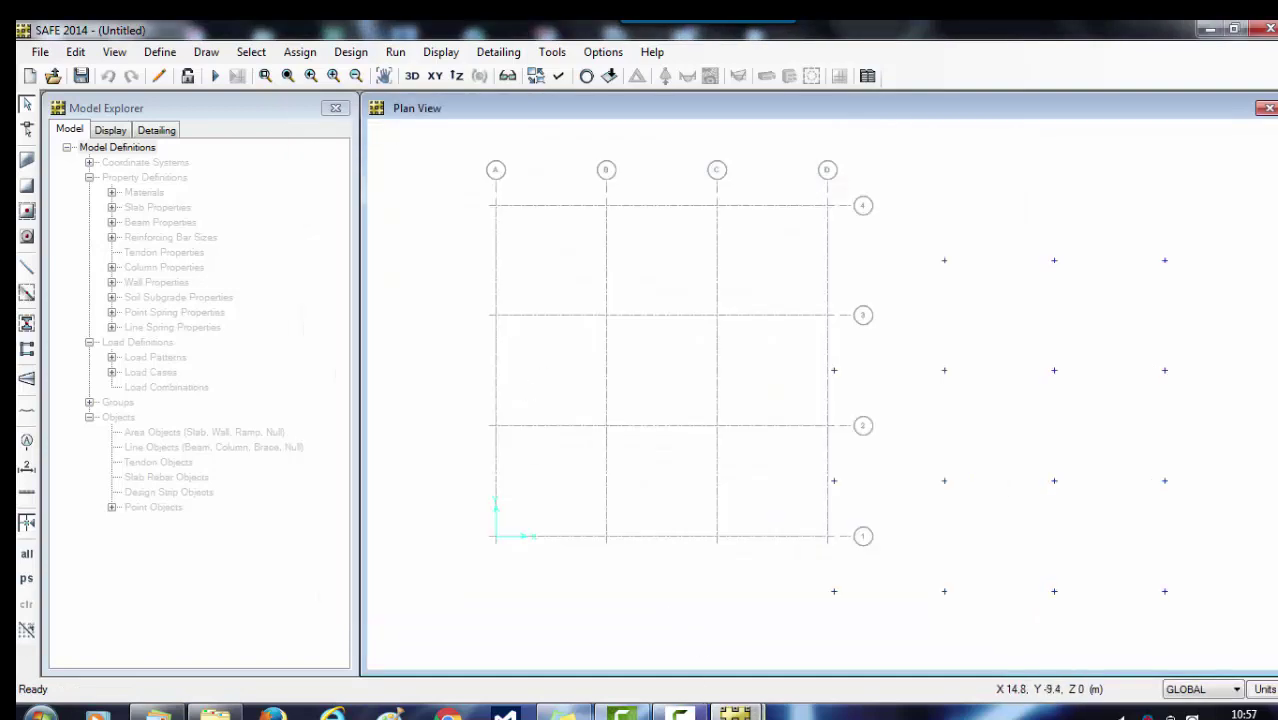
Step: In combined_model, start interactive database editing and select the Geometric Data tables and the Load Assignments - Point Loads table
mouse_move(735, 712)
left_click(634, 666)
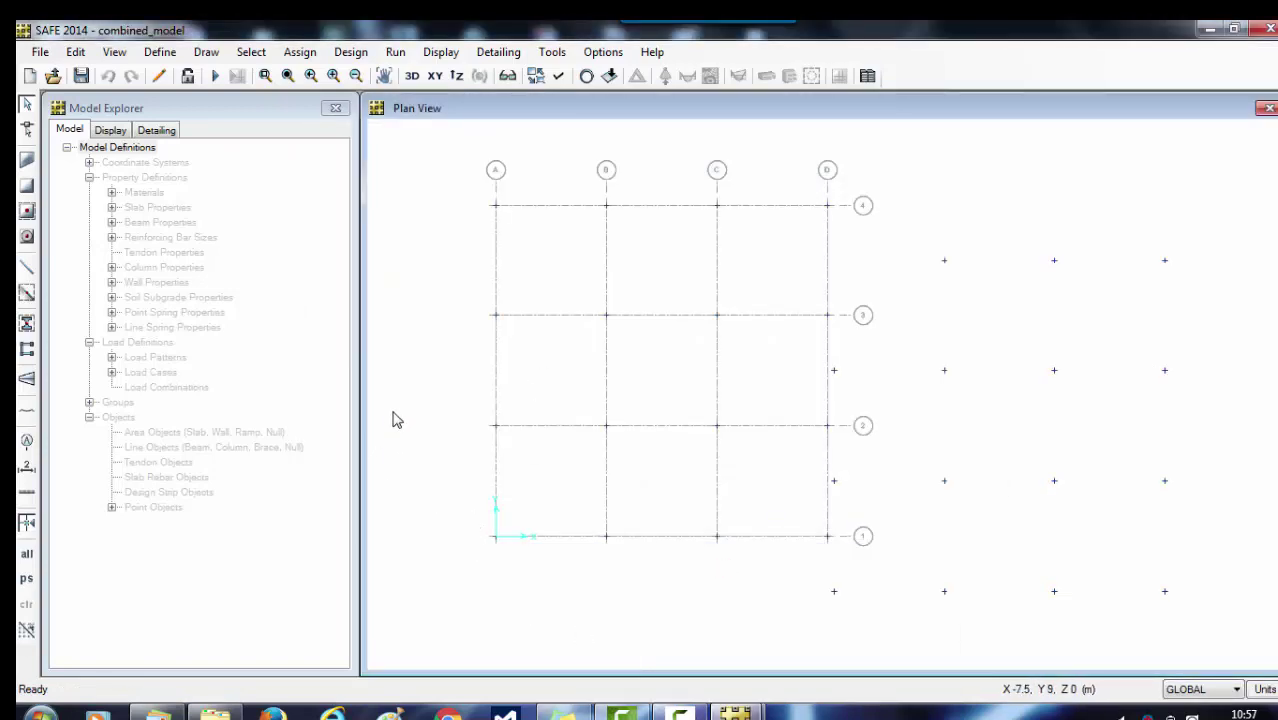
left_click(75, 52)
left_click(131, 264)
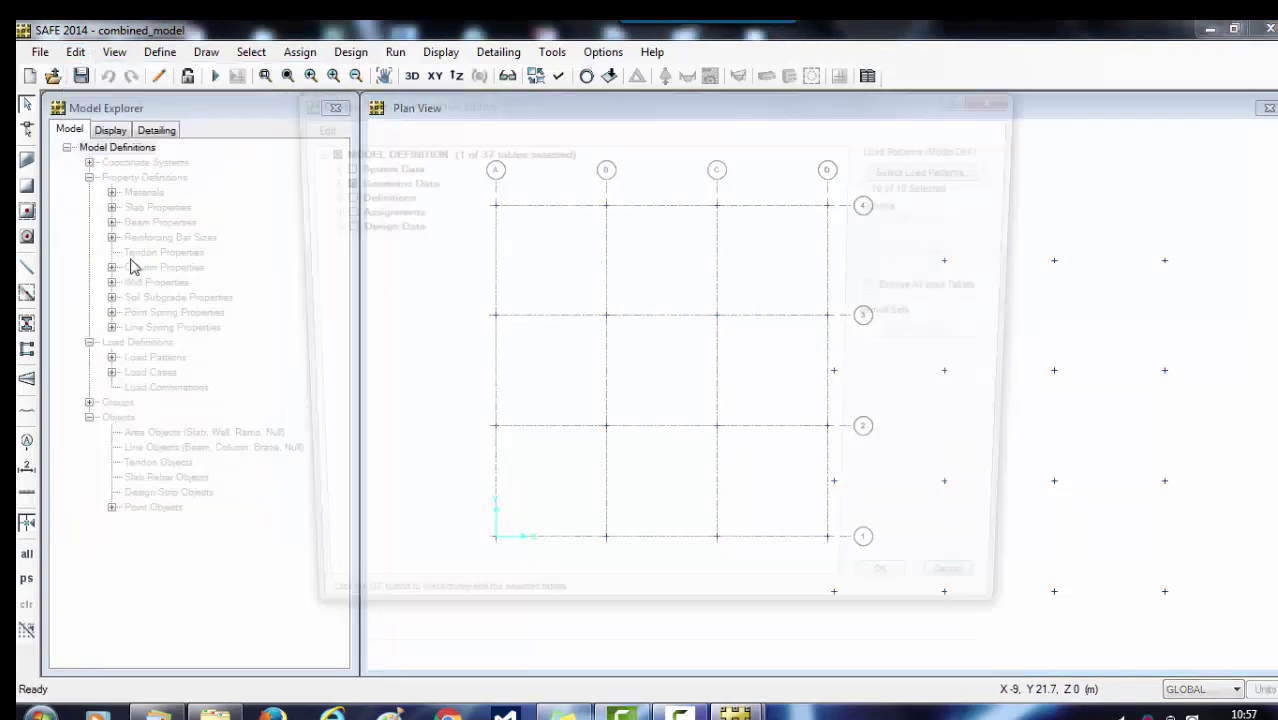
left_click(333, 181)
left_click(333, 180)
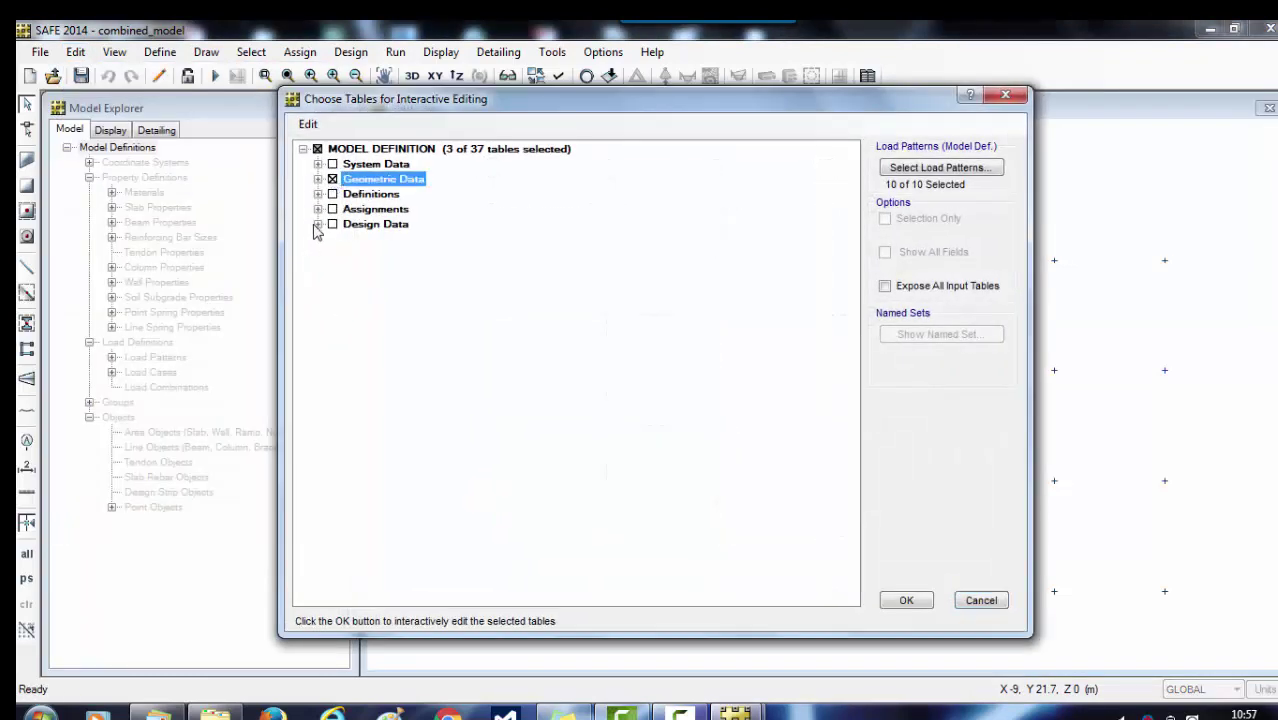
left_click(318, 209)
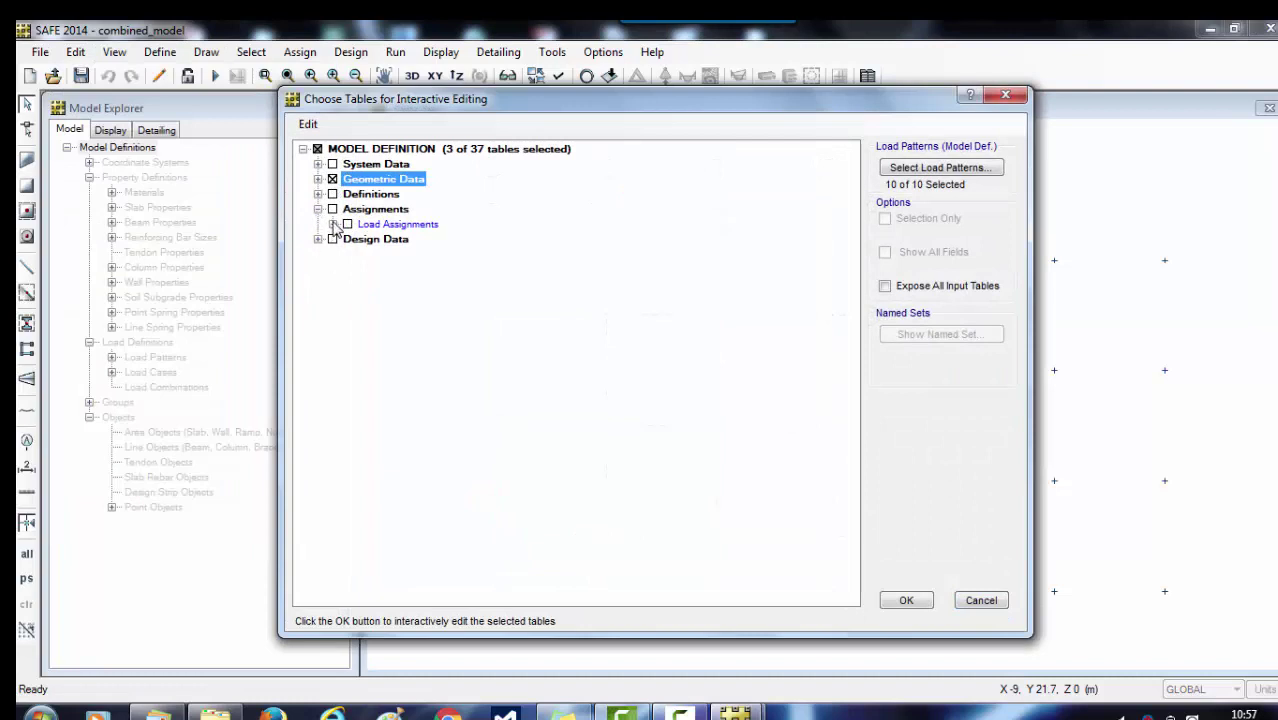
left_click(333, 224)
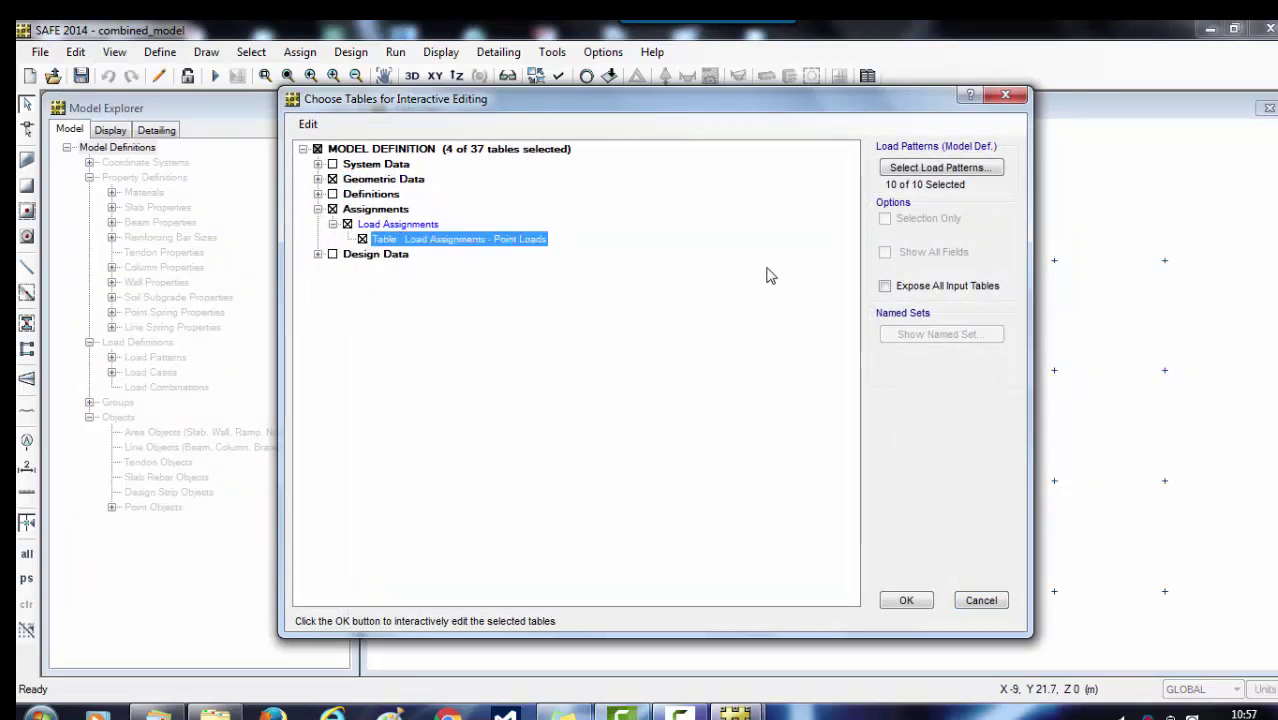
Step: Limit the load patterns for the combined_model tables to Dead_ABOVE, eqx_ABOVE, eqy and Live_ABOVE
left_click(940, 167)
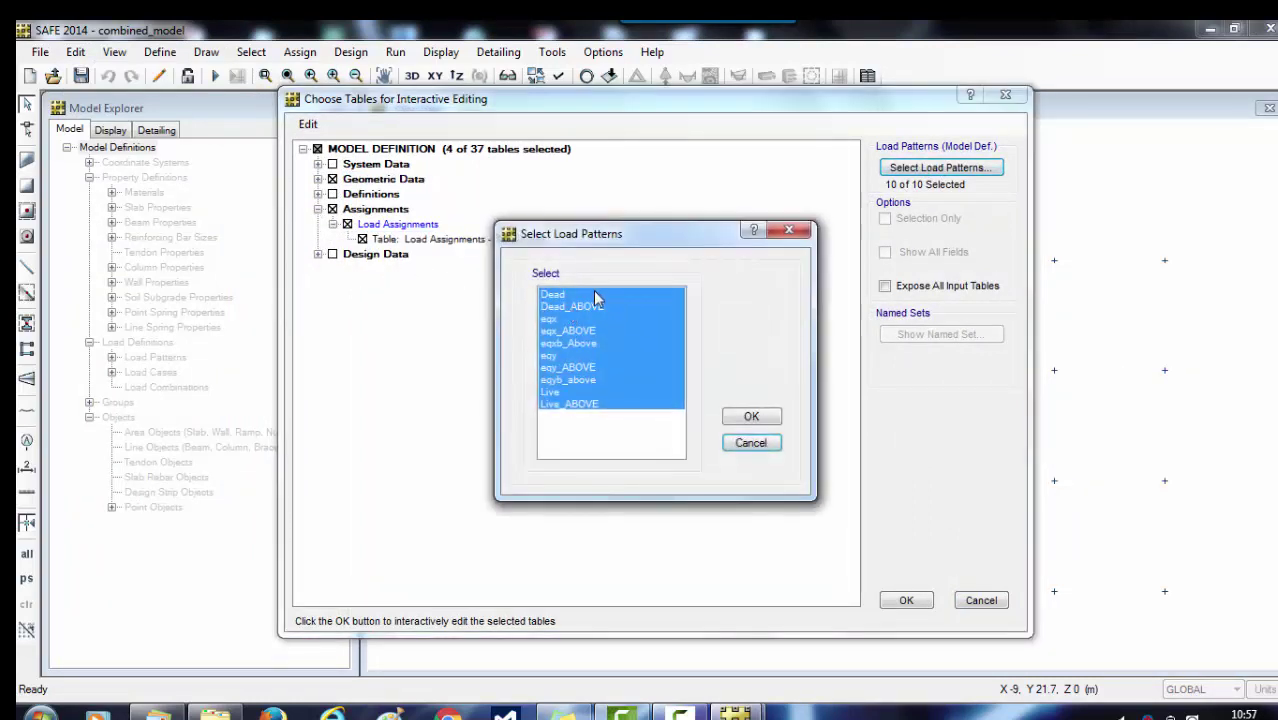
left_click(592, 308)
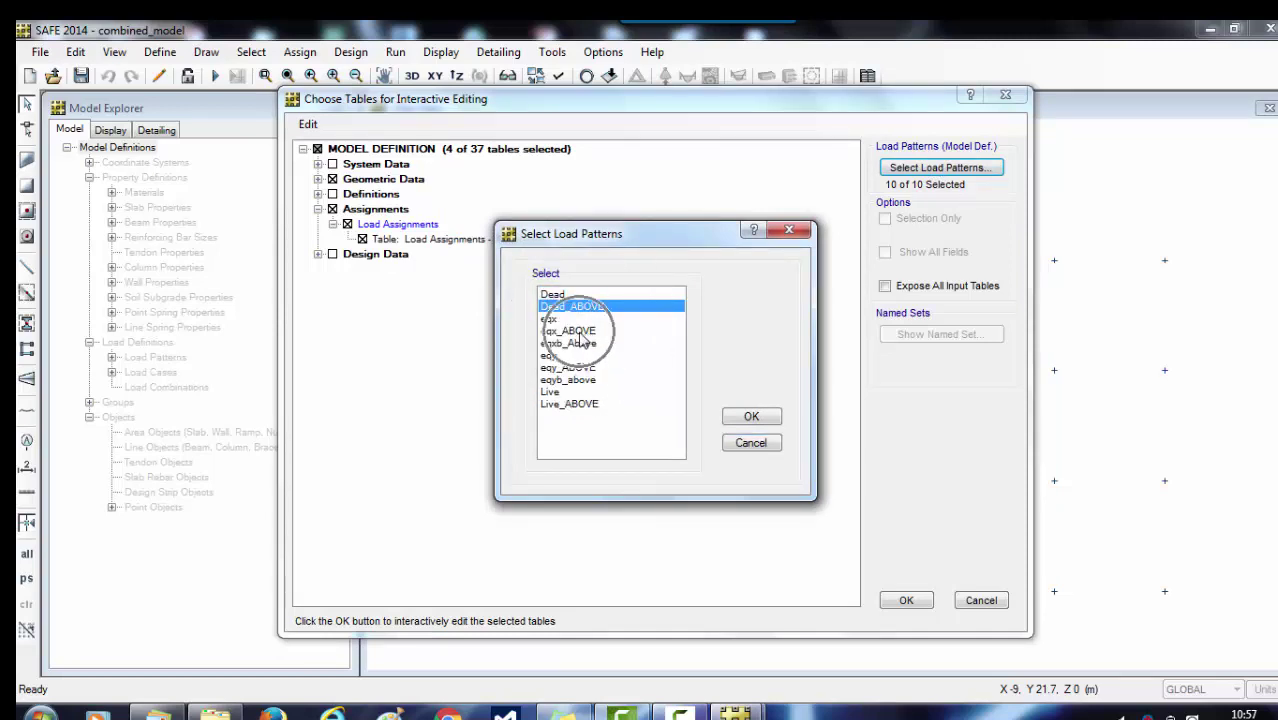
left_click(584, 331, "ctrl")
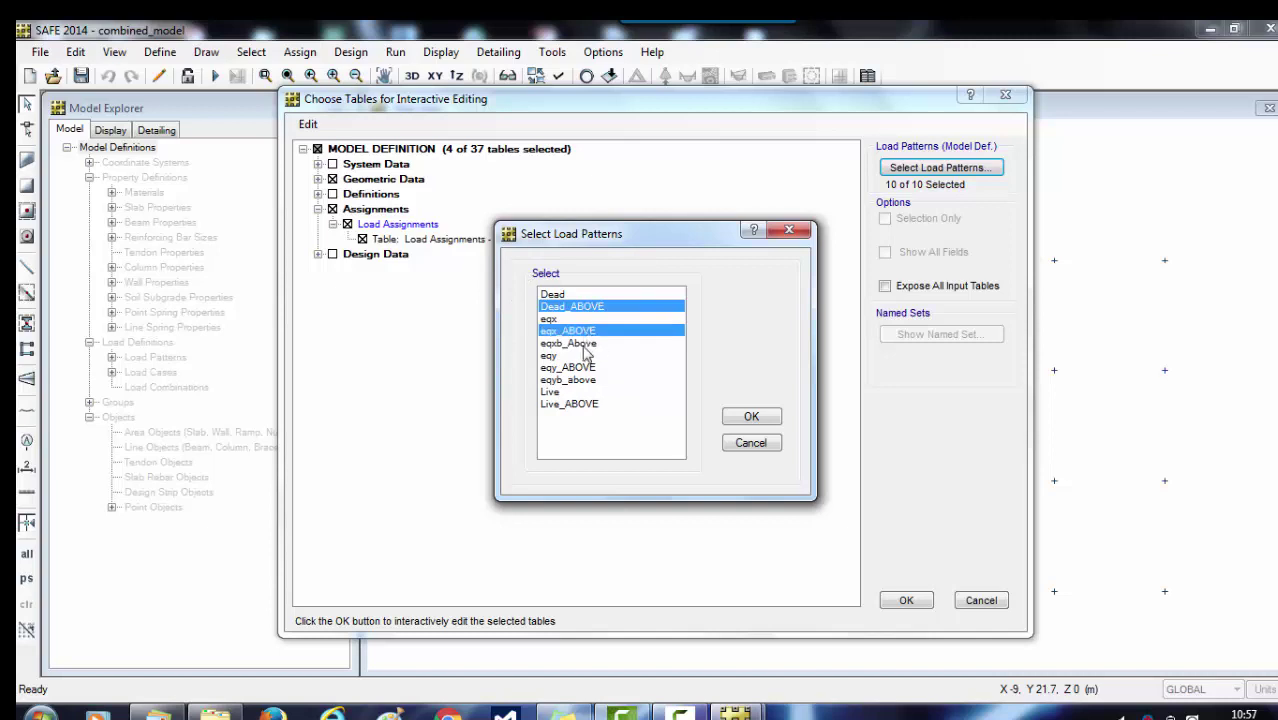
left_click(582, 344, "ctrl")
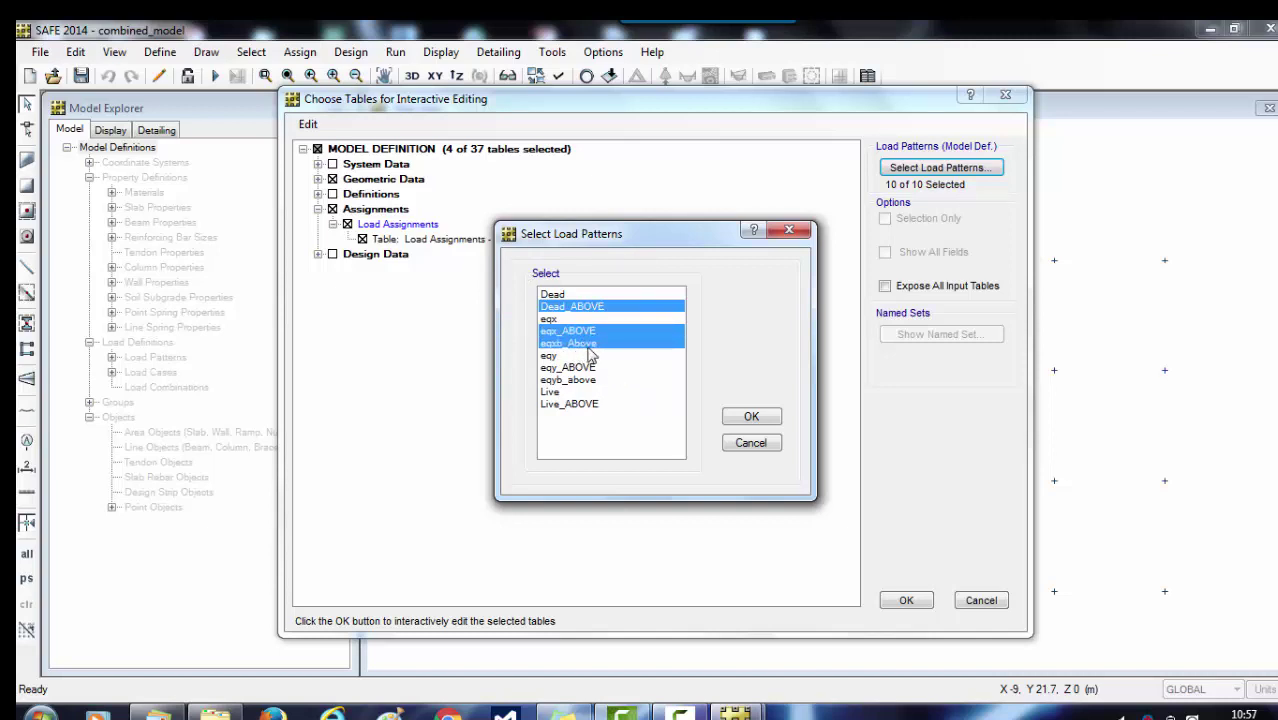
left_click(588, 345, "ctrl")
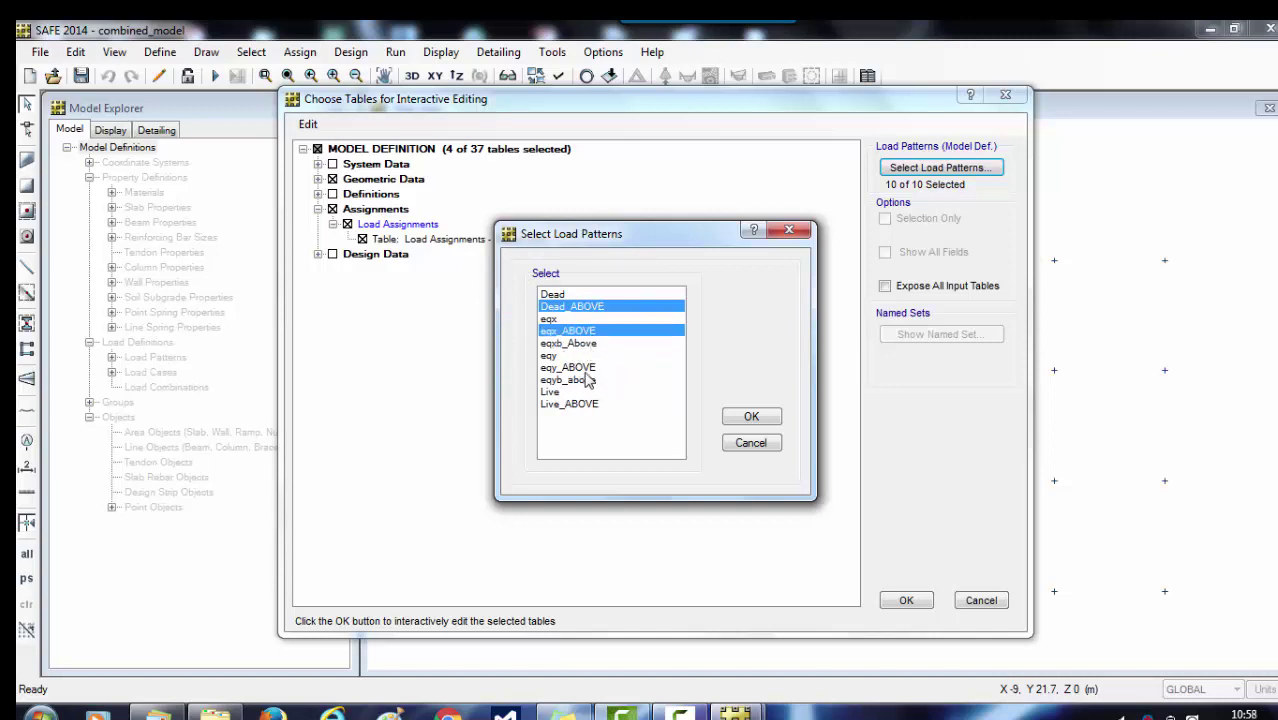
left_click(566, 356, "ctrl")
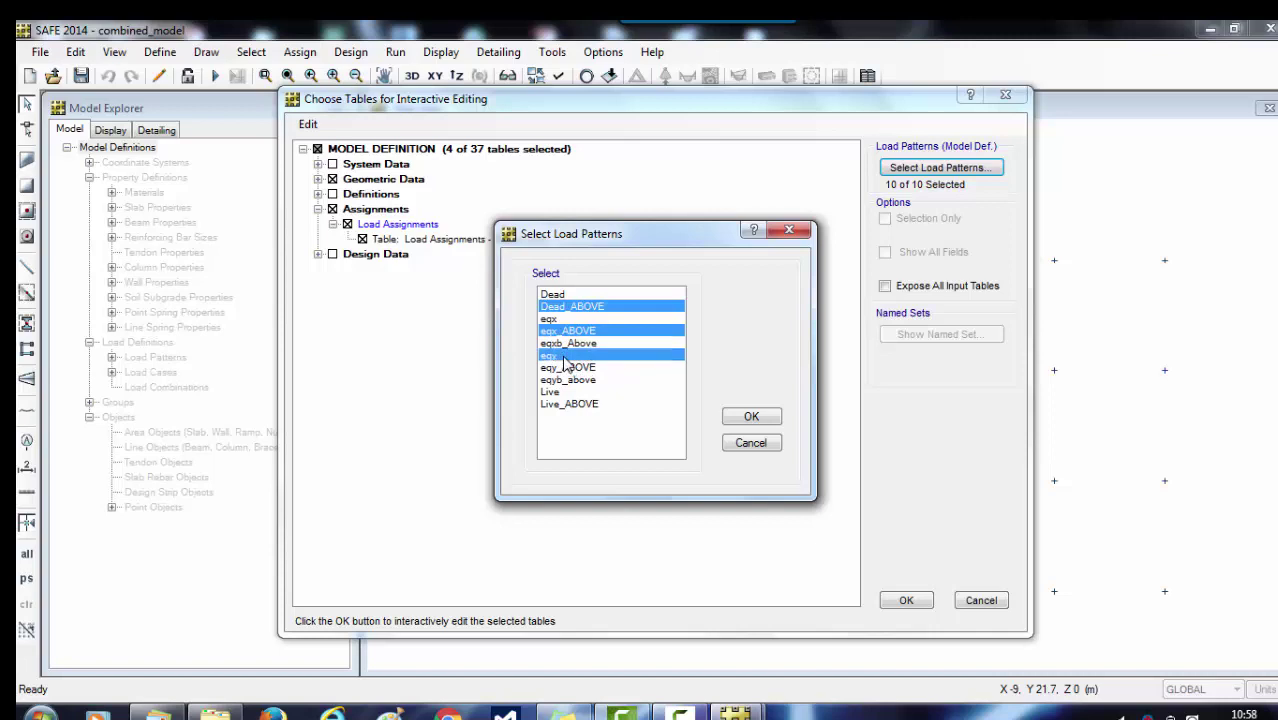
left_click(599, 393, "ctrl")
left_click(592, 403, "ctrl")
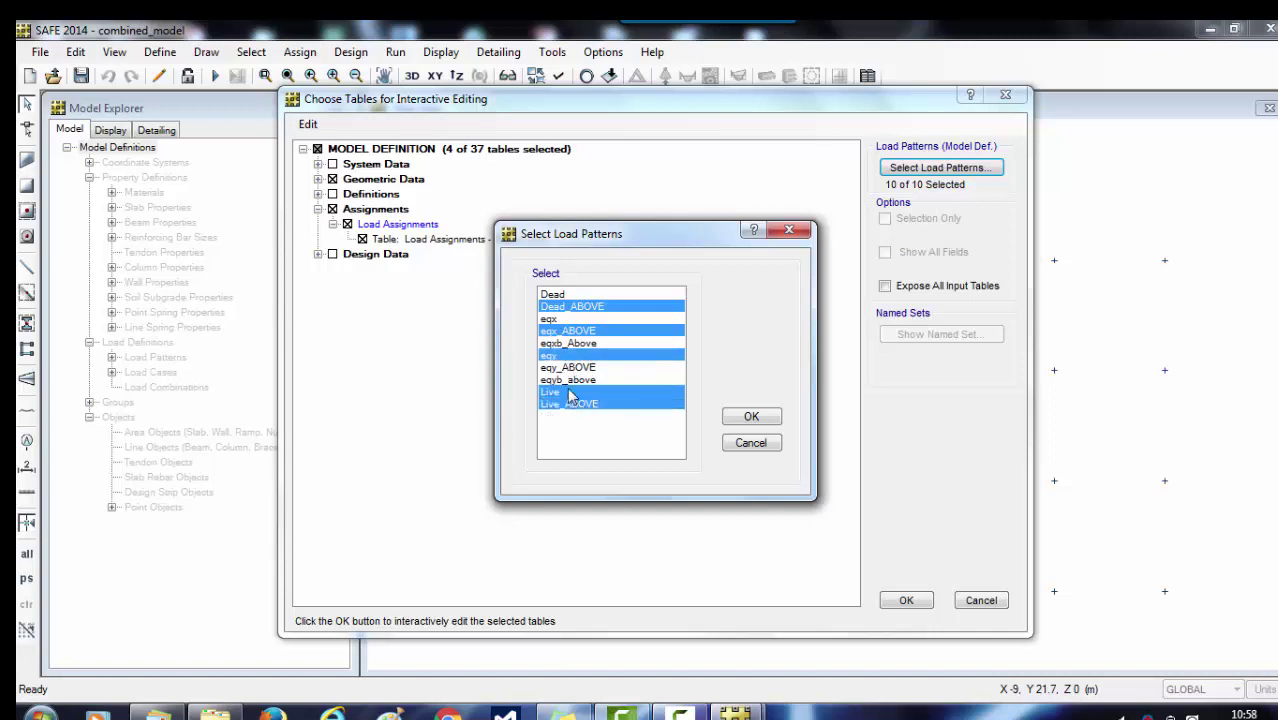
left_click(569, 390, "ctrl")
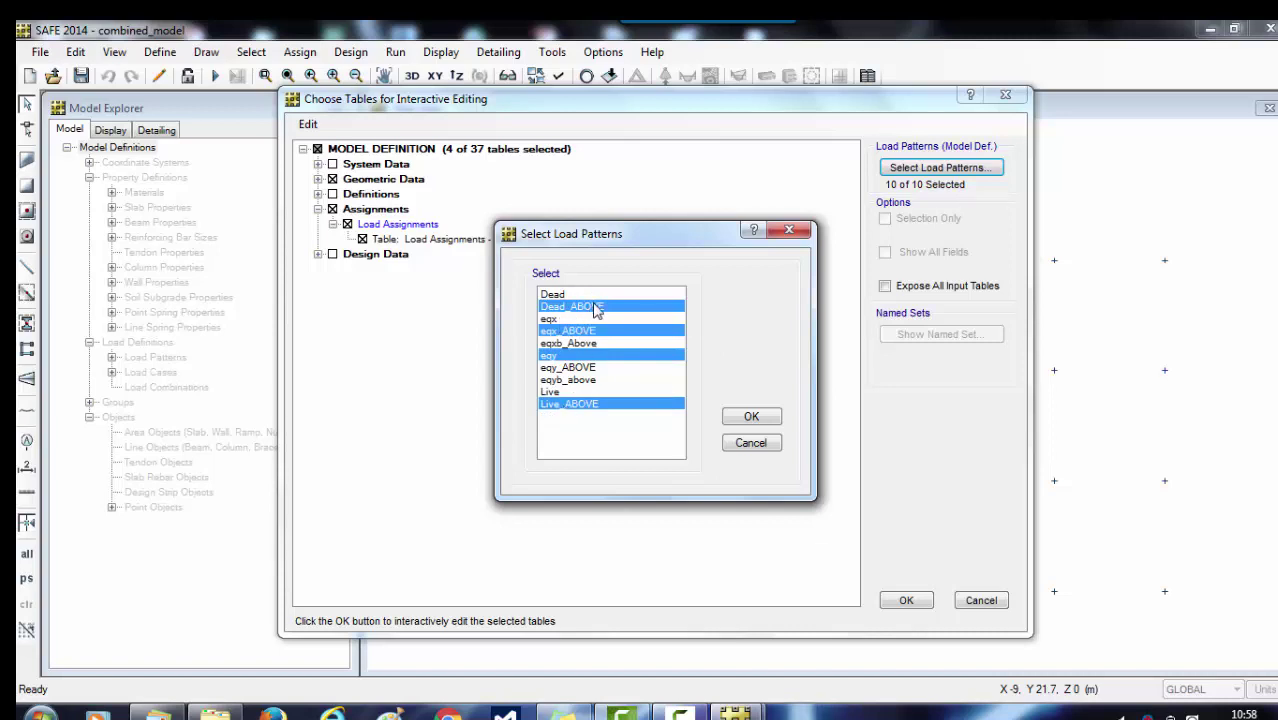
left_click(765, 418)
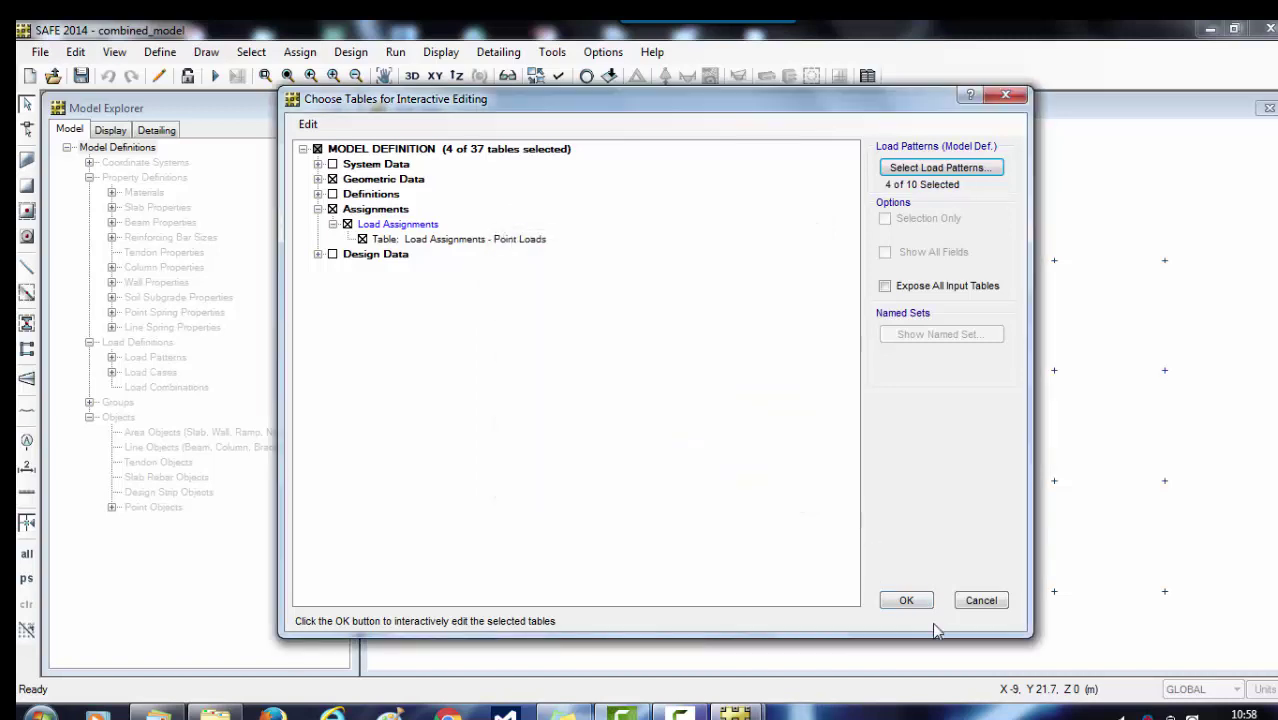
Step: Open the selected tables, review the Load Assignments - Point Loads table and export it to Excel
left_click(910, 604)
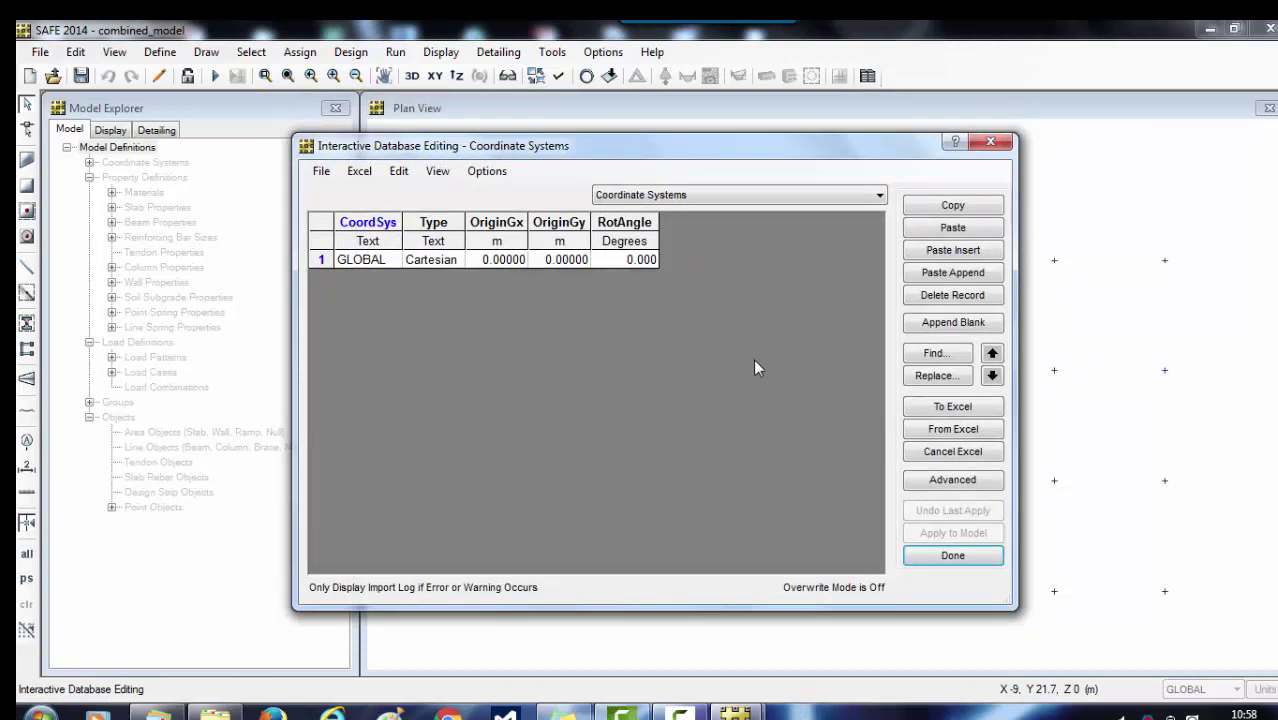
left_click(732, 196)
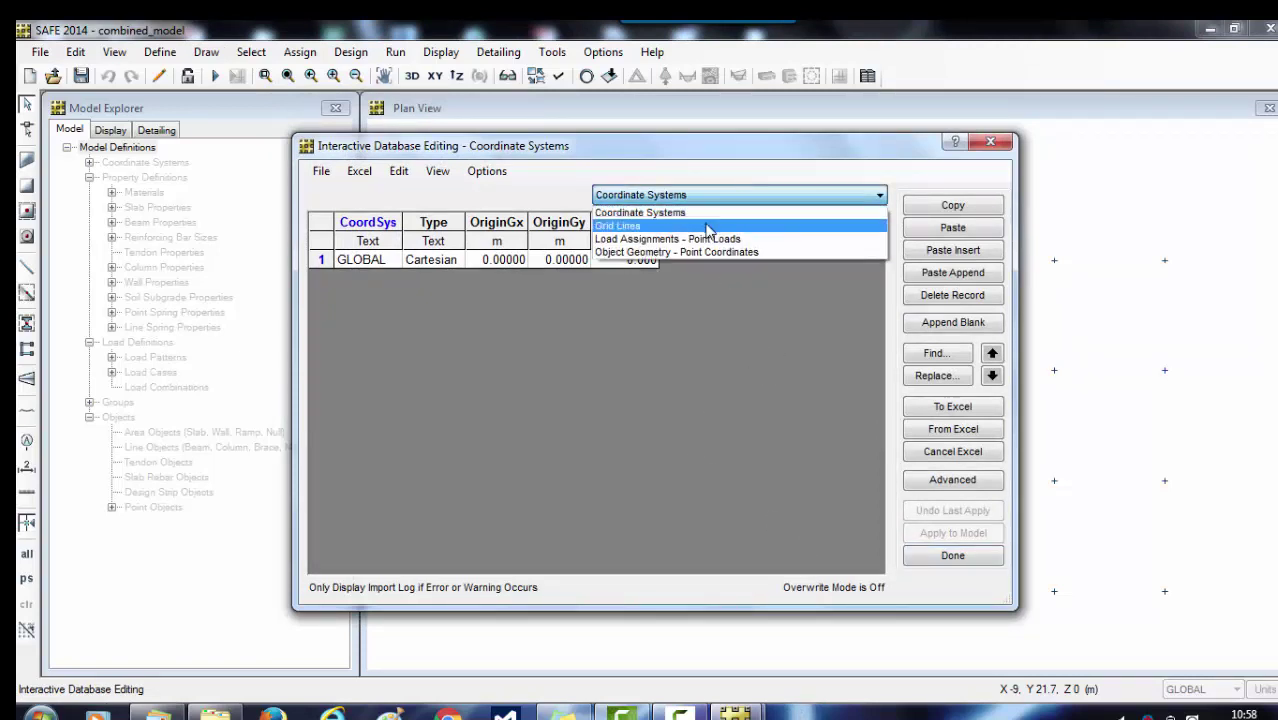
left_click(716, 240)
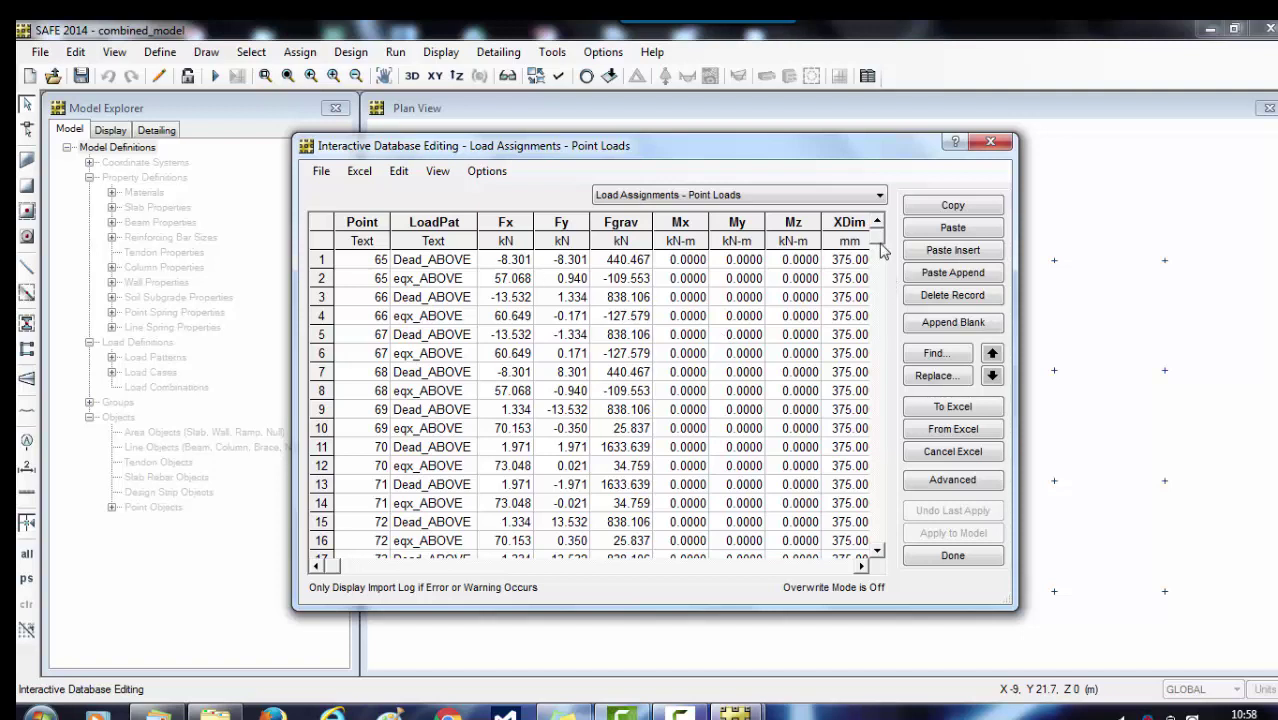
left_click_drag(882, 248, 848, 571)
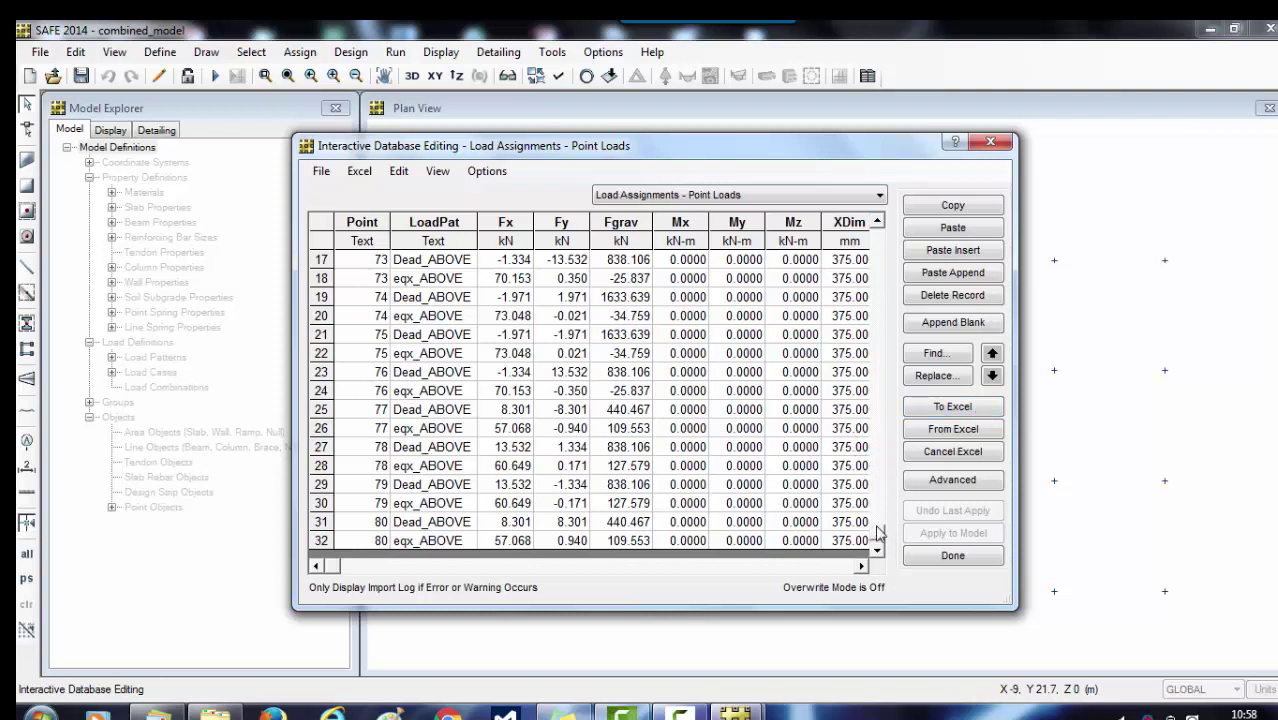
left_click_drag(878, 533, 880, 247)
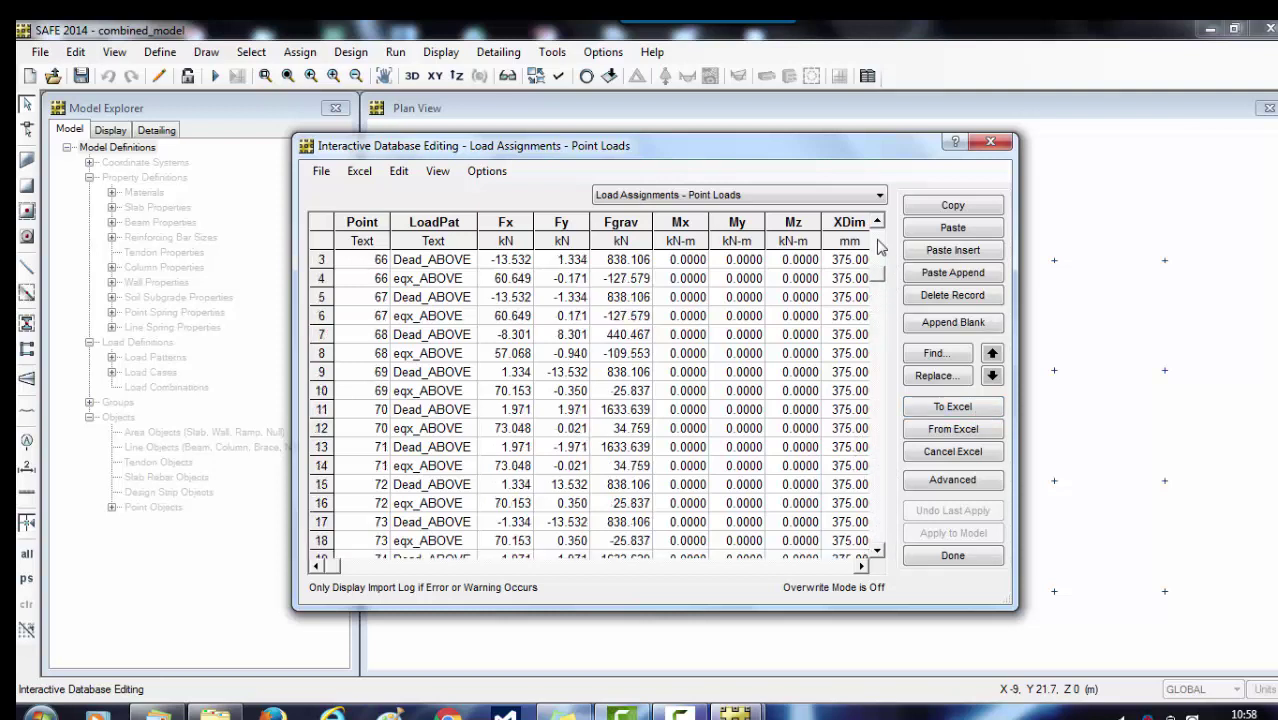
left_click(952, 409)
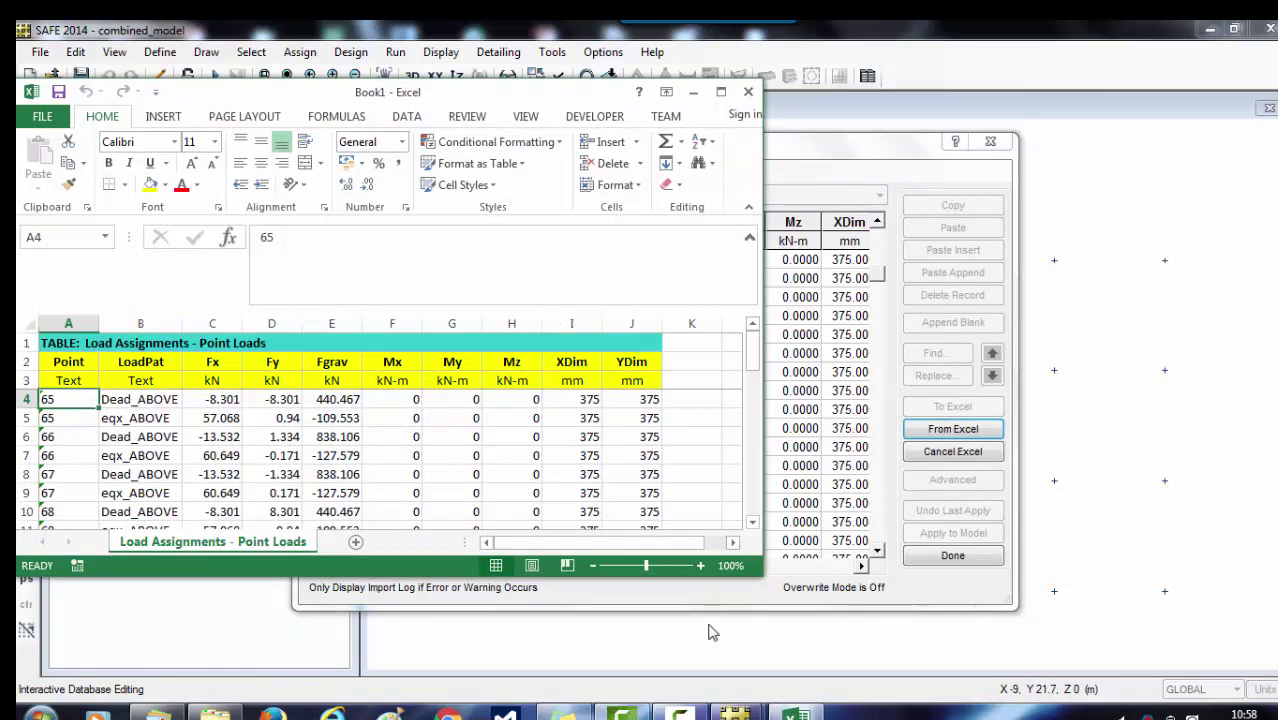
Step: Switch to the untitled SAFE model, start interactive database editing and select only the Load Assignments - Point Loads table
mouse_move(737, 713)
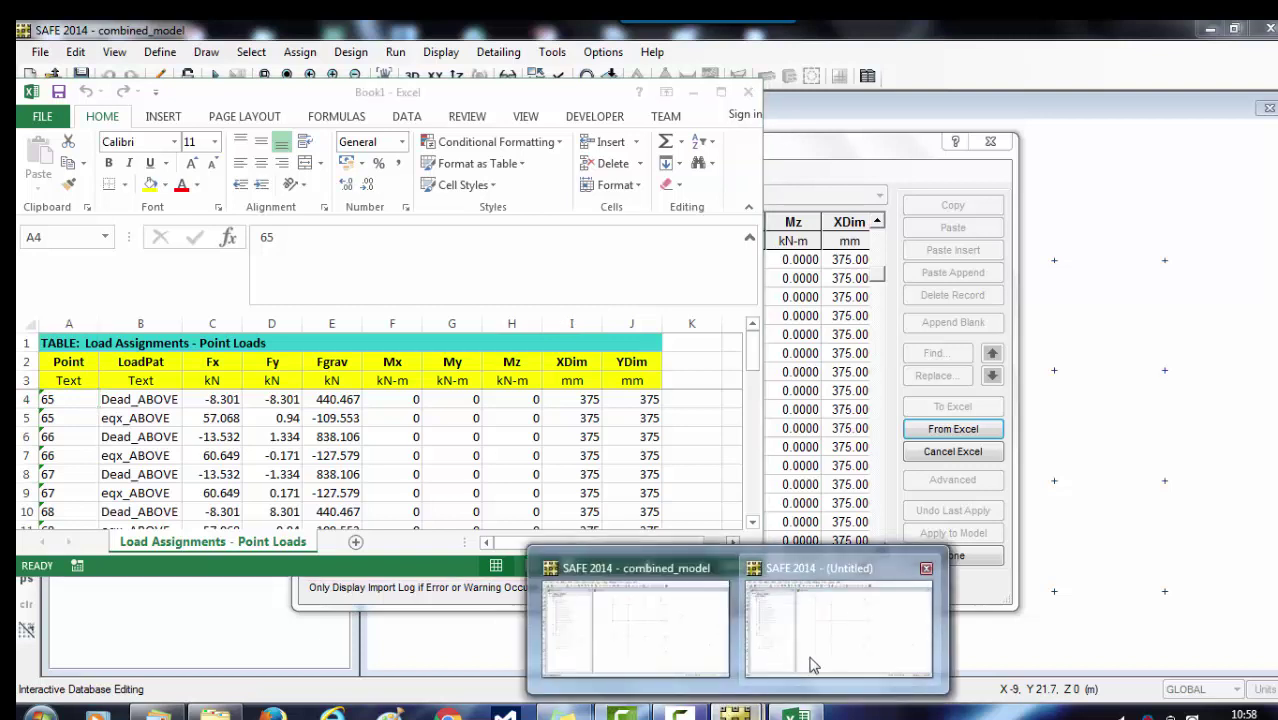
left_click(810, 664)
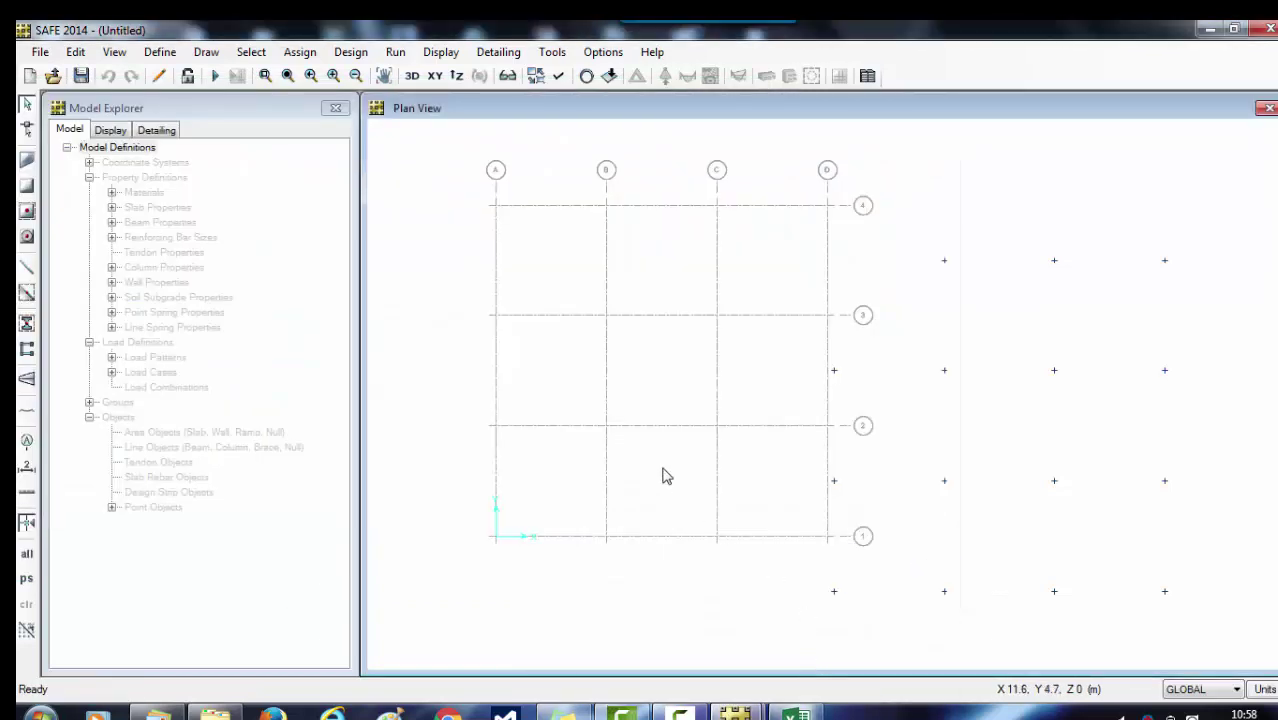
left_click(77, 52)
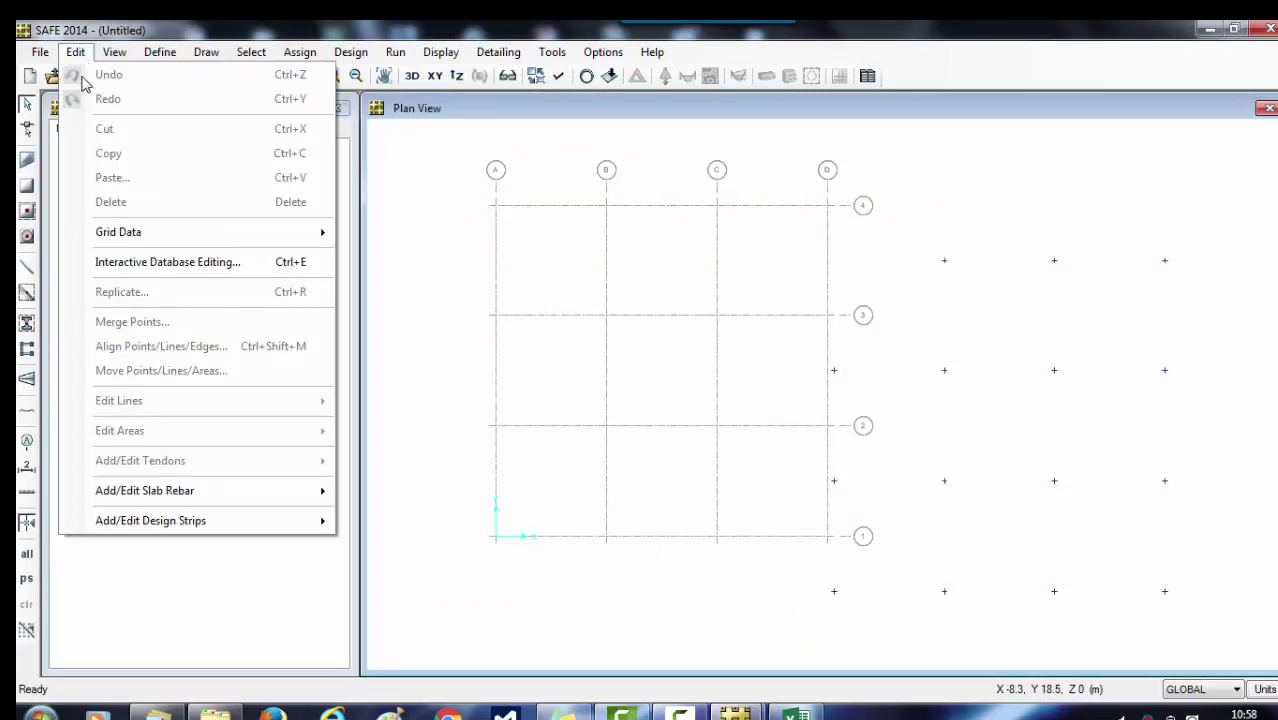
left_click(135, 262)
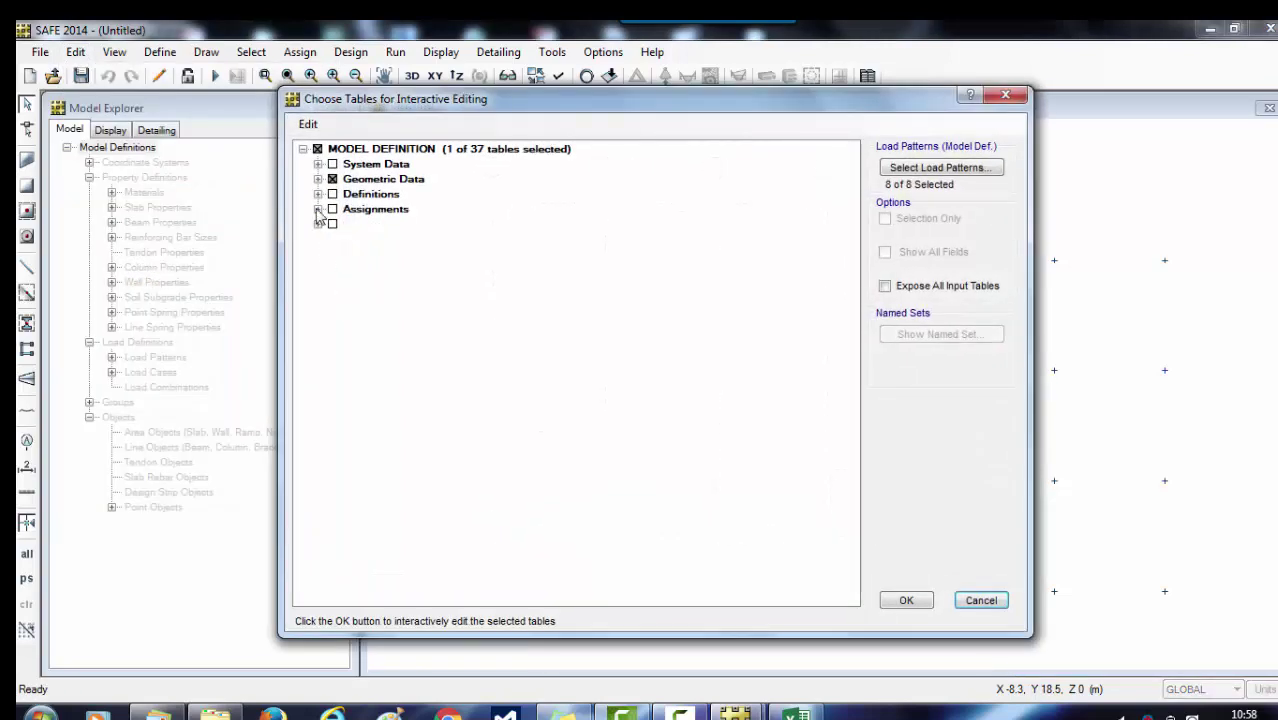
left_click(331, 180)
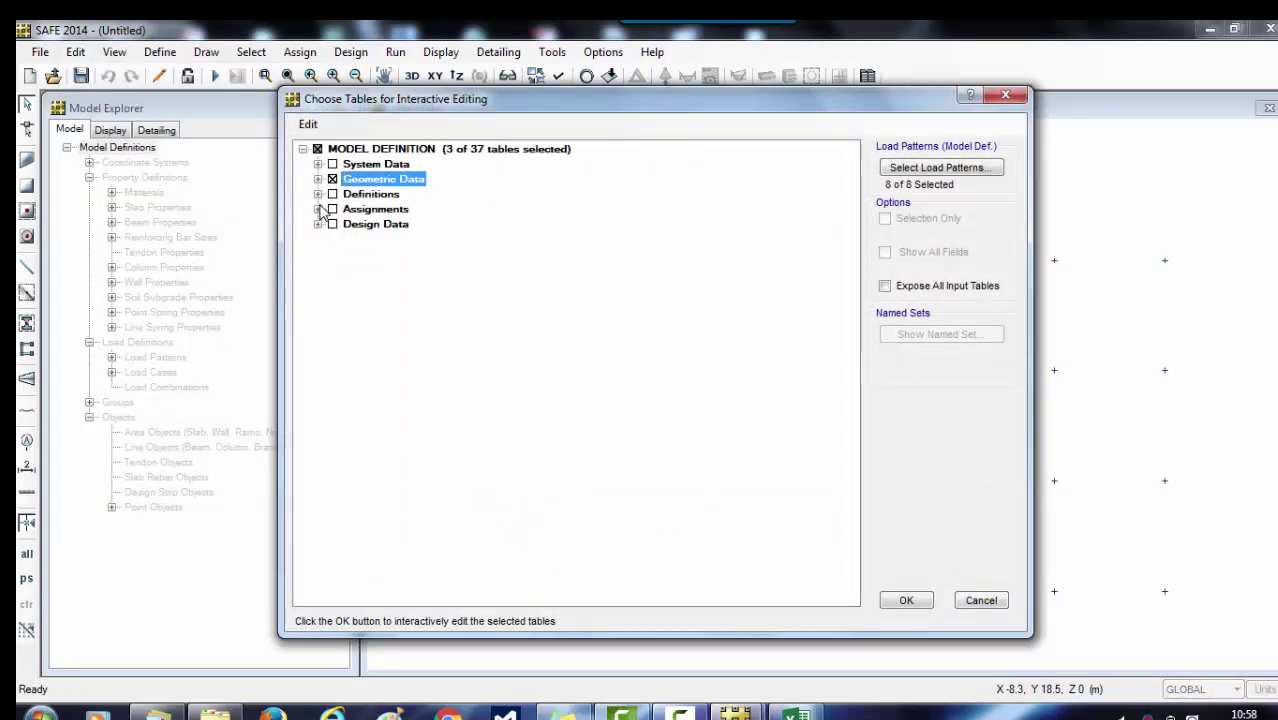
left_click(332, 179)
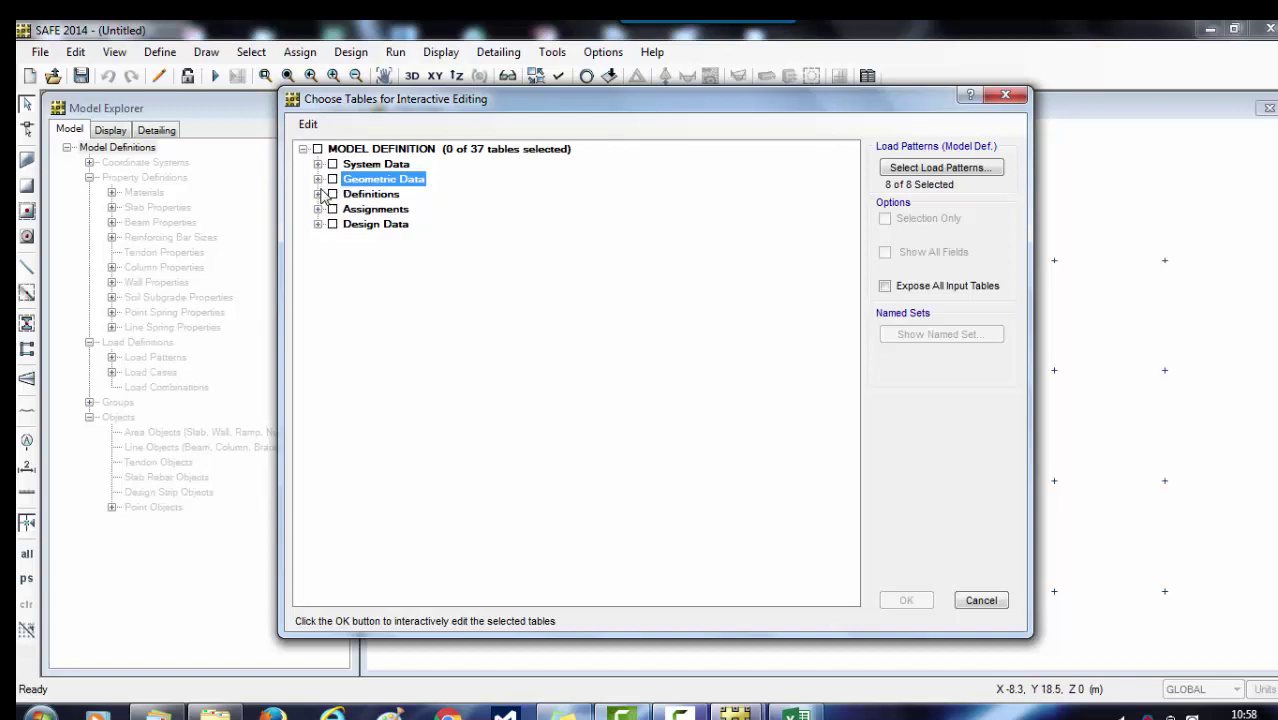
left_click(318, 209)
left_click(333, 224)
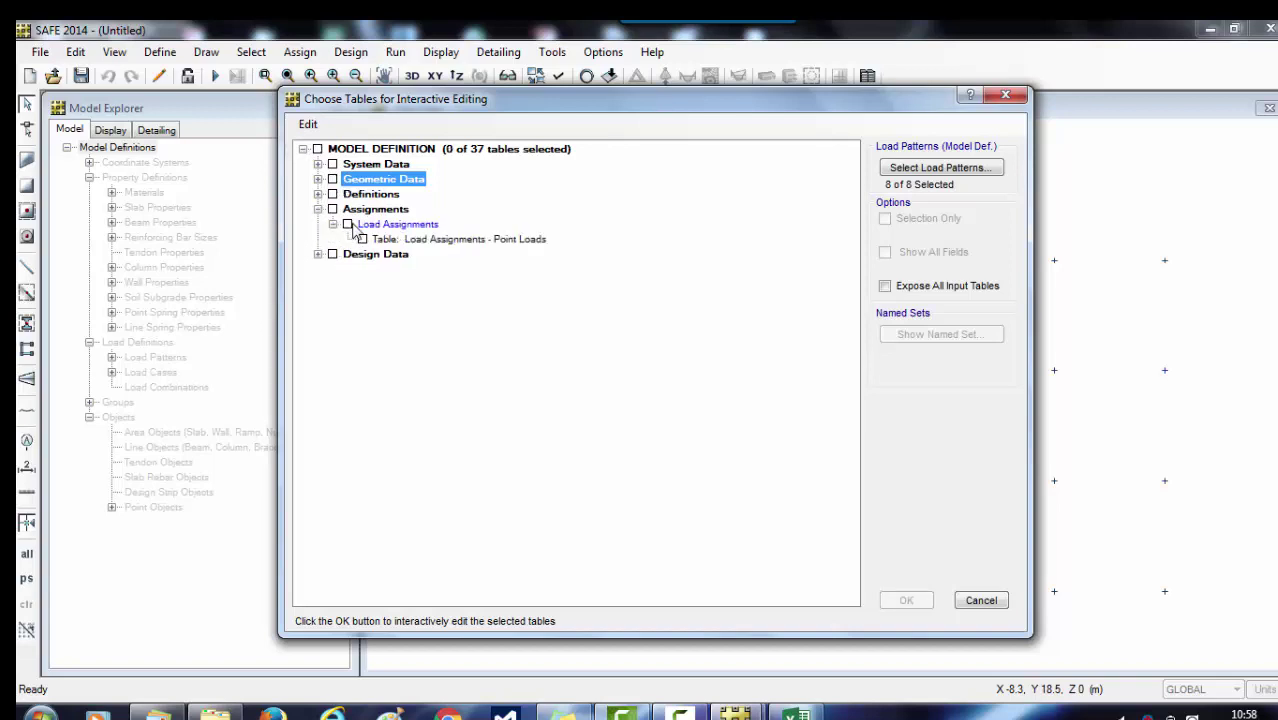
left_click(348, 225)
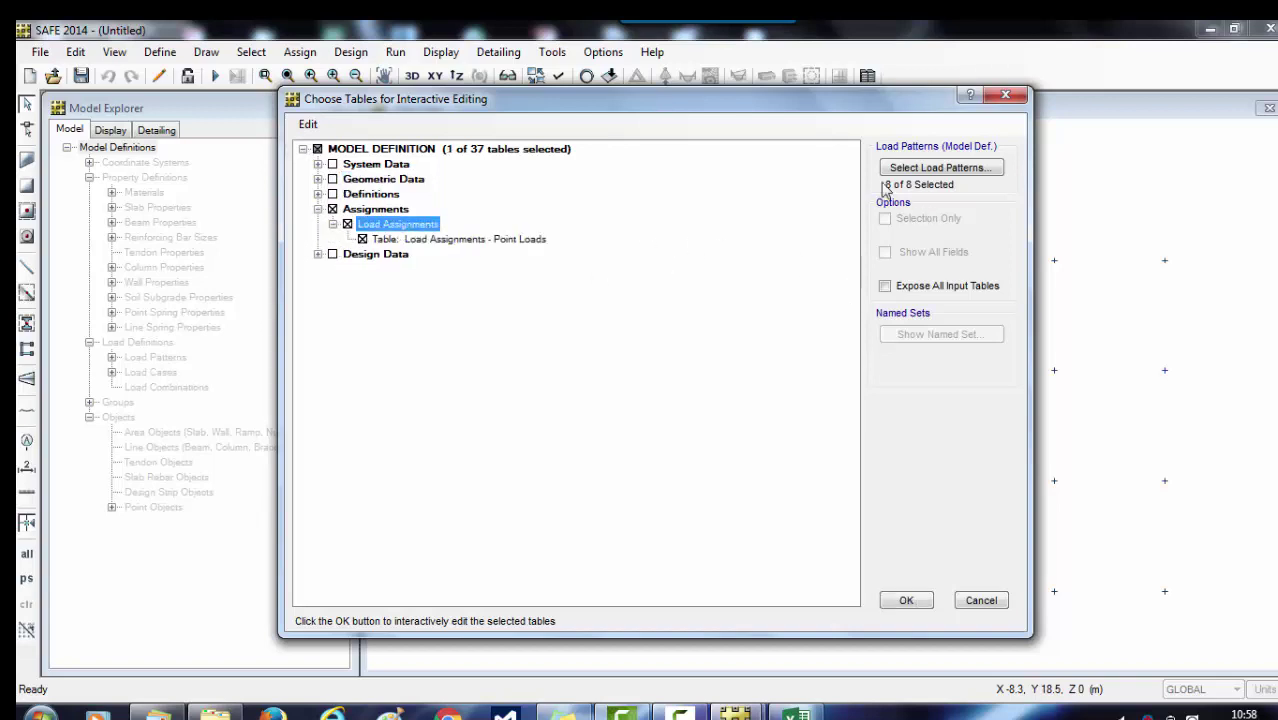
Step: Limit the untitled model's table load patterns to Dead_ABOVE, eqxb_ABOVE, eqyb_ABOVE and Live_ABOVE
left_click(900, 168)
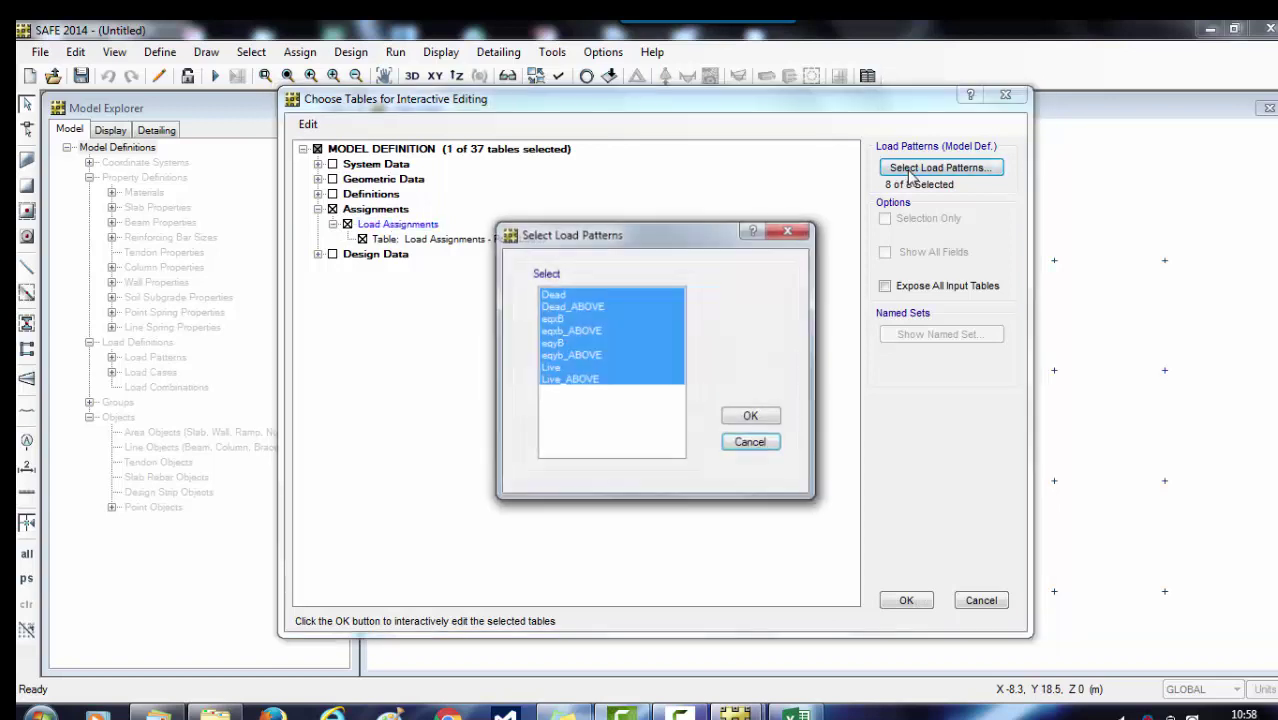
left_click(600, 308)
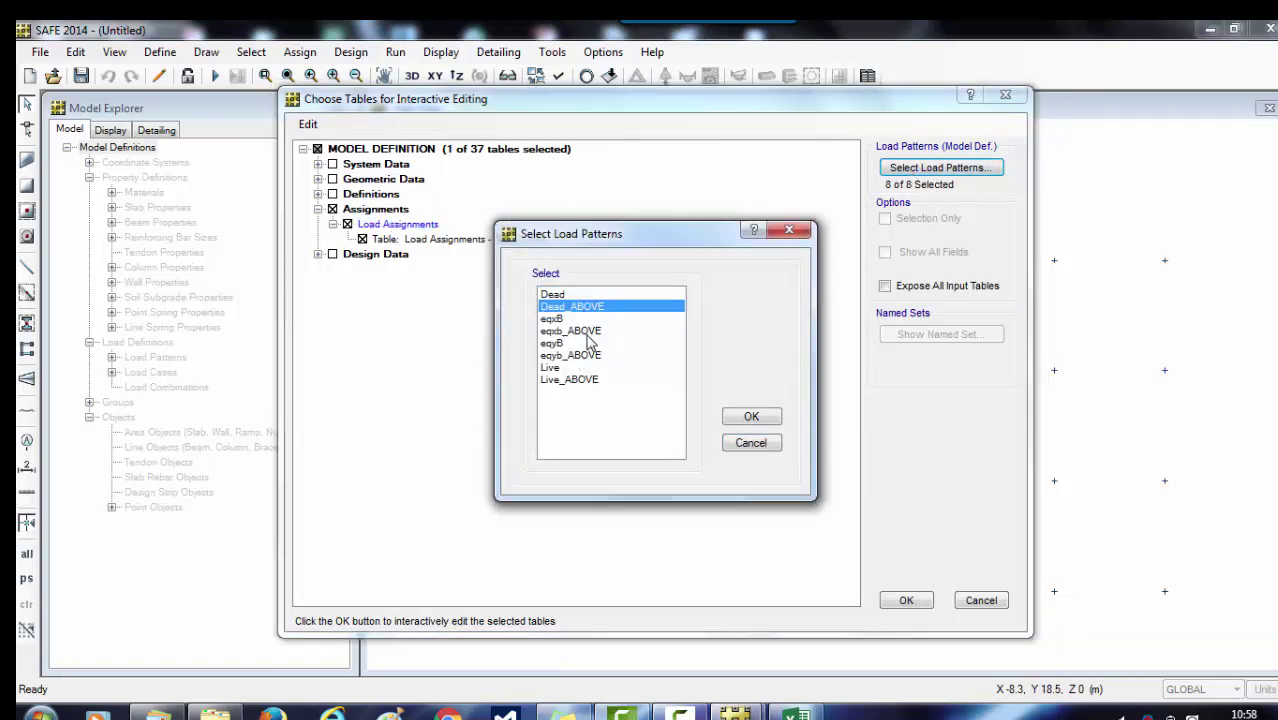
left_click(591, 332, "ctrl")
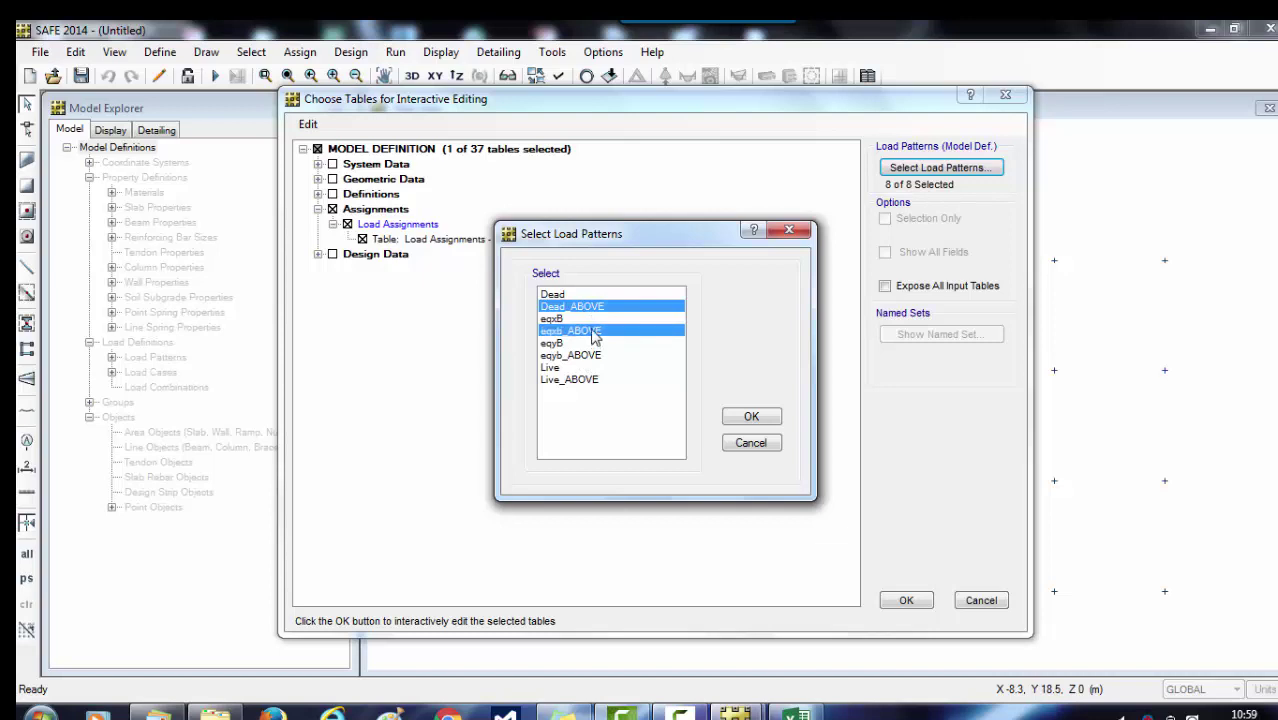
left_click(588, 356, "ctrl")
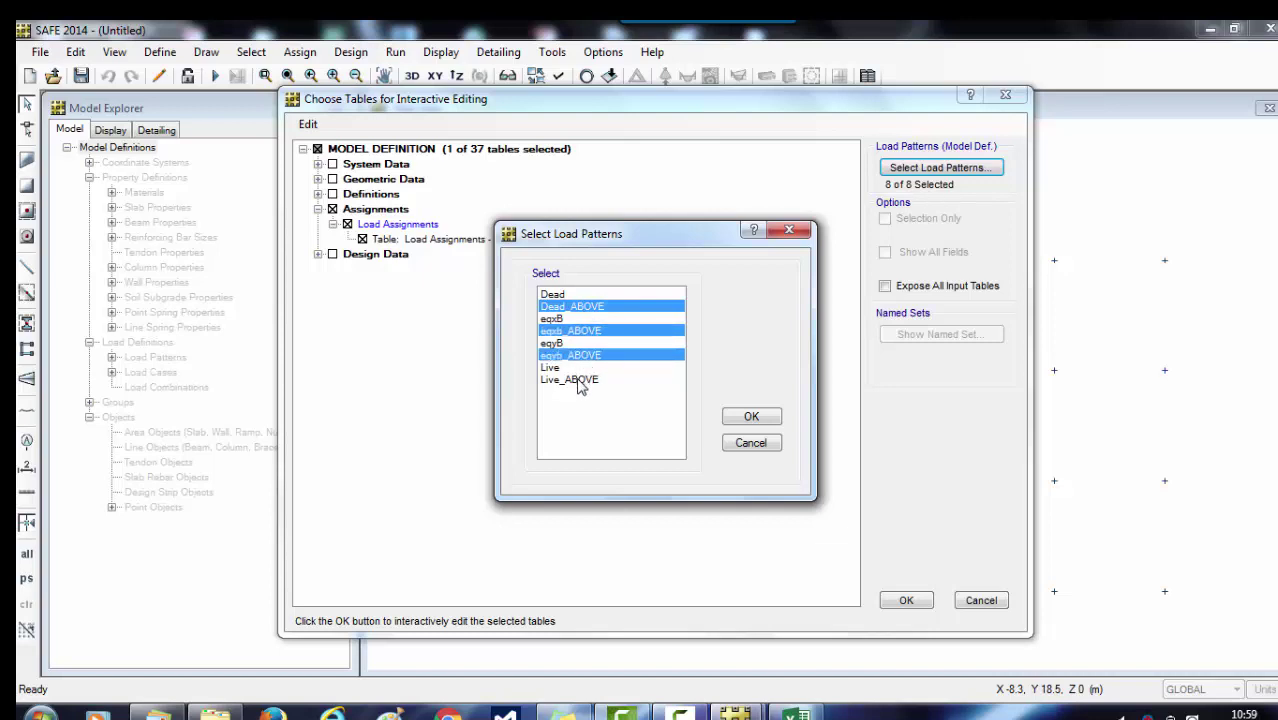
left_click(582, 382, "ctrl")
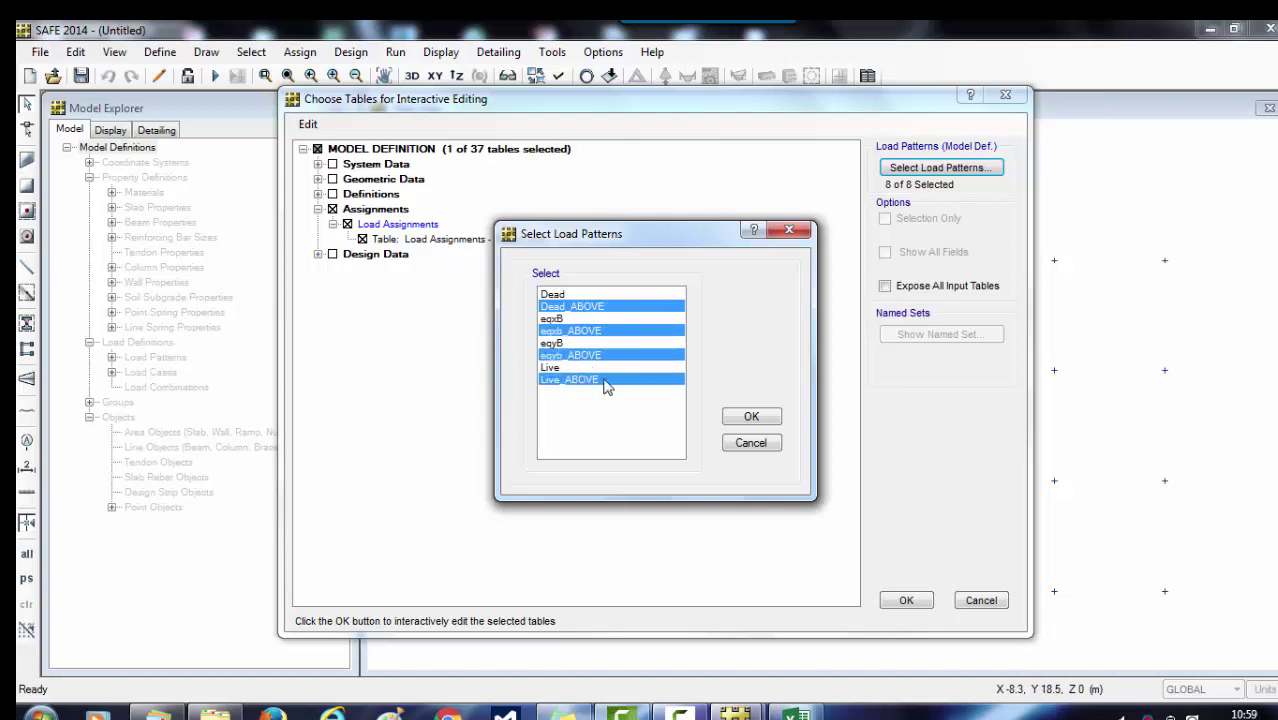
left_click(768, 420)
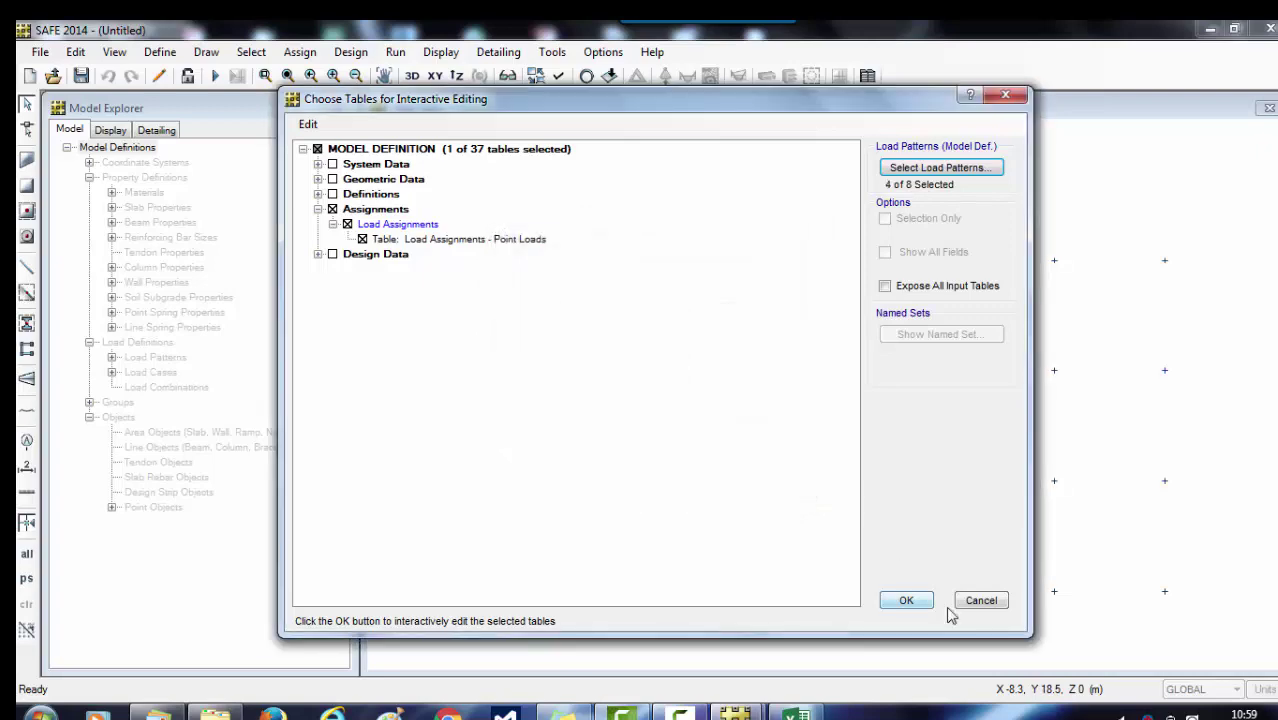
Step: Export the untitled model's point loads table to Excel and copy all its data rows, A4 to J48
left_click(906, 602)
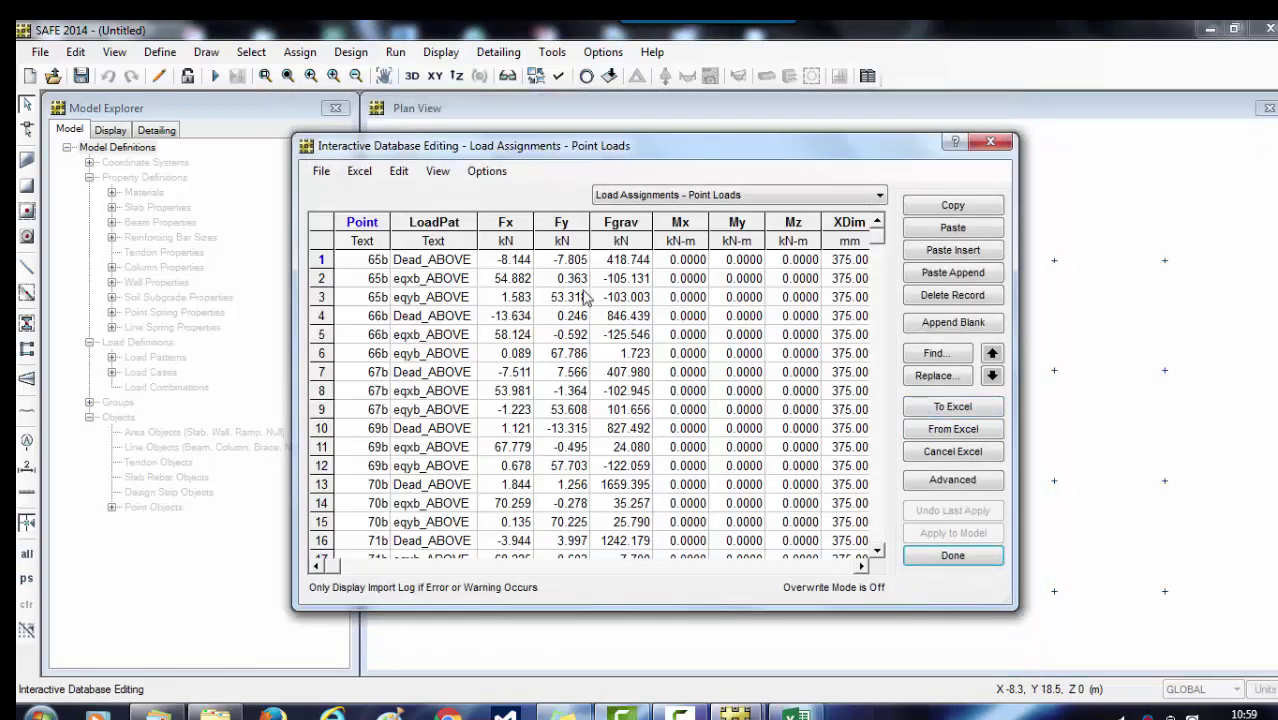
left_click(943, 406)
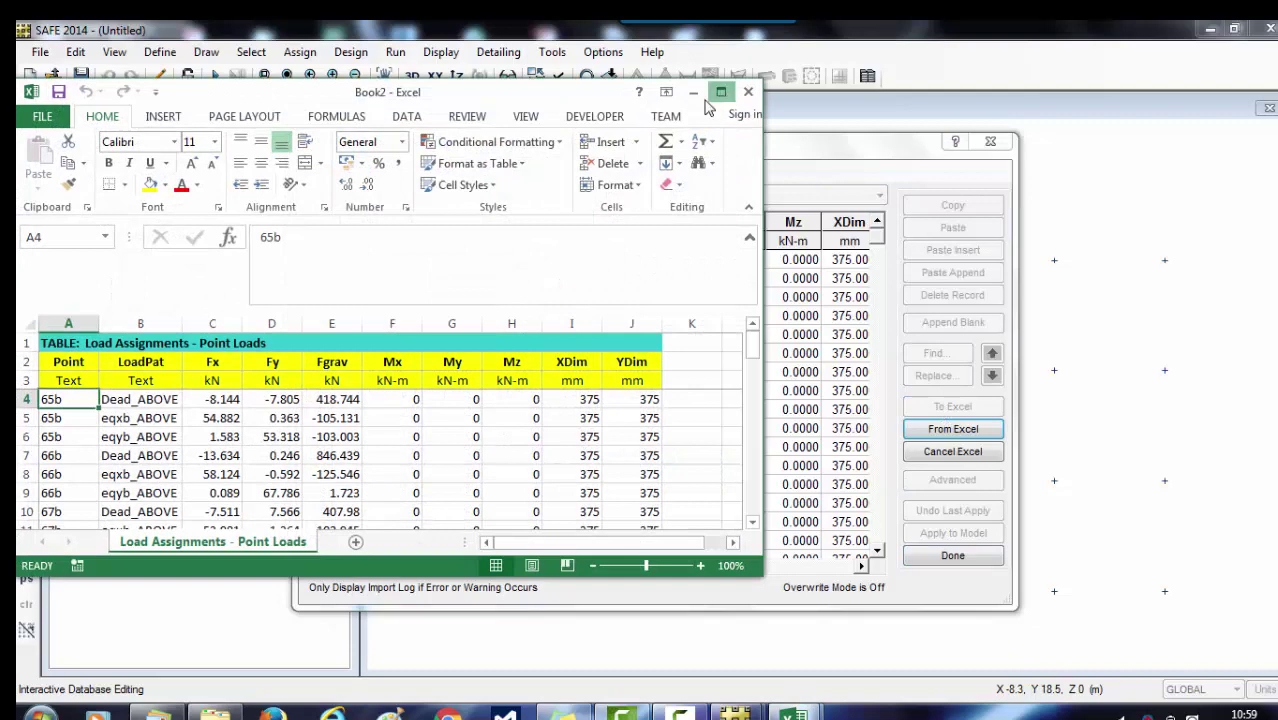
left_click(721, 93)
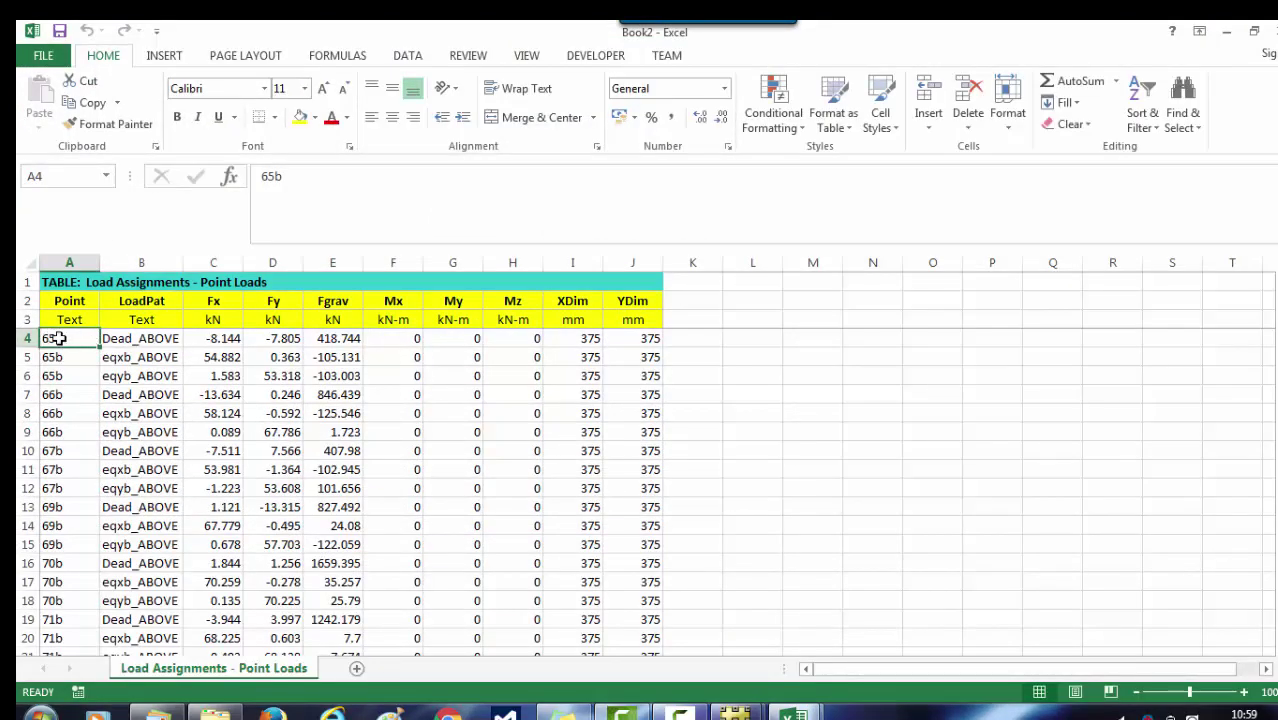
left_click_drag(58, 338, 633, 582)
right_click(447, 464)
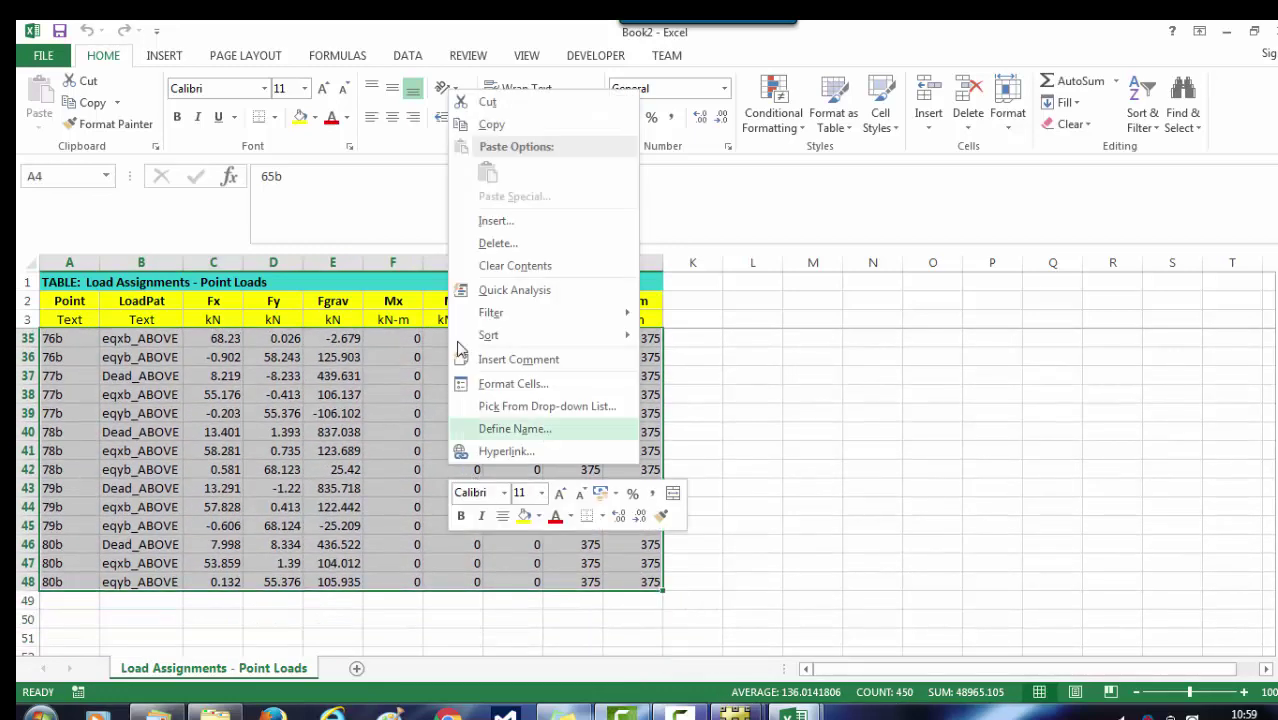
left_click(503, 127)
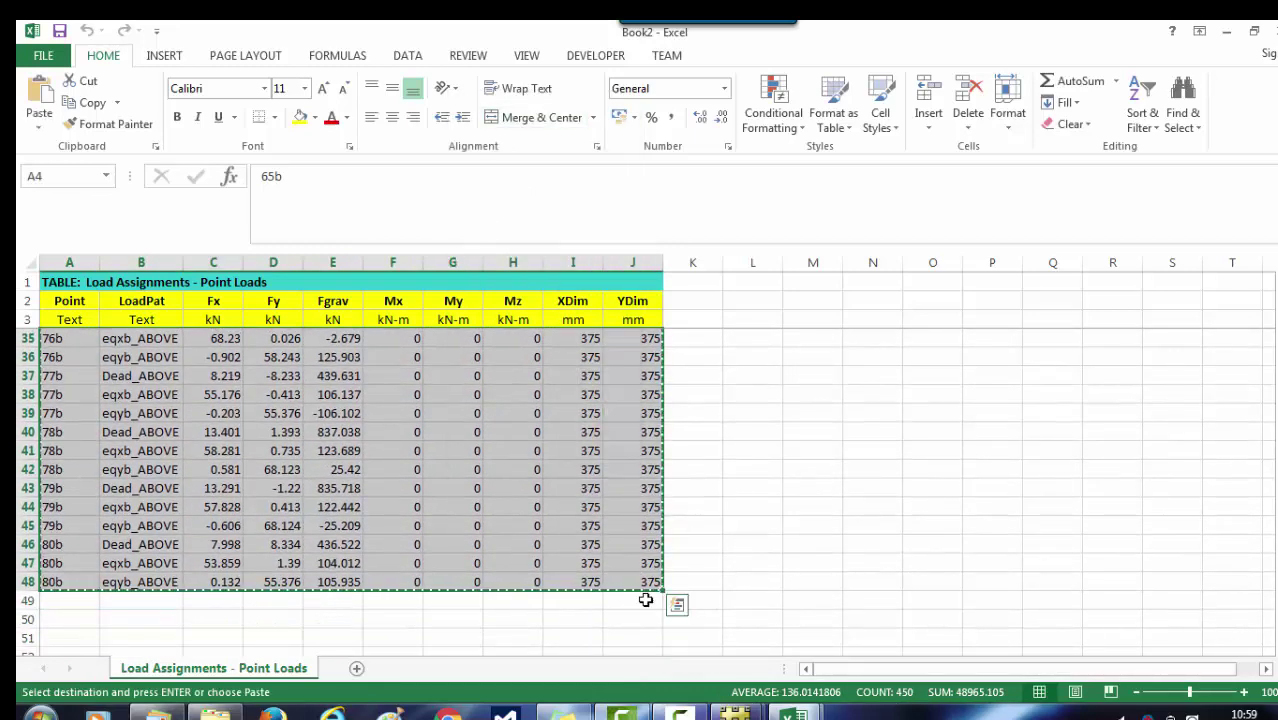
mouse_move(735, 714)
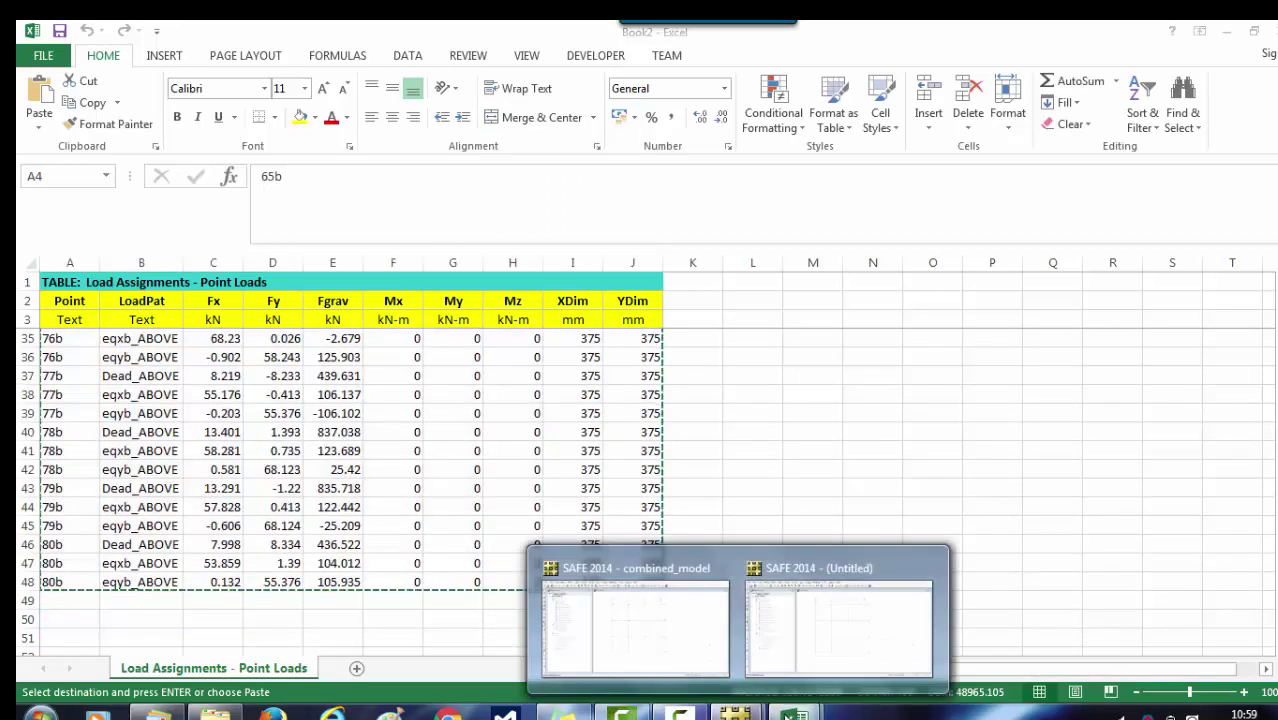
Step: Paste the copied building B point loads below the last row of the Book1 point loads table, starting at A36
mouse_move(795, 714)
left_click(612, 600)
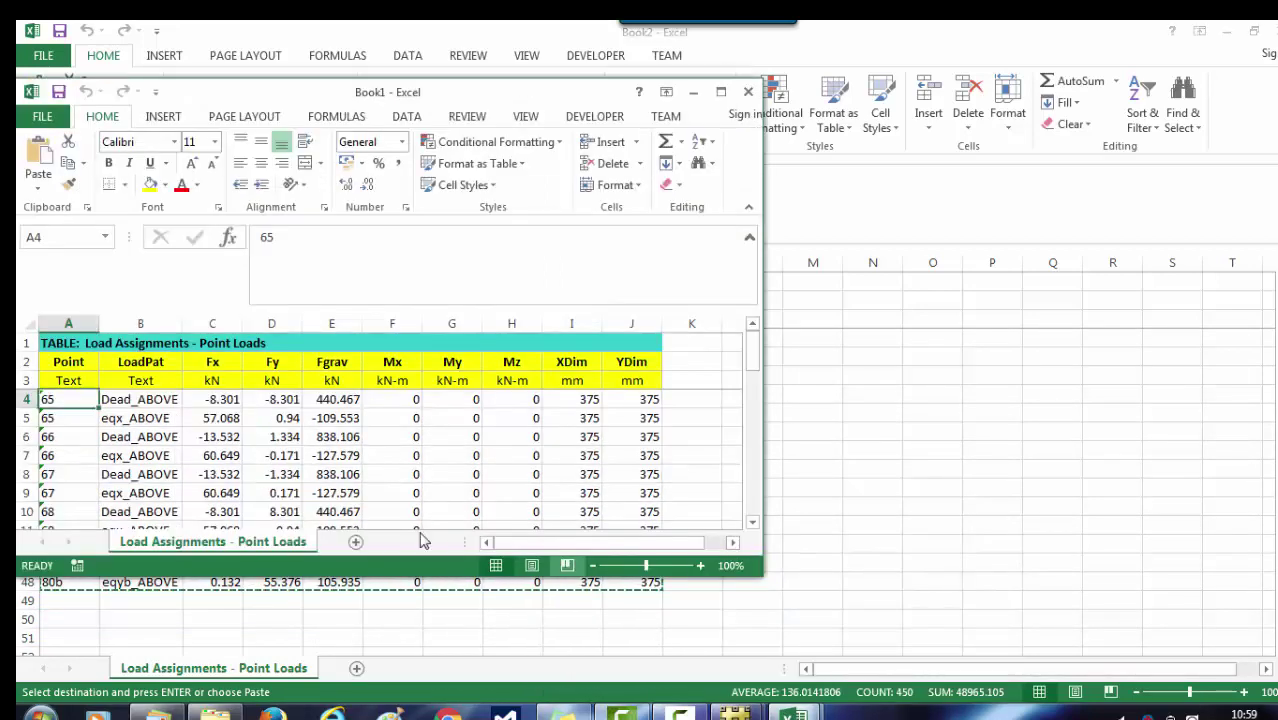
left_click(721, 93)
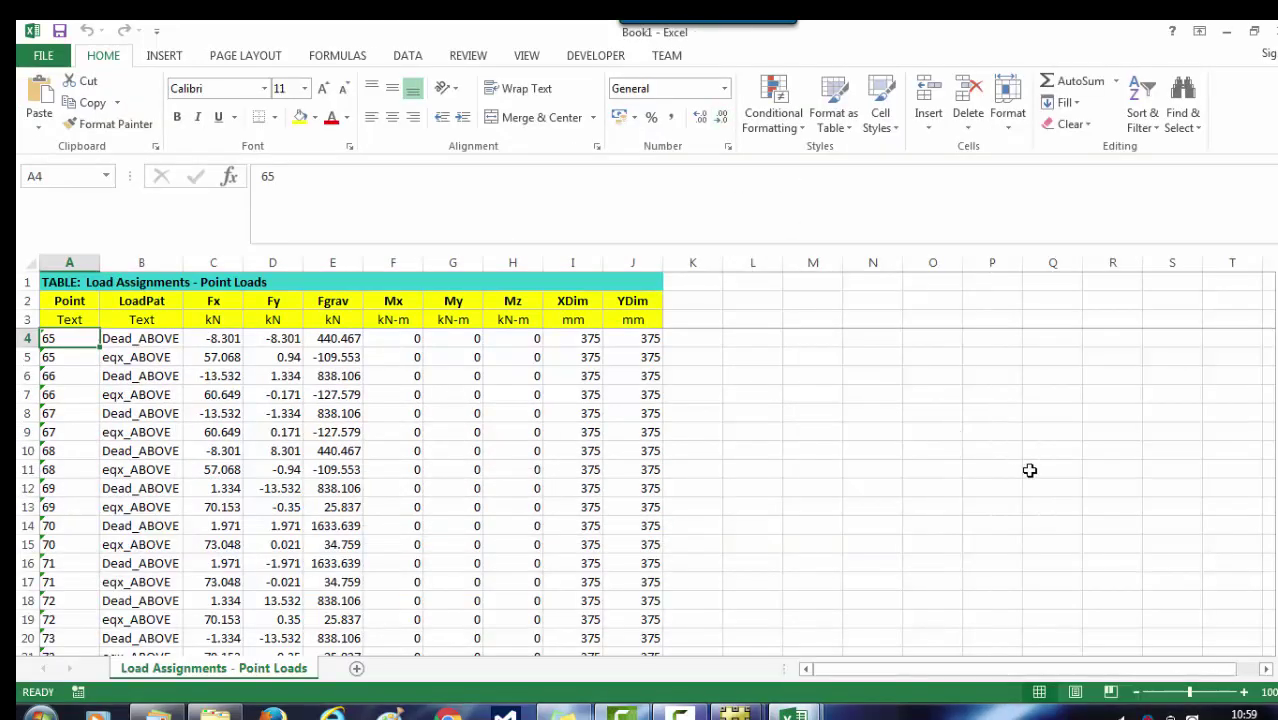
scroll(1004, 525, "down", 7)
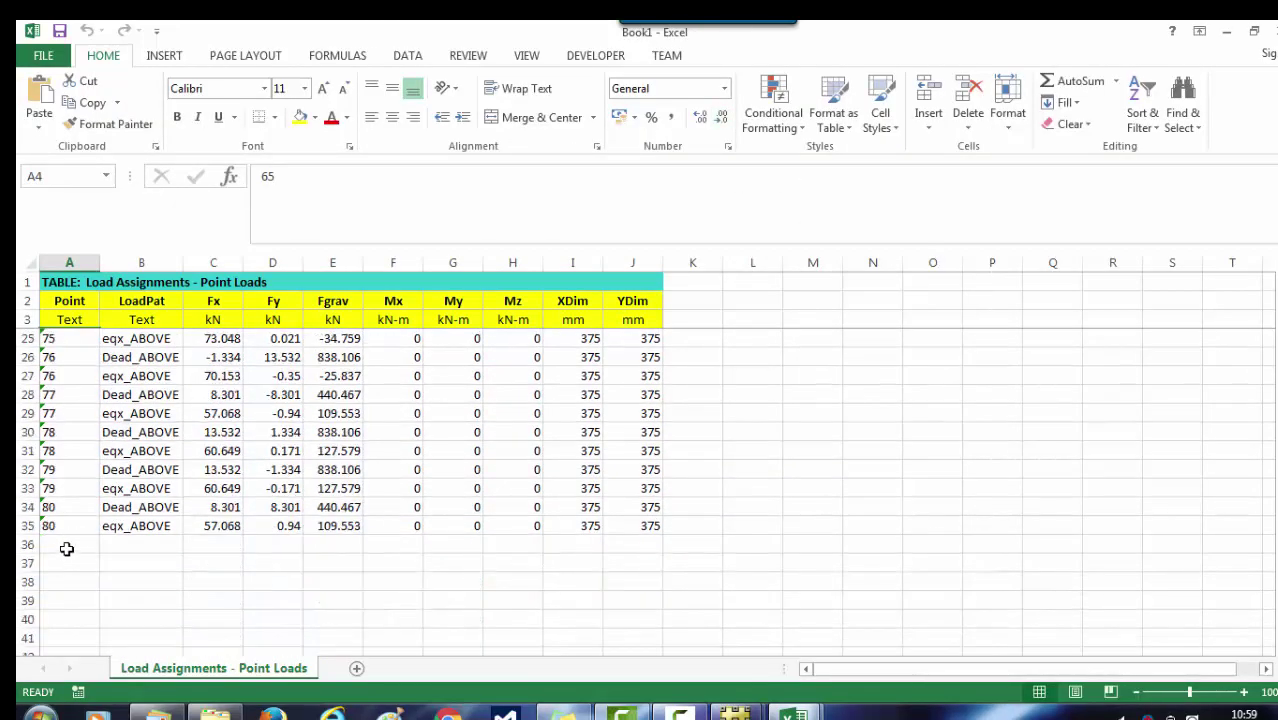
left_click(66, 545)
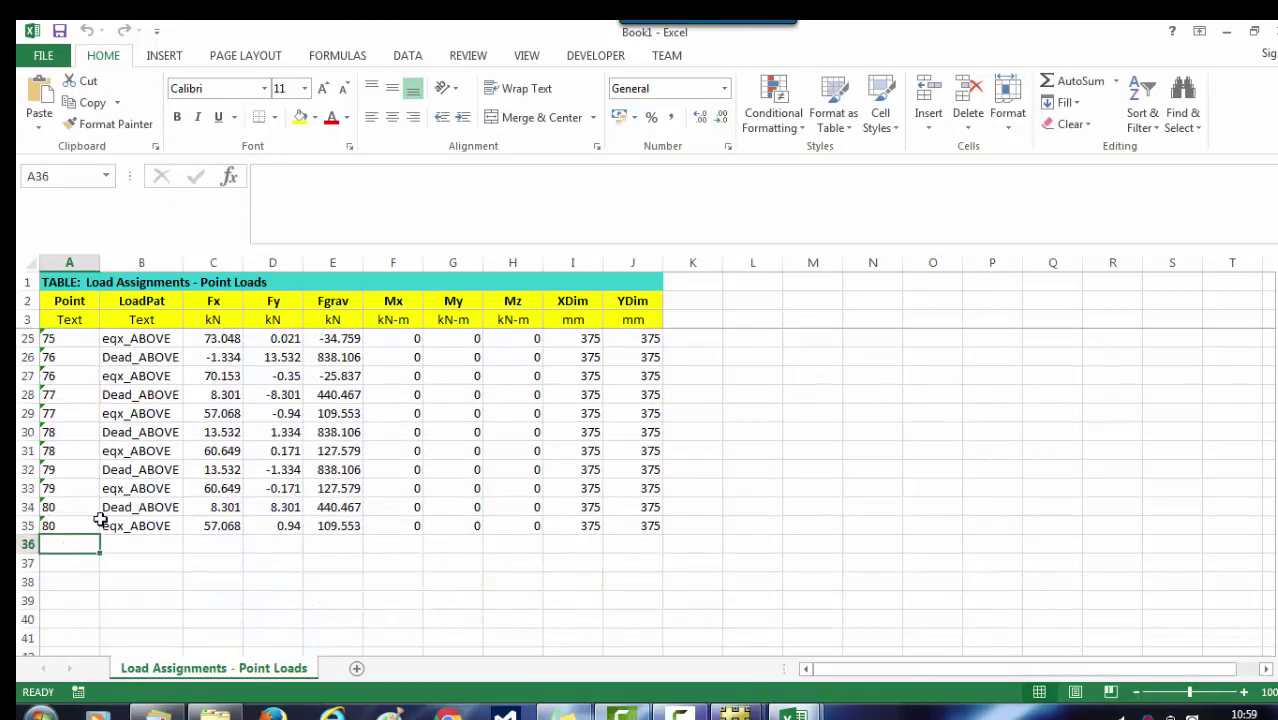
left_click(40, 100)
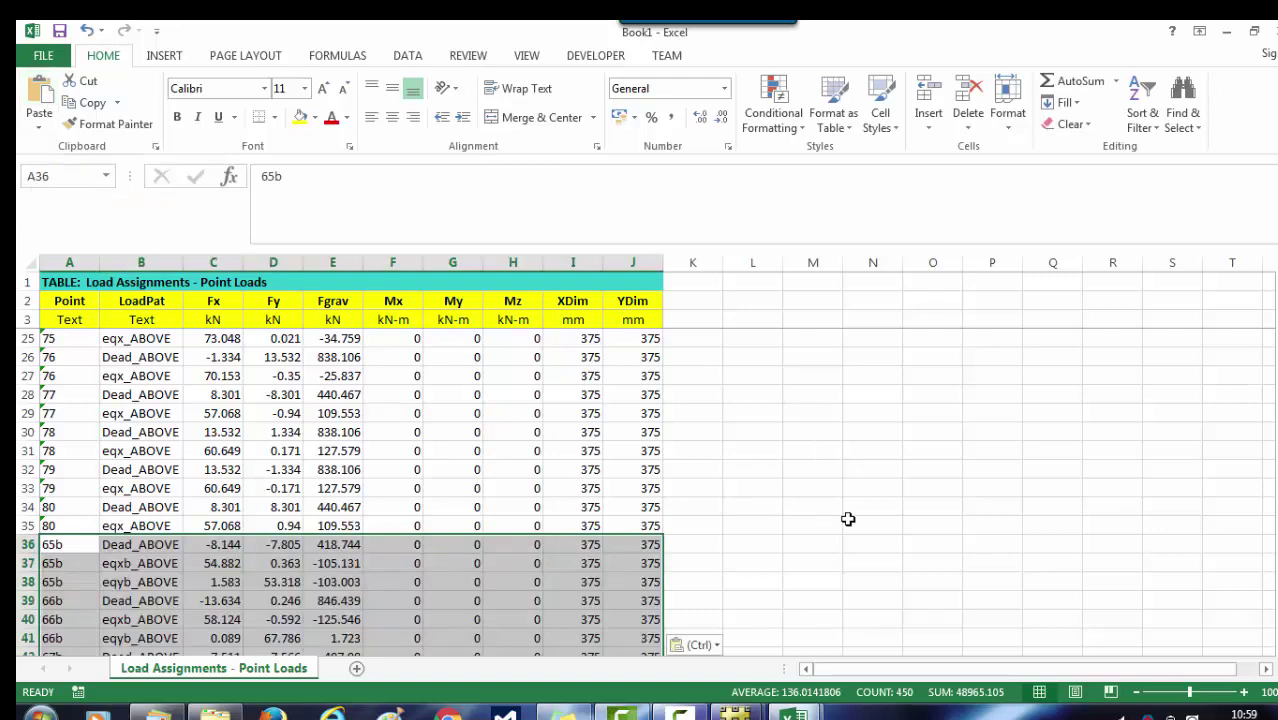
left_click(864, 504)
scroll(872, 510, "down", 5)
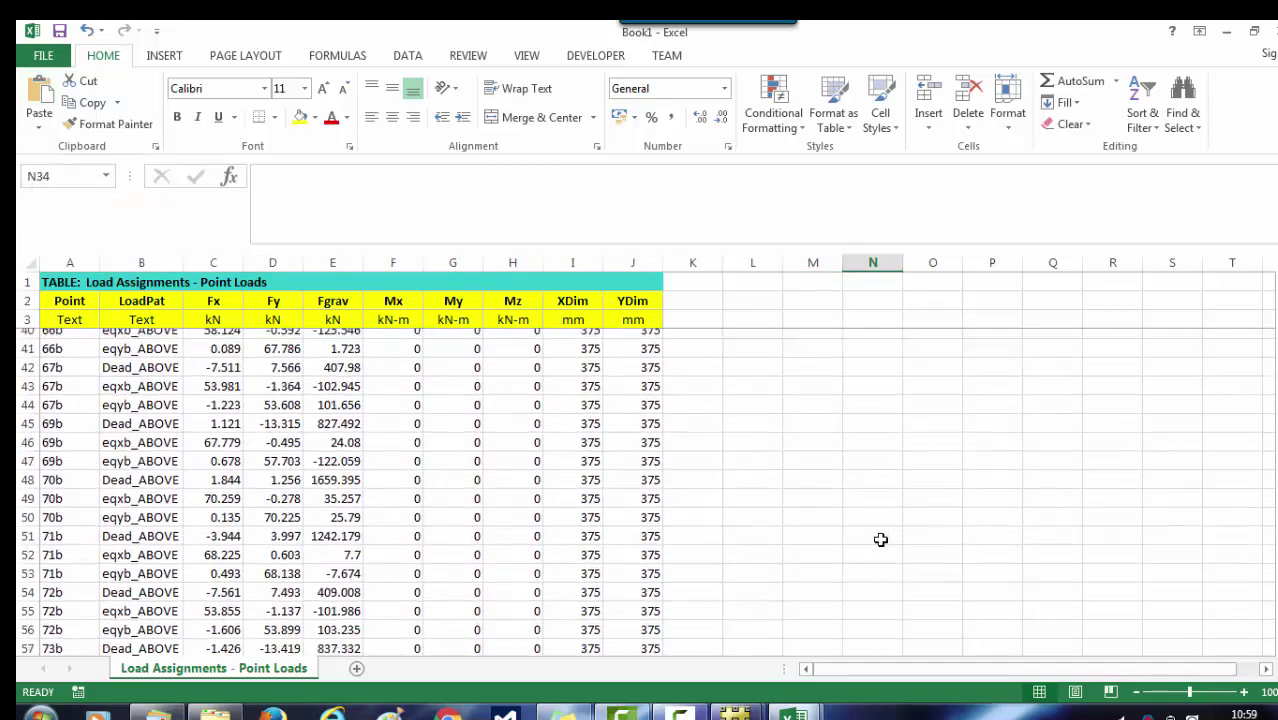
scroll(880, 540, "down", 10)
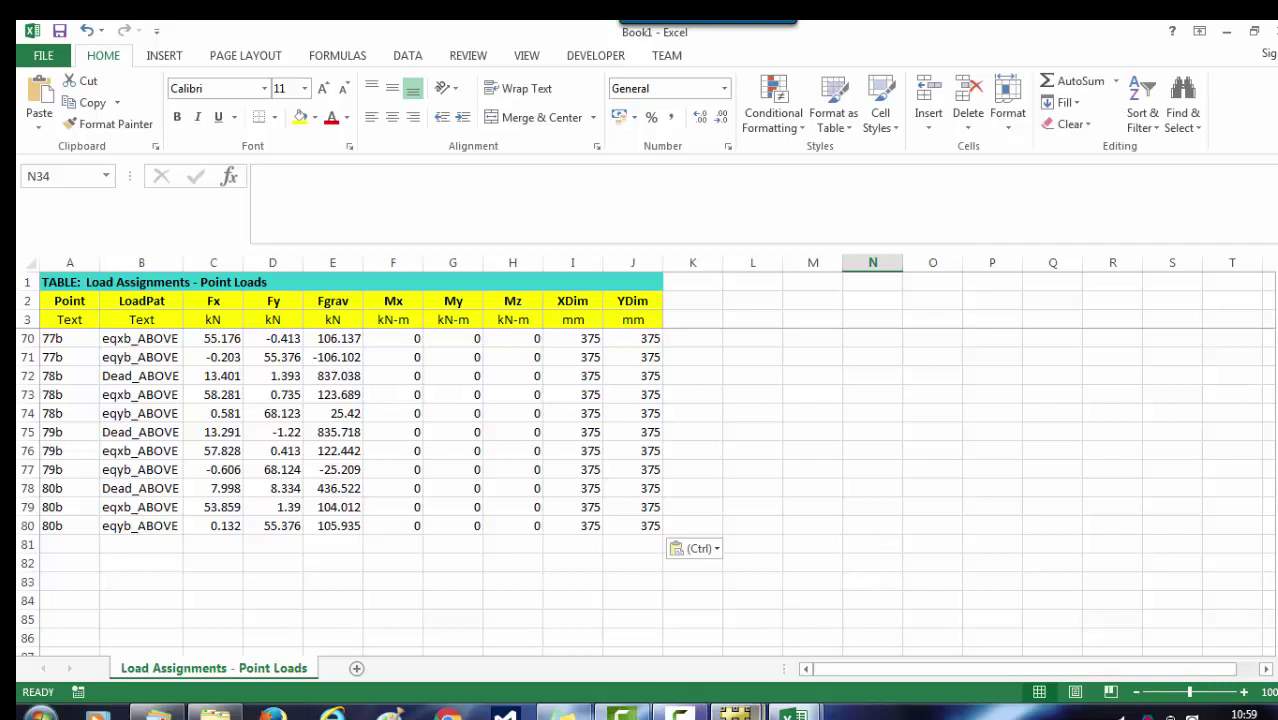
Step: Switch to the combined_model SAFE window, import the extended point loads table from Excel, apply it to the model and finish database editing
left_click(738, 712)
left_click(676, 660)
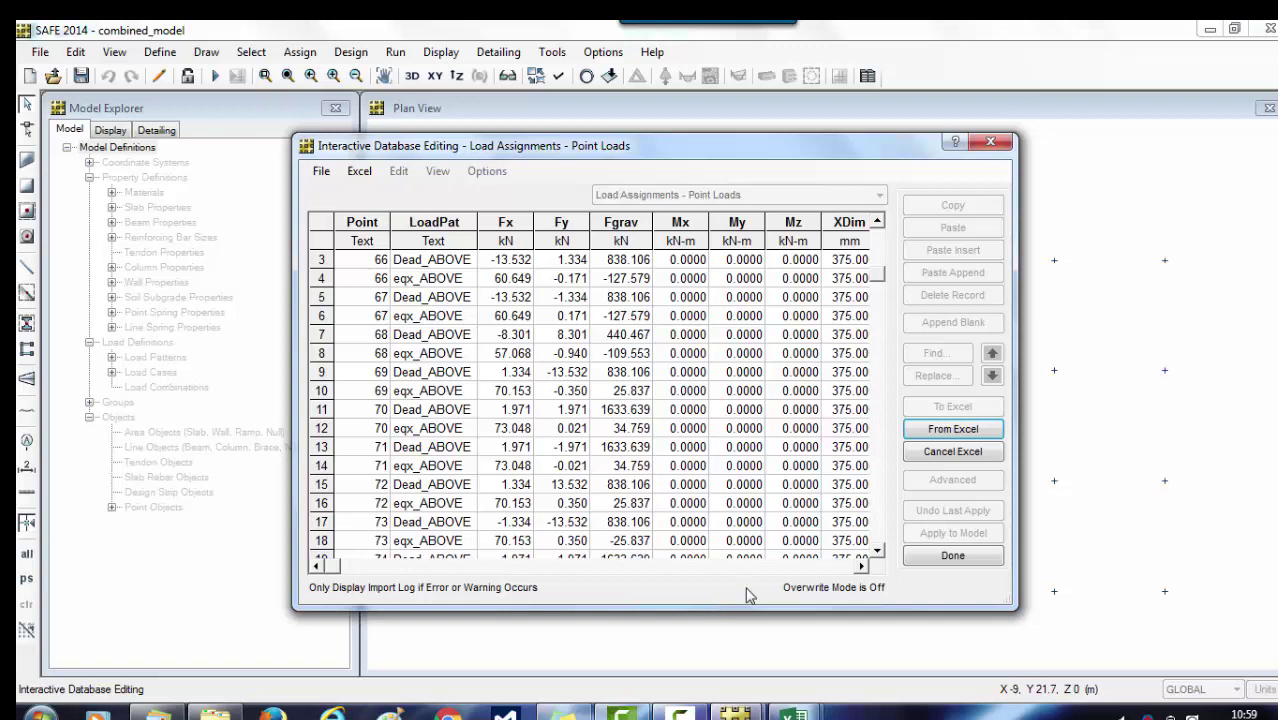
left_click(941, 429)
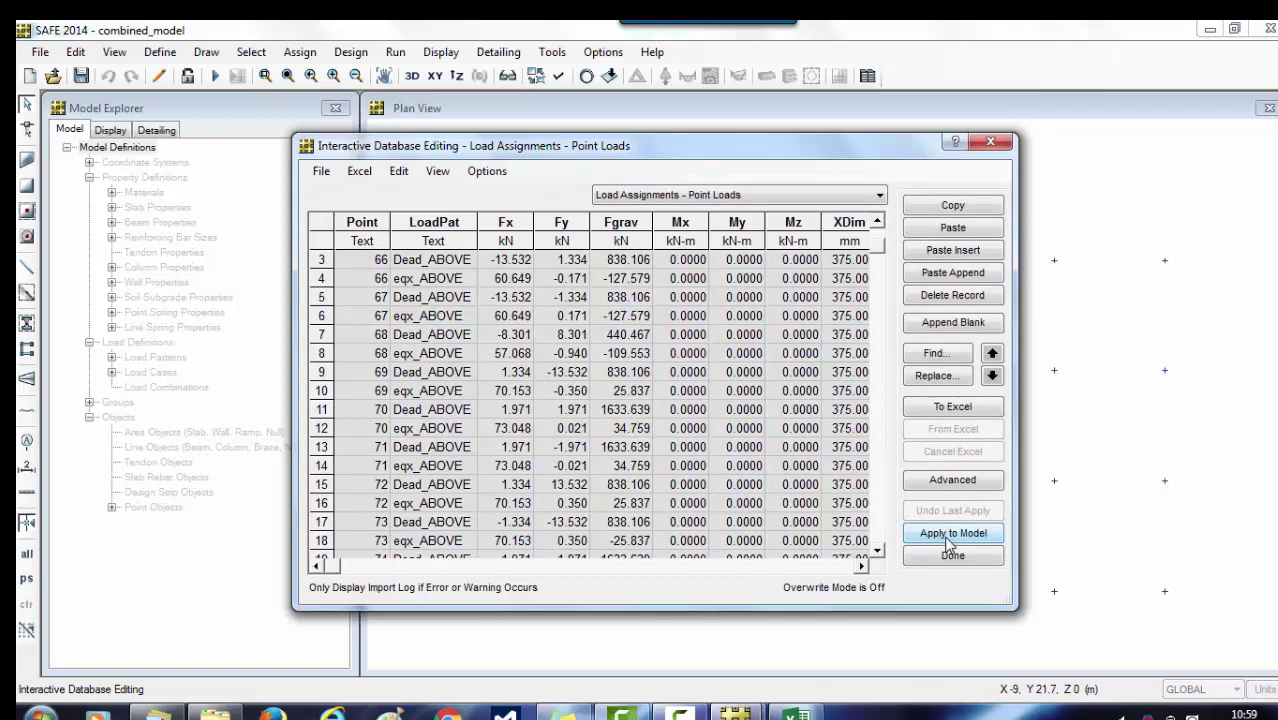
left_click(951, 535)
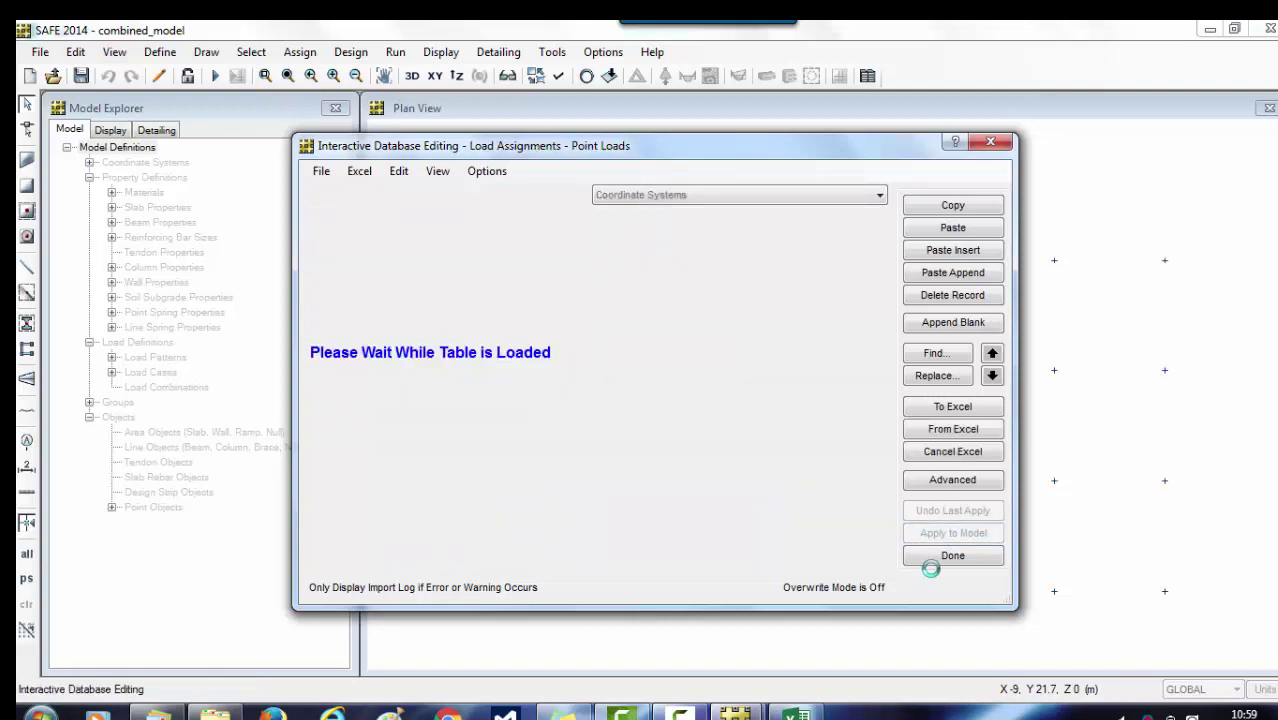
left_click(950, 557)
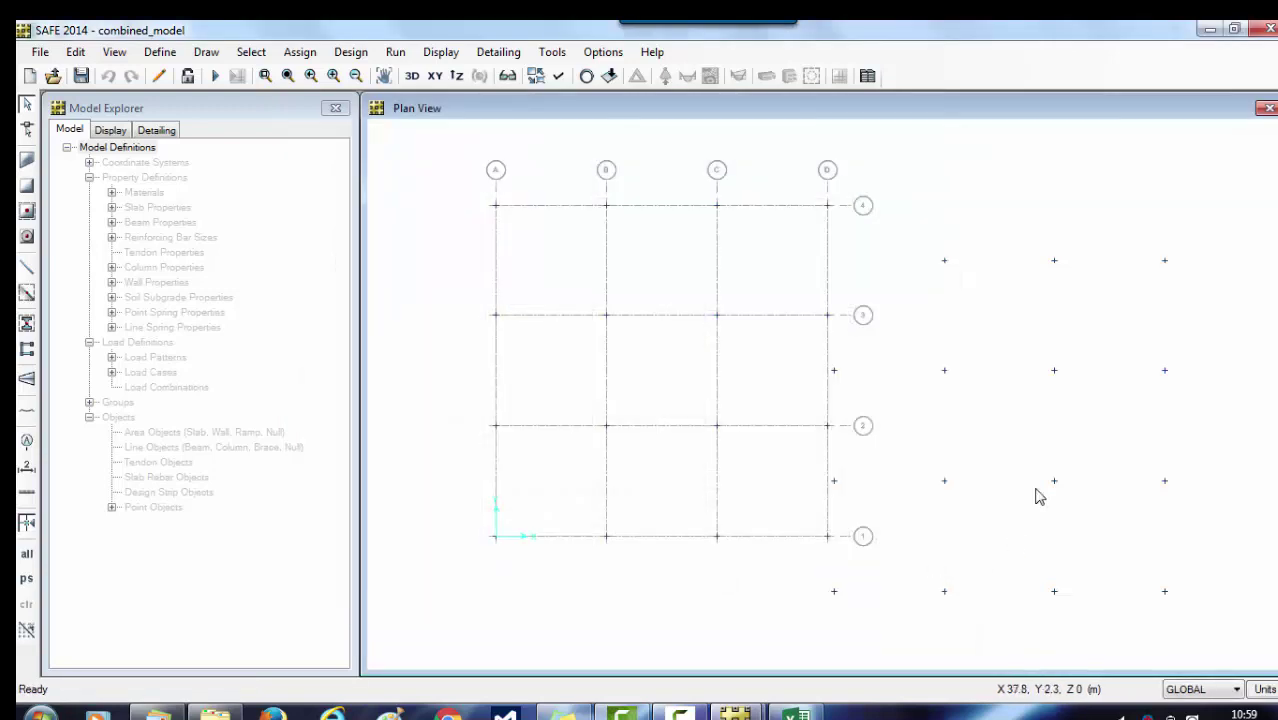
Step: Check the loads assigned to point 74b of building B and to the corresponding point 74 of building A
right_click(1055, 483)
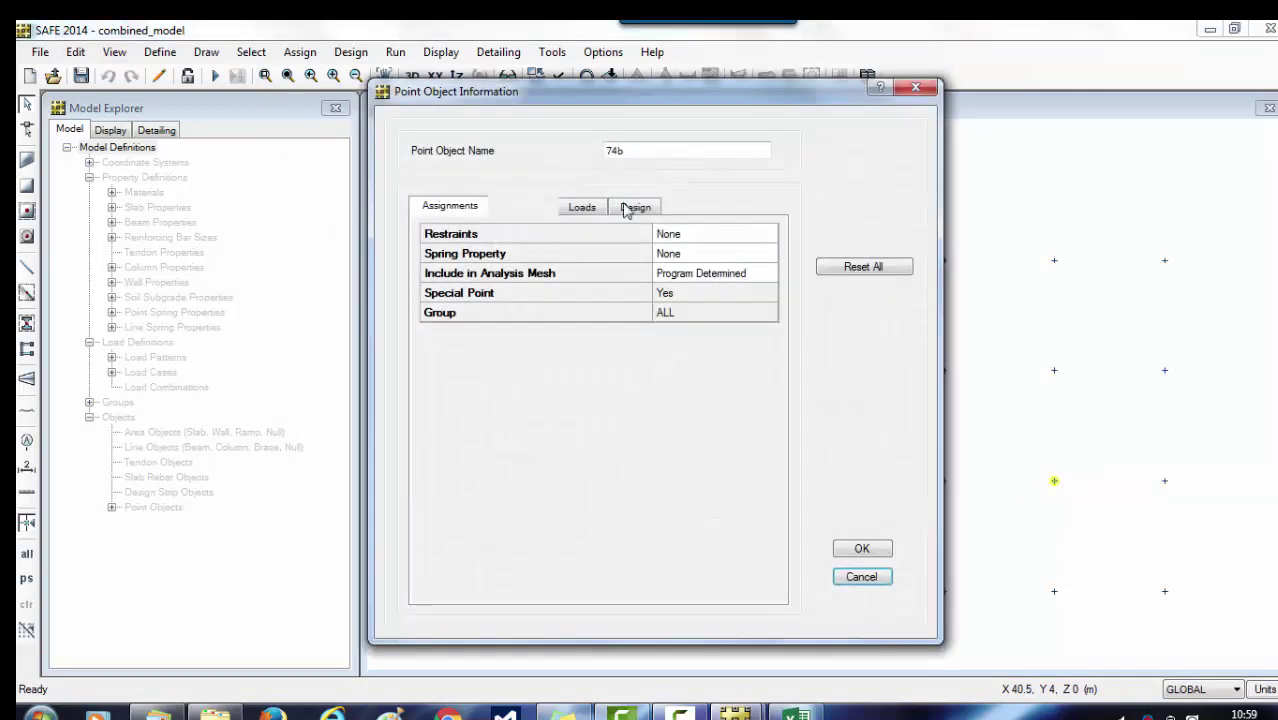
left_click(586, 208)
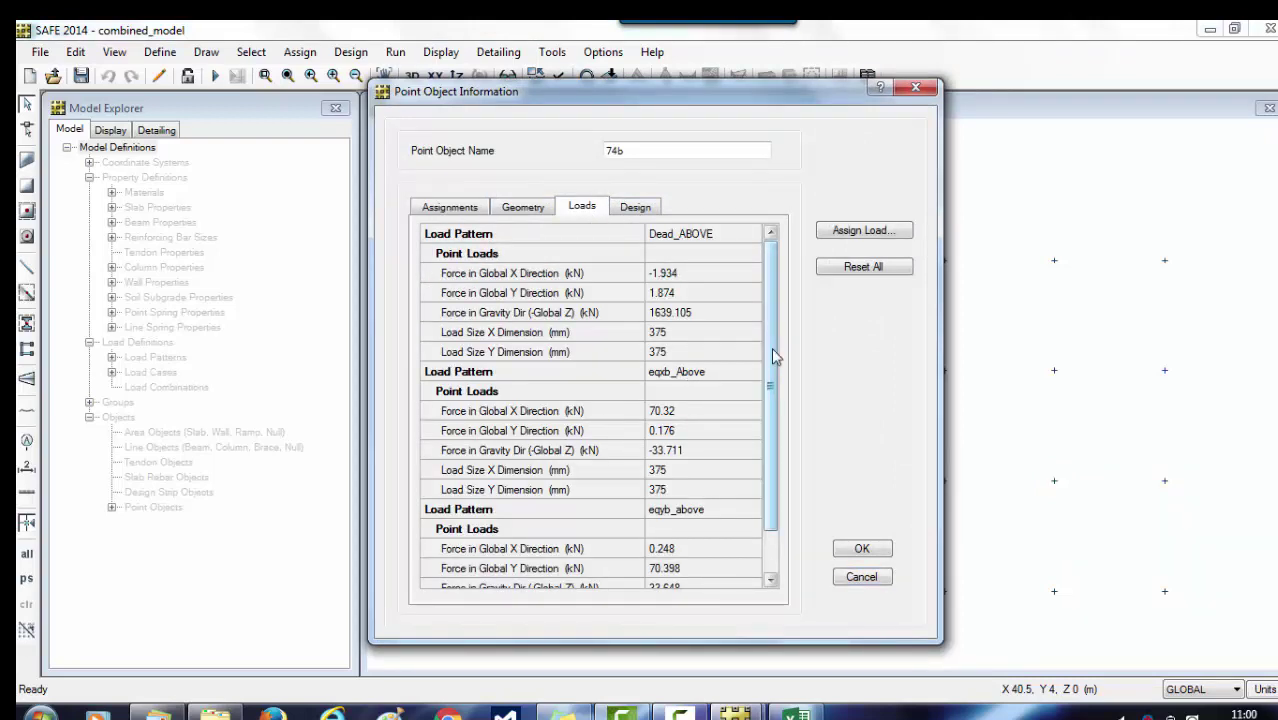
left_click_drag(773, 357, 773, 496)
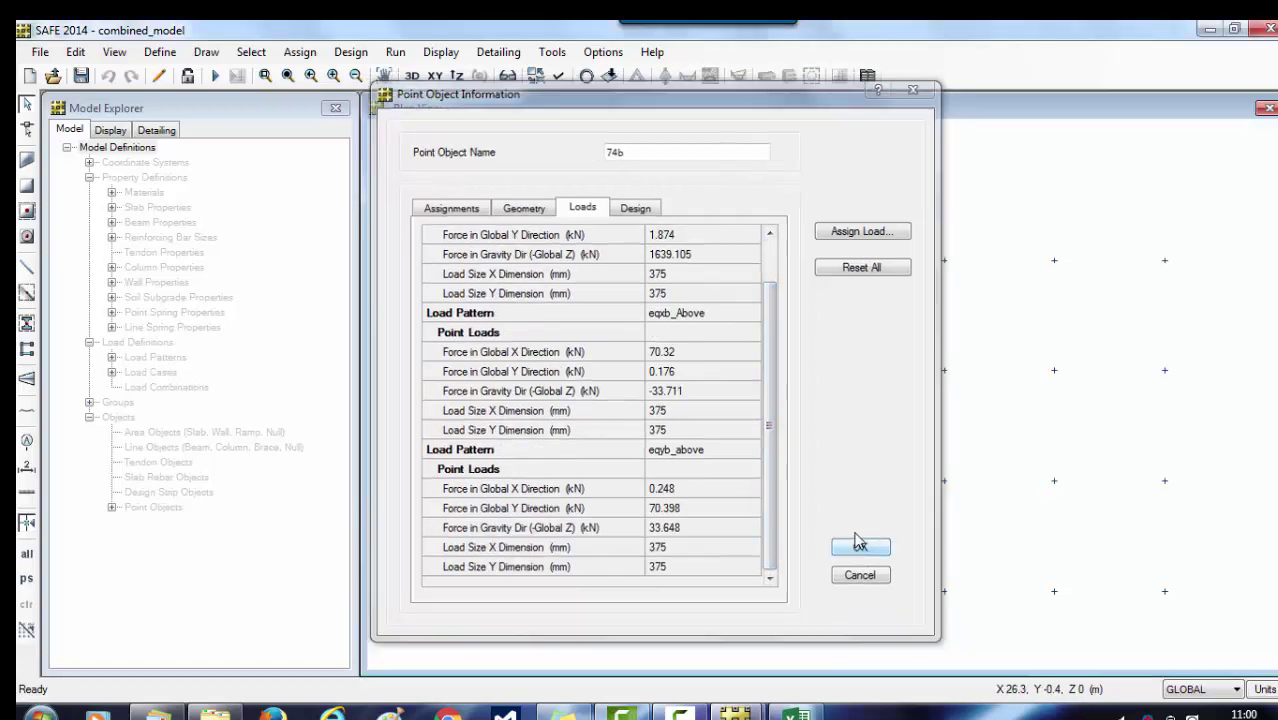
left_click(861, 548)
right_click(716, 436)
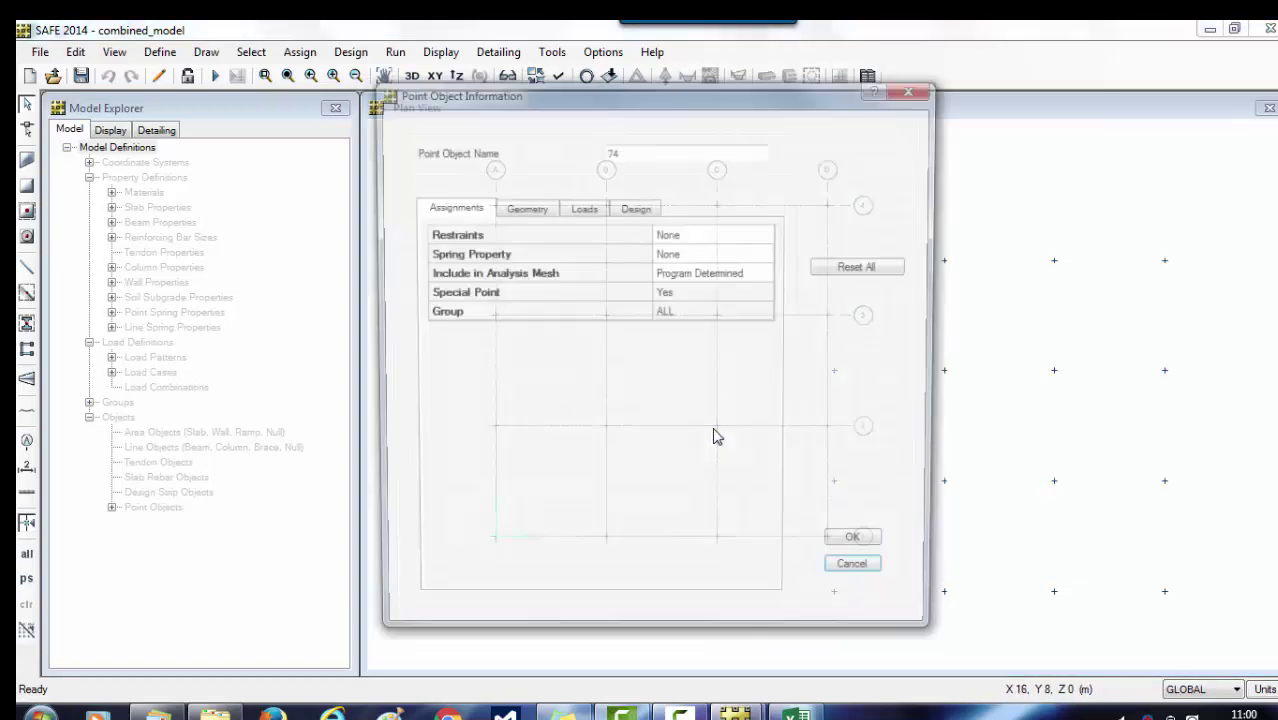
left_click(600, 206)
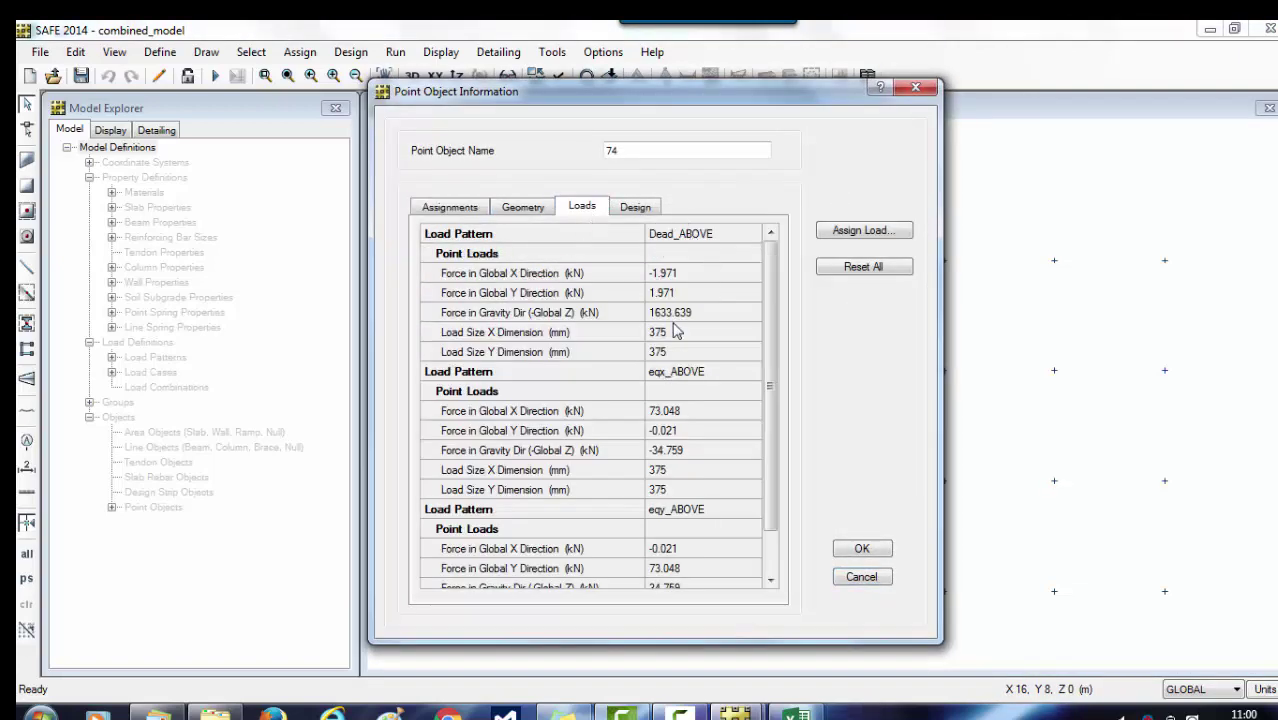
left_click_drag(770, 400, 772, 450)
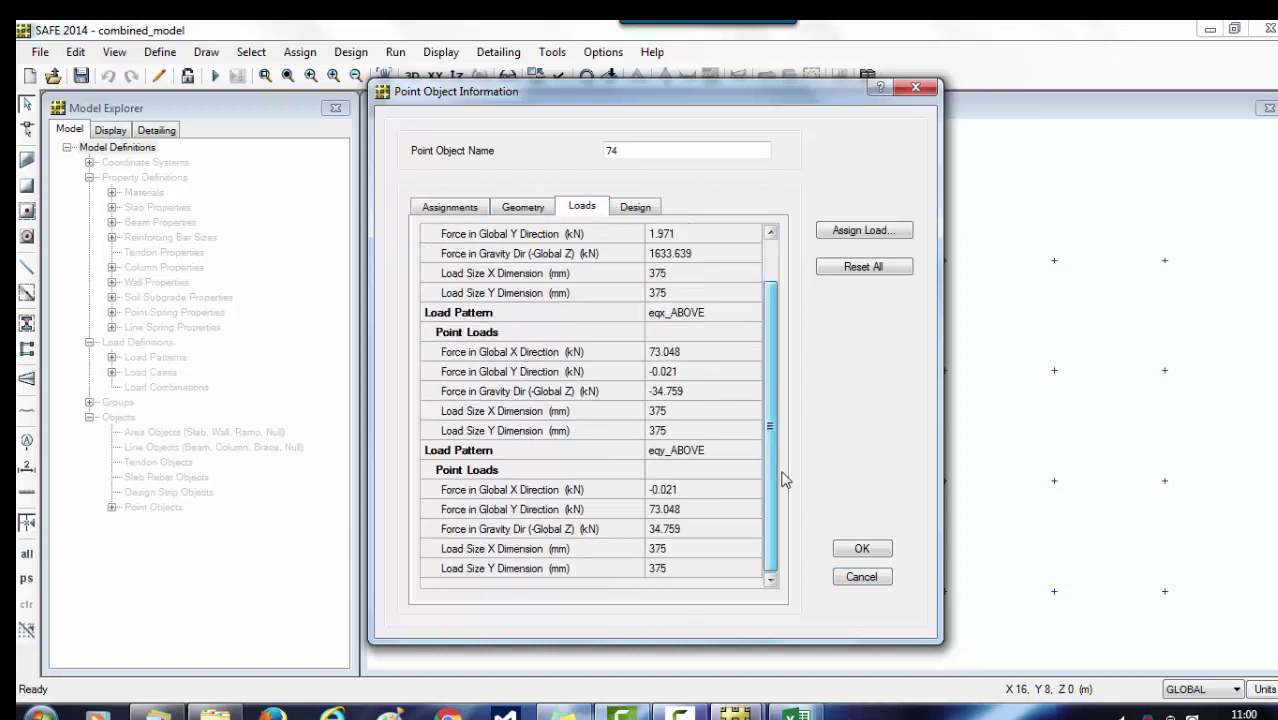
left_click(863, 556)
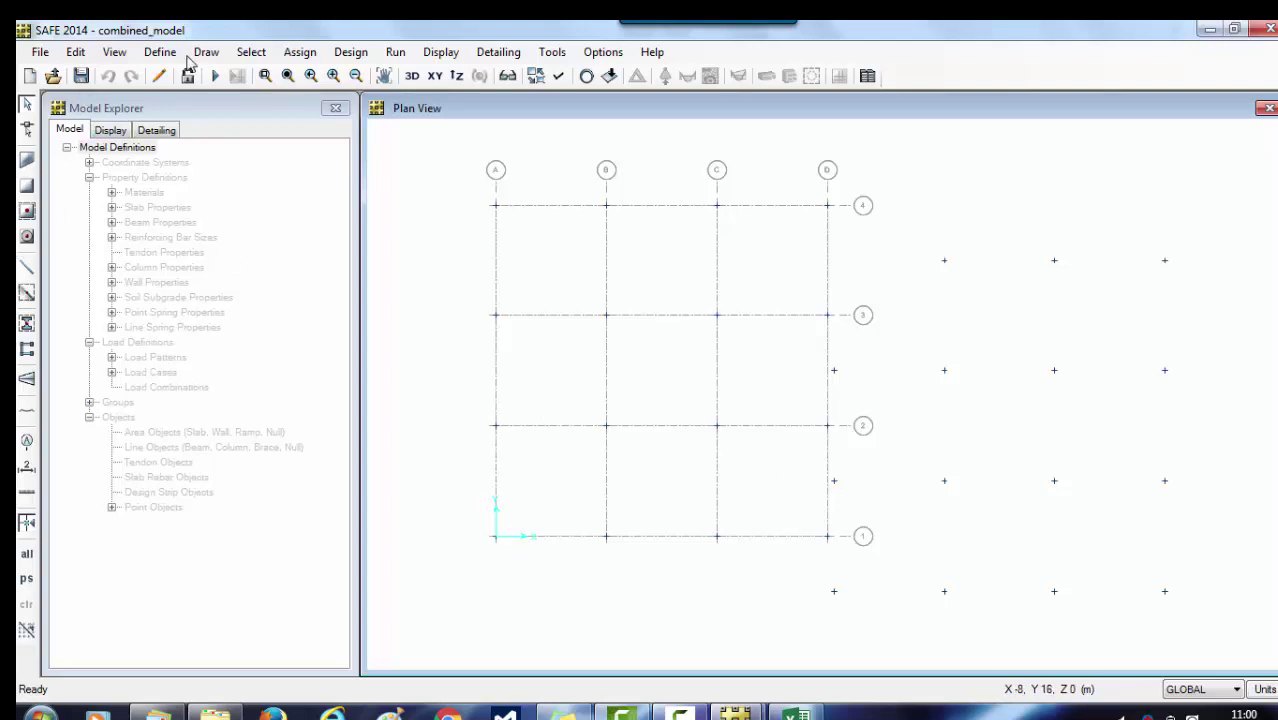
Step: Set the thickness of slab property SLAB1 to 600 mm
left_click(164, 58)
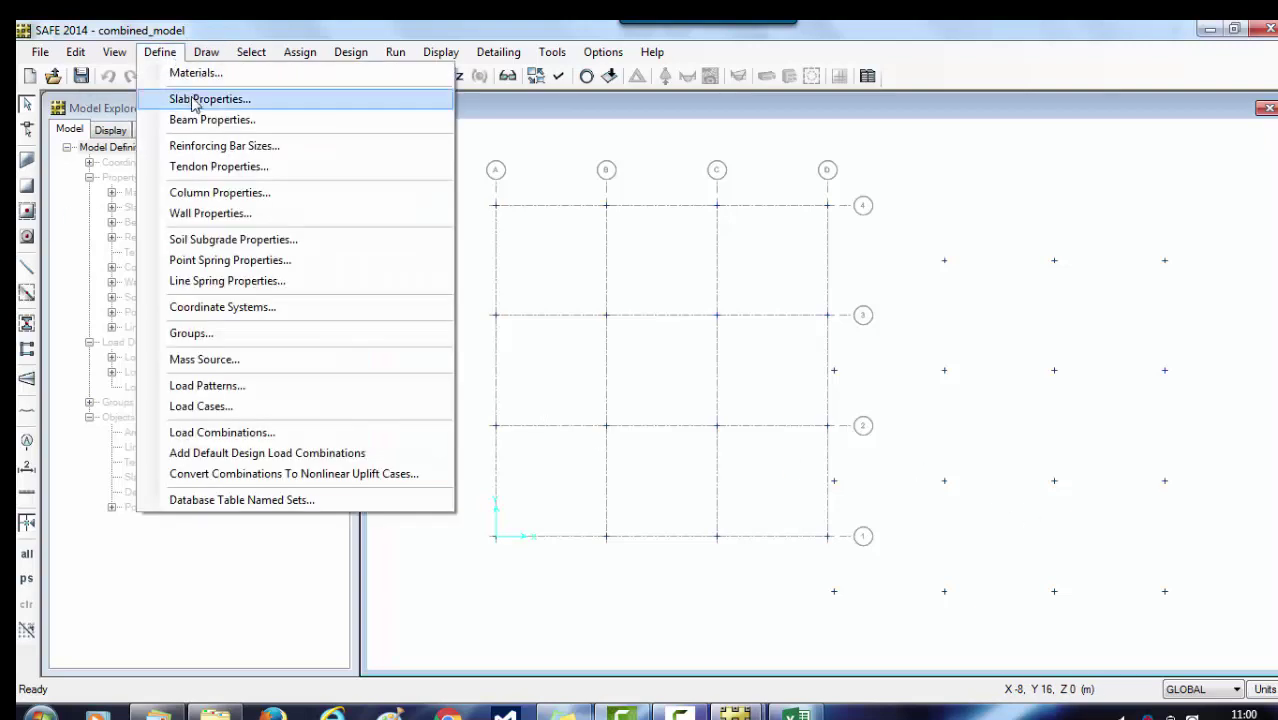
left_click(195, 99)
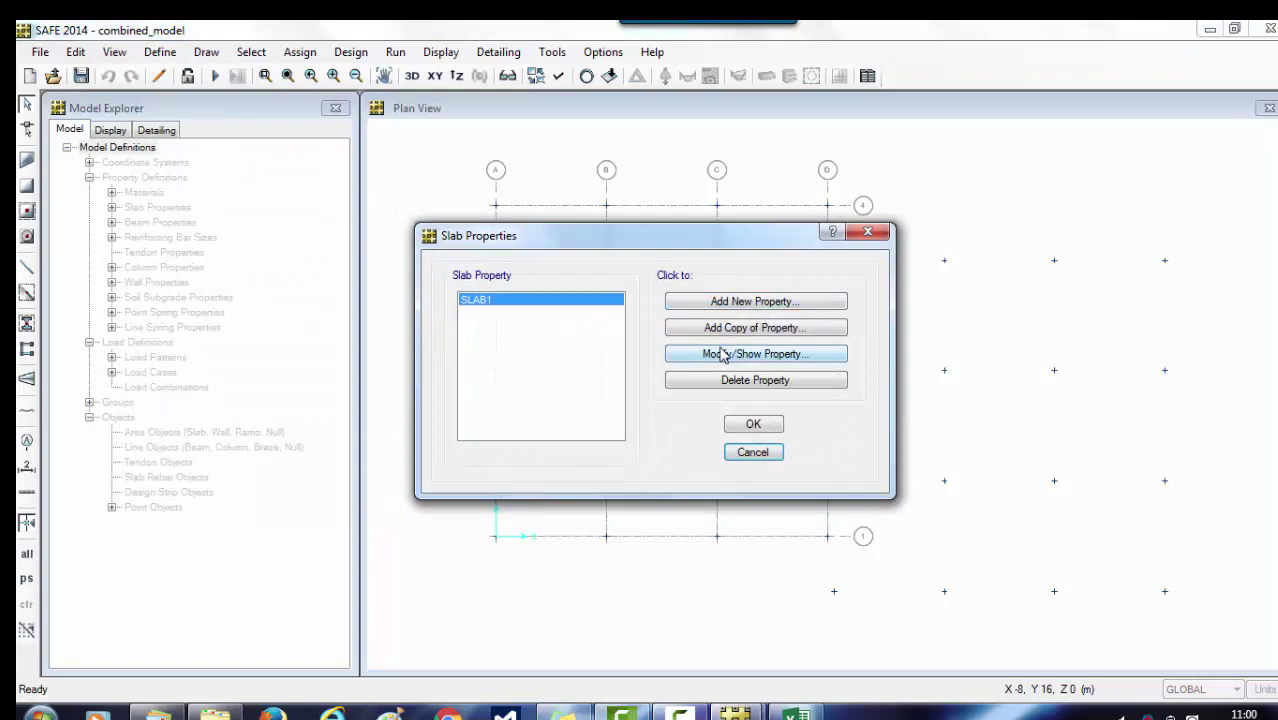
left_click(723, 356)
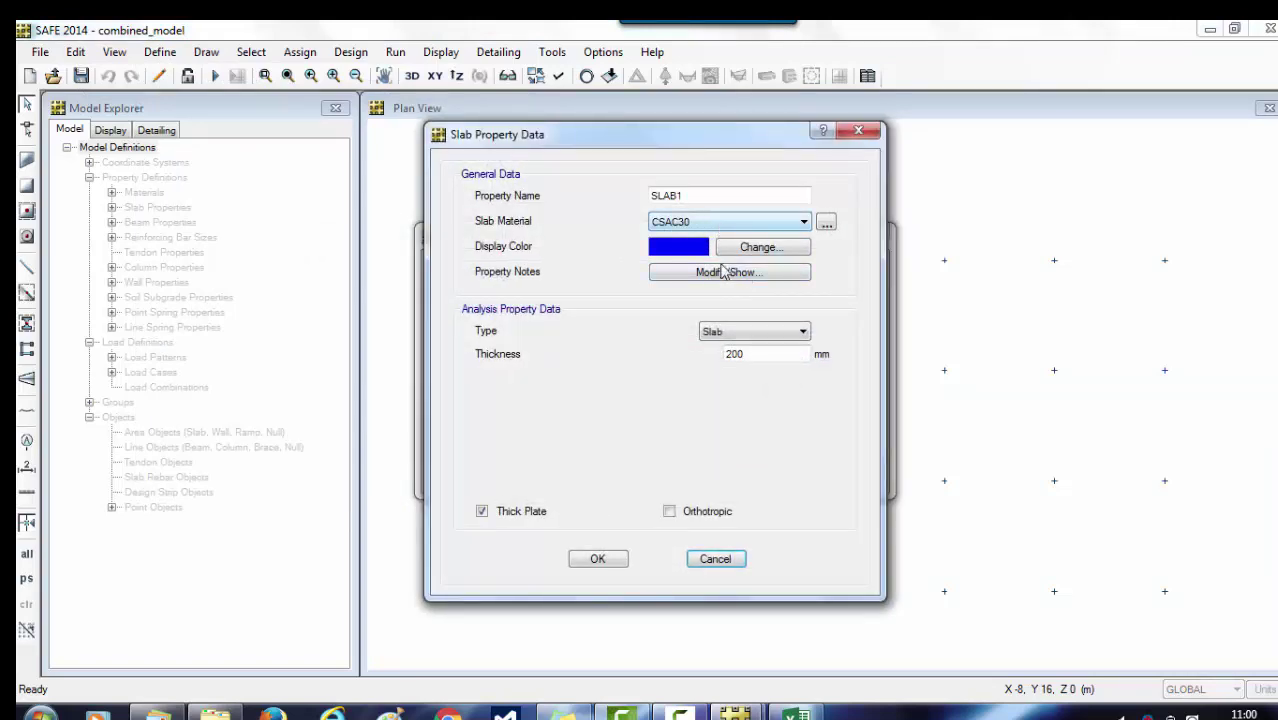
double_click(762, 354)
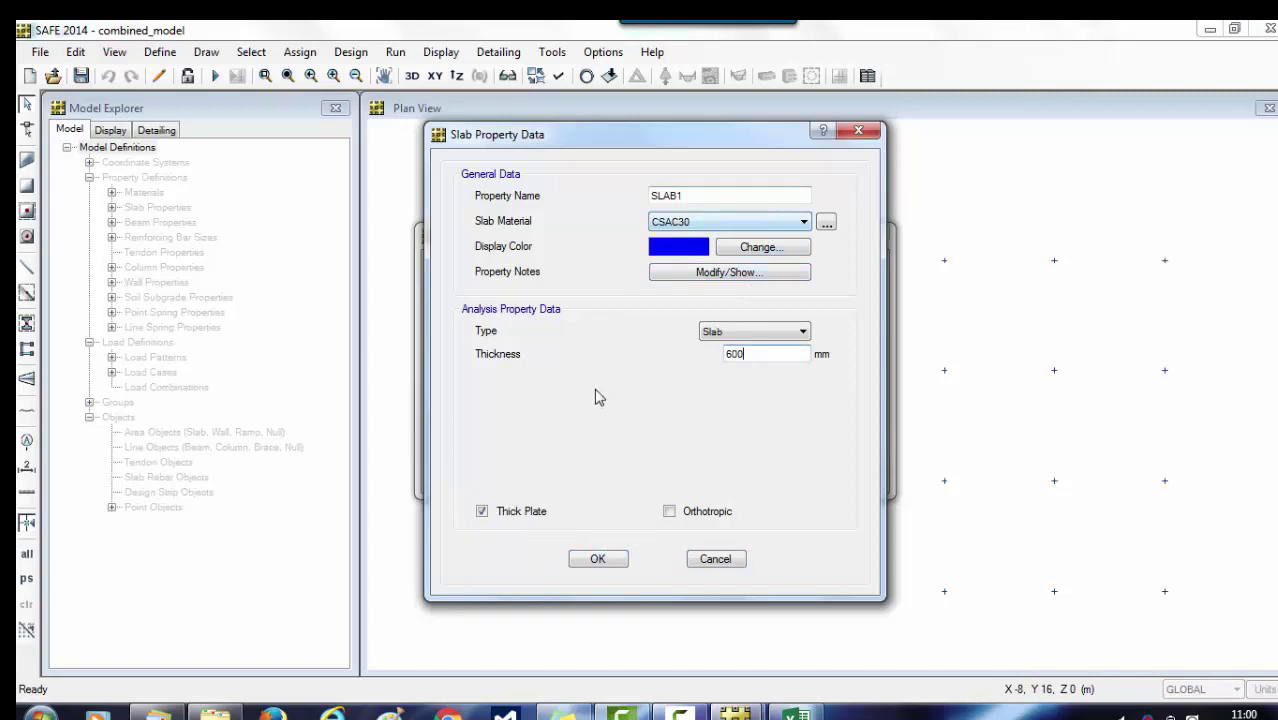
left_click(593, 560)
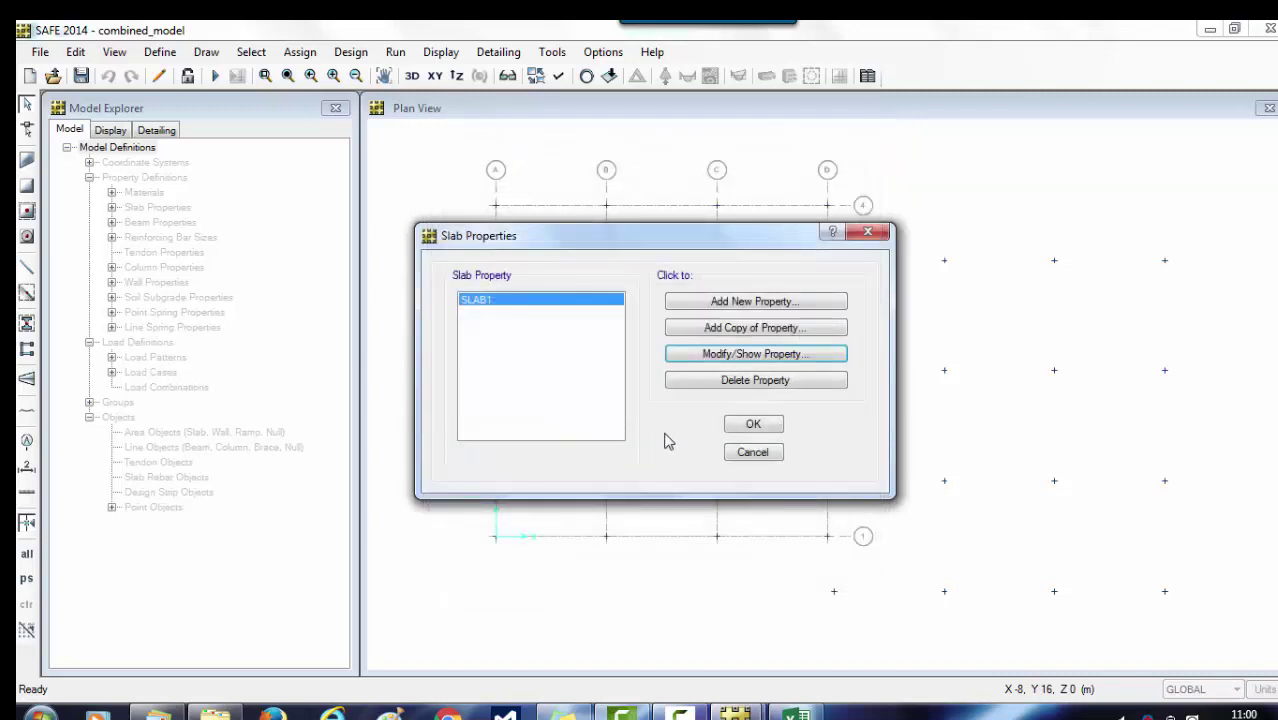
left_click(754, 425)
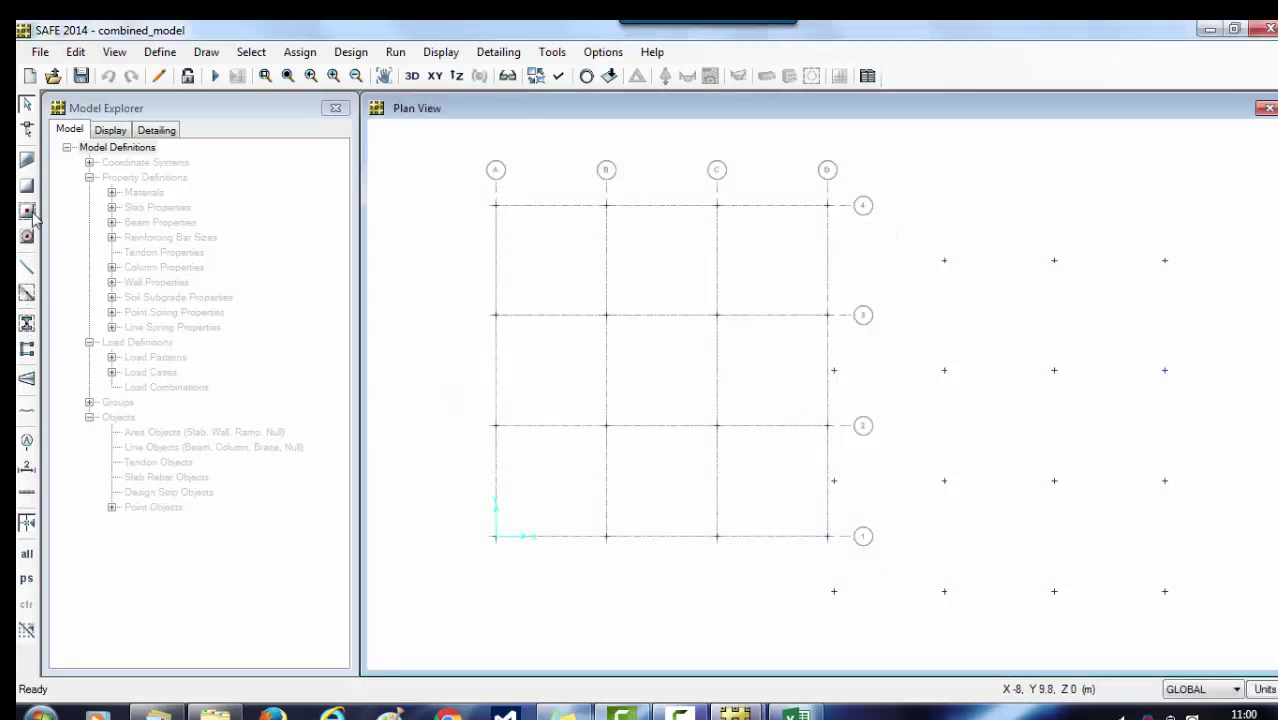
Step: Draw one SLAB1 slab around both buildings through A1, D1, (24, about -5.4), (48.5, about -5.4), (48.5, 20), (24, 20), D4 and A4
left_click(27, 160)
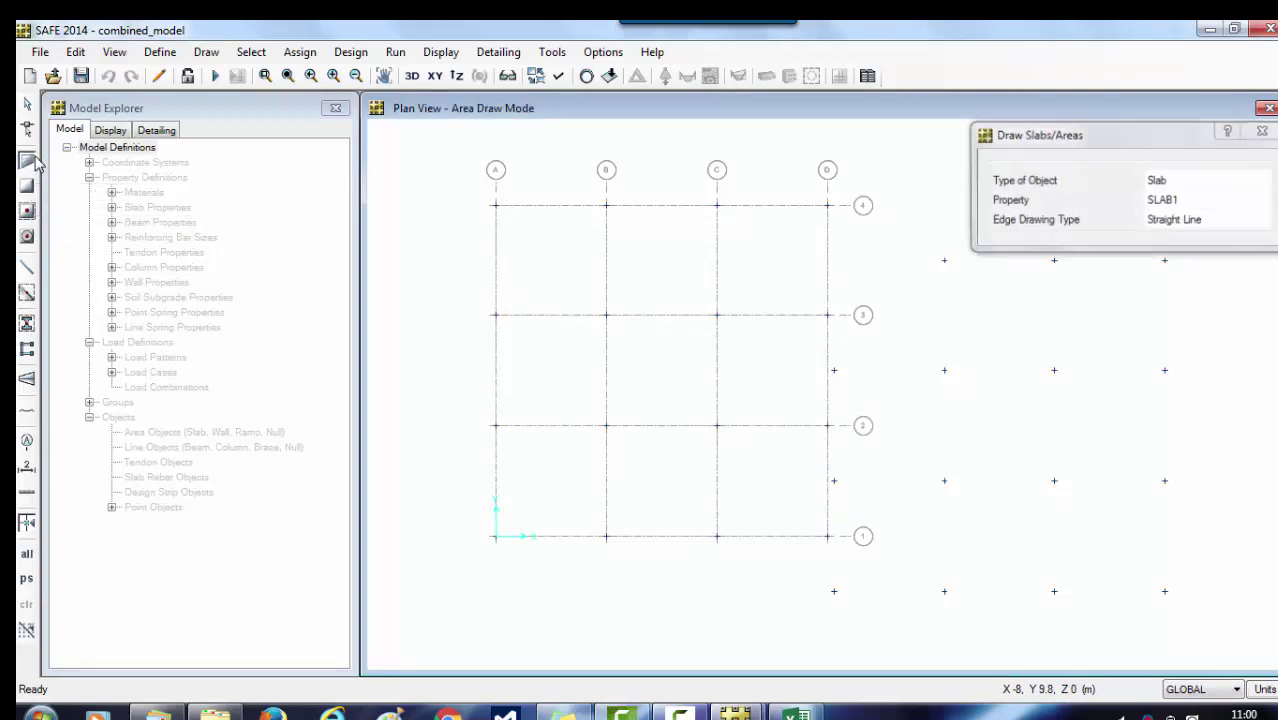
mouse_move(1100, 133)
left_mouse_down()
mouse_move(490, 152)
mouse_move(154, 105)
left_mouse_up()
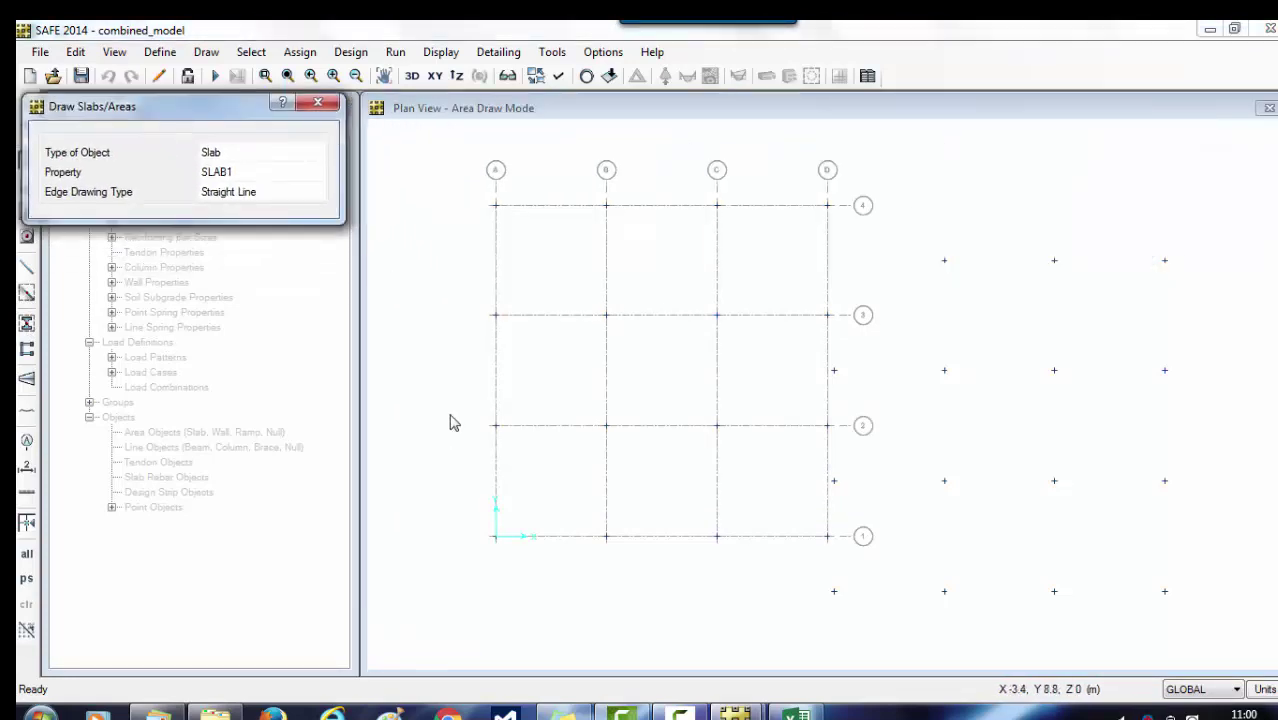
left_click(494, 537)
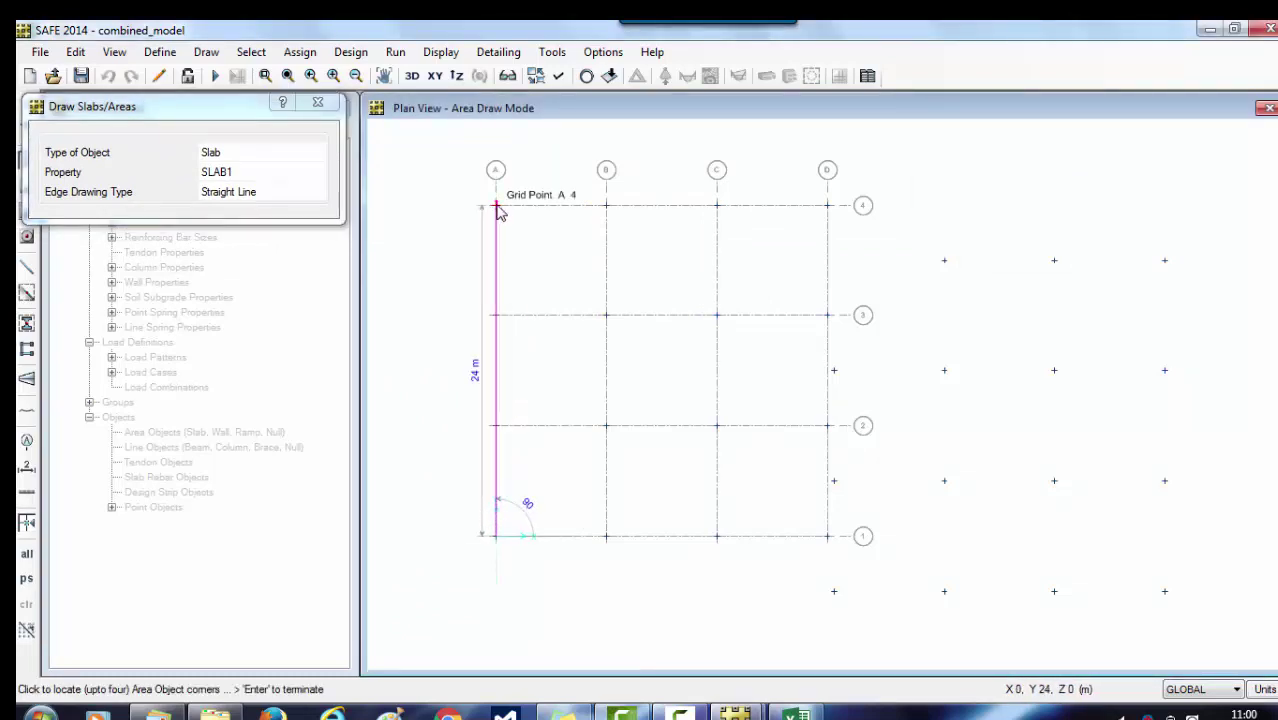
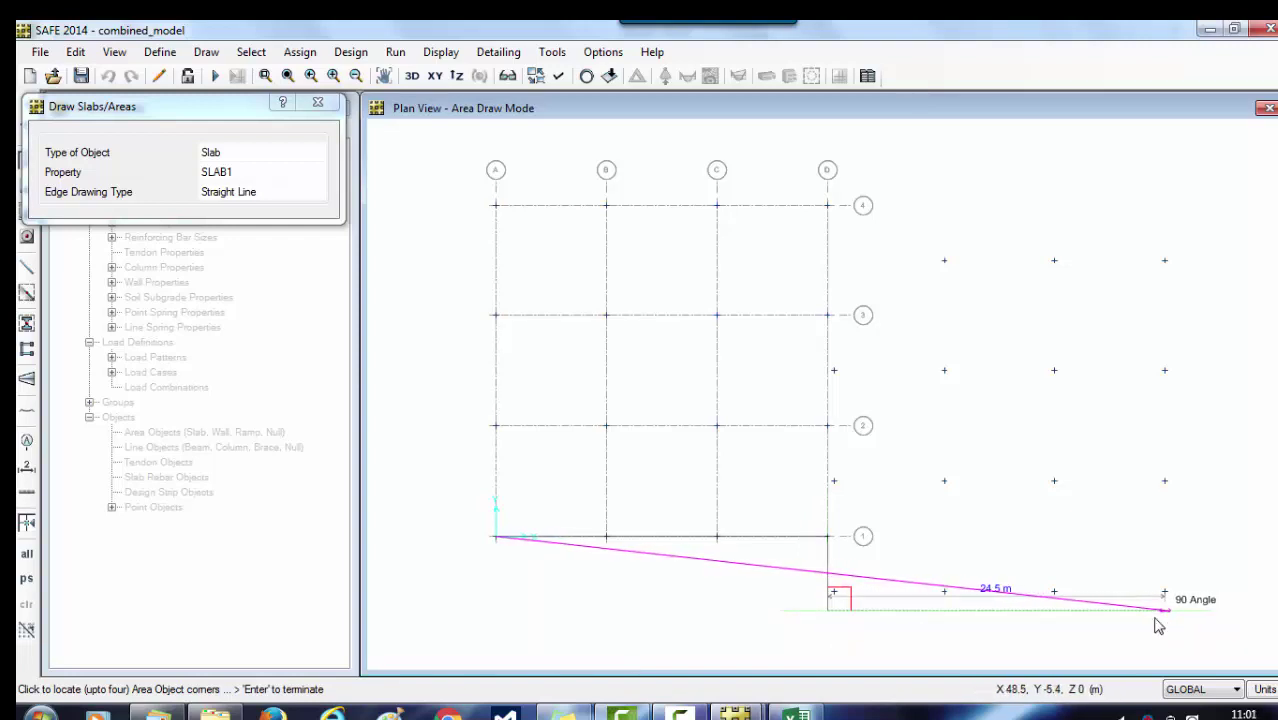
left_click(1164, 262)
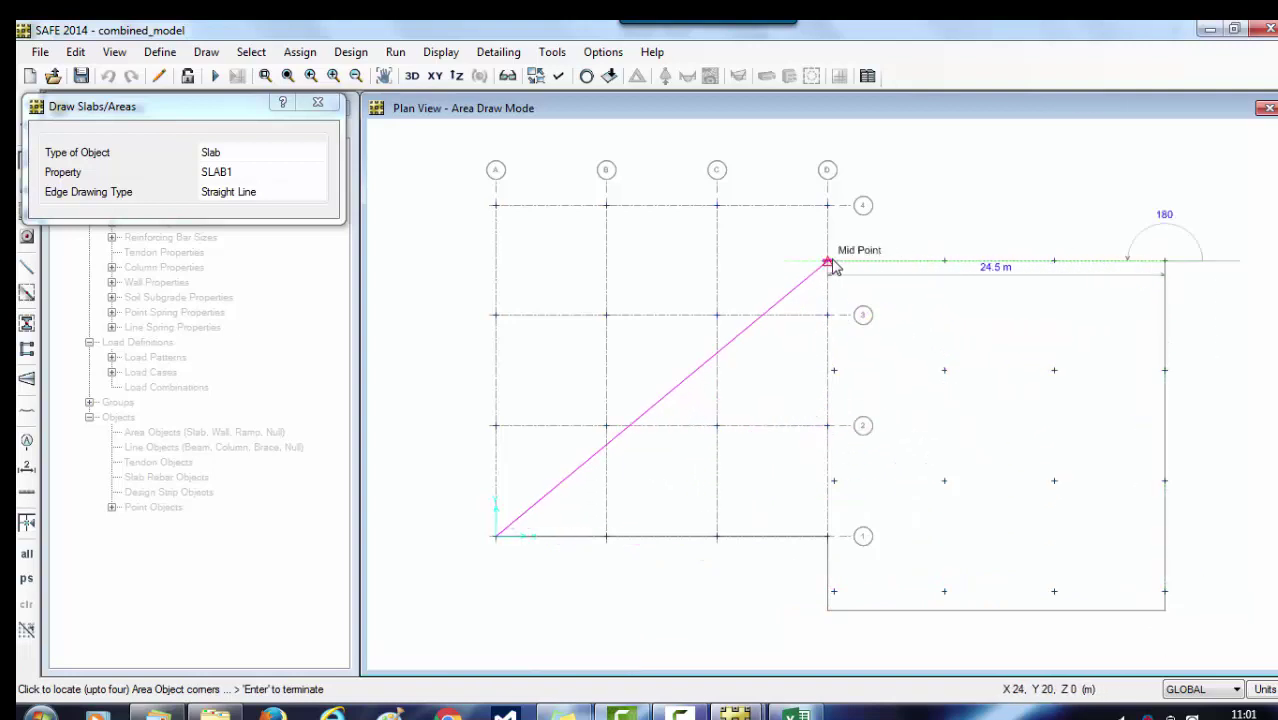
left_click(829, 262)
left_click(828, 206)
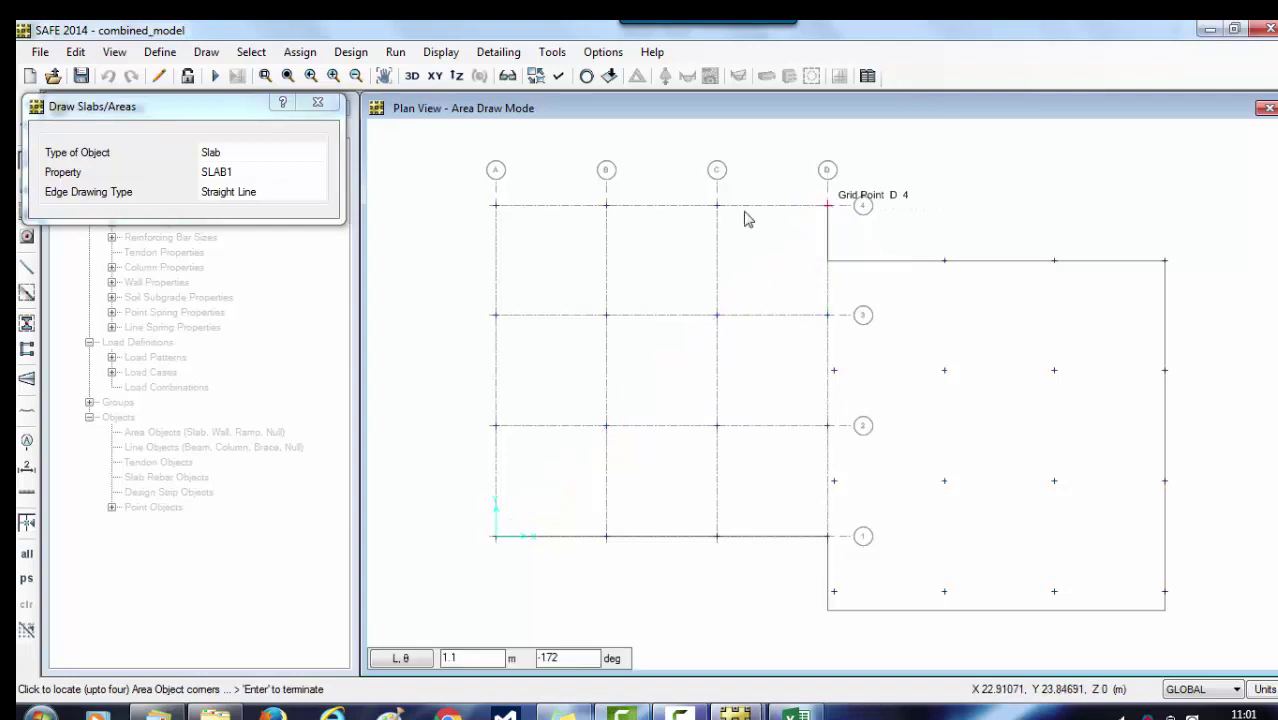
left_click(501, 215)
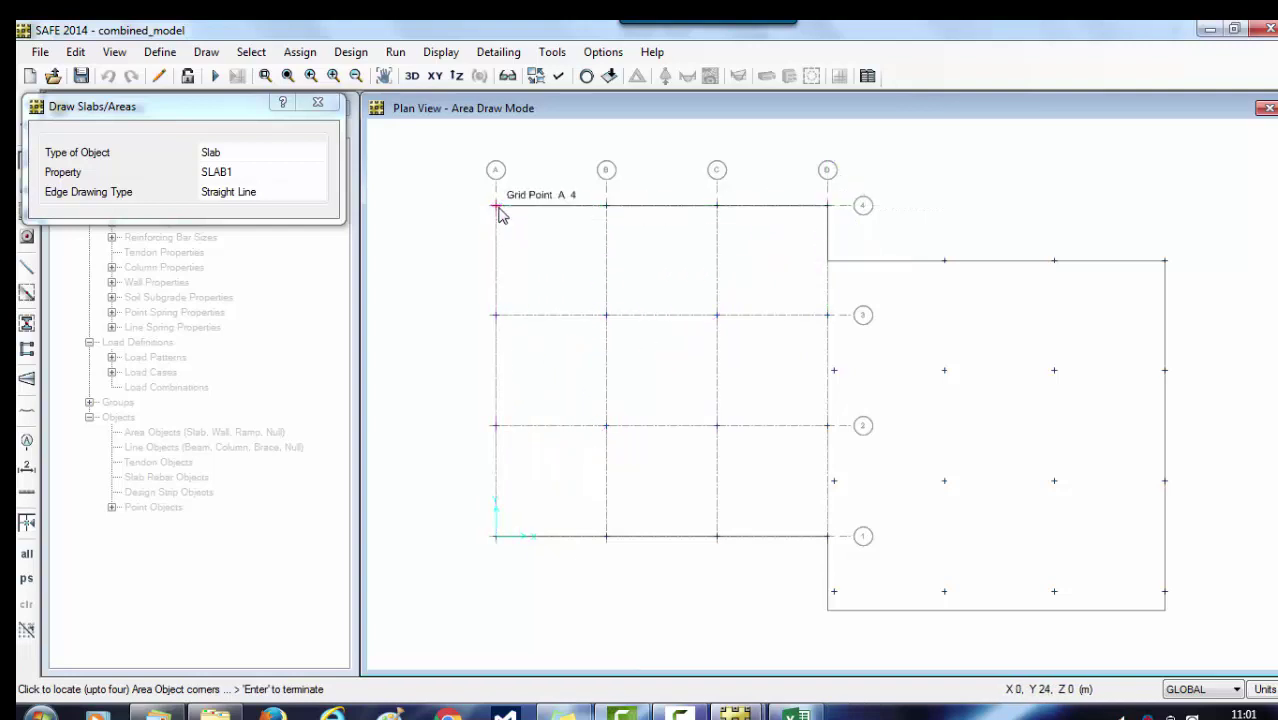
key("Return")
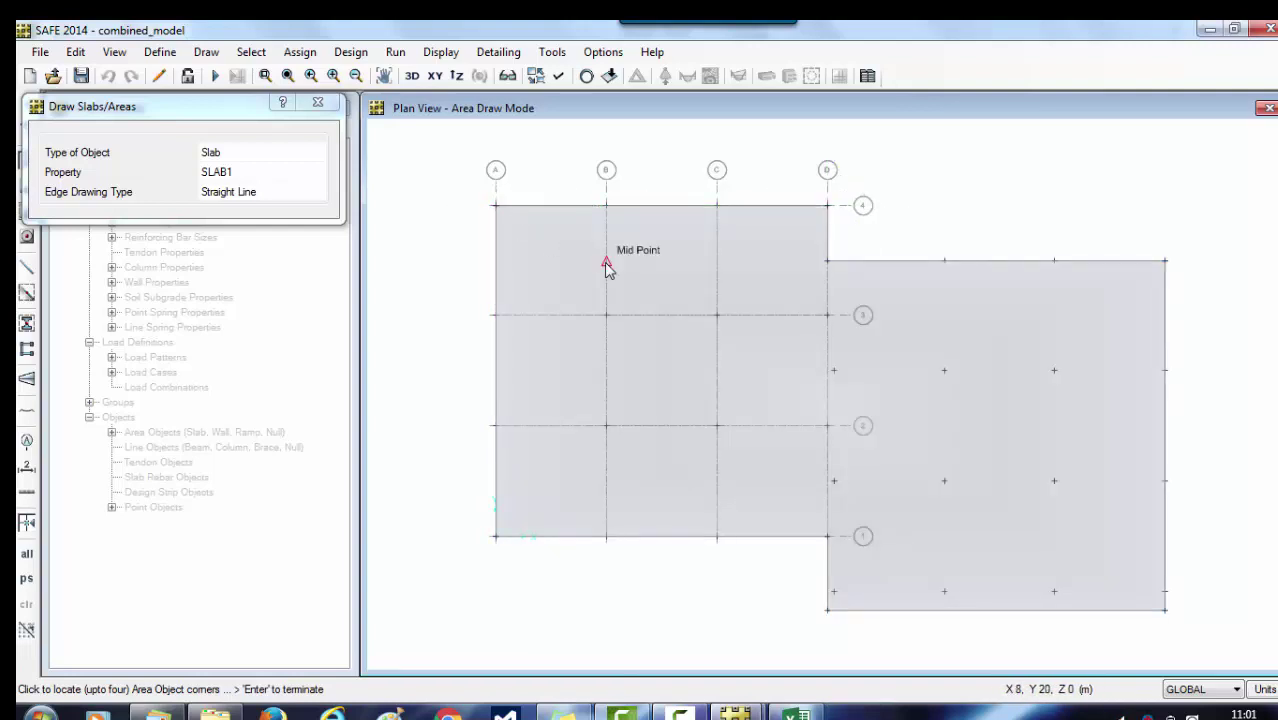
key("Escape")
Step: Expand the combined slab's lower edge under building B outward by about 1.4 m
left_click(643, 260)
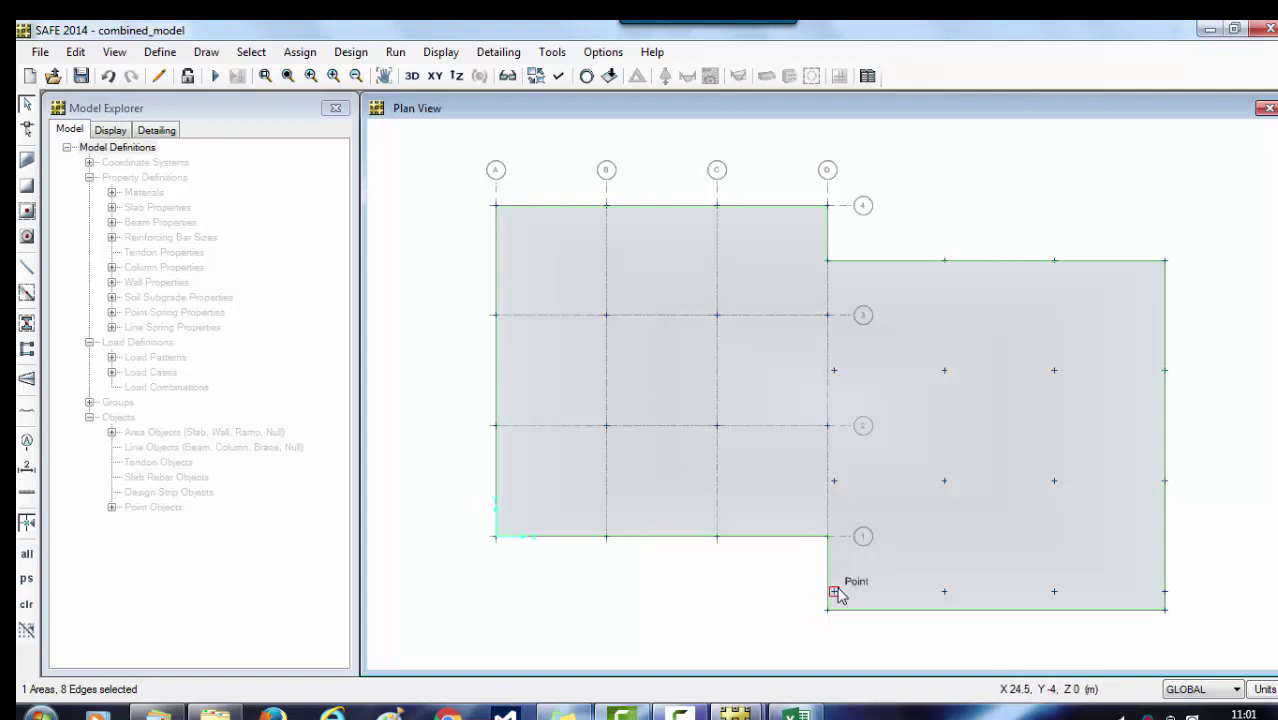
left_click(643, 422)
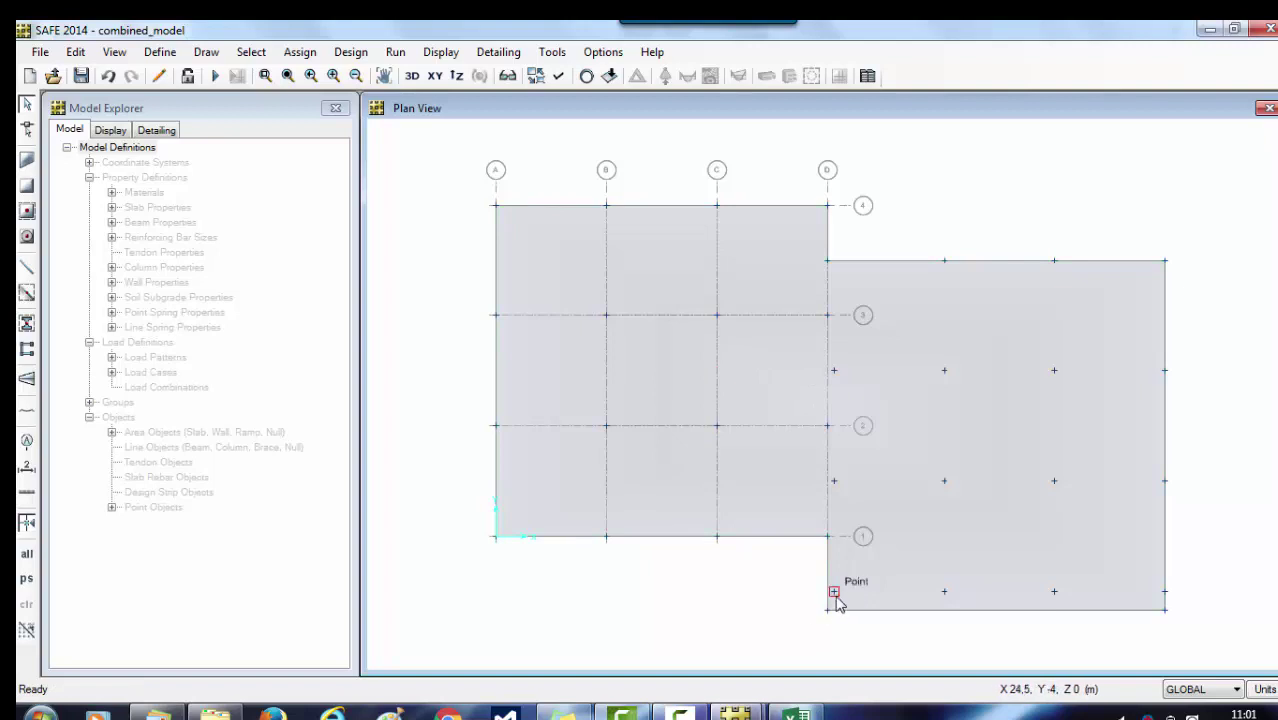
left_click(1022, 613)
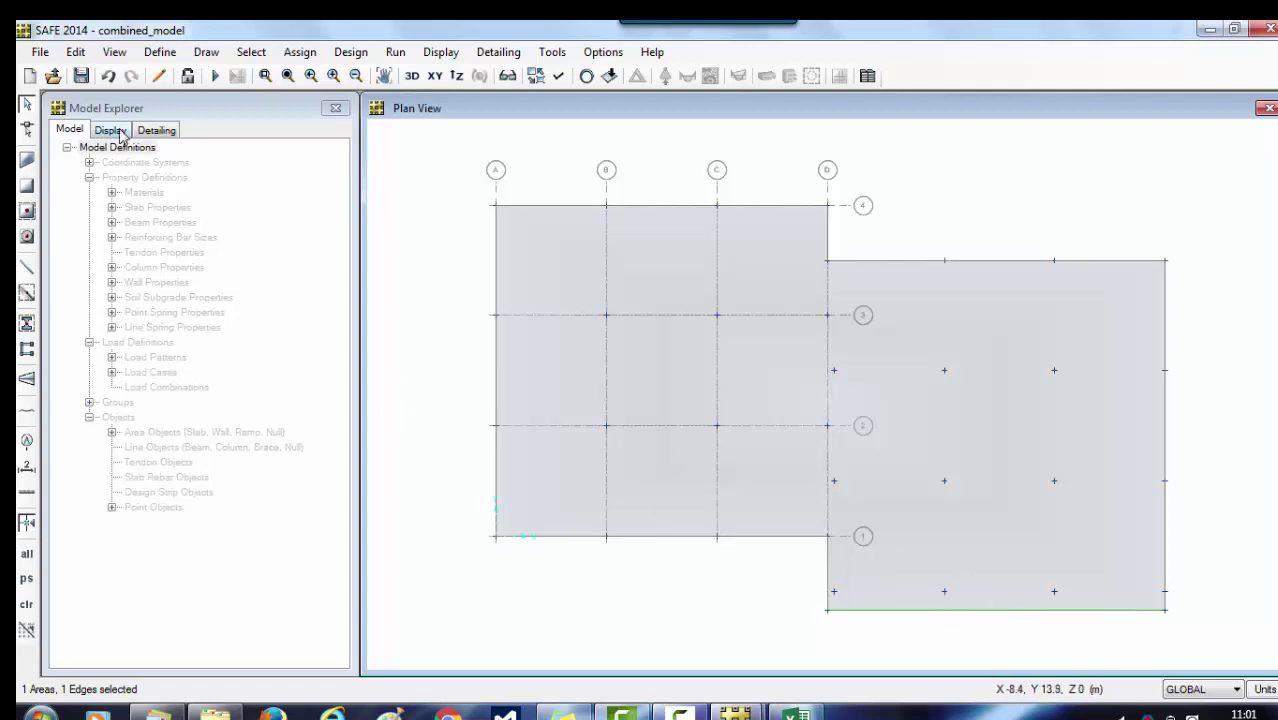
left_click(77, 53)
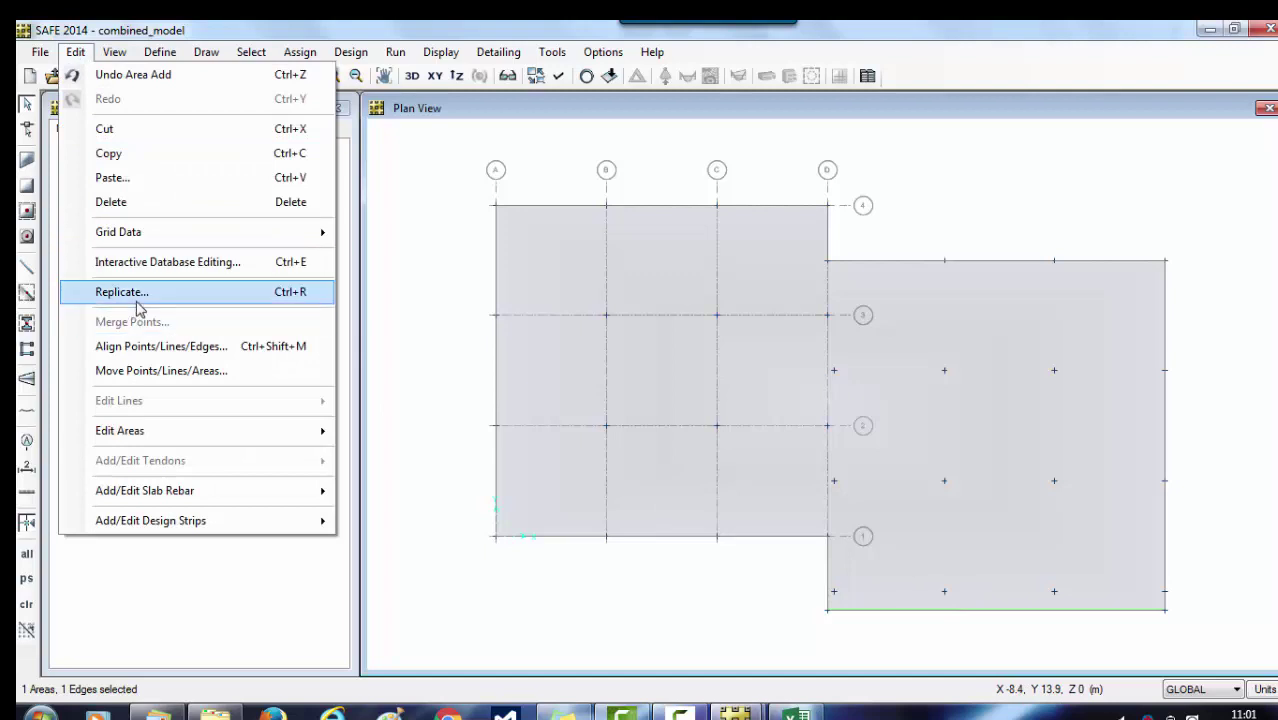
mouse_move(155, 441)
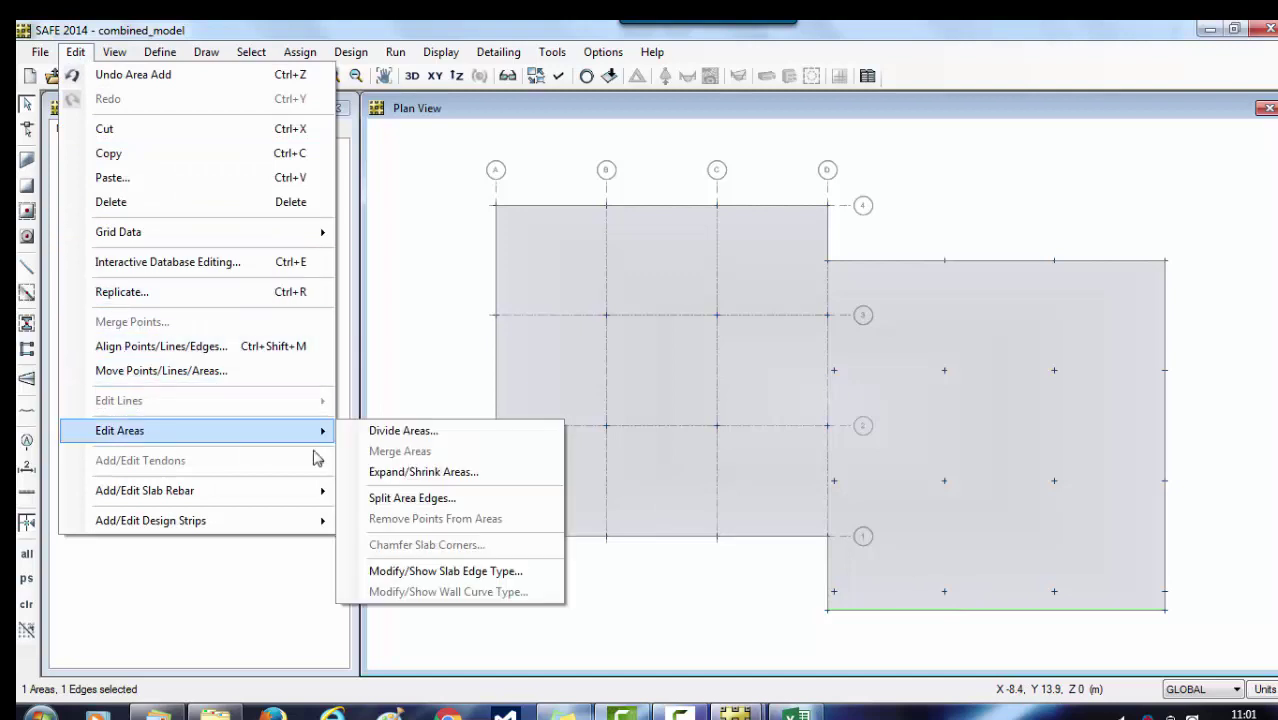
left_click(437, 476)
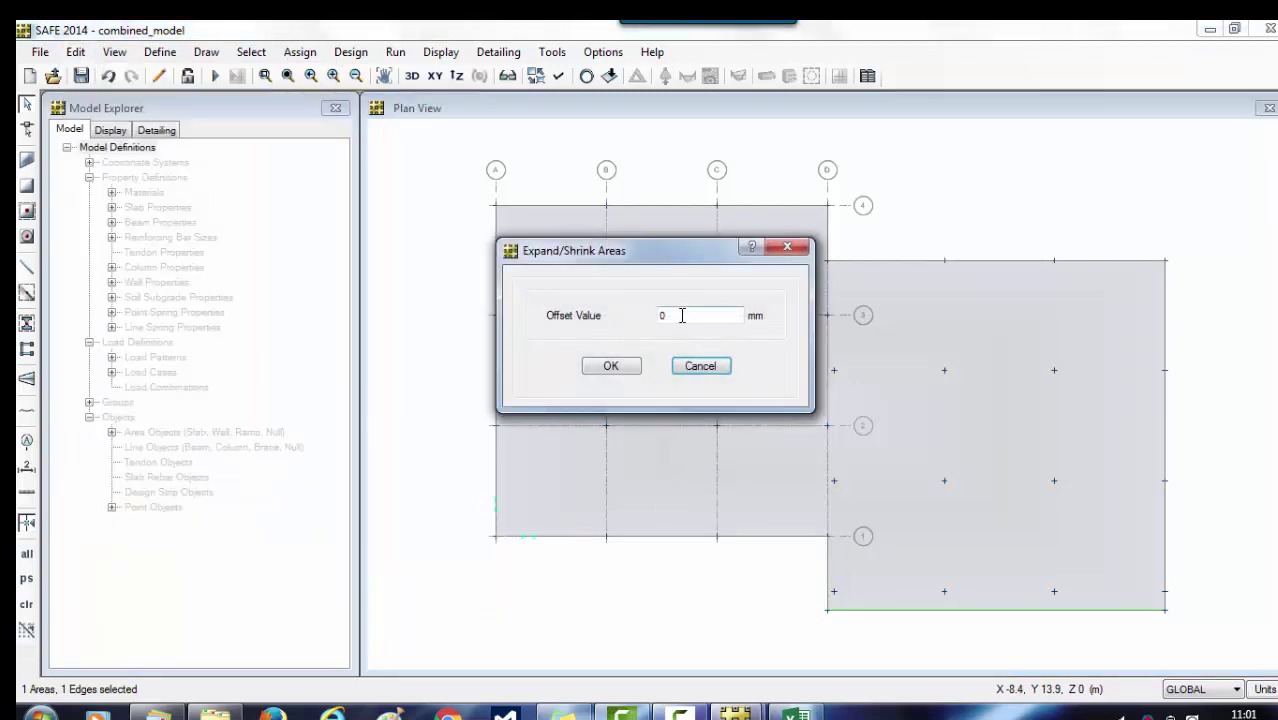
left_click_drag(682, 316, 562, 316)
left_click(612, 366)
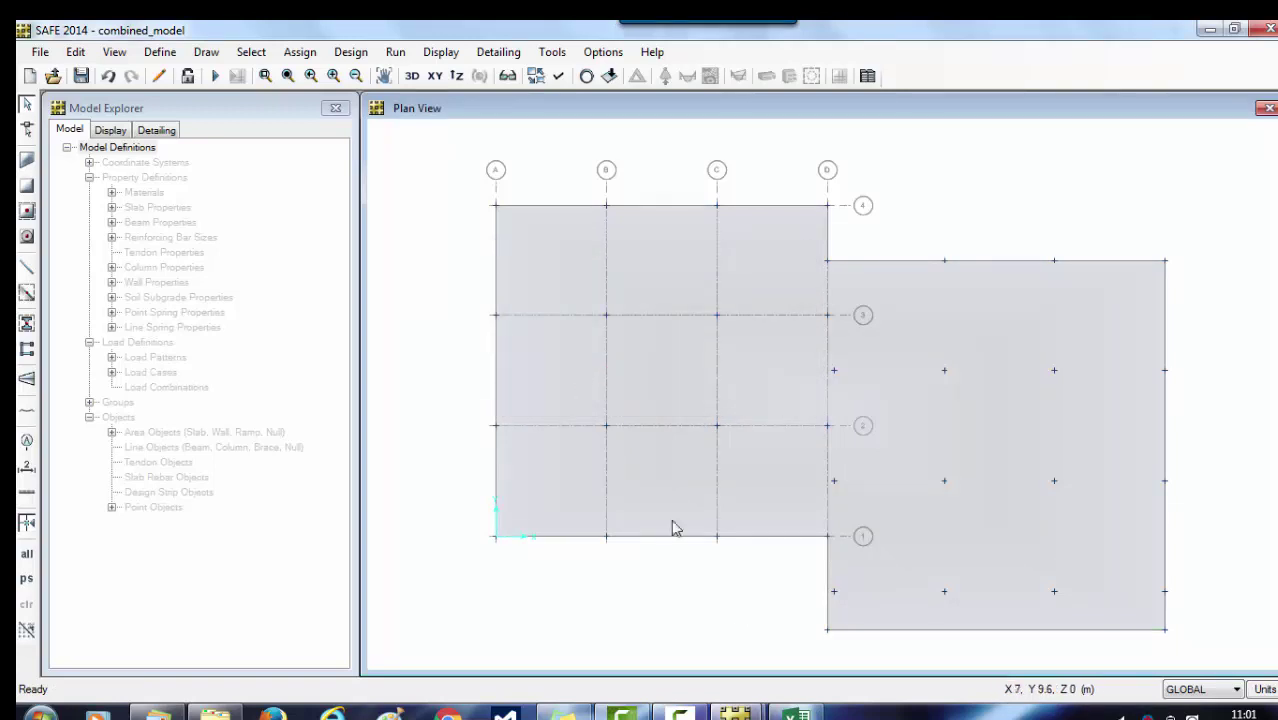
Step: Pull the slab's lower edge under building B back inward with an offset of -2800 mm
left_click(970, 631)
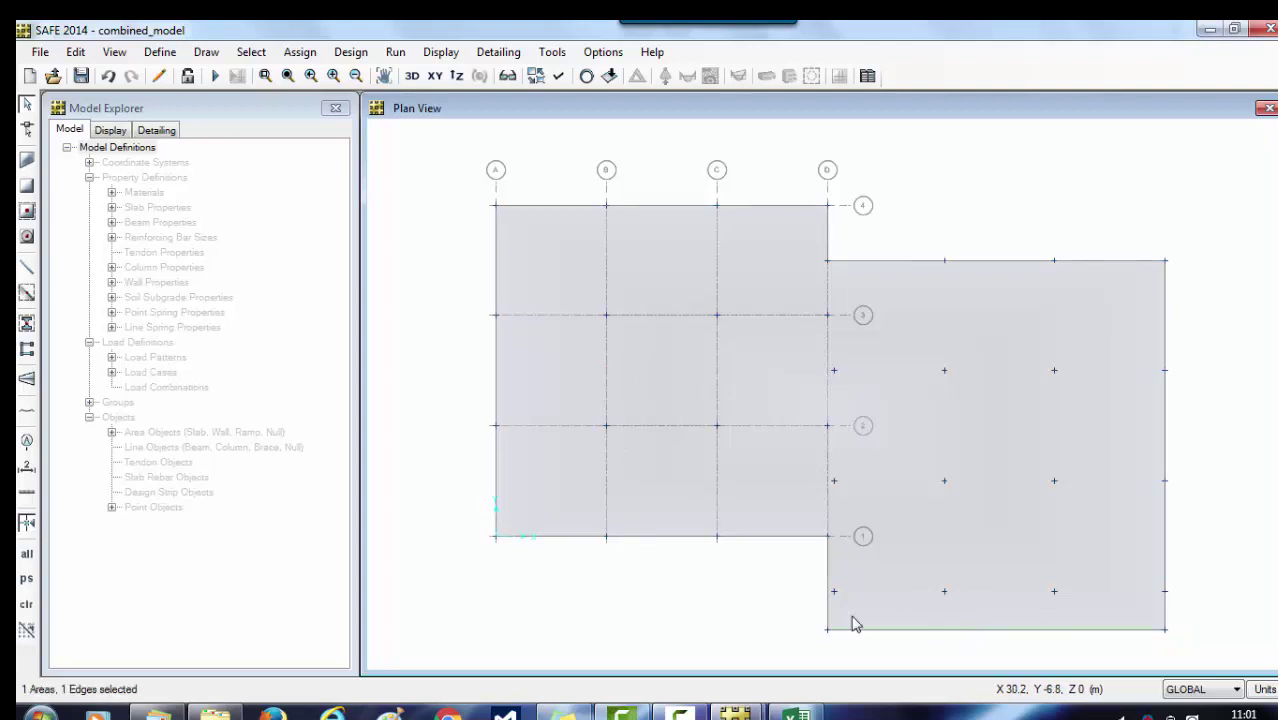
left_click(75, 51)
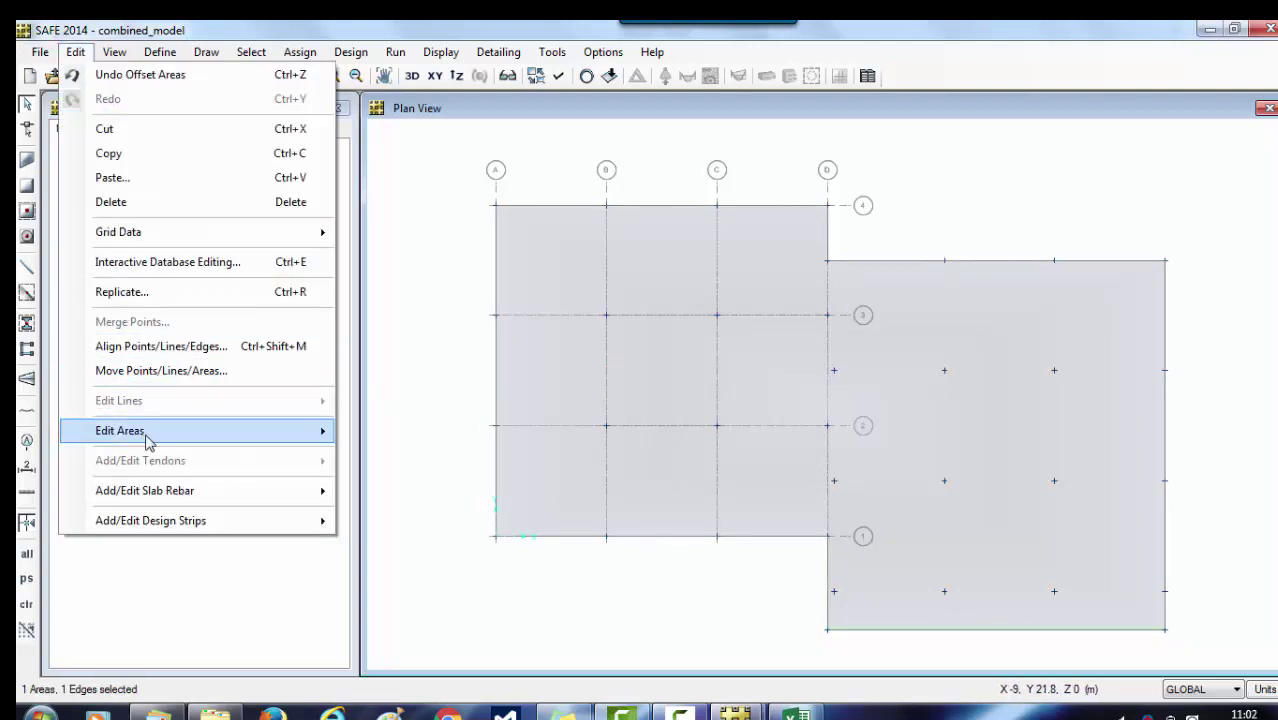
mouse_move(146, 434)
left_click(434, 472)
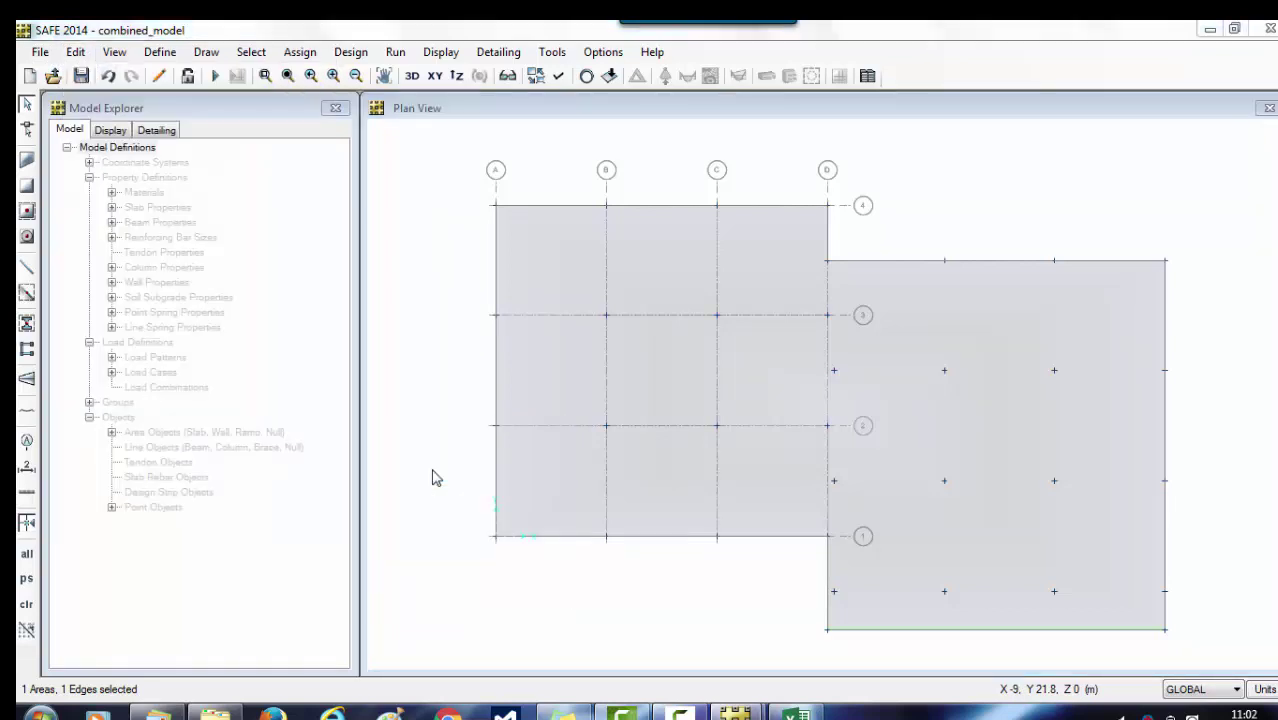
left_click(703, 316)
left_click_drag(703, 316, 478, 281)
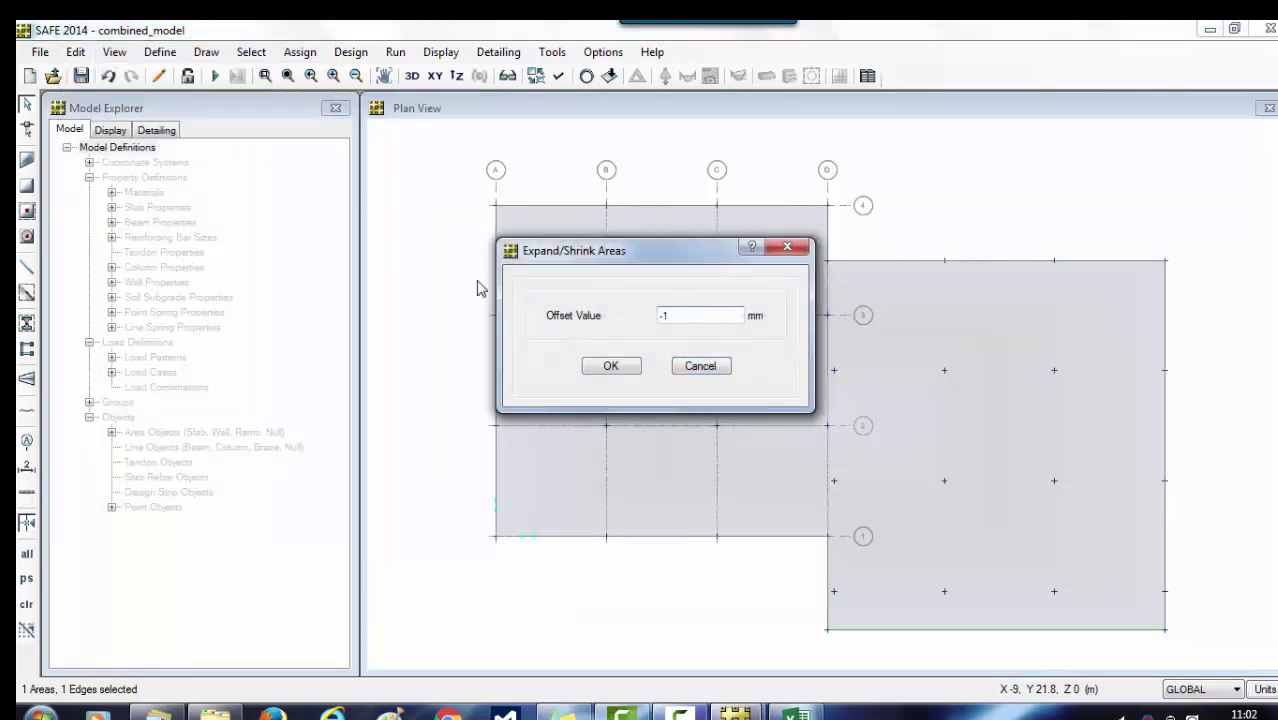
type("-2800")
left_click(609, 366)
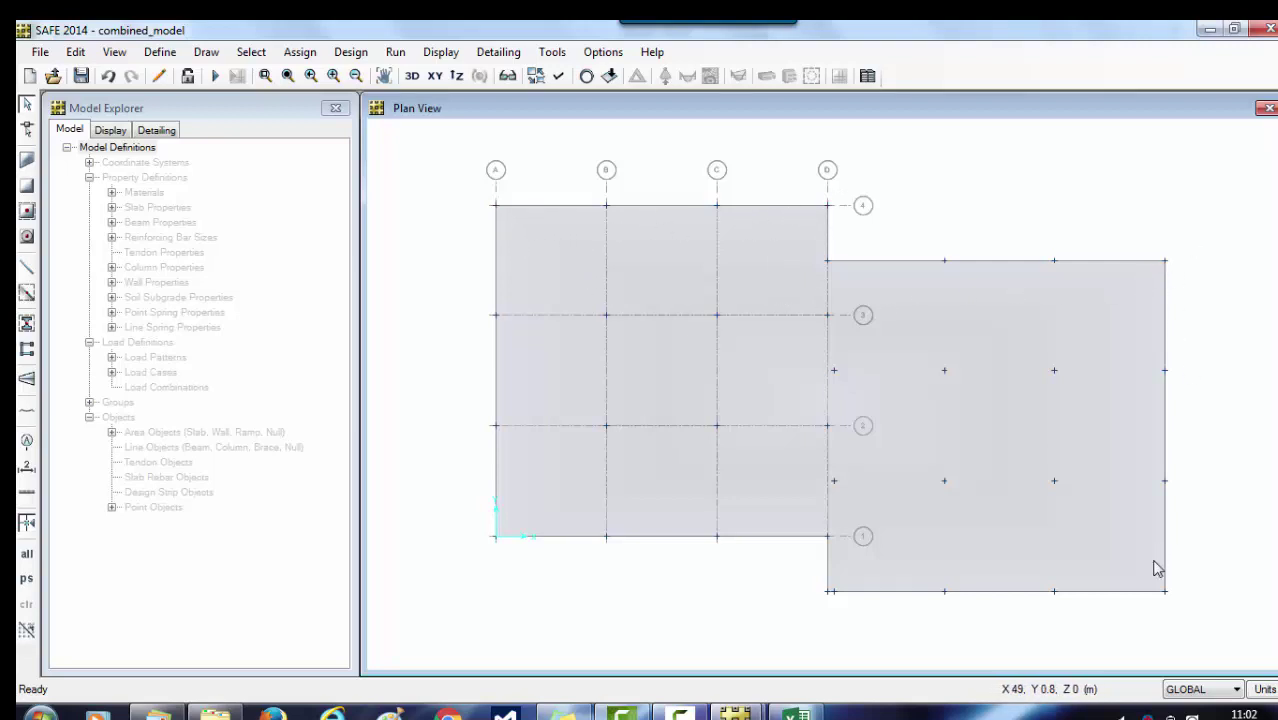
Step: Expand the whole combined slab outward by about 2 m along all its edges
left_click(771, 366)
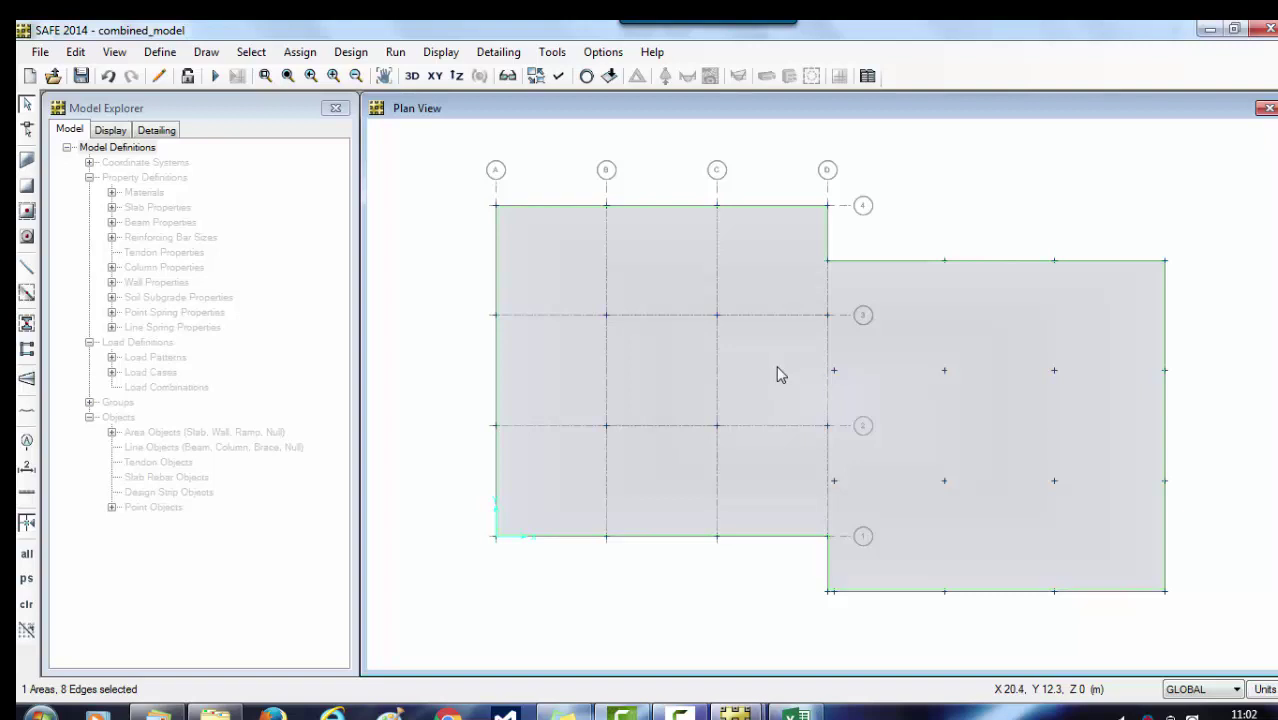
left_click(82, 56)
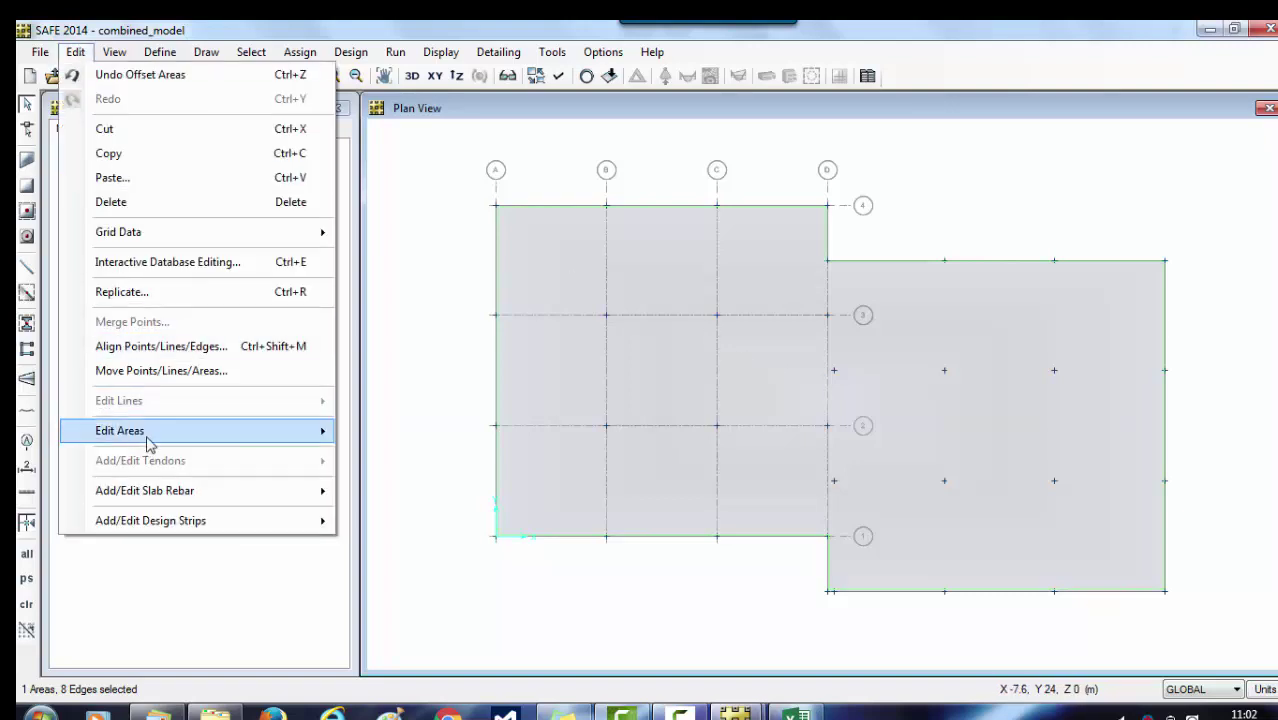
mouse_move(154, 440)
left_click(423, 472)
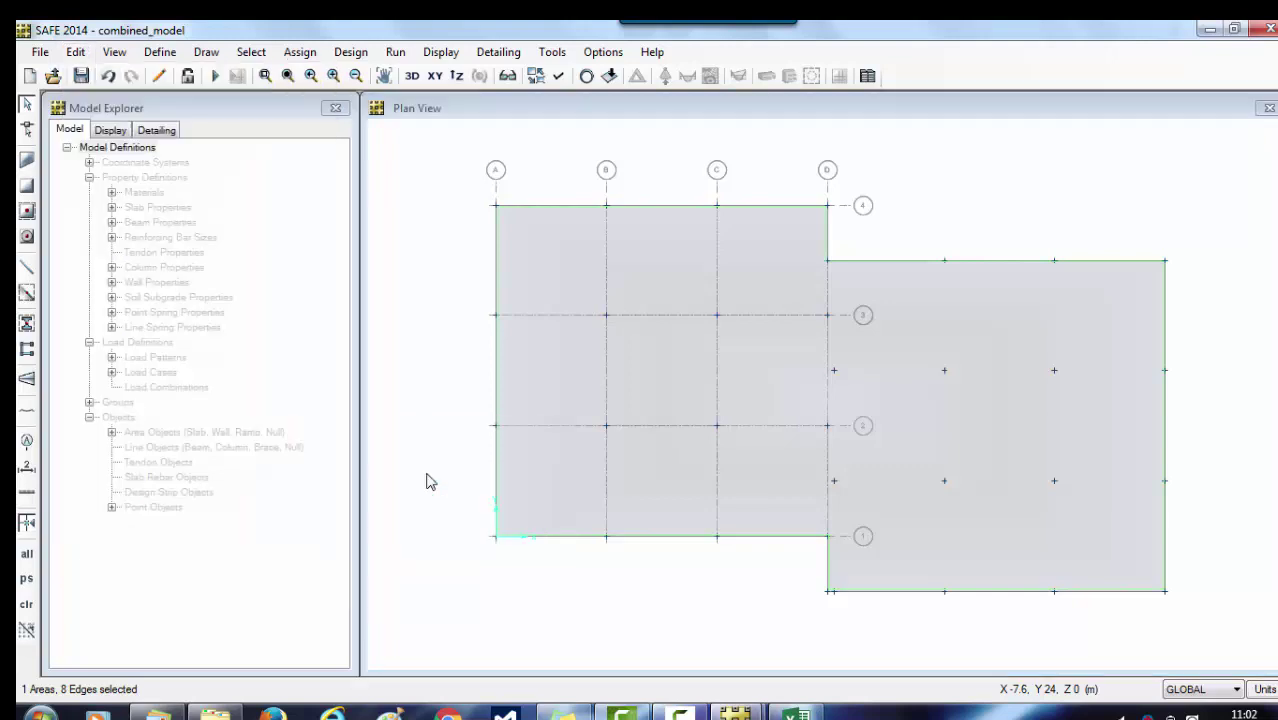
double_click(694, 316)
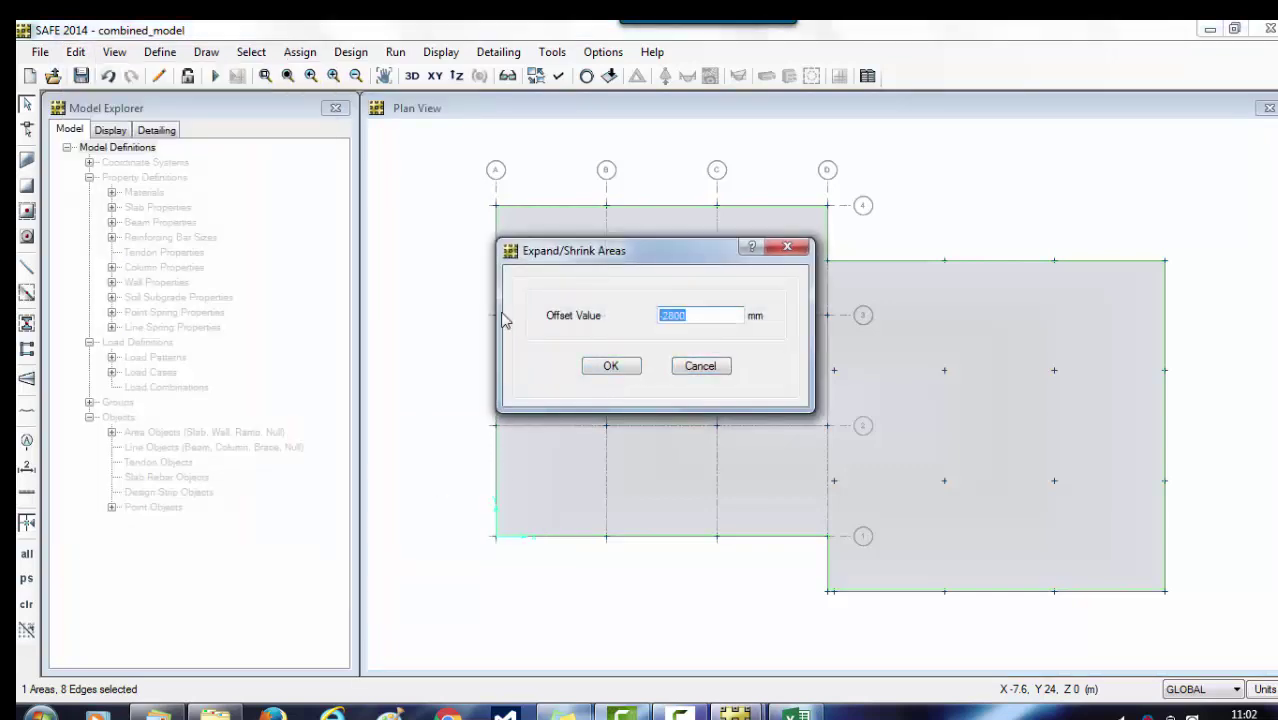
type("2")
left_click(608, 368)
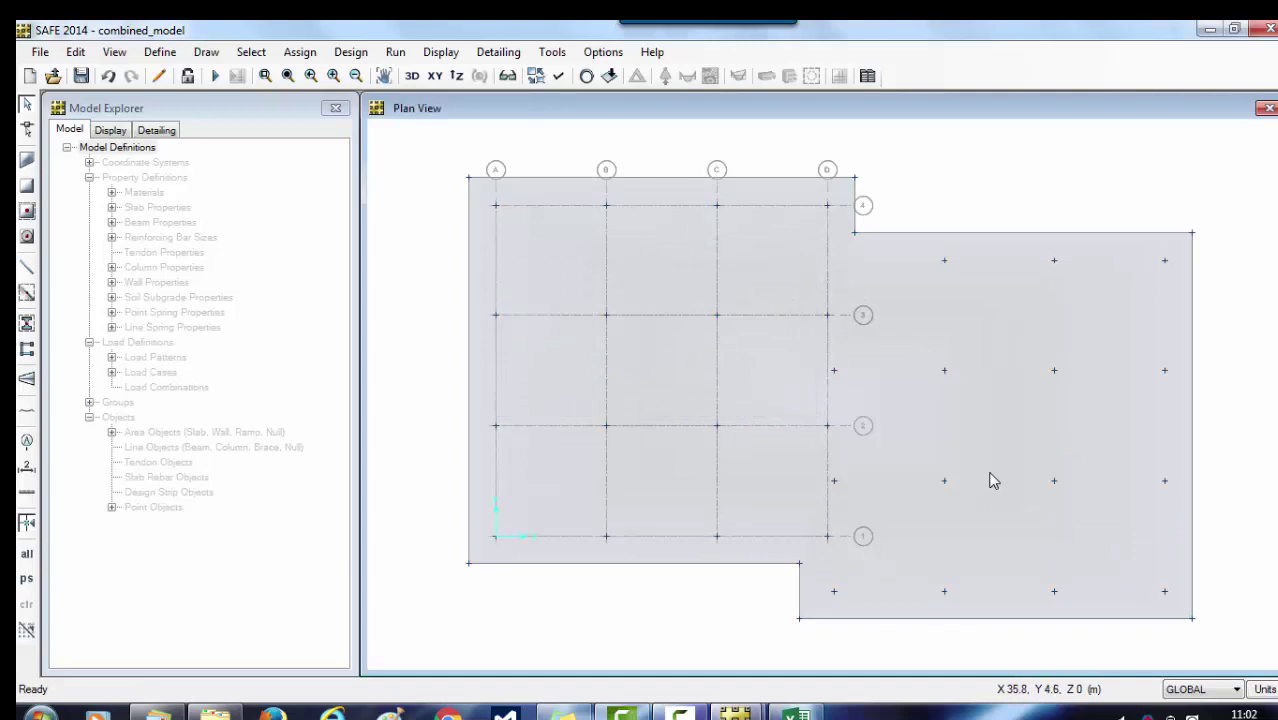
Step: Review the subgrade modulus of soil property SOIL1 and assign SOIL1 to the whole combined slab
left_click(644, 401)
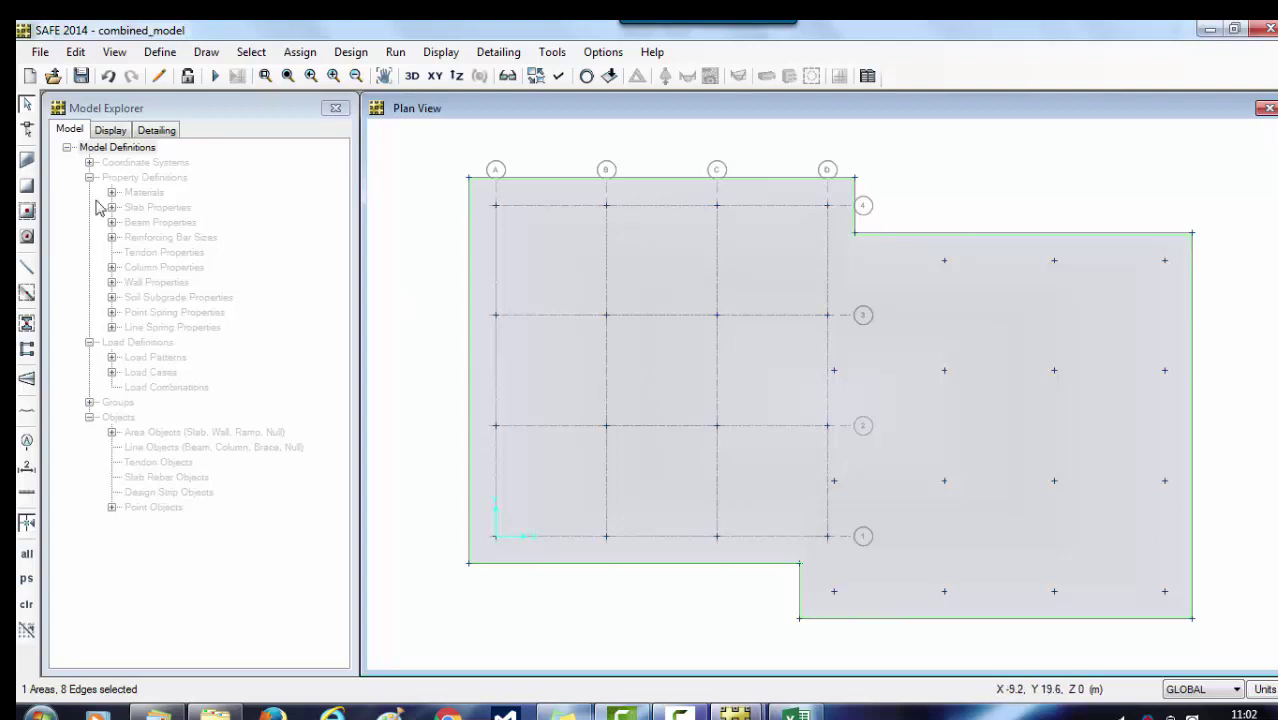
left_click(76, 52)
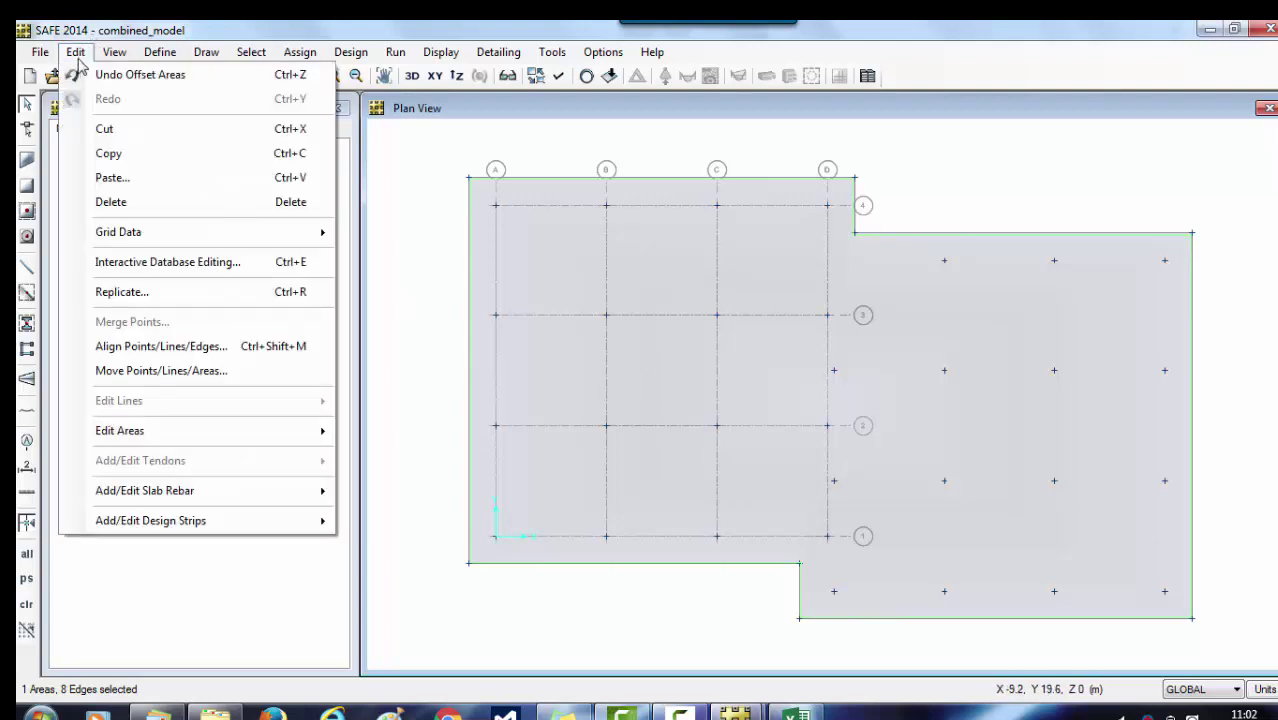
left_click(174, 54)
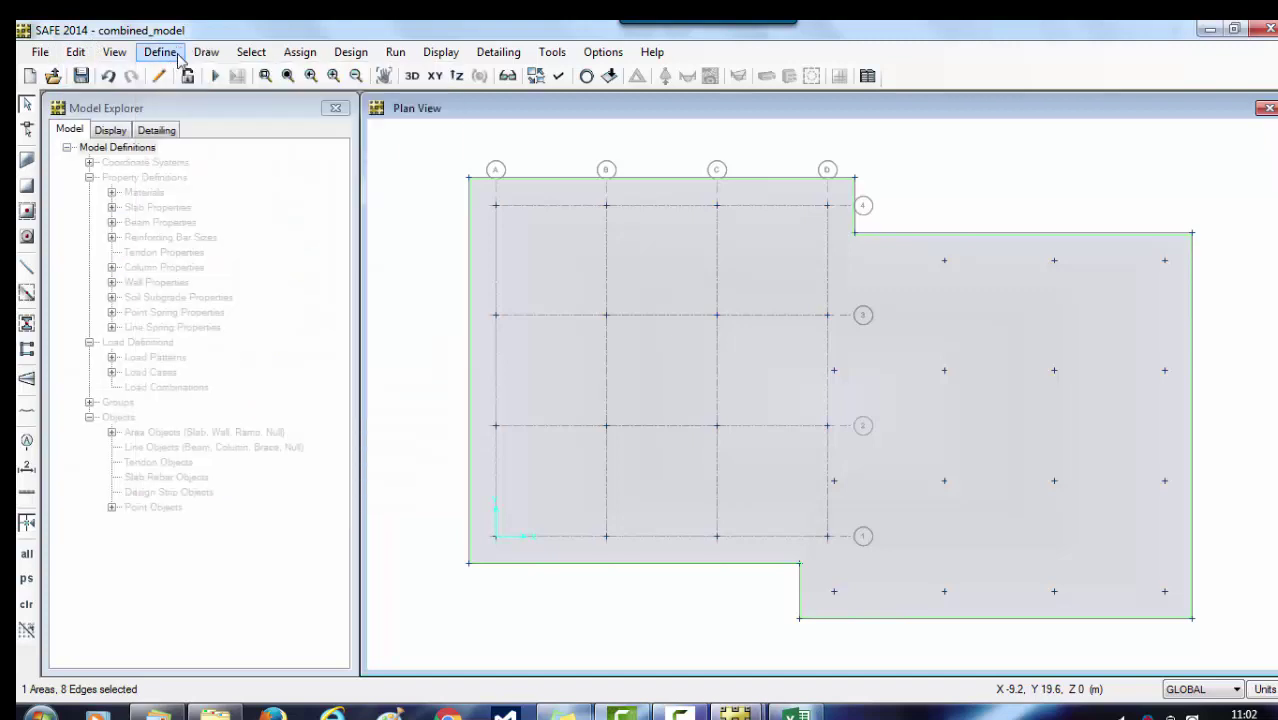
left_click(299, 54)
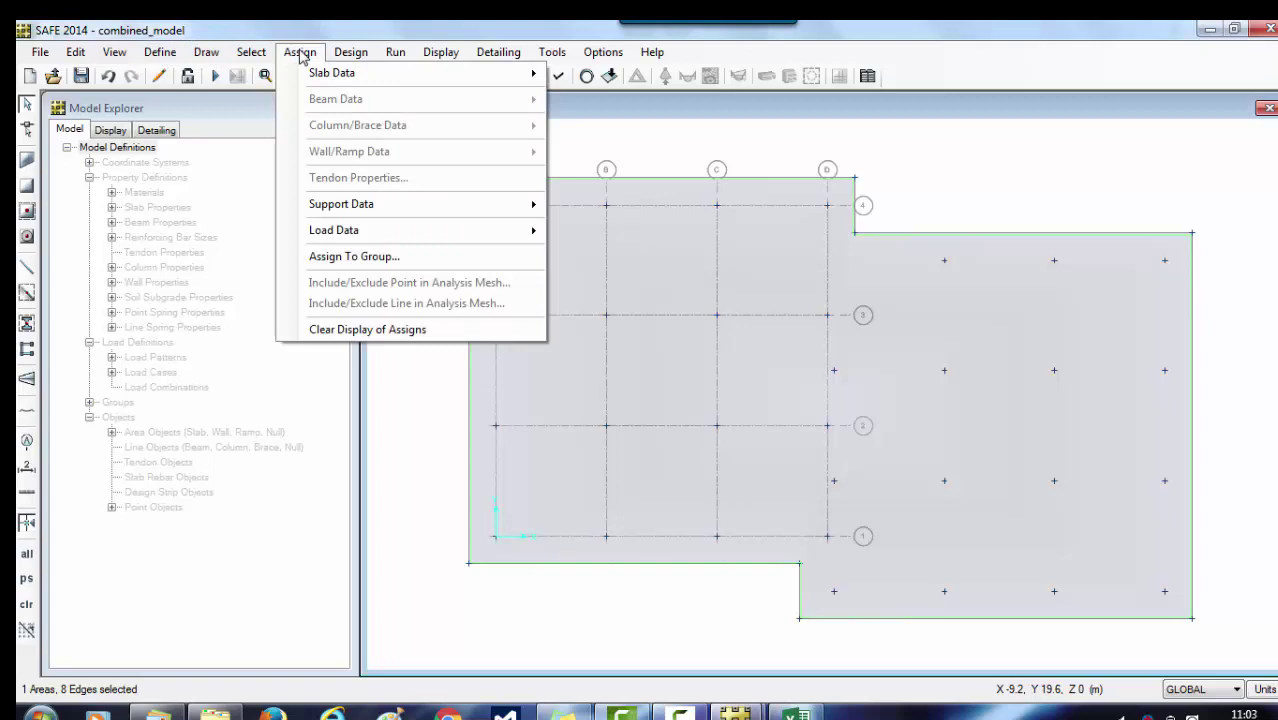
mouse_move(340, 205)
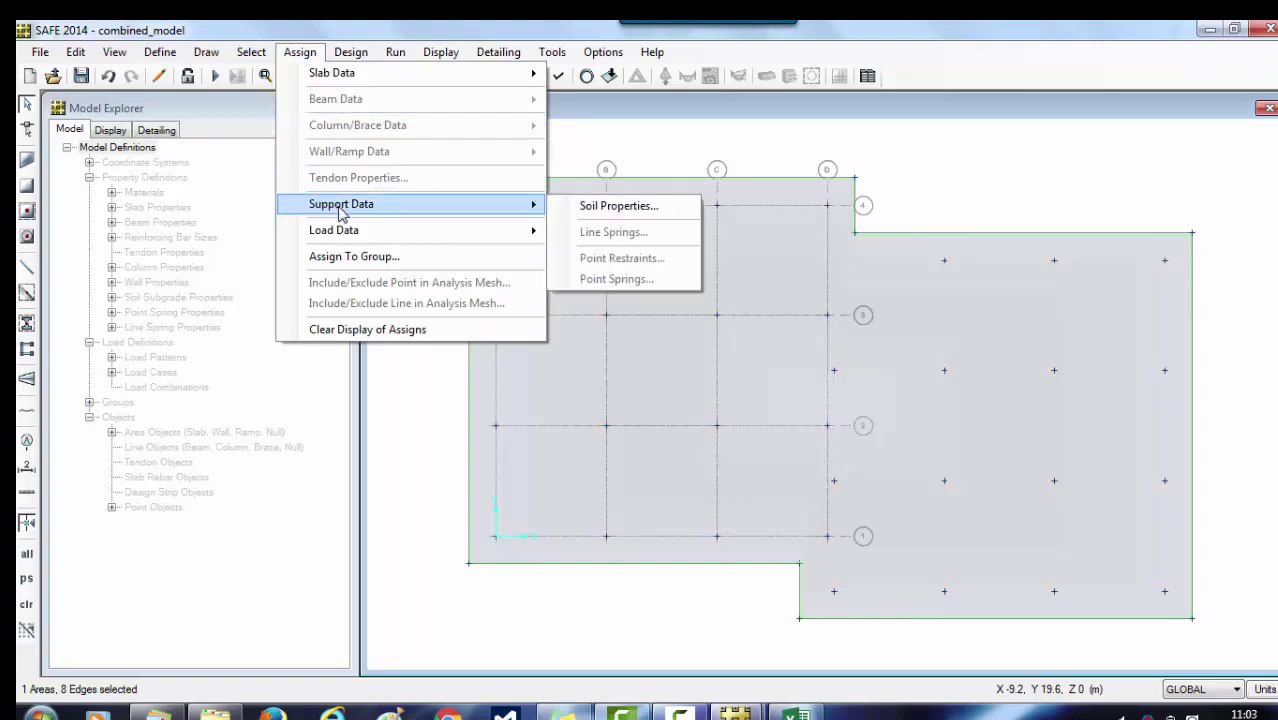
left_click(618, 210)
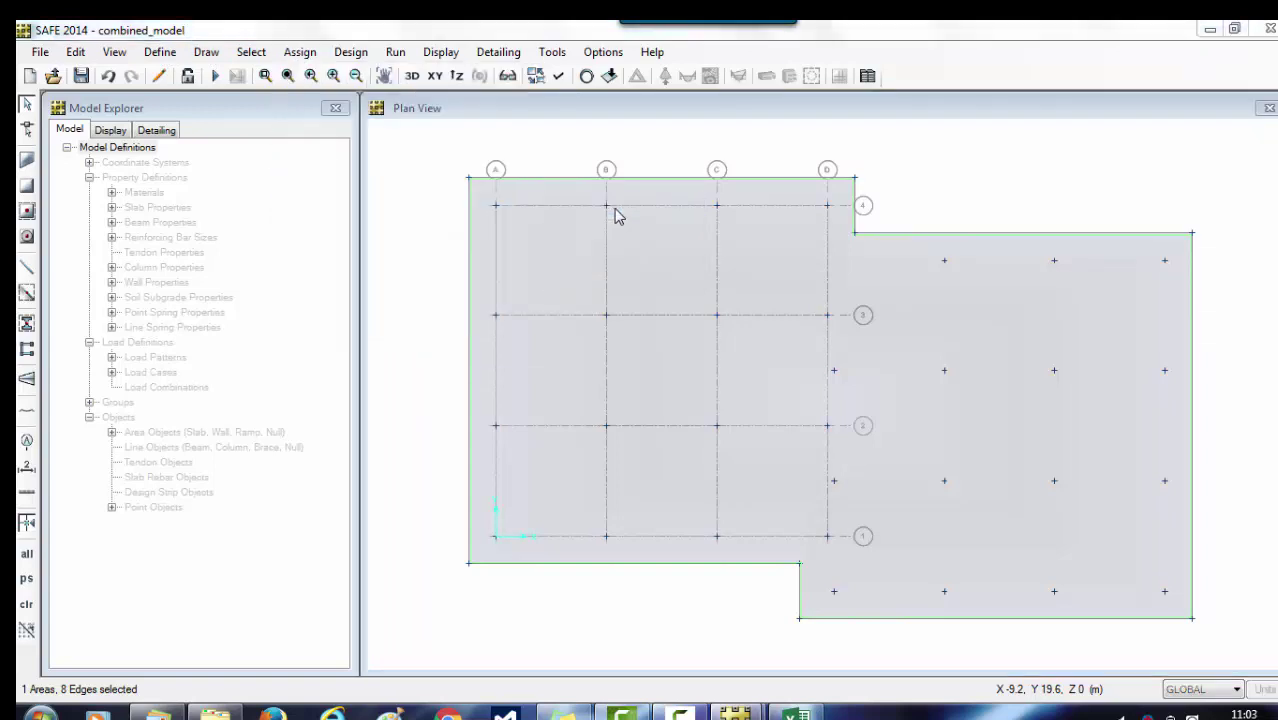
left_click(733, 356)
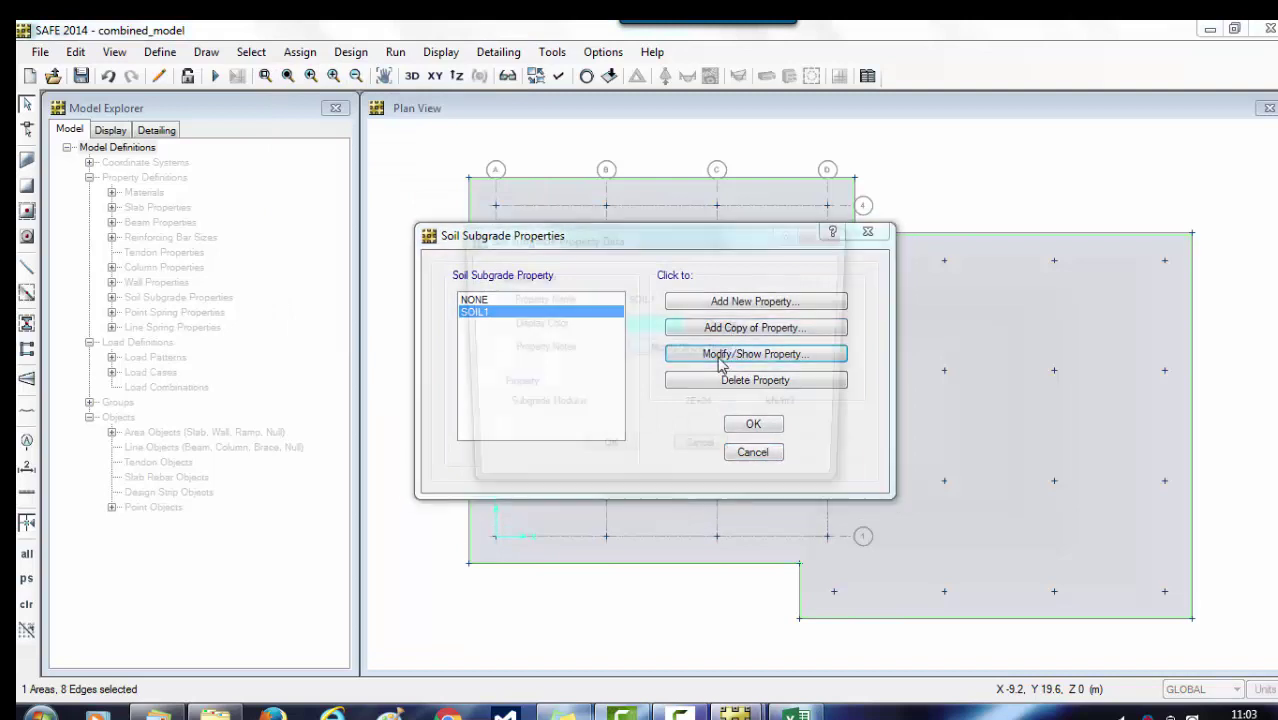
left_click(603, 456)
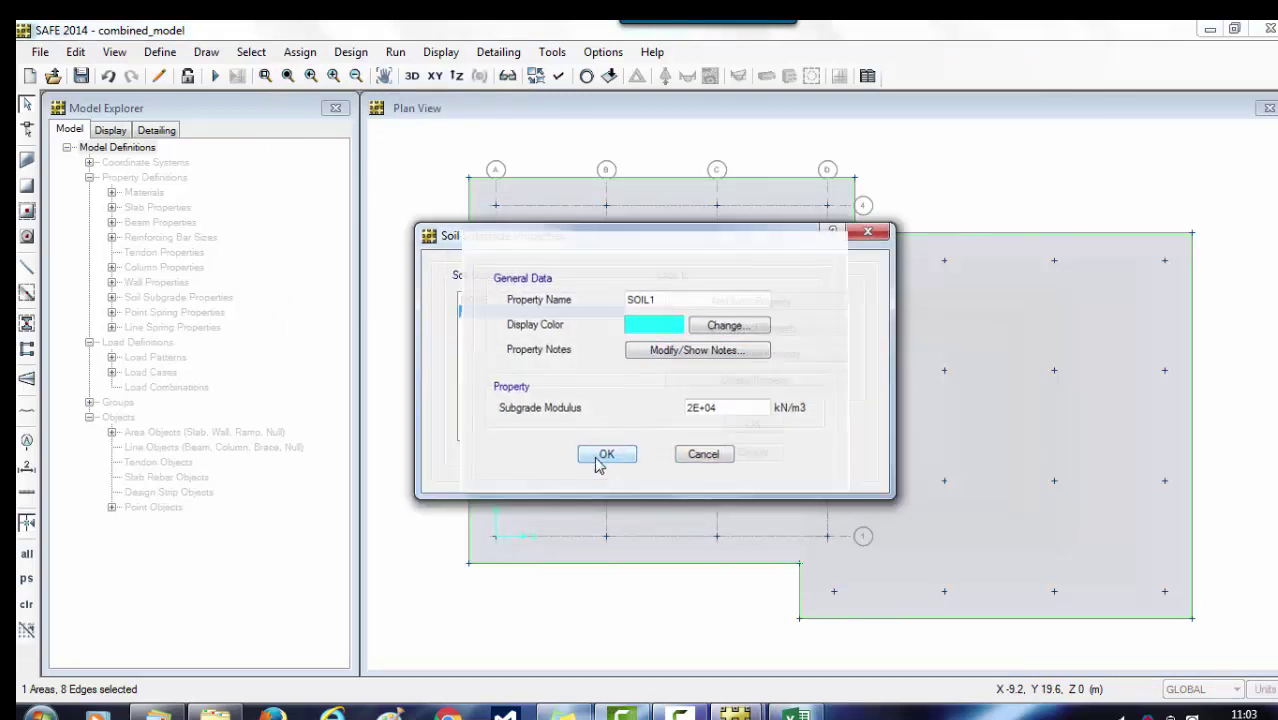
left_click(753, 425)
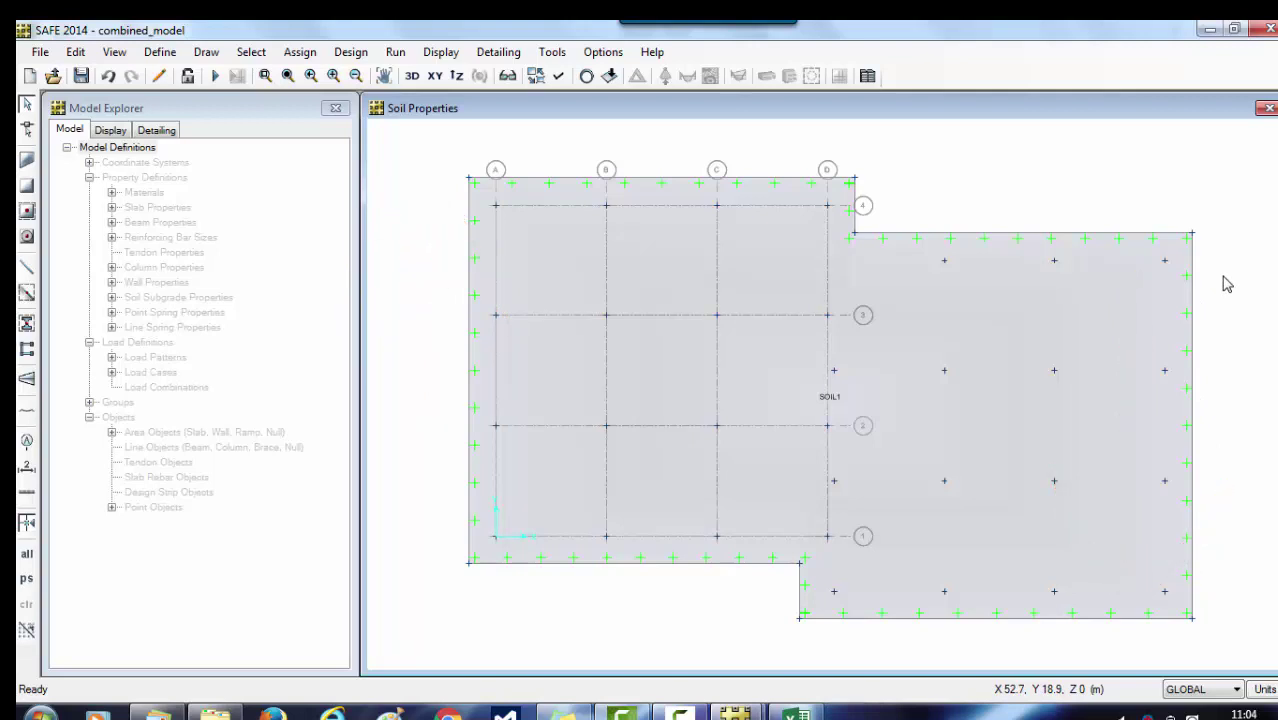
Step: Create load combination COMB1 as Linear Add with Dead and eqx, each at scale factor 1
left_click(160, 52)
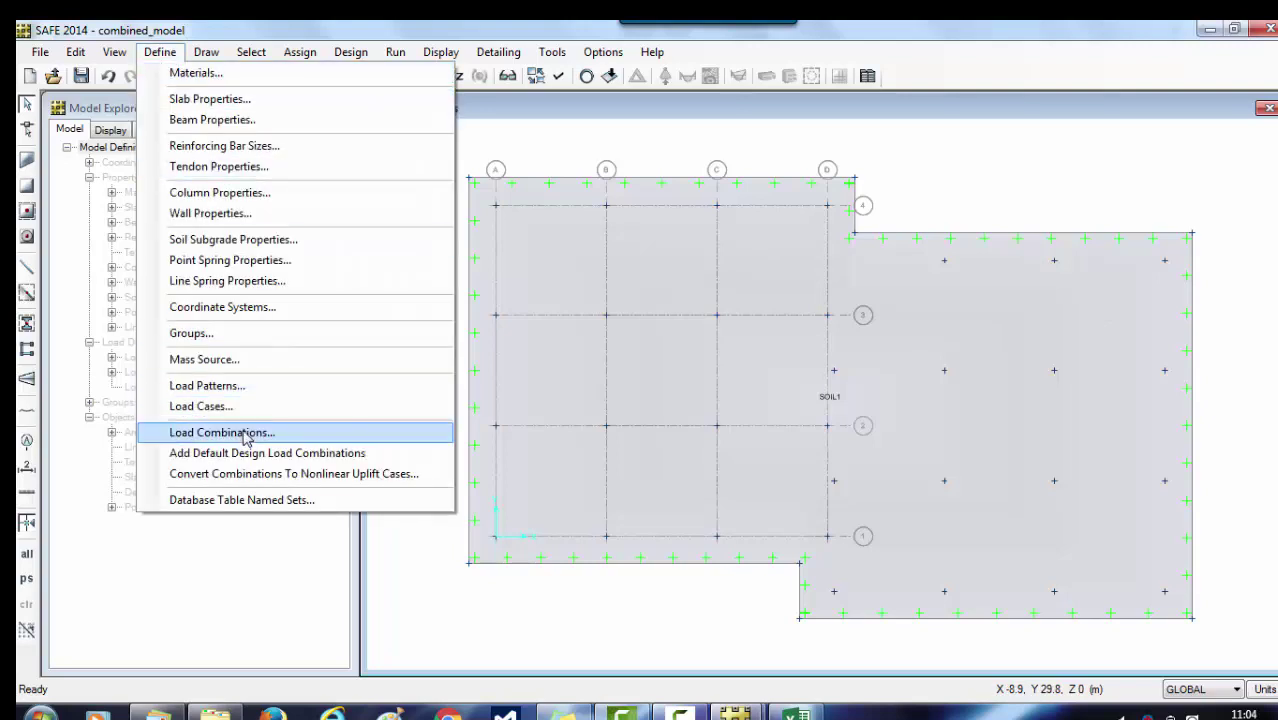
left_click(246, 436)
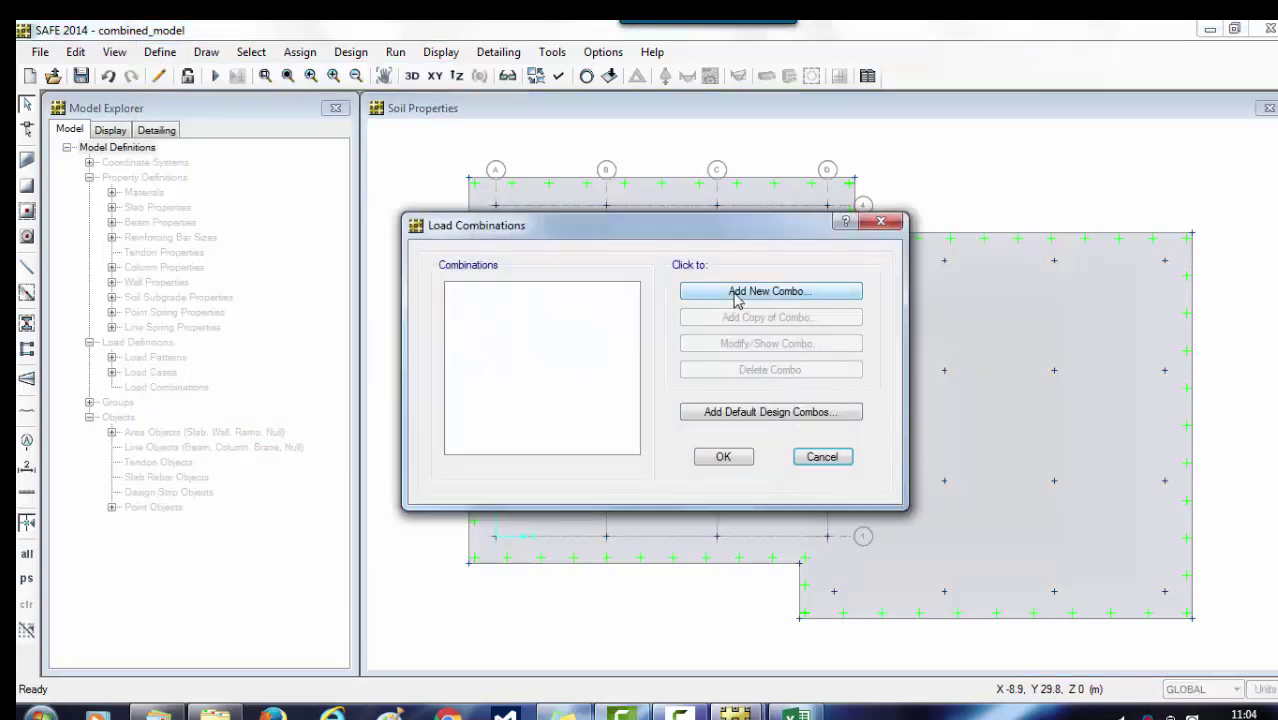
left_click(735, 292)
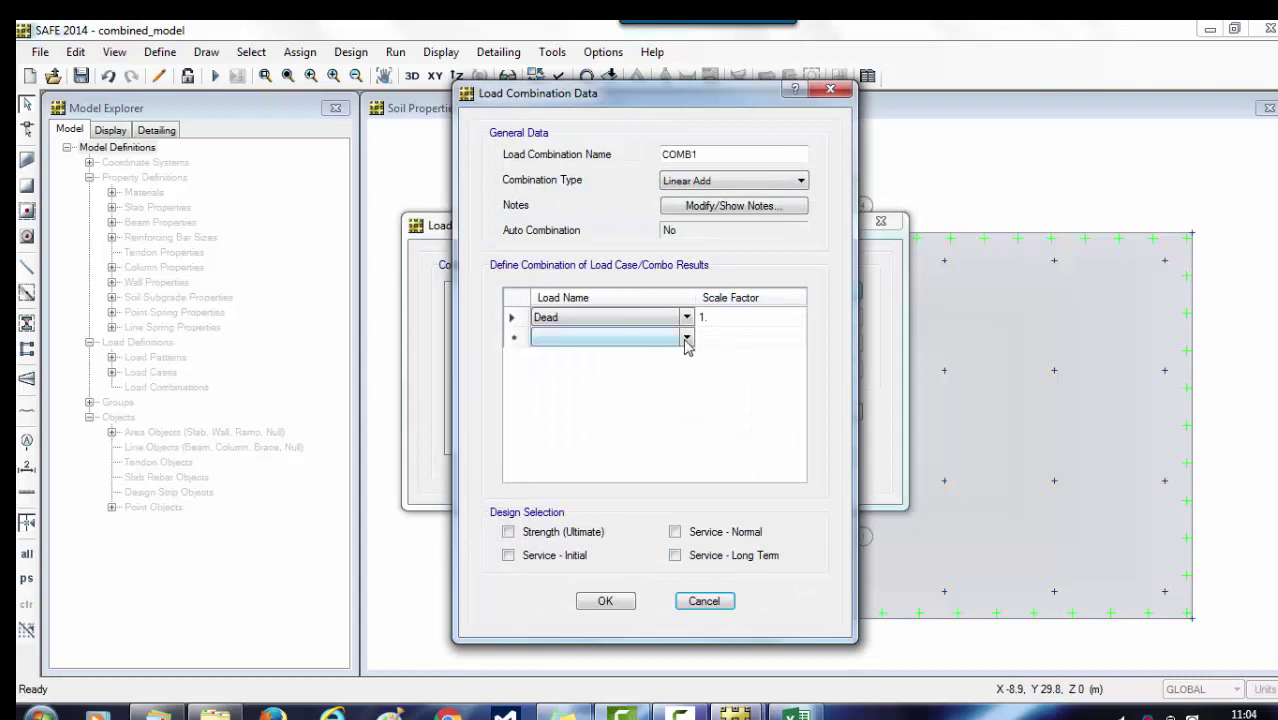
left_click(686, 339)
left_click(686, 340)
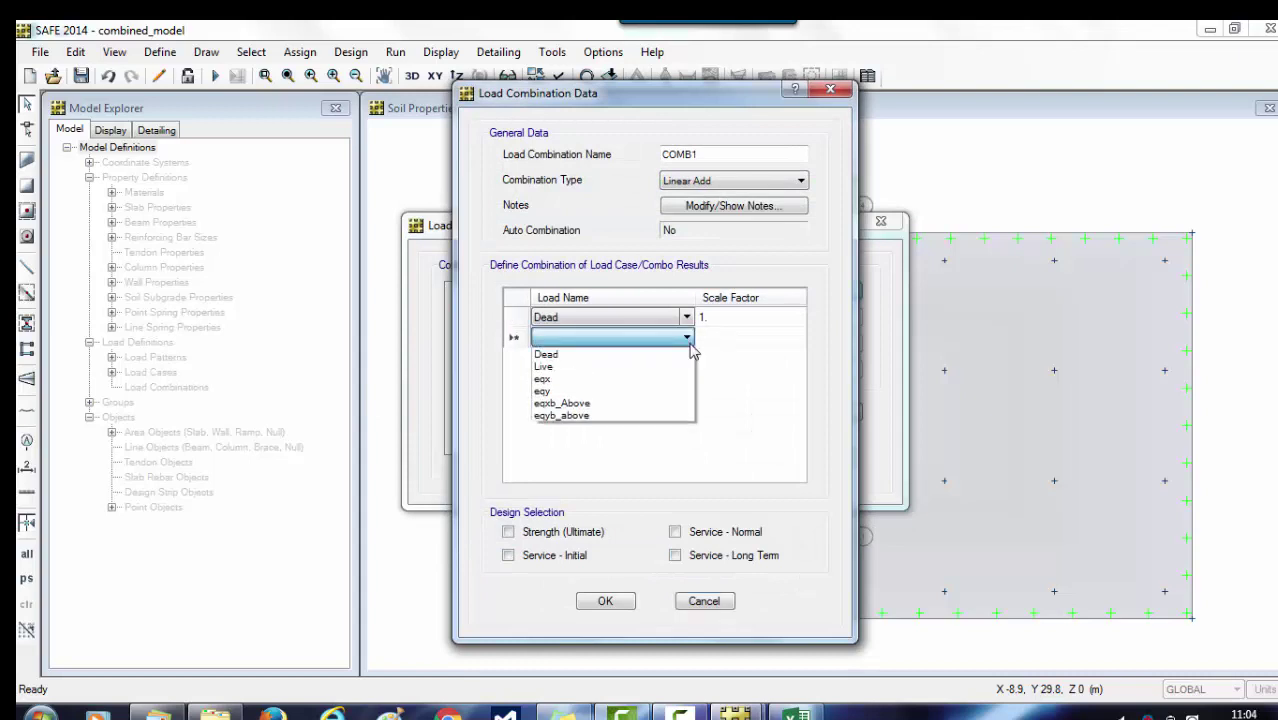
left_click(585, 380)
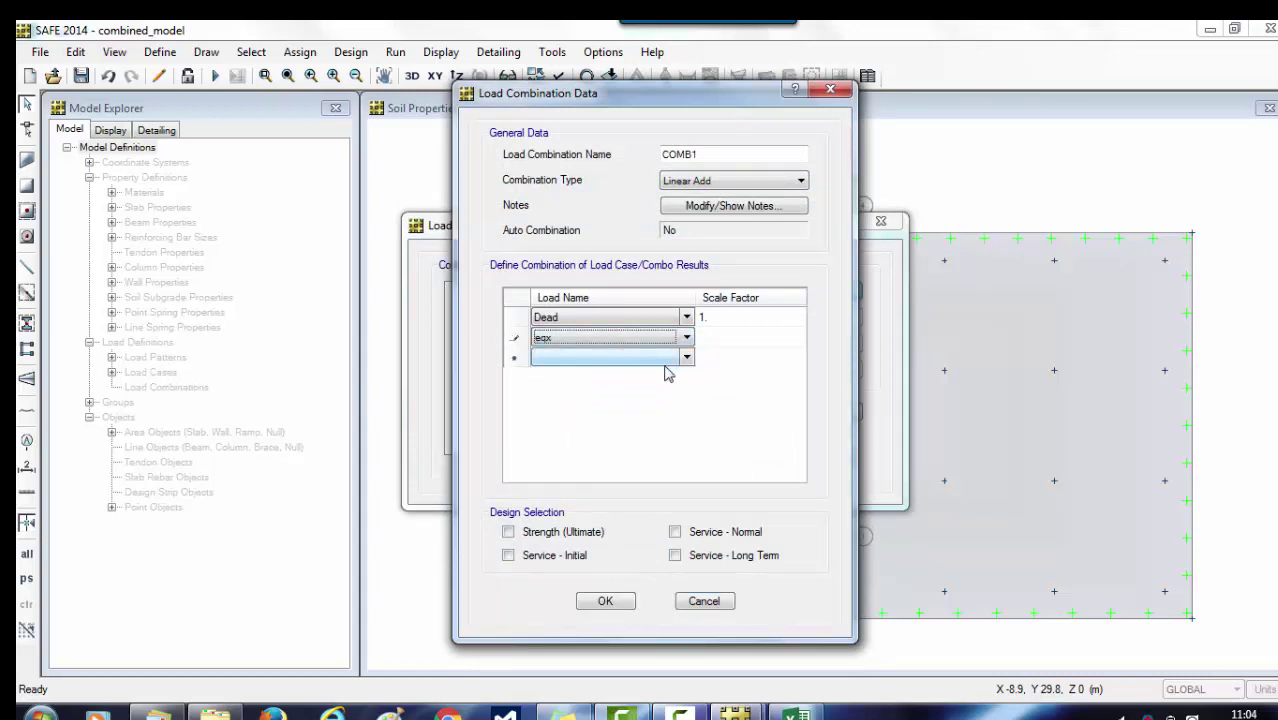
left_click(716, 345)
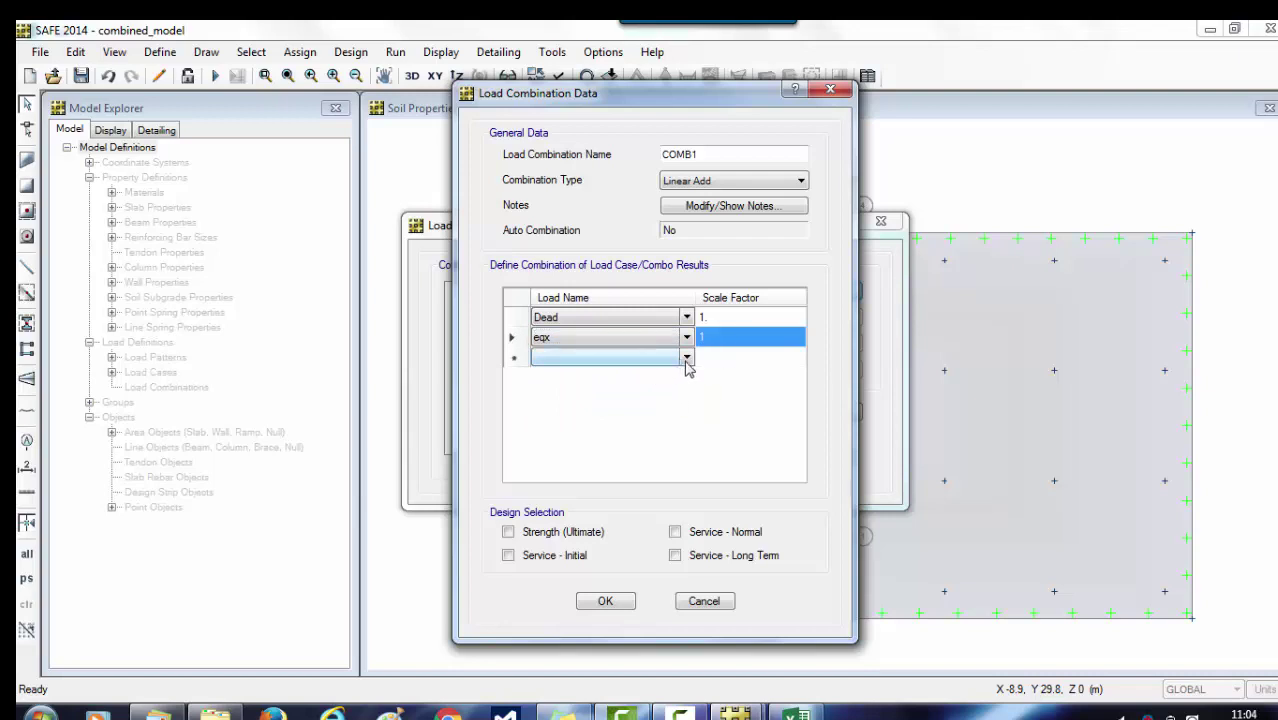
Step: Add load case eqxb_Above to COMB1 with a scale factor of -1
left_click(686, 362)
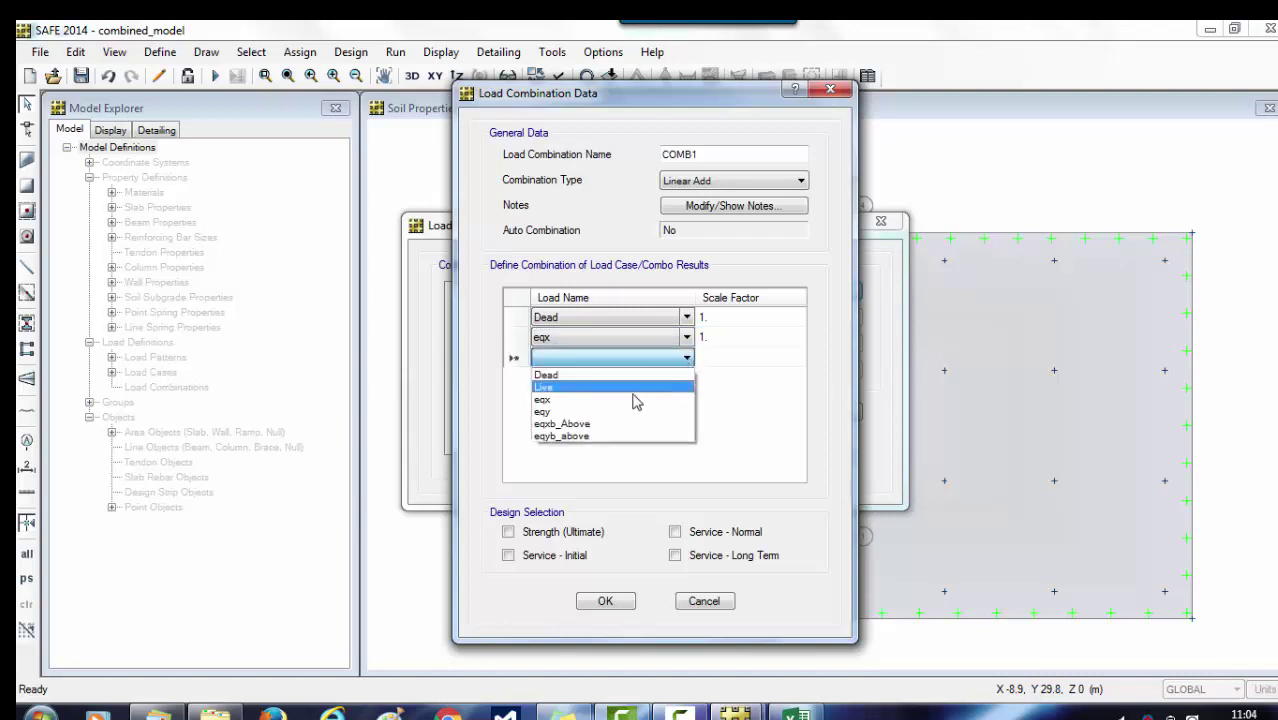
left_click(592, 428)
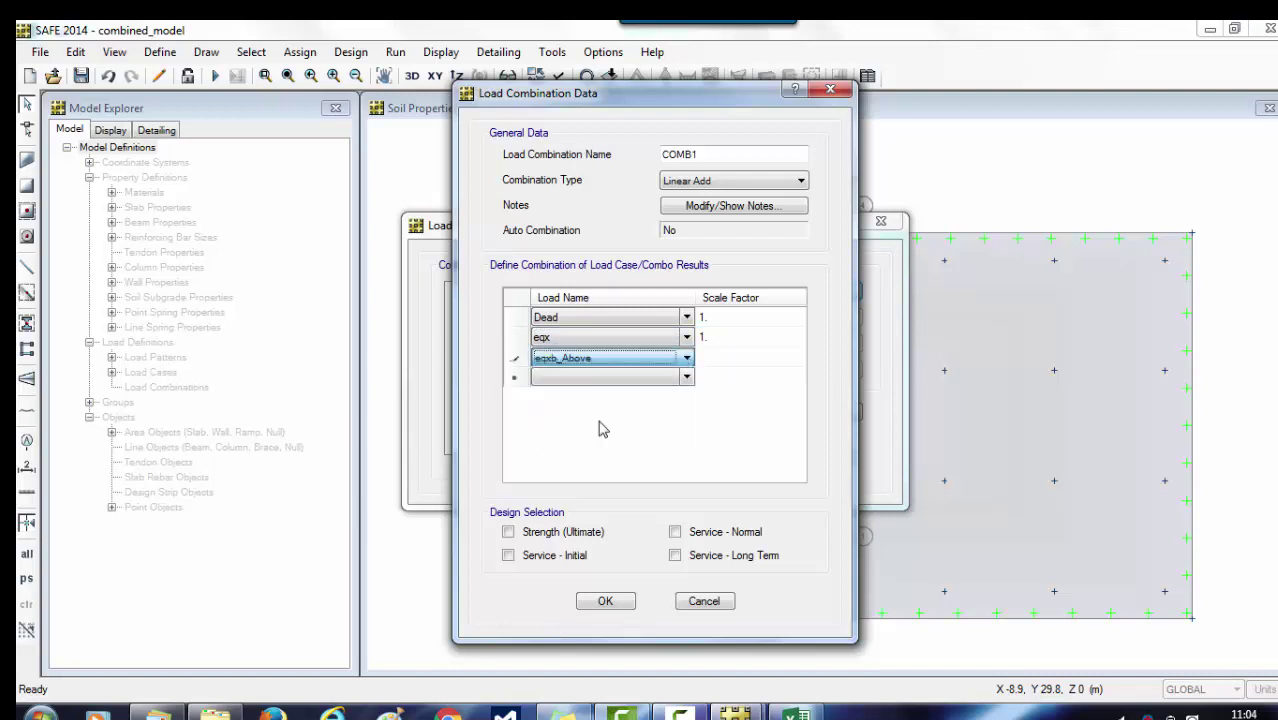
left_click(712, 362)
left_click(720, 360)
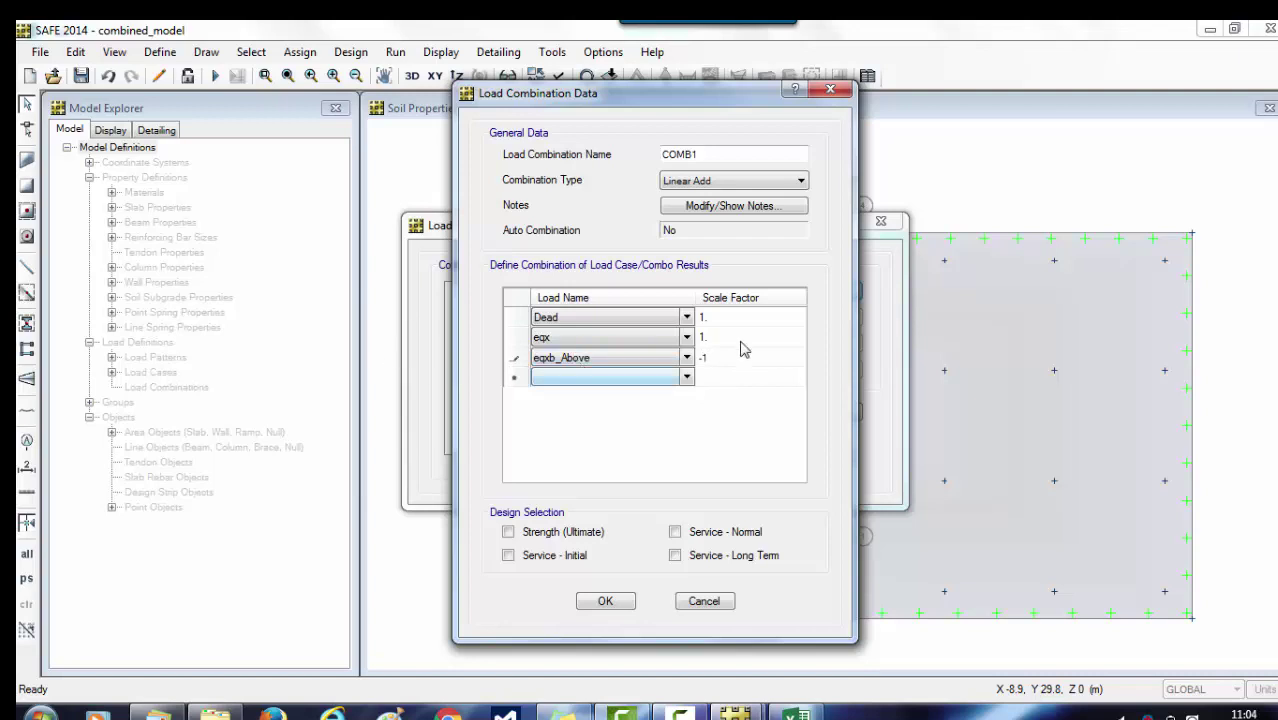
Step: Create load combination COMB2 as a copy of COMB1 with scale factor -1 for eqx and 1 for eqxb_Above
left_click(605, 601)
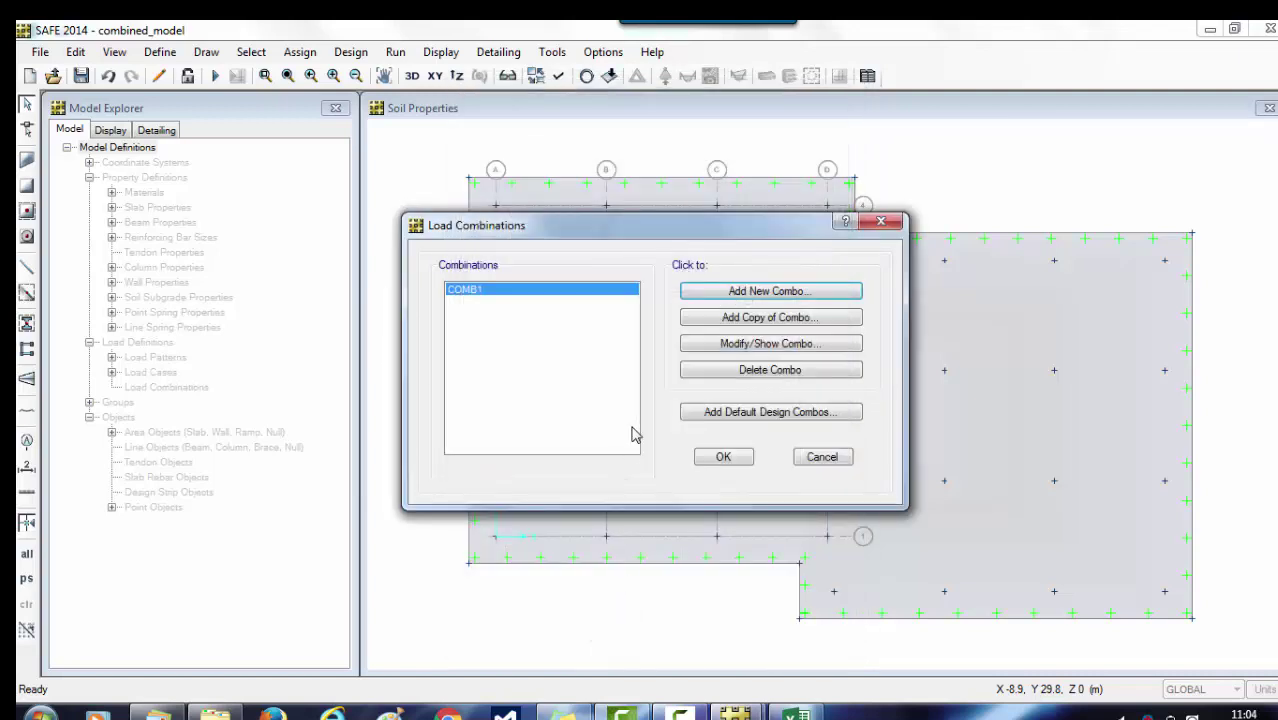
left_click(716, 318)
left_click(731, 339)
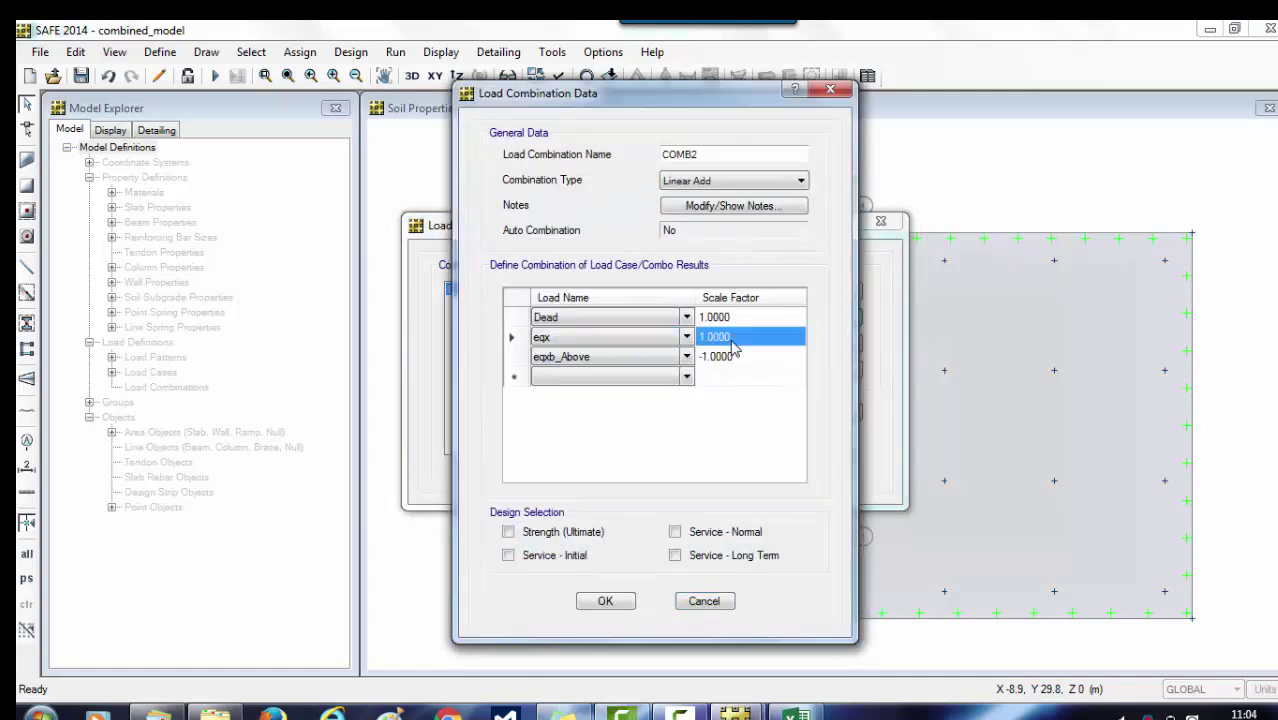
left_click(744, 339)
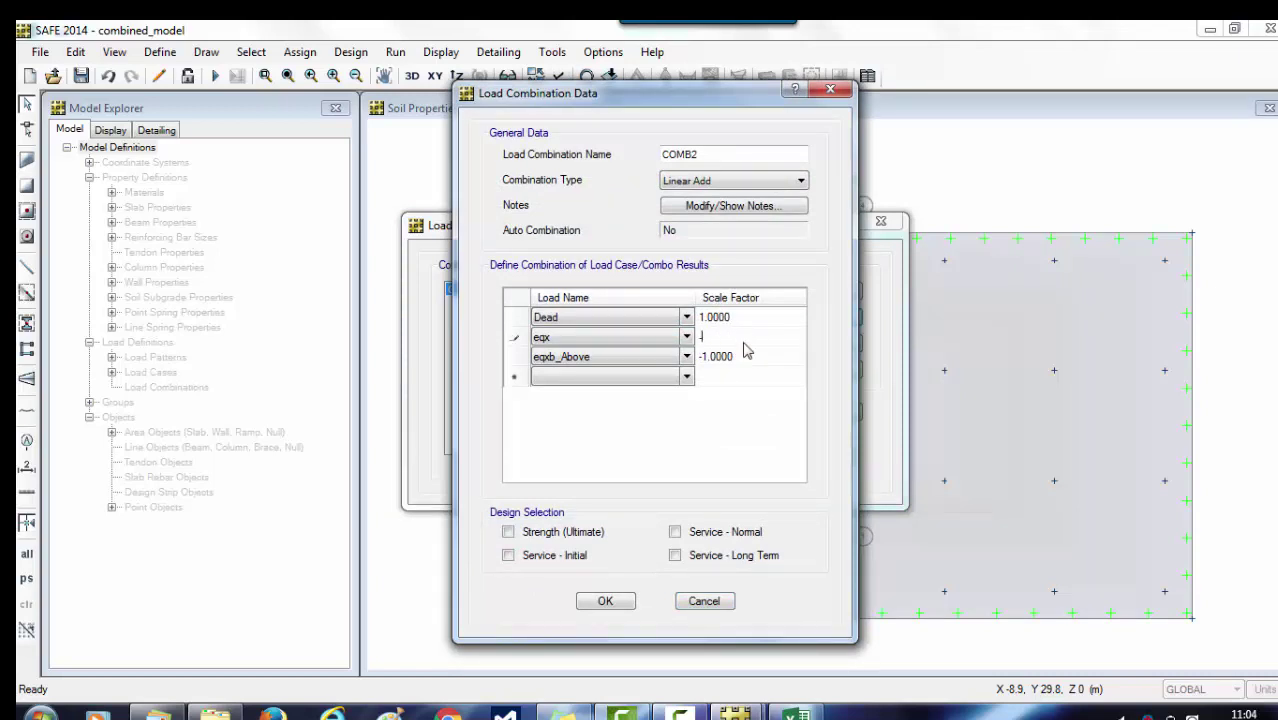
left_click(745, 360)
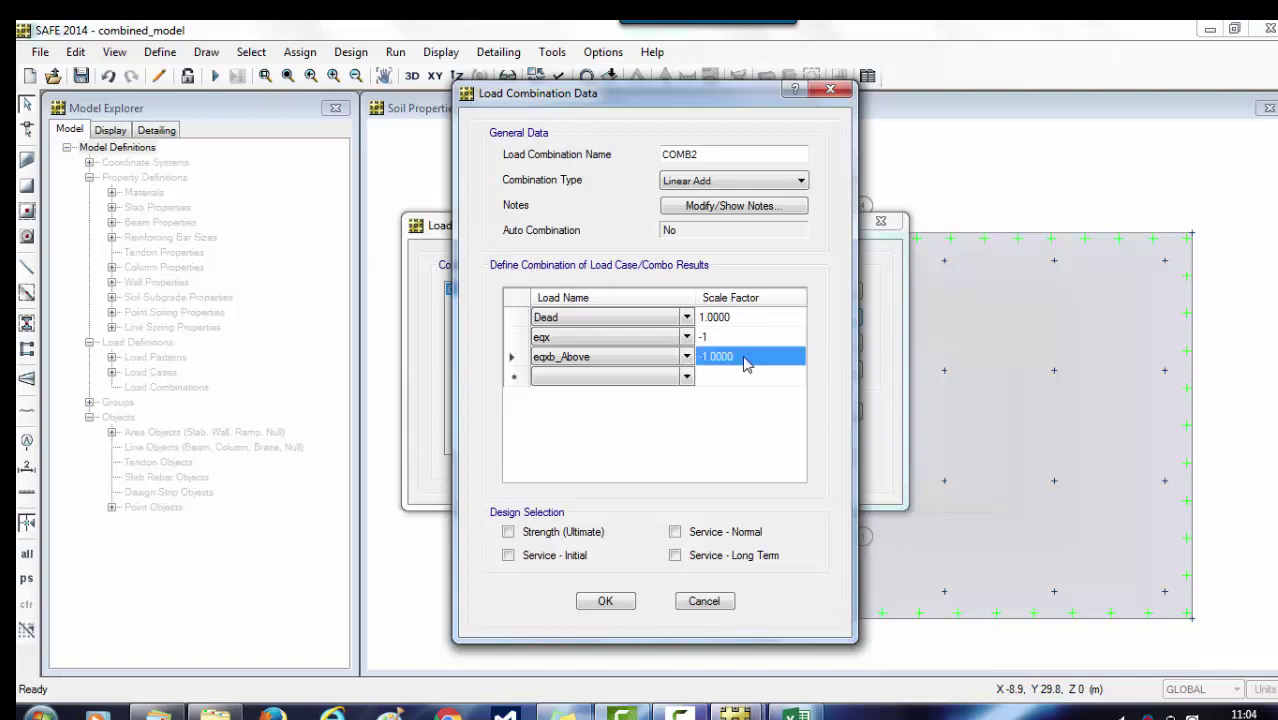
type("1")
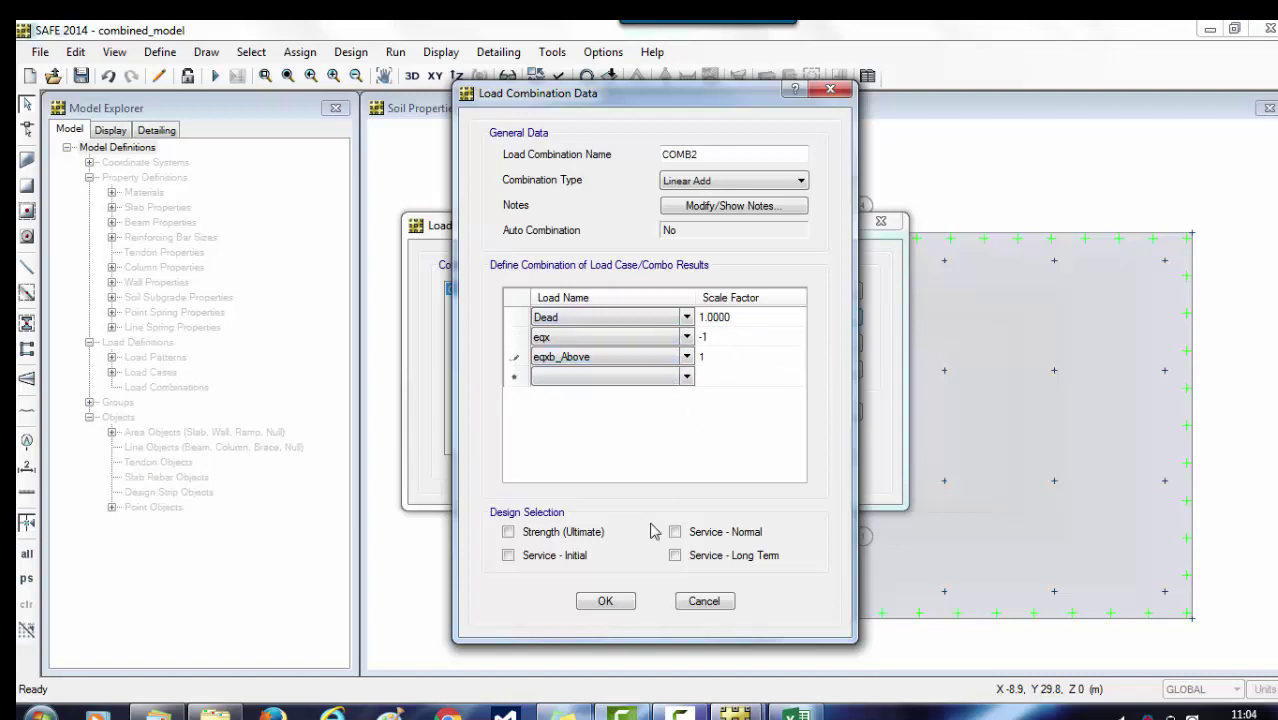
left_click(686, 340)
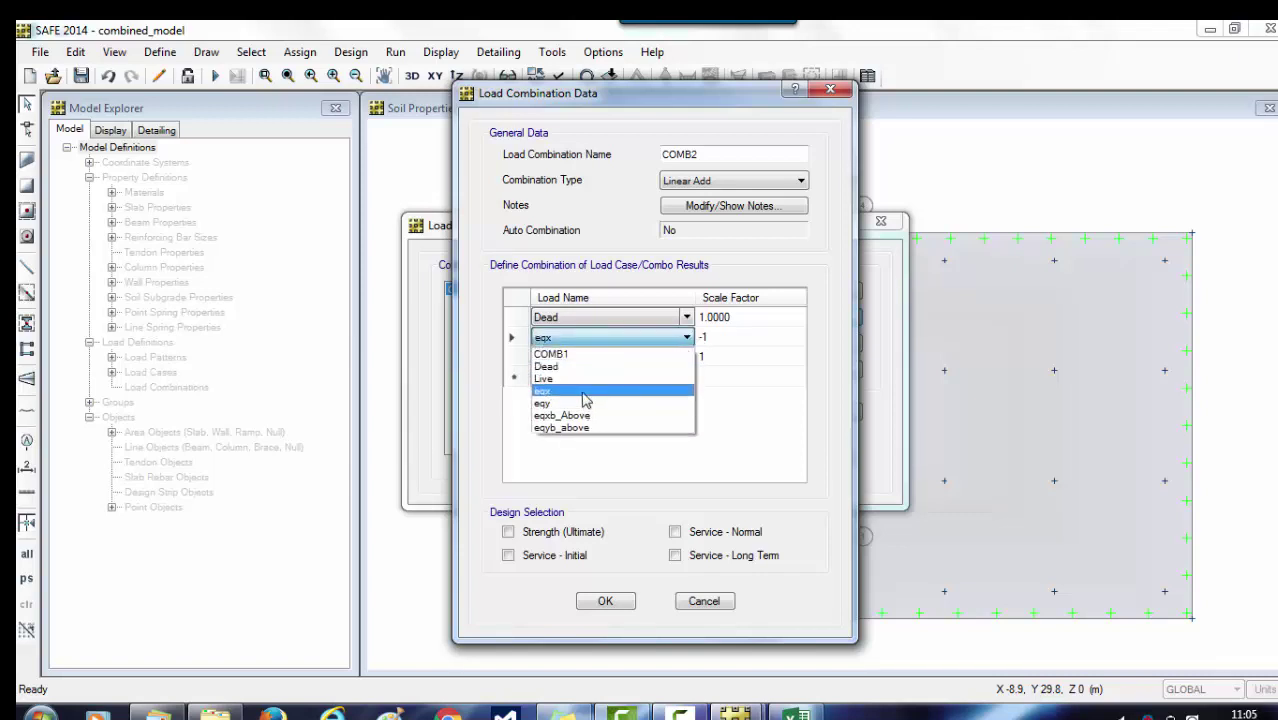
left_click(585, 397)
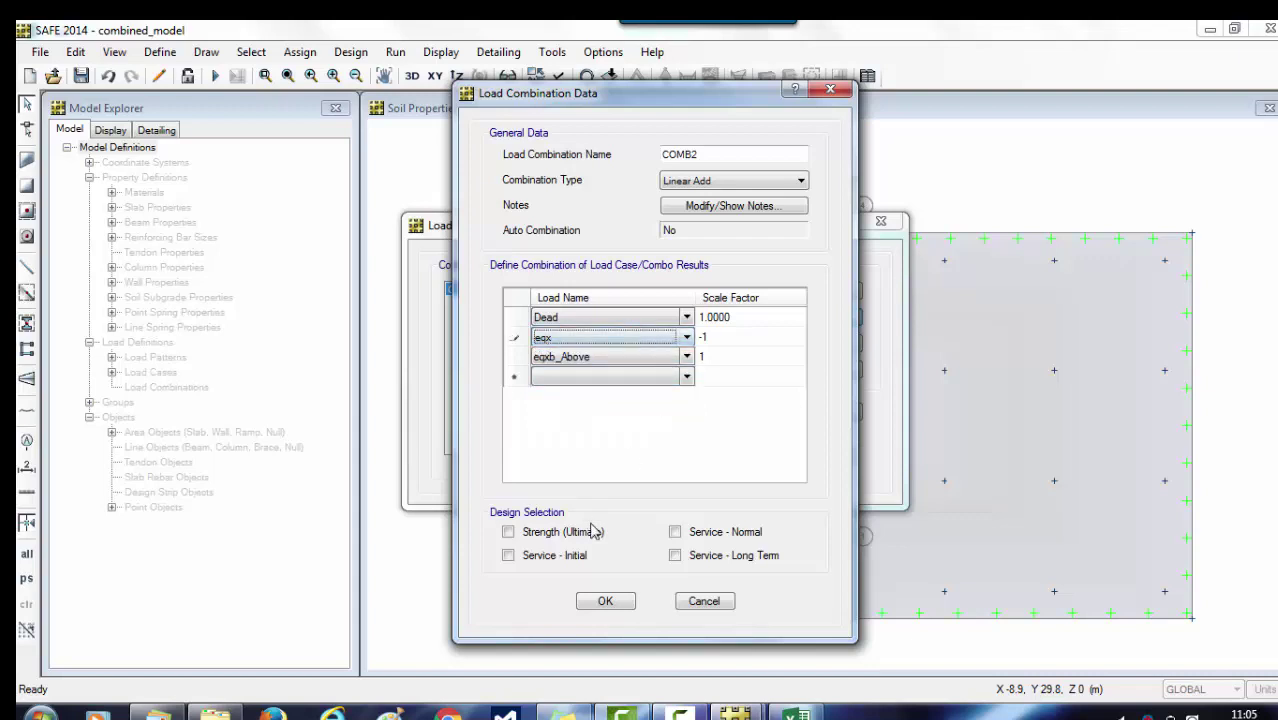
left_click(603, 601)
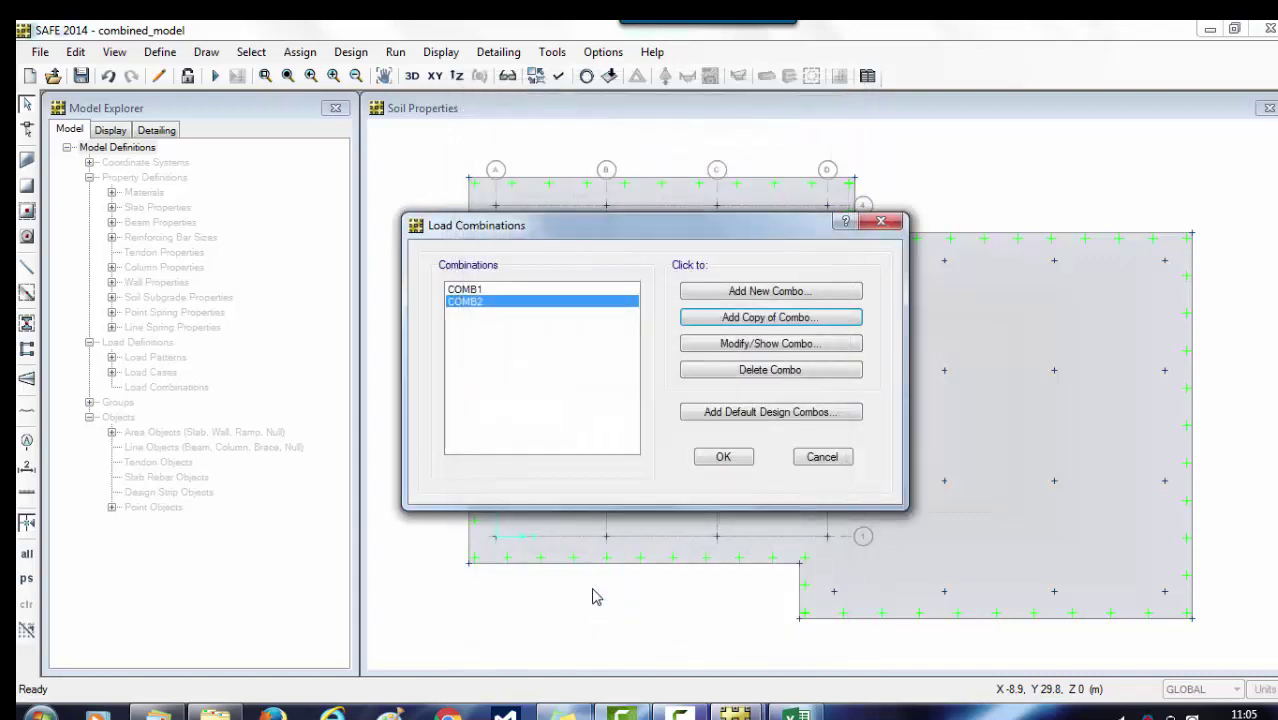
left_click(724, 458)
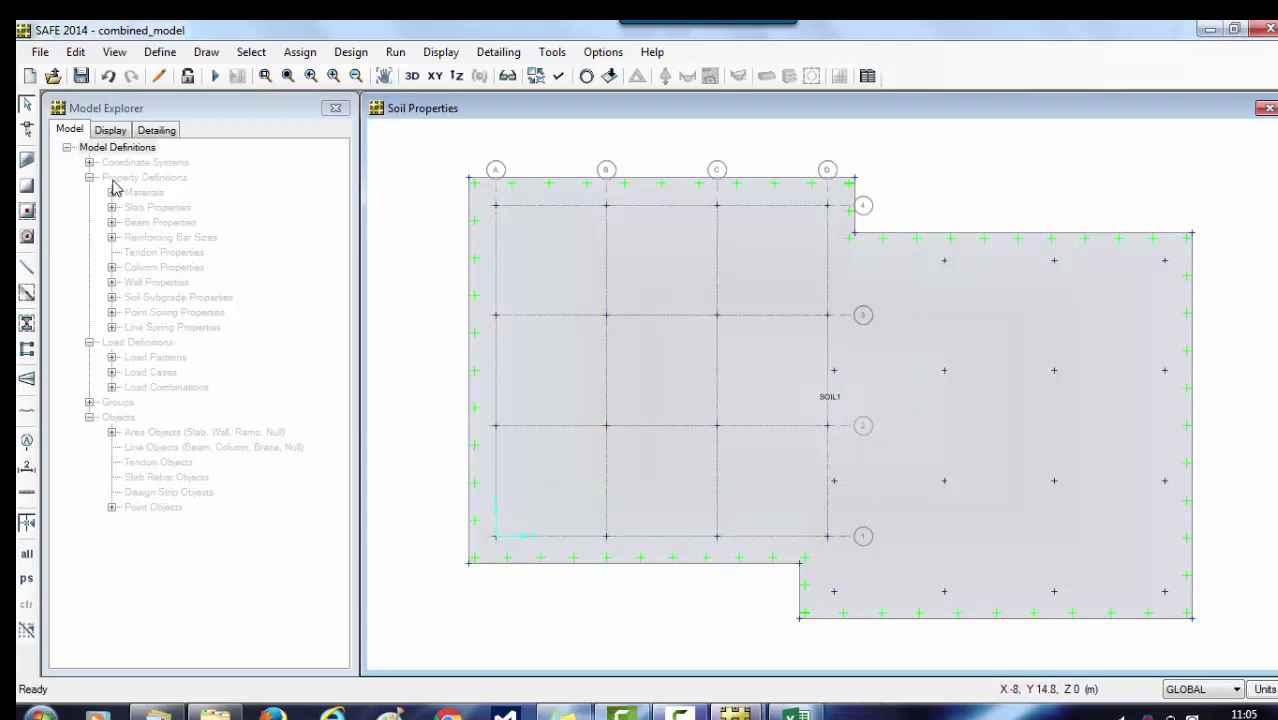
Step: Review the loads applied and their scale factors in load cases eqx and eqy
left_click(160, 52)
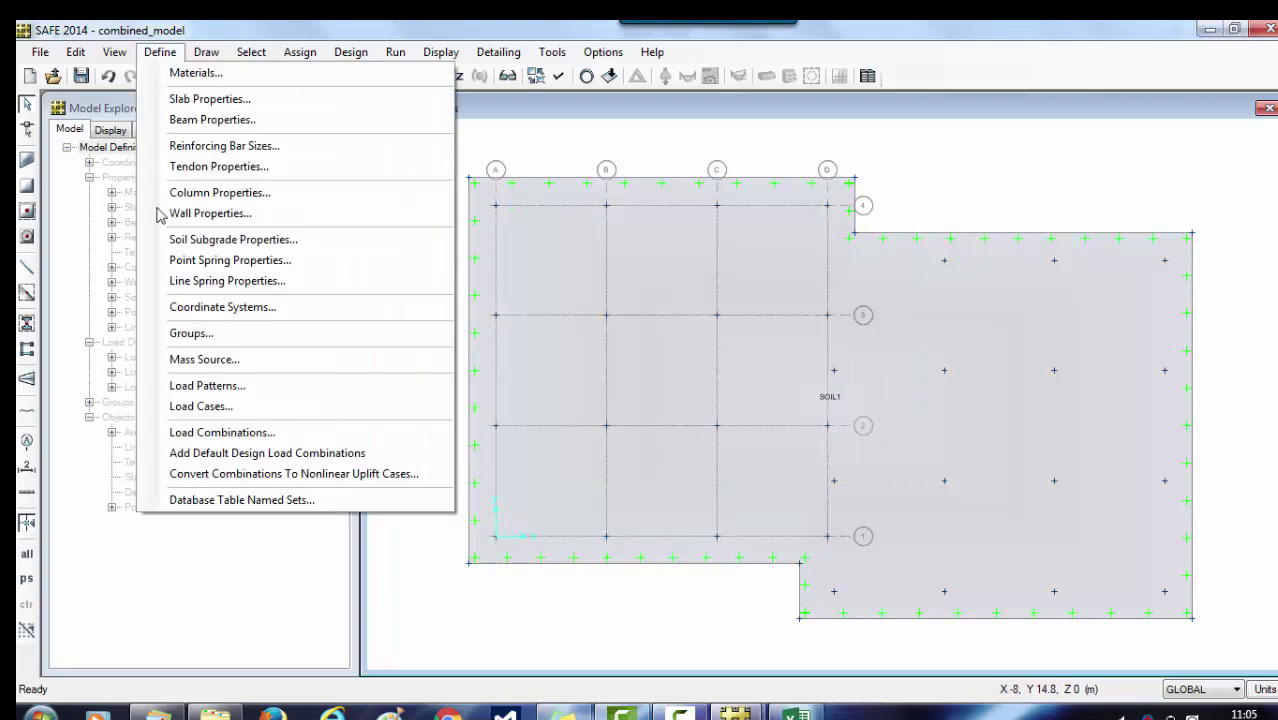
left_click(213, 407)
left_click(468, 344)
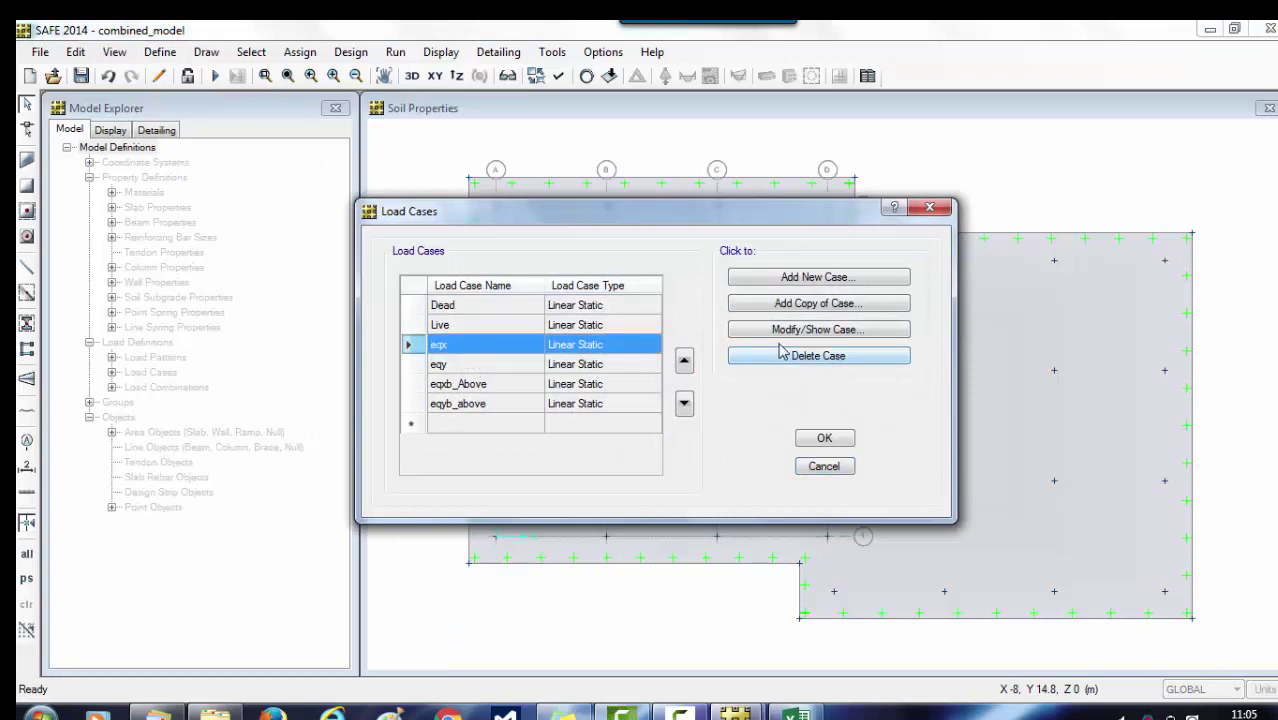
left_click(789, 334)
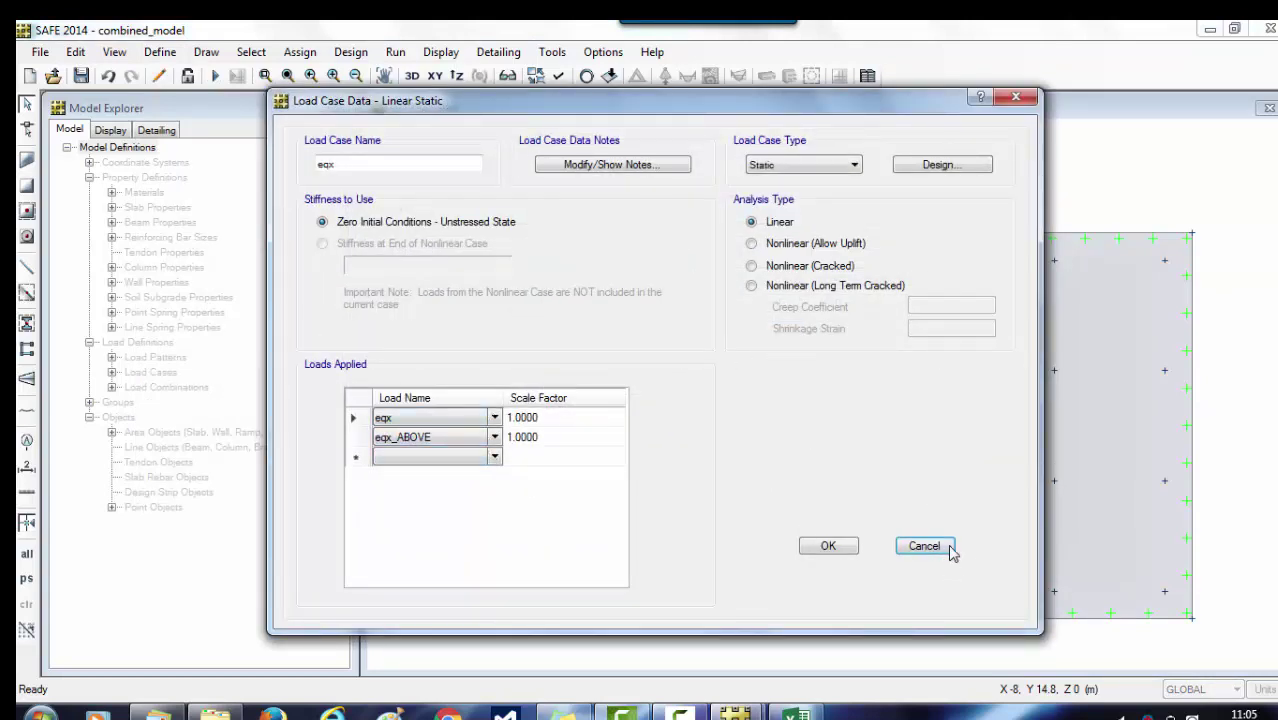
left_click(814, 541)
left_click(452, 366)
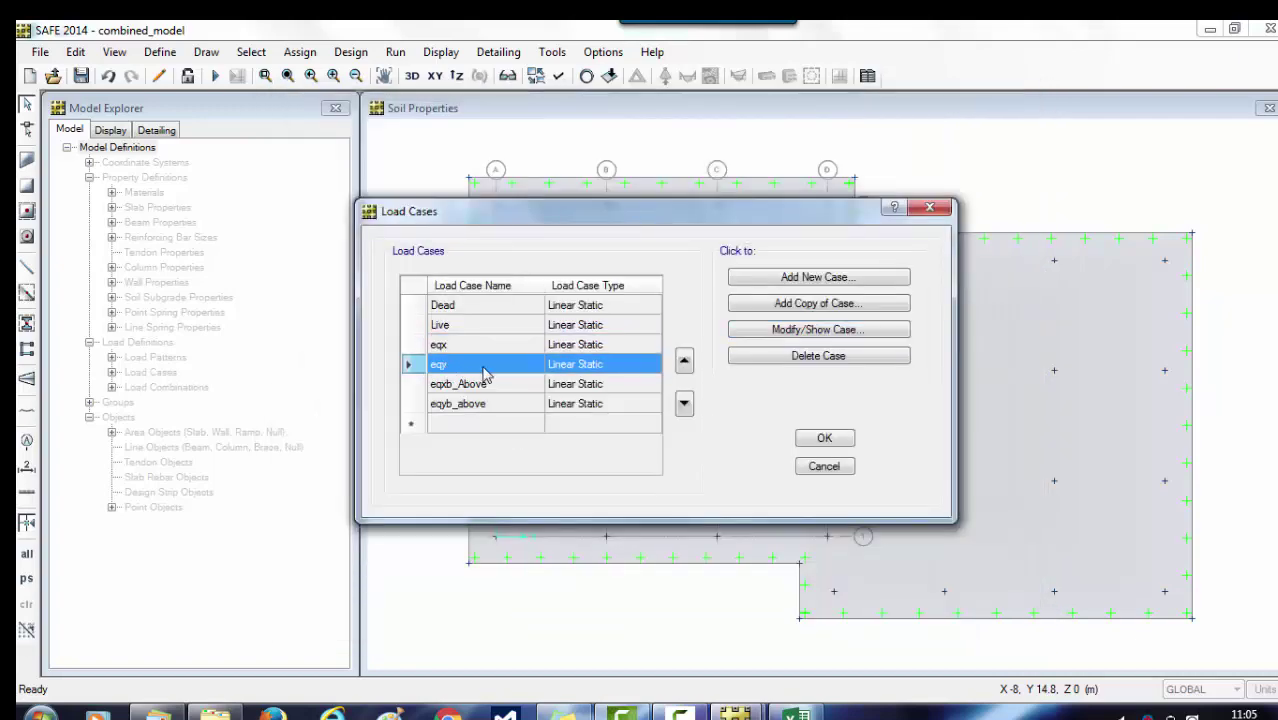
left_click(806, 335)
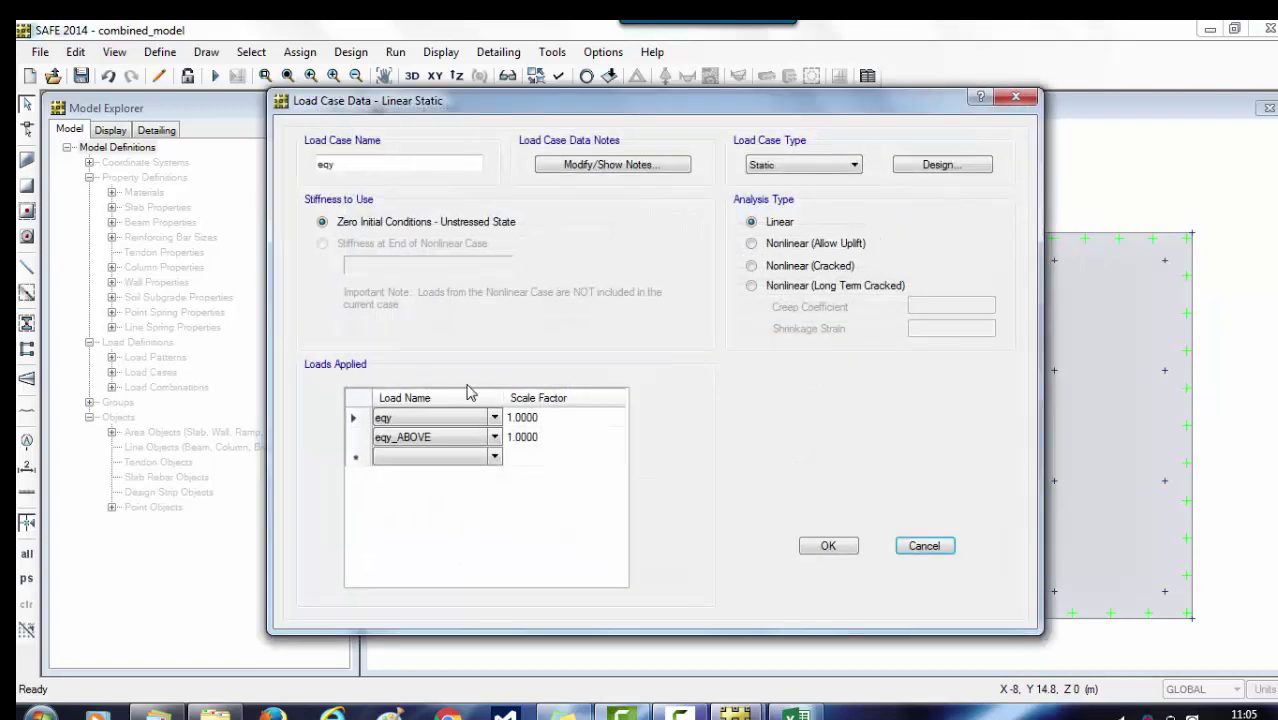
left_click(940, 548)
Step: Review the loads applied and their scale factors in load cases eqxb_Above and eqyb_above
left_click(485, 384)
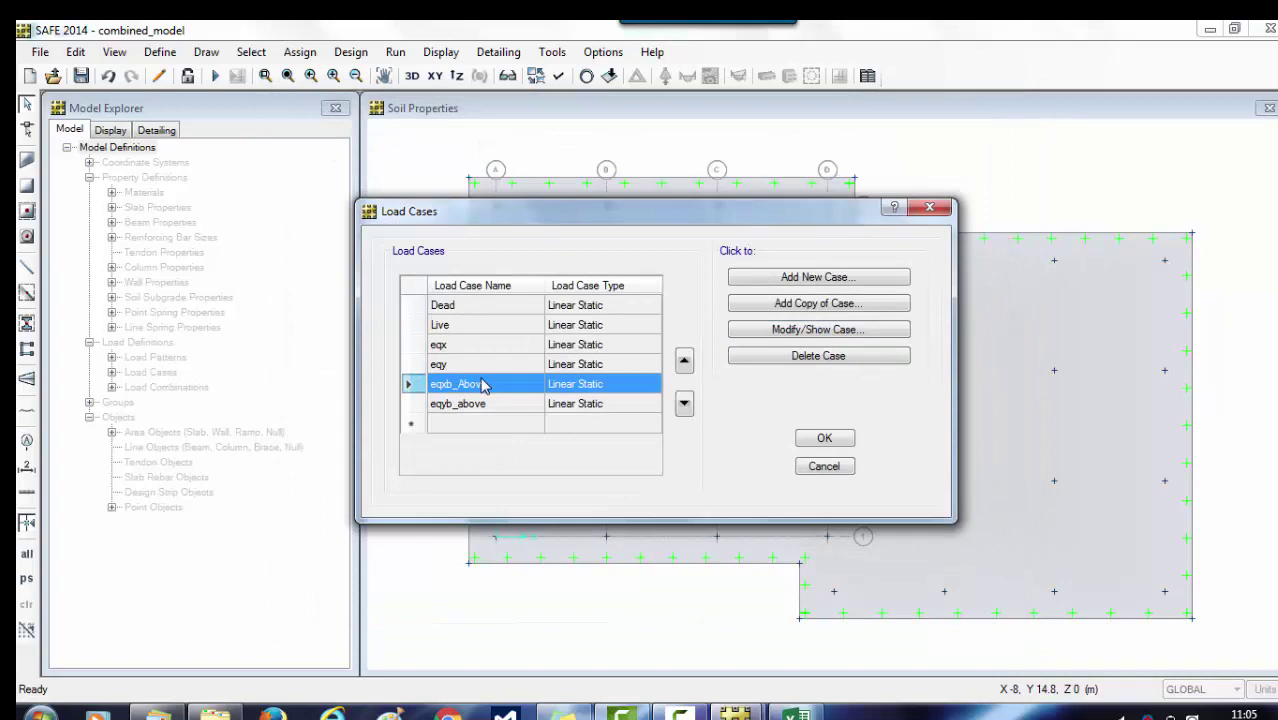
left_click(797, 331)
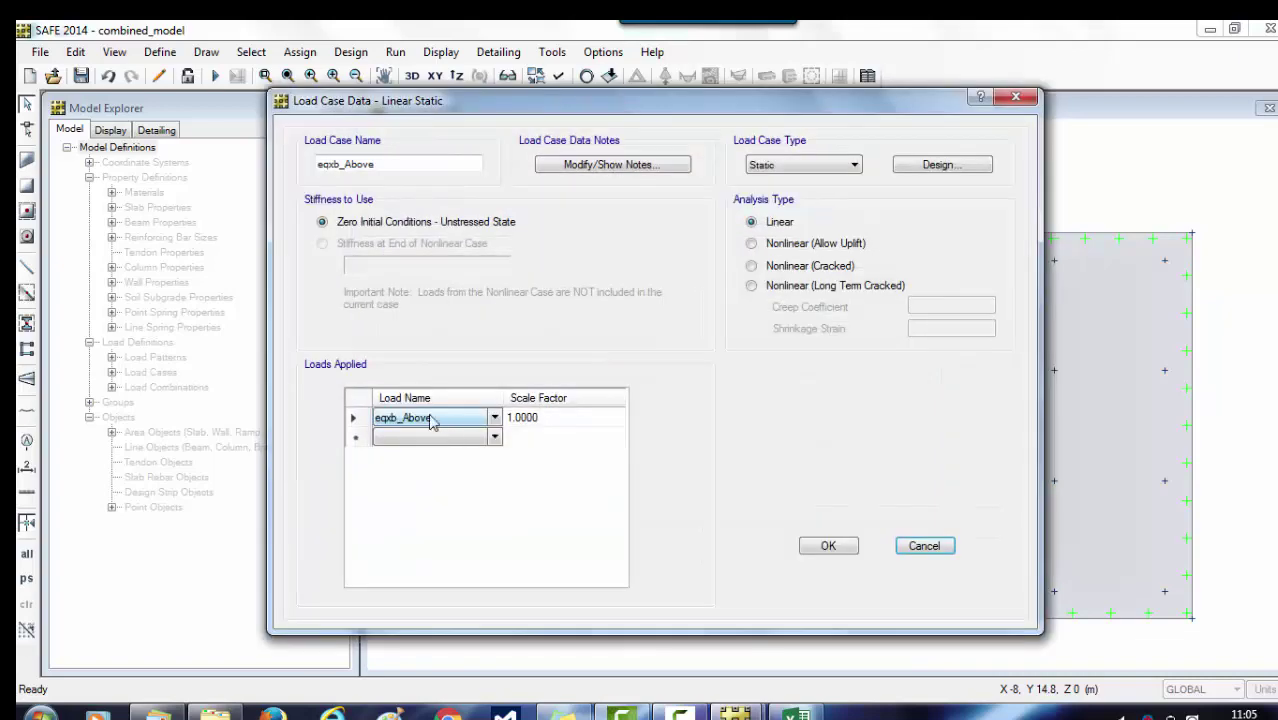
left_click(848, 547)
left_click(480, 404)
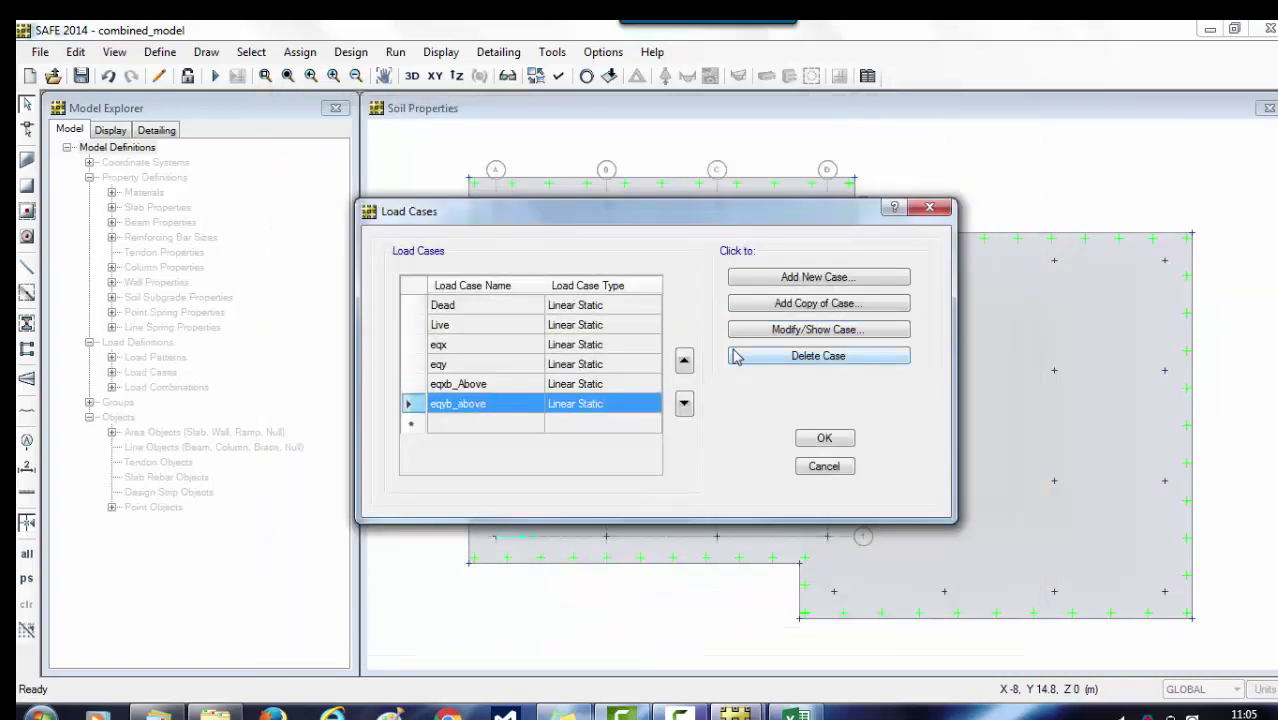
left_click(745, 331)
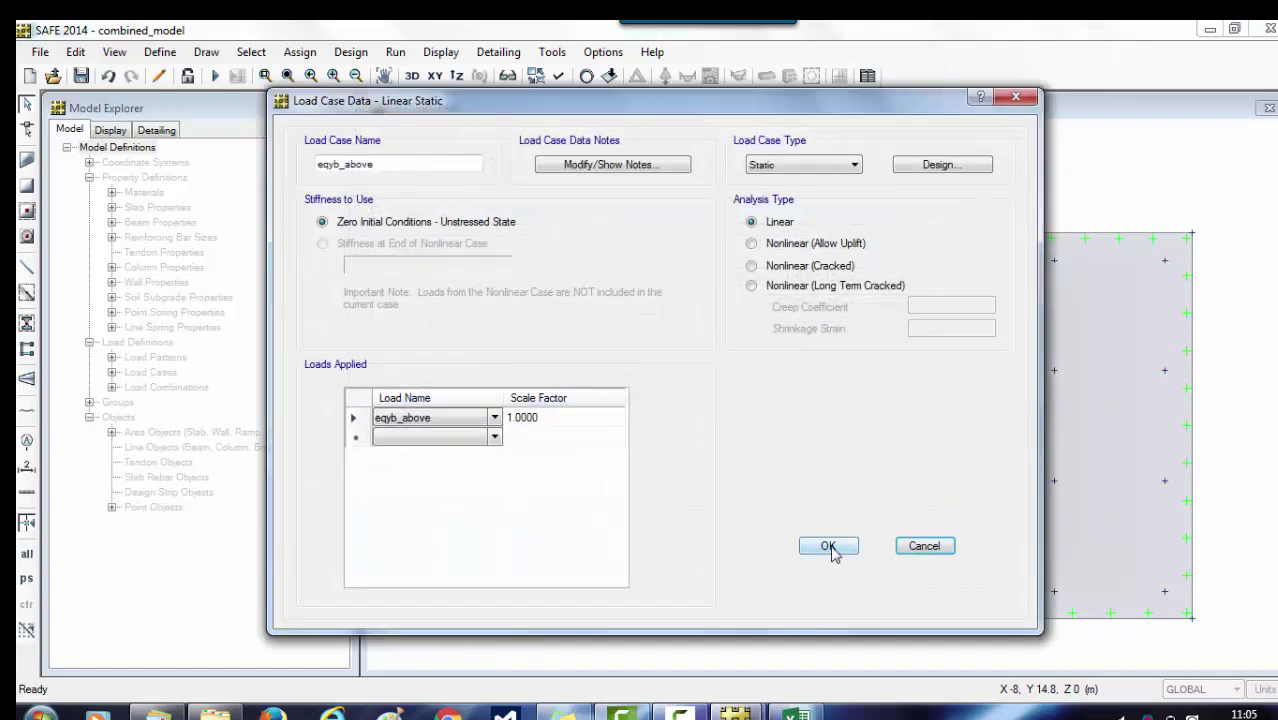
left_click(813, 549)
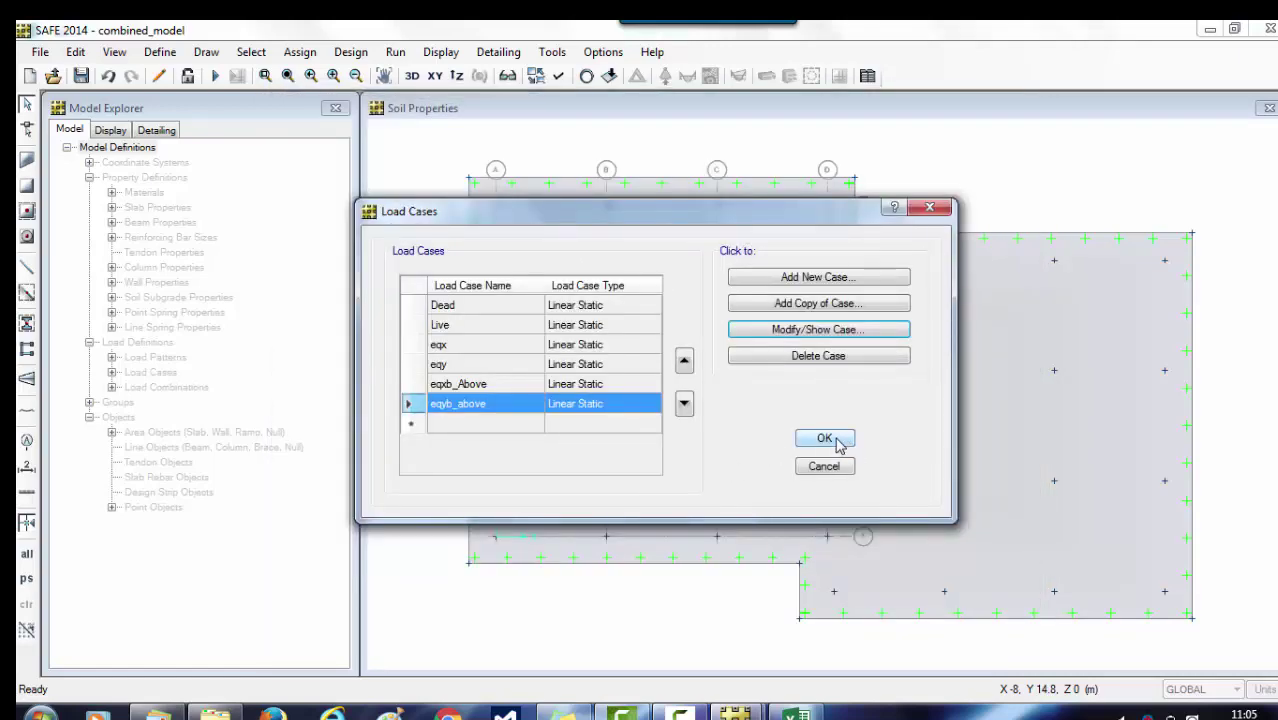
left_click(838, 443)
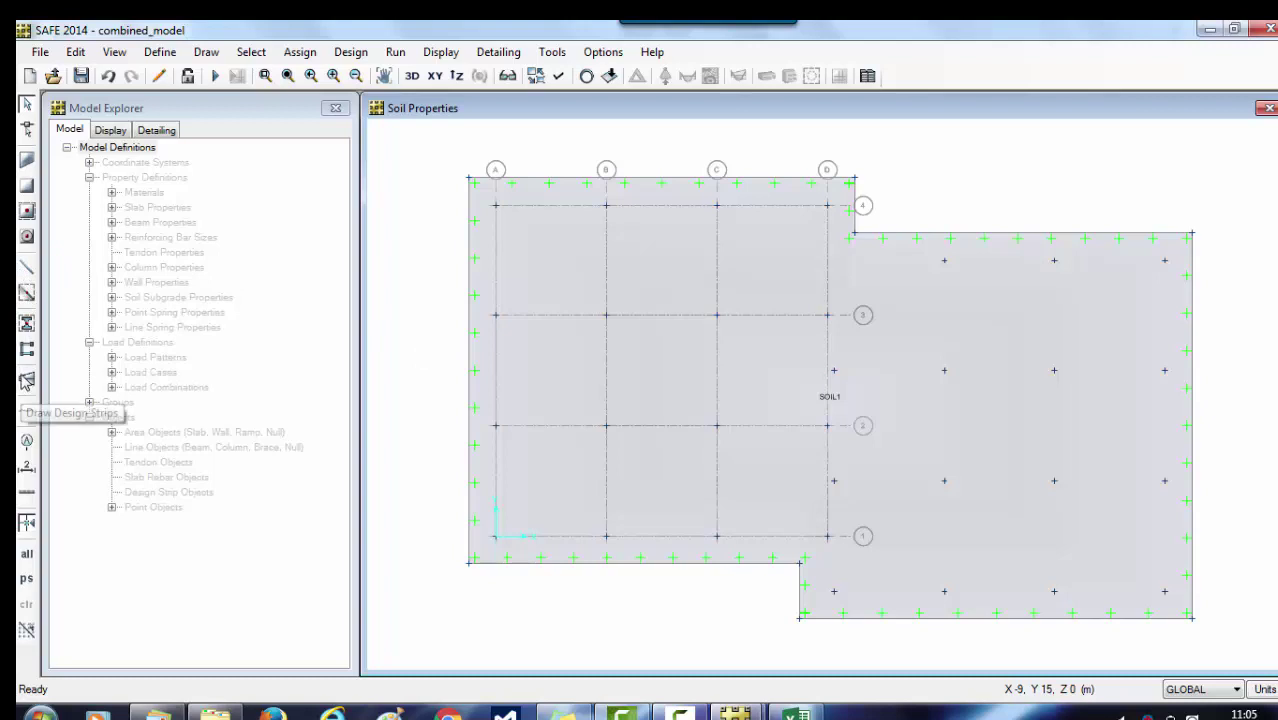
Step: Draw a layer A column design strip, 1.5 m wide each side, about 52.6 m long across the whole combined slab at Y 12 m
left_click(27, 382)
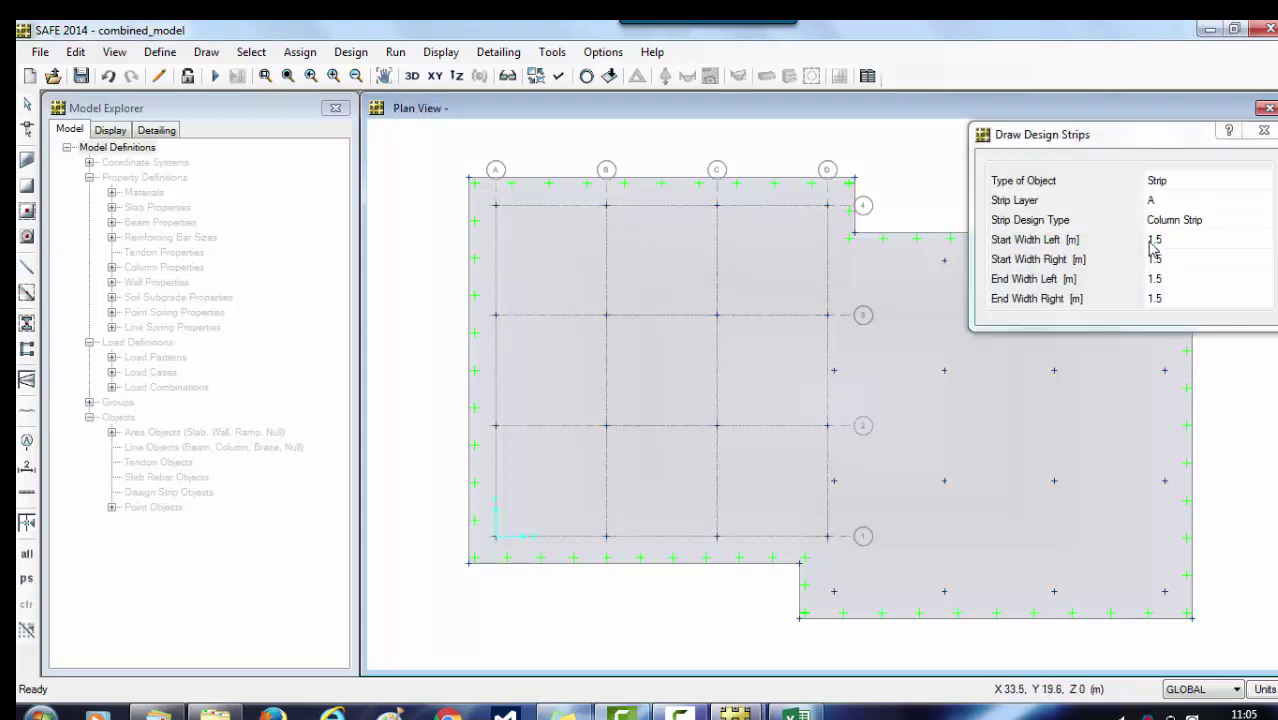
mouse_move(1095, 135)
left_mouse_down()
mouse_move(542, 118)
mouse_move(115, 58)
left_mouse_up()
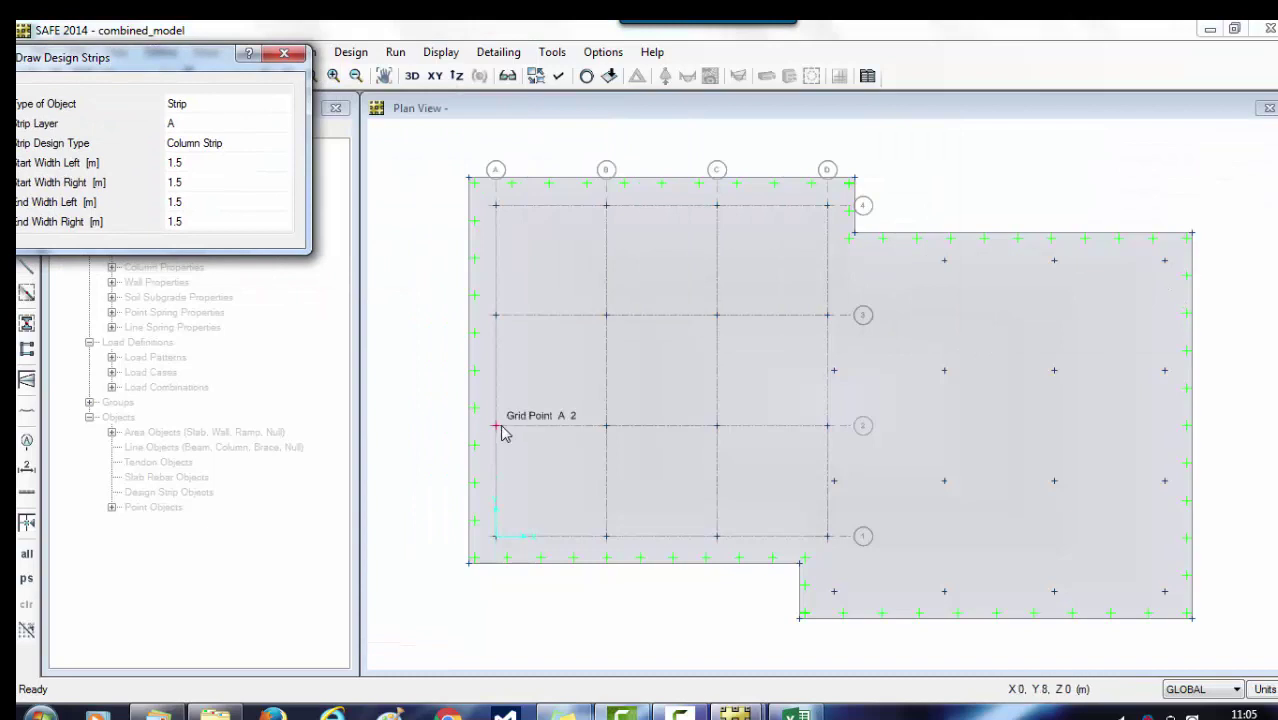
left_click(470, 373)
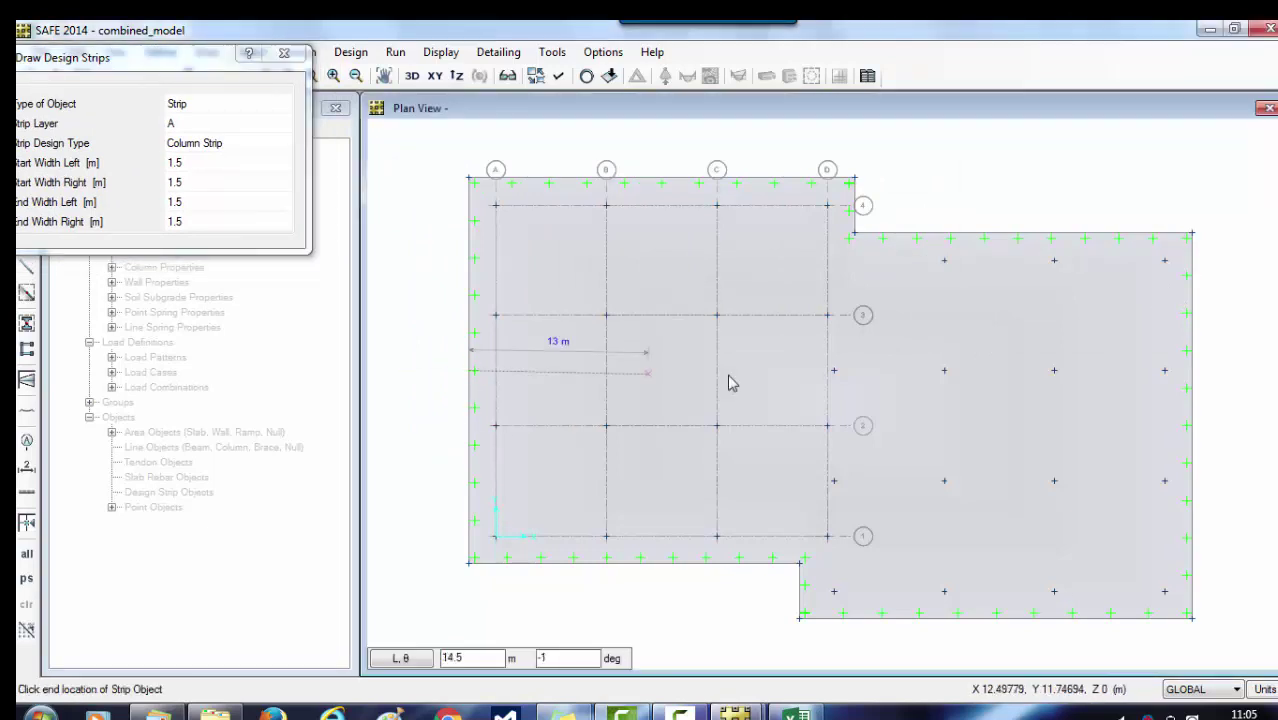
left_click(1196, 373)
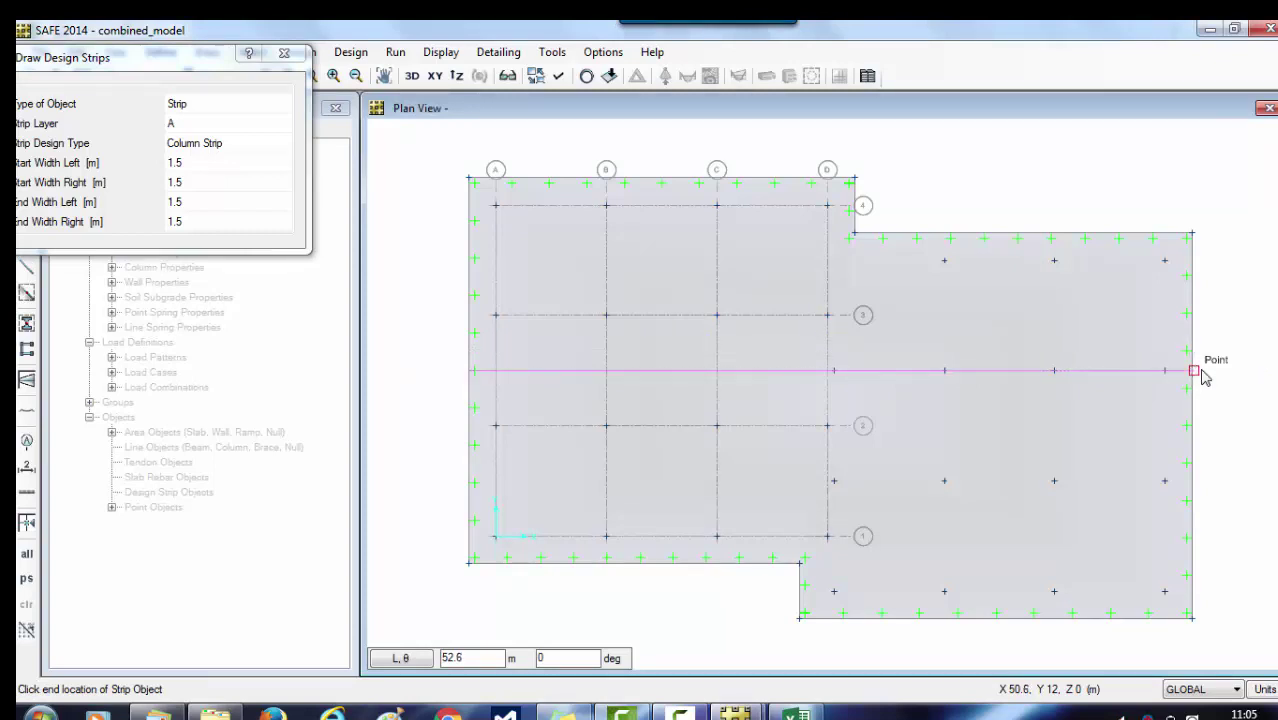
left_click(284, 56)
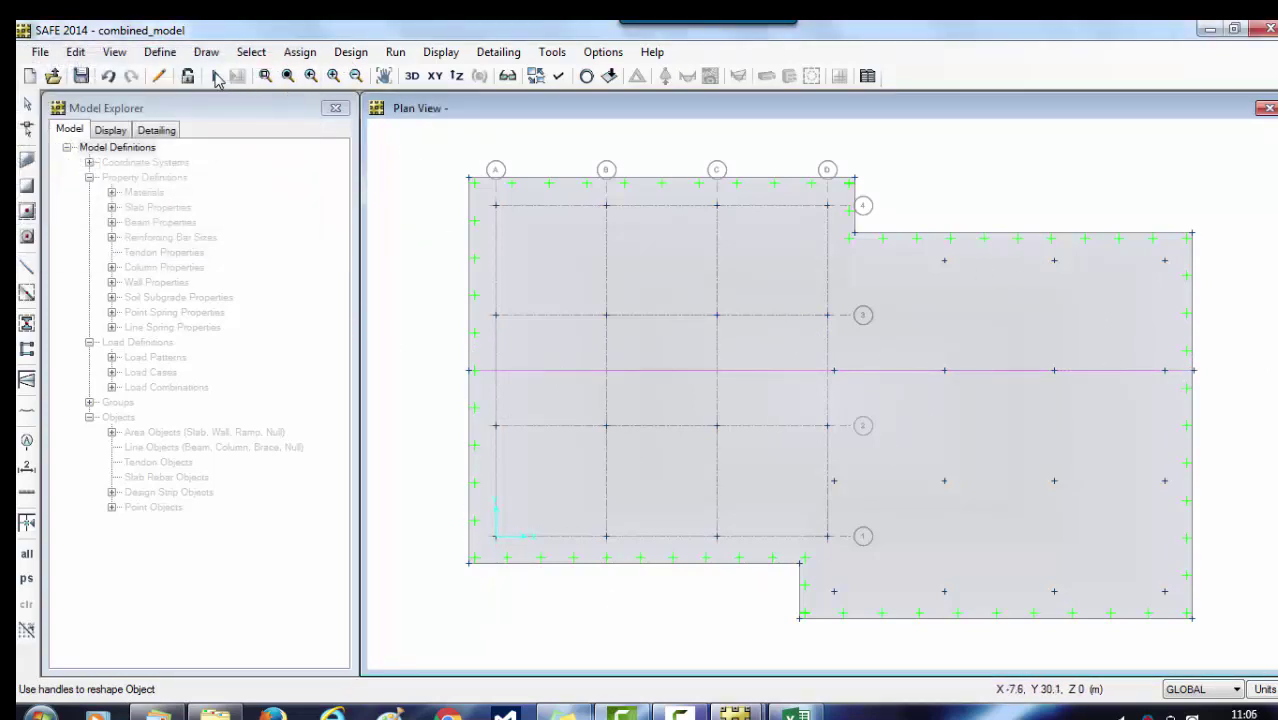
Step: Run the analysis and display the layer A strip moment diagram for the Dead load case
left_click(216, 78)
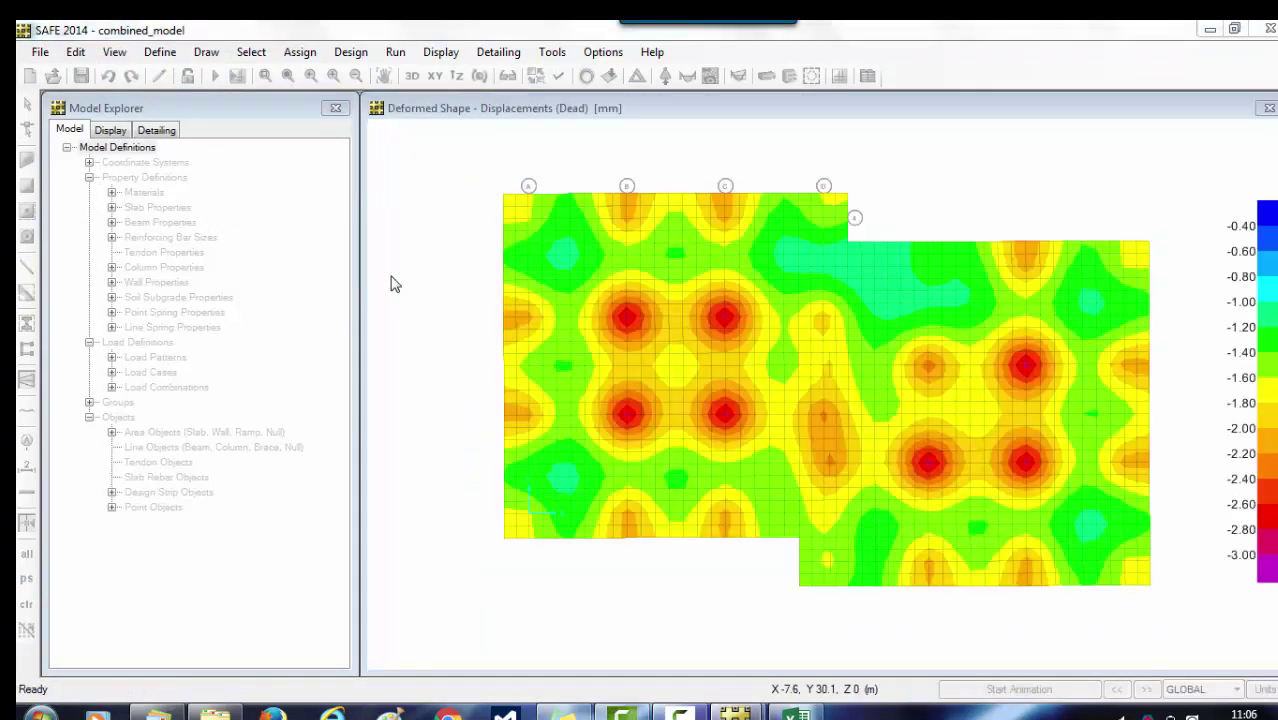
left_click(439, 53)
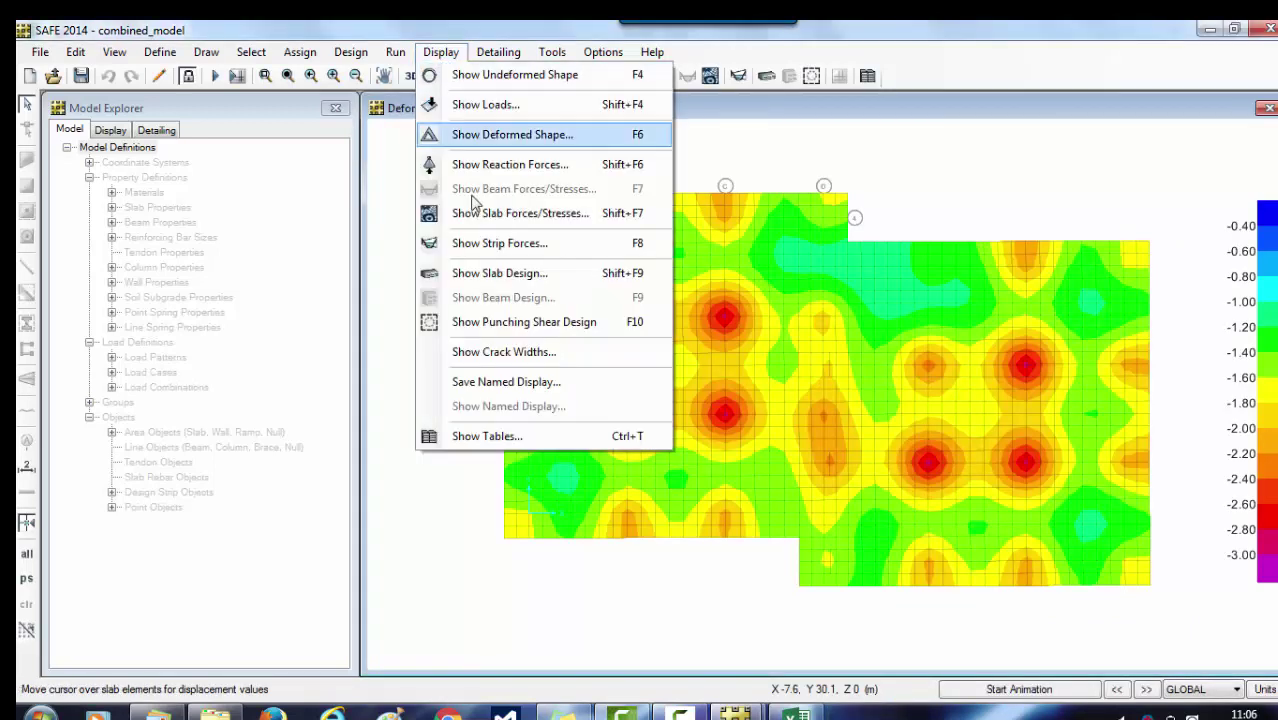
left_click(510, 244)
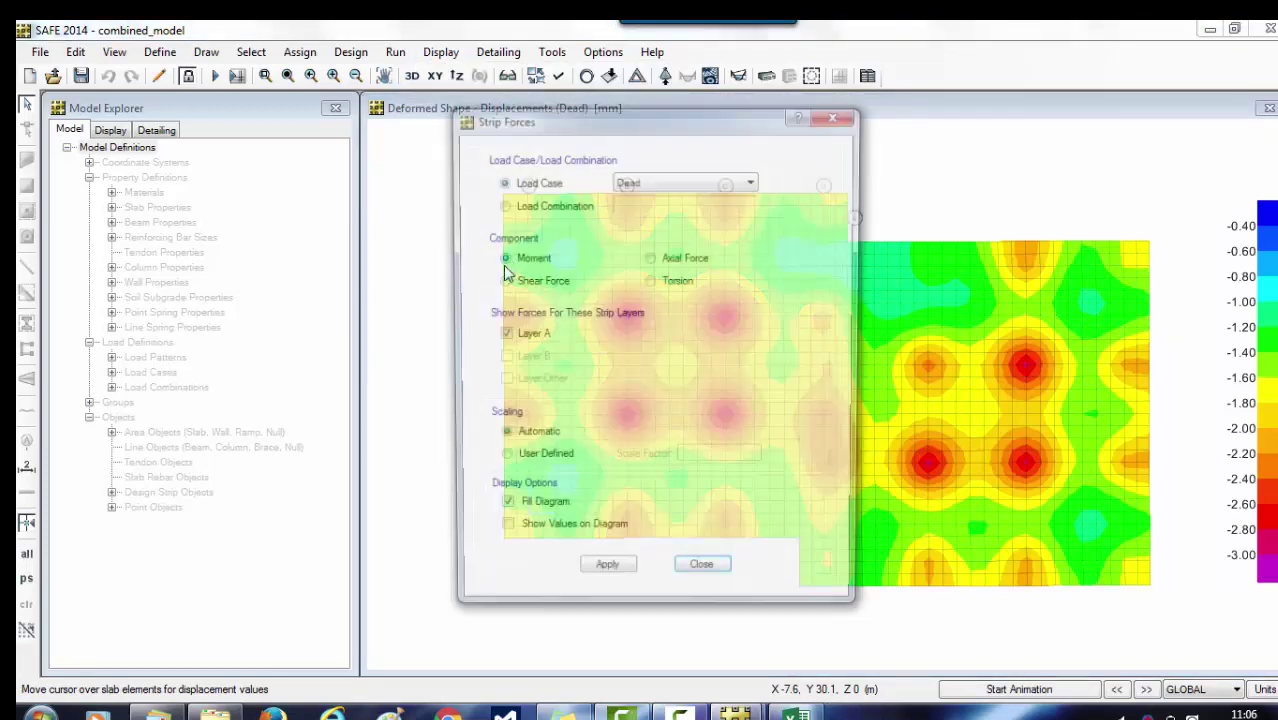
left_click(690, 185)
left_click(690, 190)
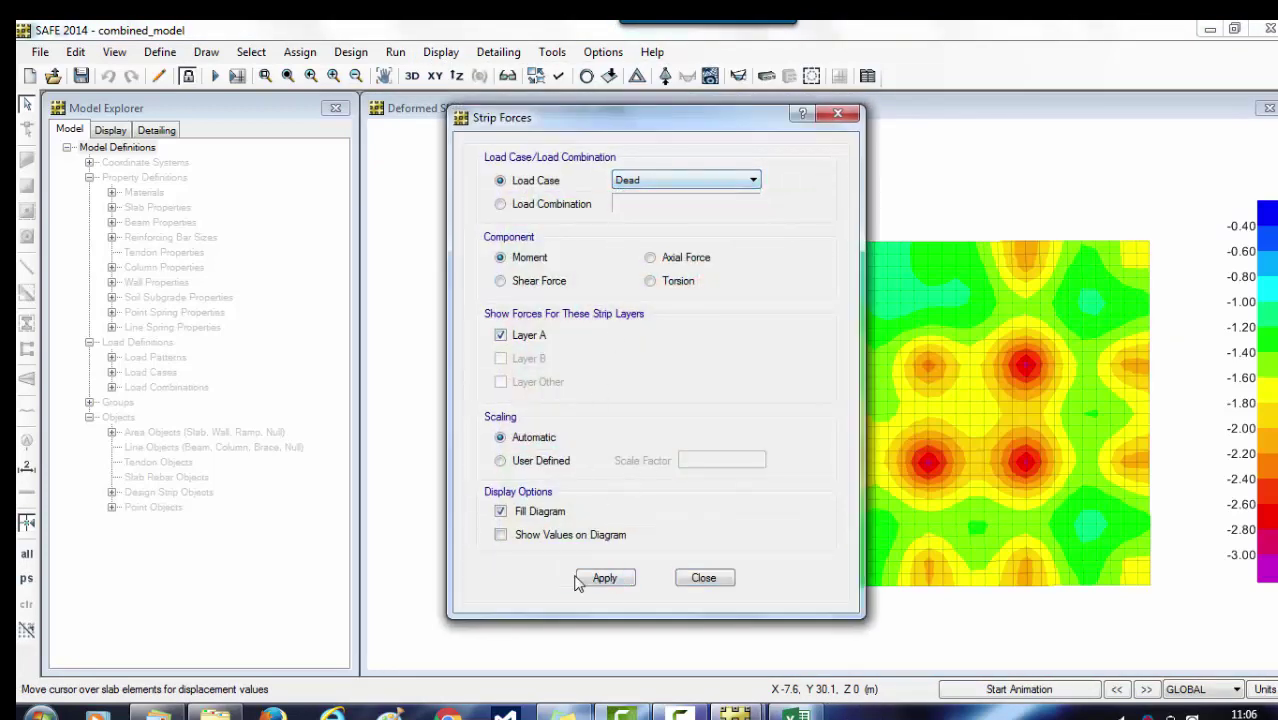
left_click(608, 580)
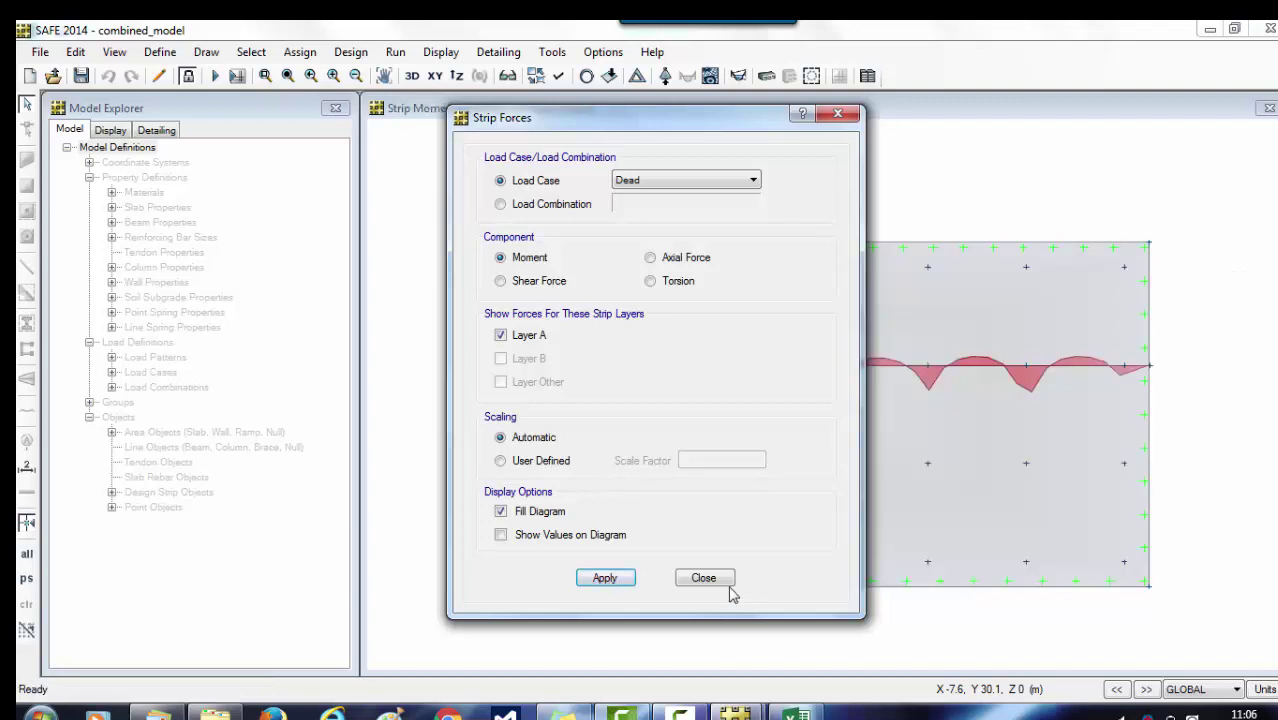
left_click(704, 579)
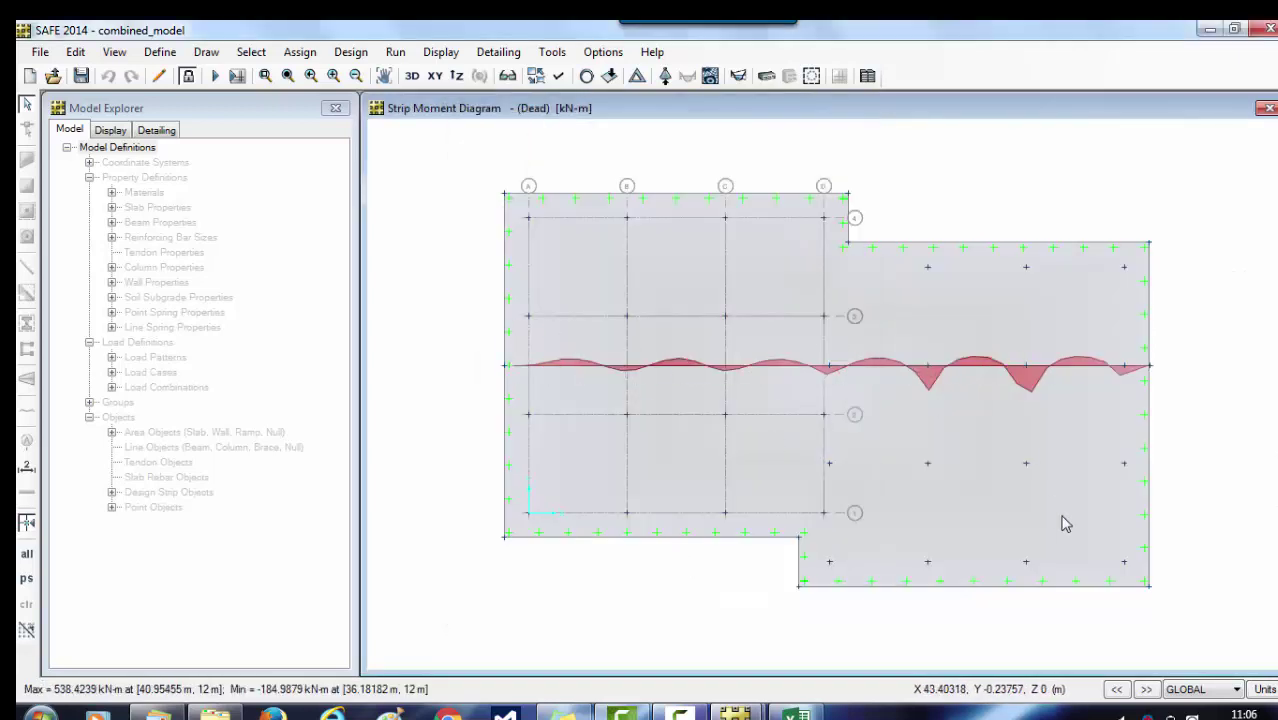